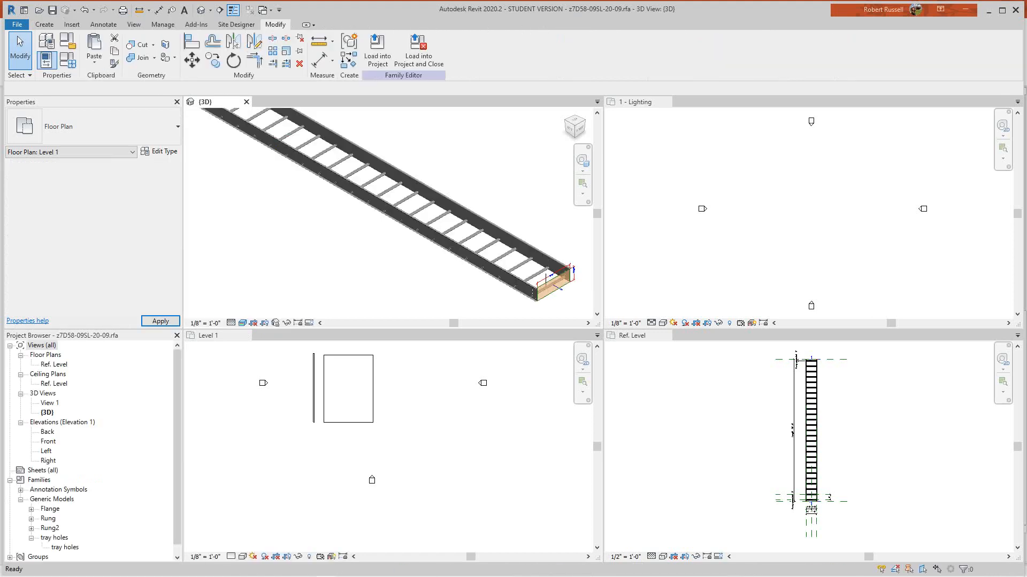
Examine the rails and rungs of the ladder cable tray fitting family in its 3D view
click(582, 336)
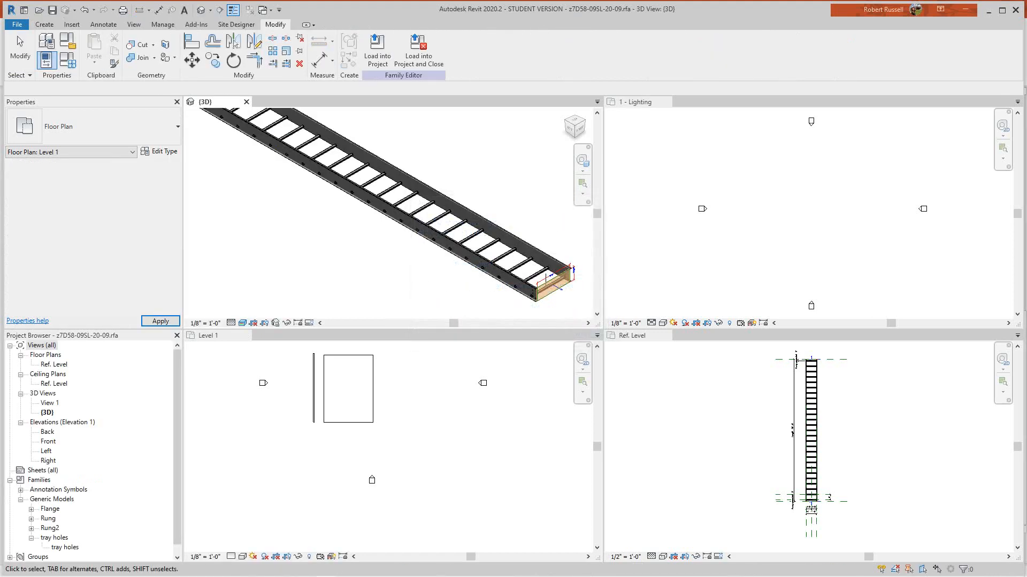
scroll(449, 224, up, 2)
scroll(450, 224, down, 2)
middle_drag(450, 224, 438, 238)
scroll(439, 238, up, 2)
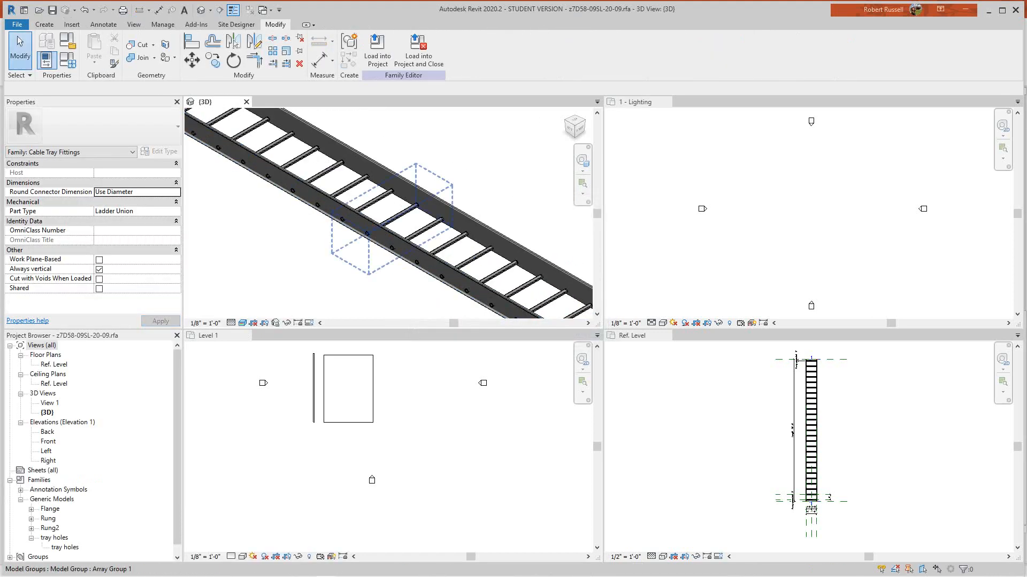
scroll(406, 224, down, 5)
scroll(390, 194, up, 3)
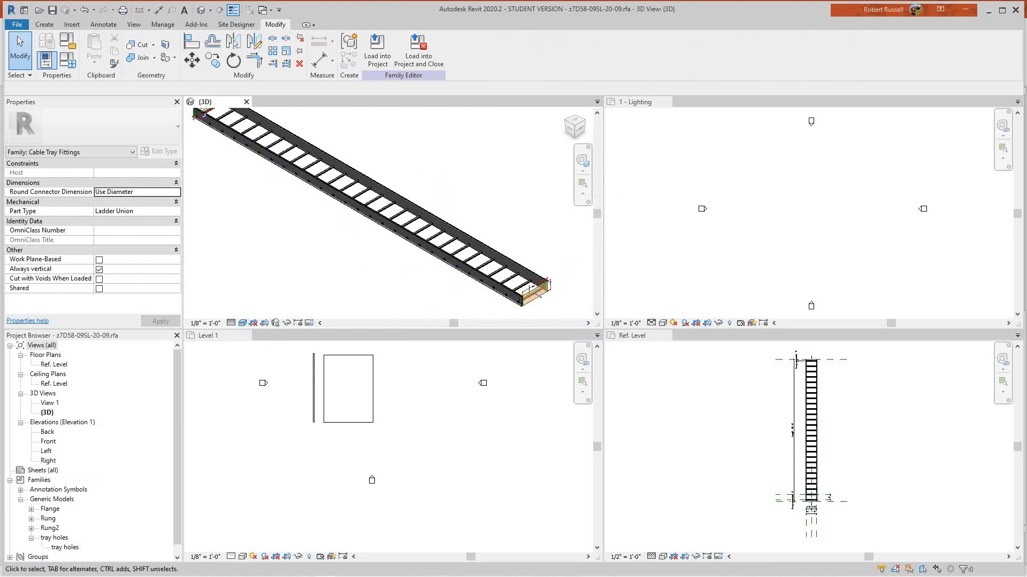
Switch to Project2's Level 1 floor plan and inspect the existing wall and floor
key(ctrl+Tab)
scroll(428, 386, up, 1)
middle_drag(427, 386, 393, 416)
scroll(377, 437, up, 5)
scroll(304, 402, up, 3)
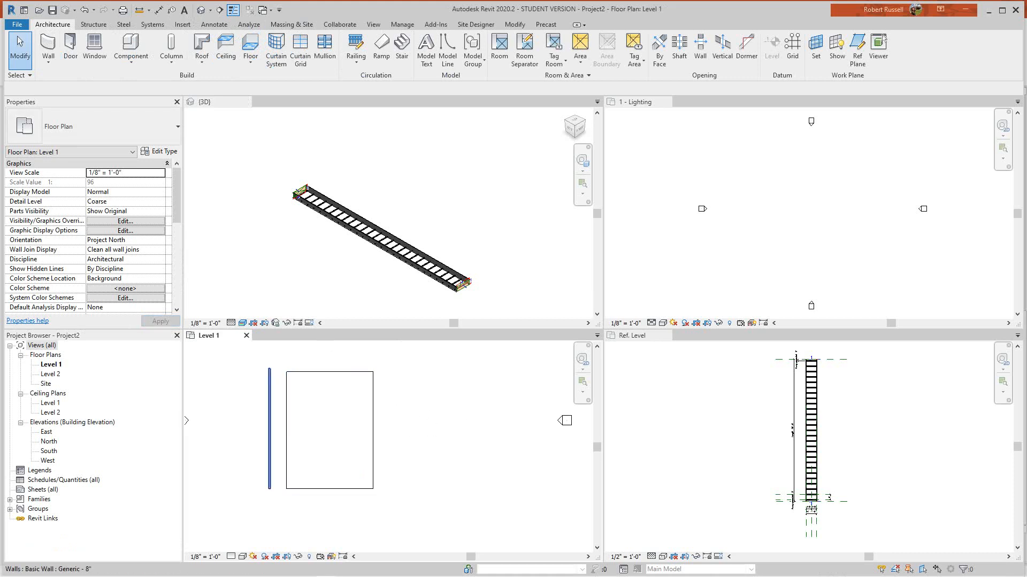
click(269, 423)
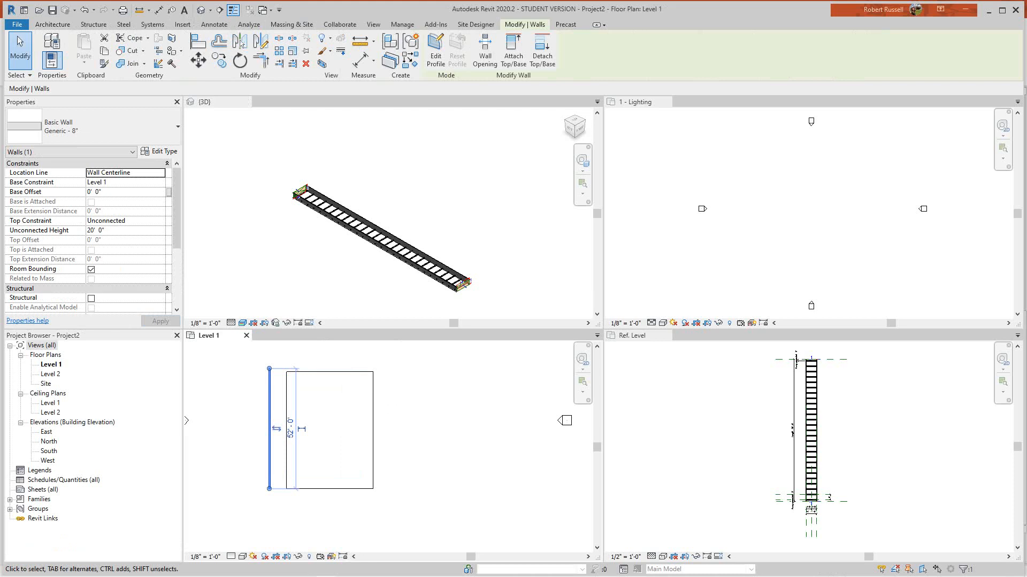
key(Escape)
click(373, 393)
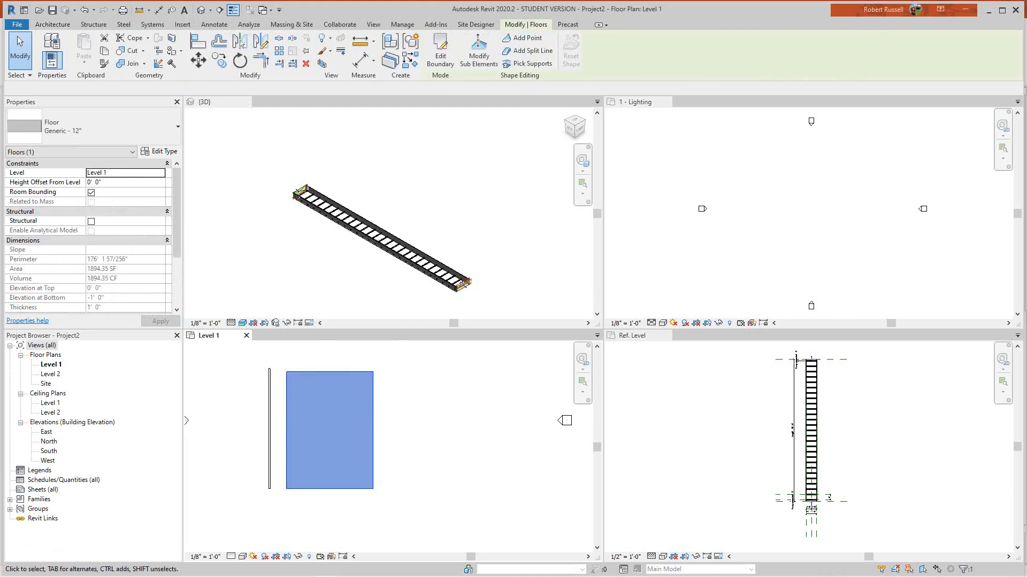
key(Escape)
scroll(414, 410, down, 1)
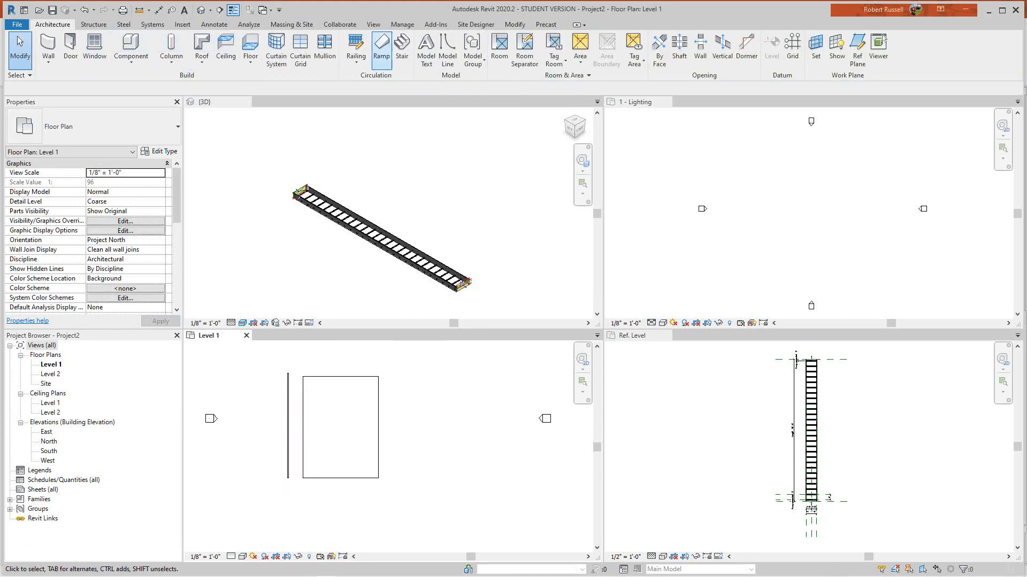
Start a stair from Level 1 to Level 2 and draw a vertical 13-riser run, 11' long, beside the floor
click(401, 45)
click(405, 385)
scroll(405, 465, up, 5)
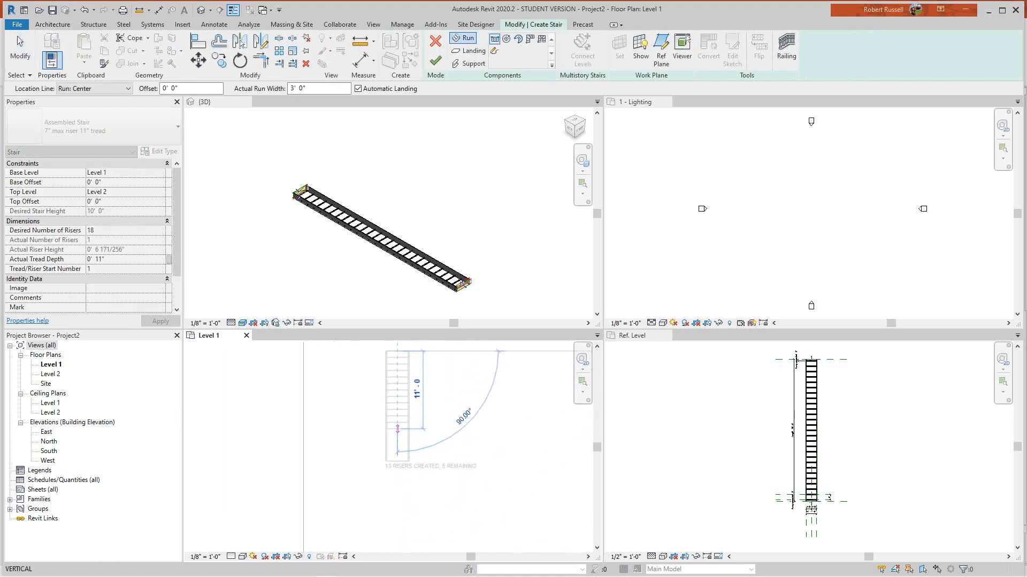
click(397, 430)
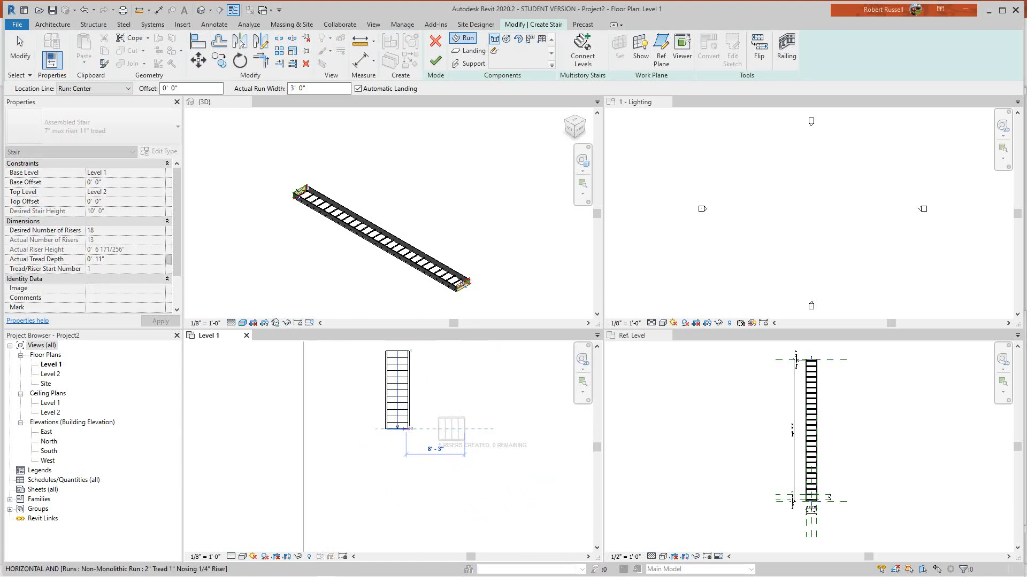
Exit run placement and undo the extra five-riser run beside the main stair run
right_click(385, 194)
click(432, 200)
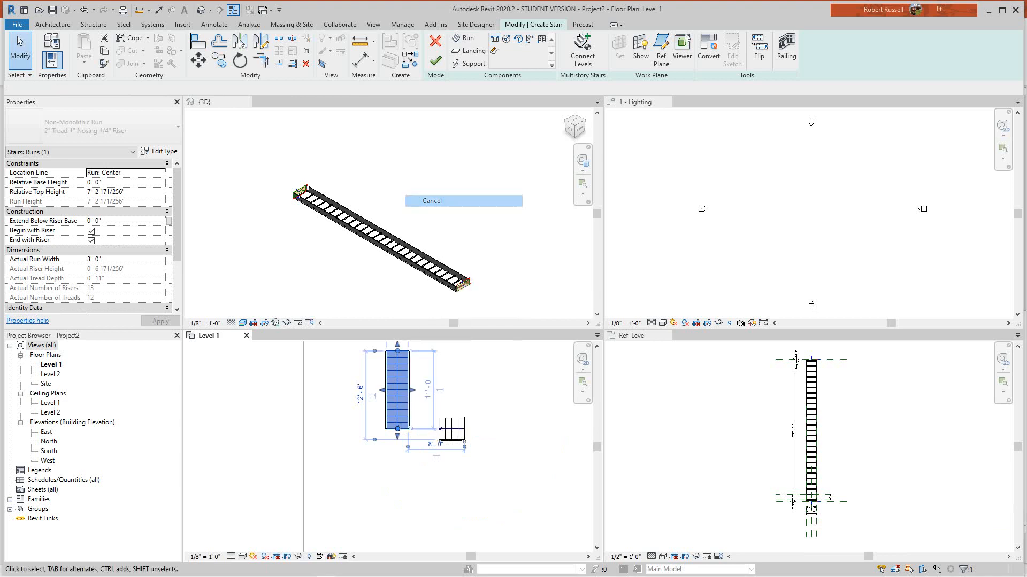
scroll(430, 361, down, 2)
middle_drag(436, 374, 442, 395)
scroll(490, 432, up, 3)
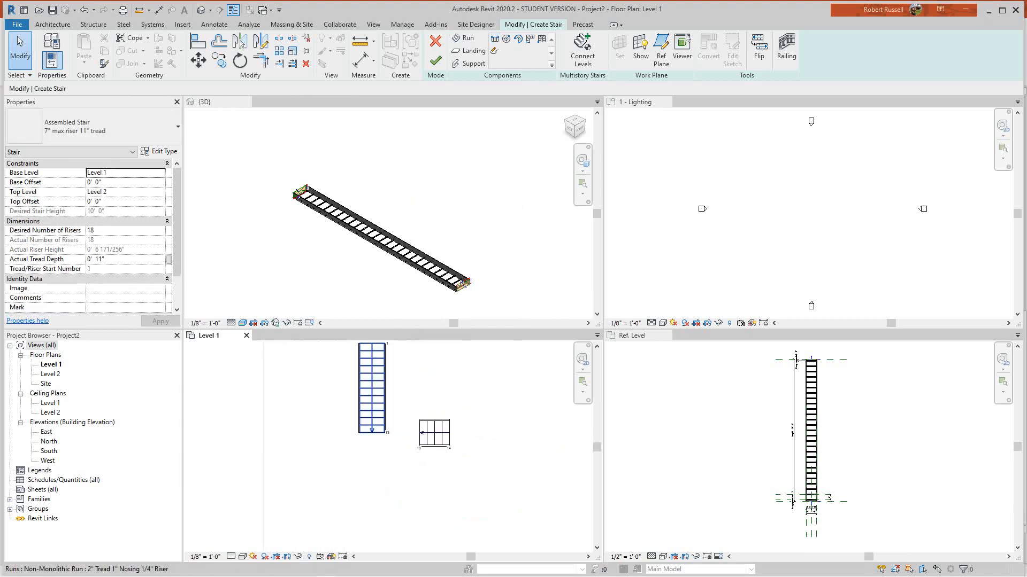
click(84, 10)
middle_drag(444, 407, 410, 428)
scroll(410, 427, up, 1)
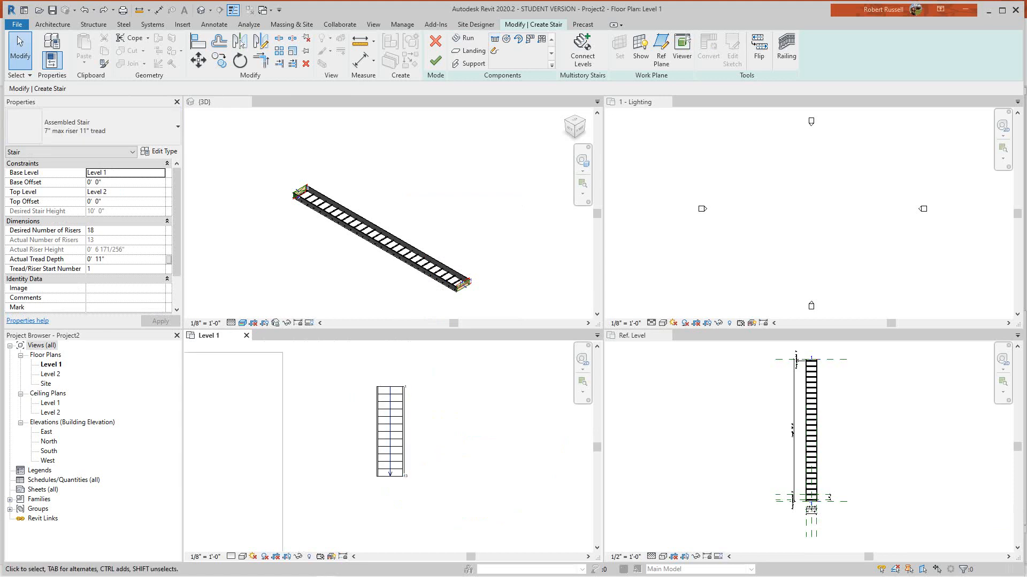
Close the family's Ref. Level view
click(666, 335)
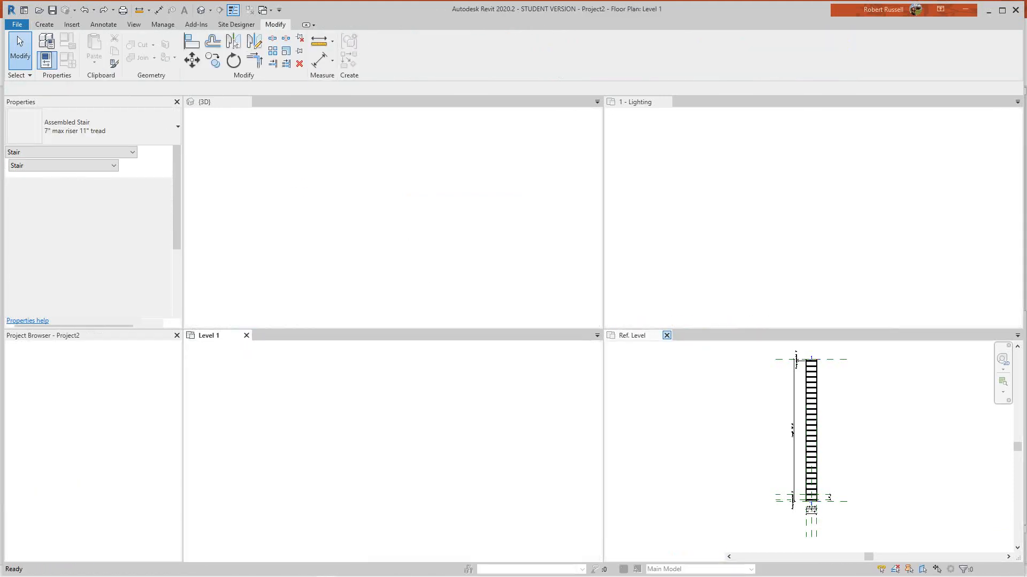
scroll(442, 406, down, 1)
scroll(442, 406, up, 1)
scroll(405, 402, down, 2)
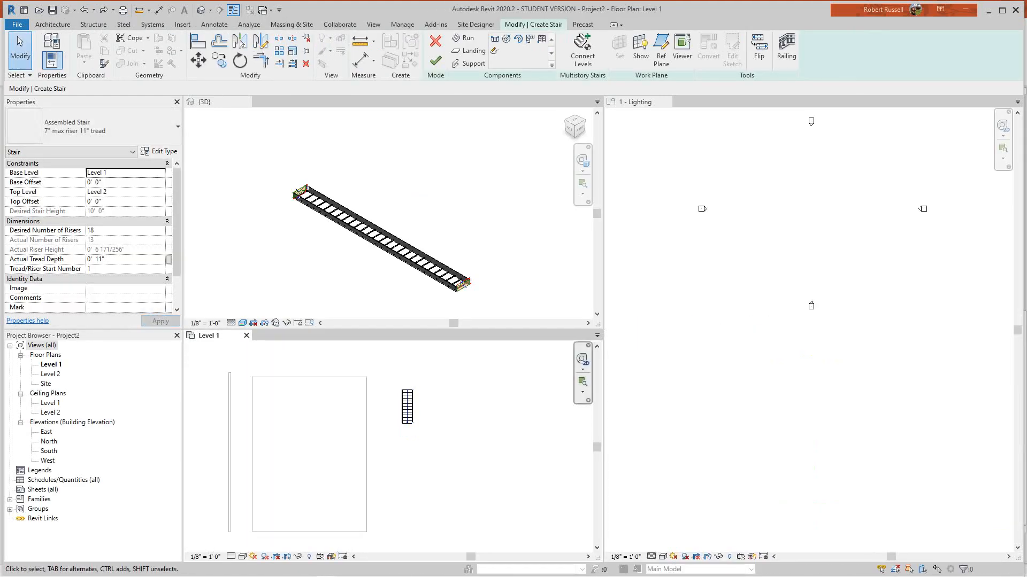
Delete the 13-riser run from the stair being created in the Level 1 plan
scroll(408, 440, down, 2)
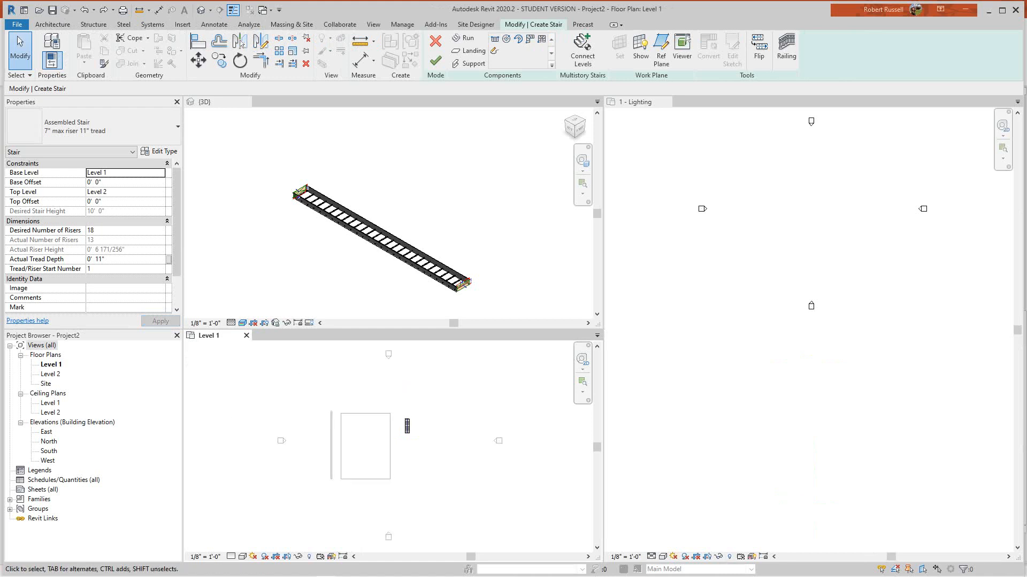
click(407, 426)
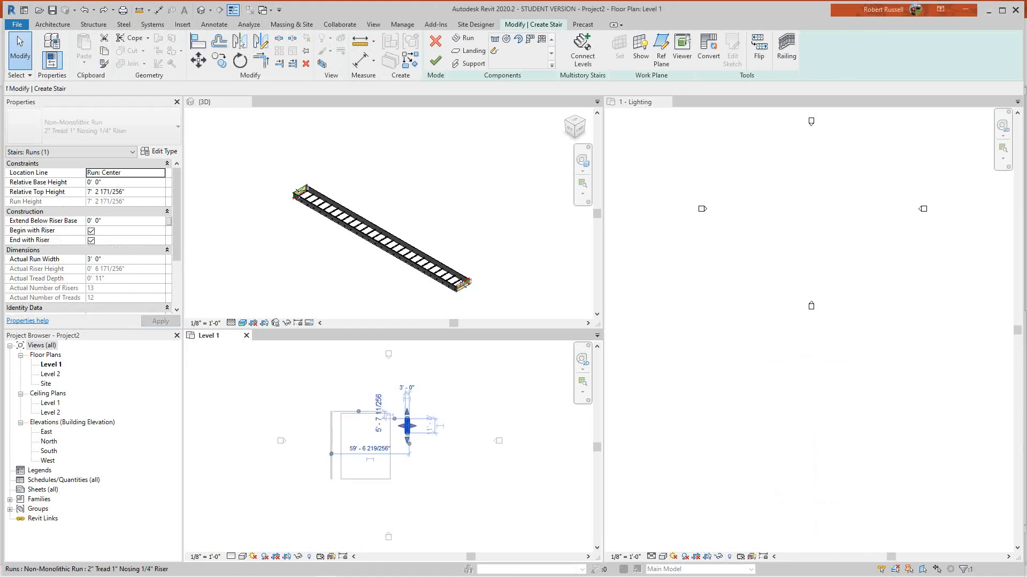
key(Delete)
Draw a straight 18-riser run, 3' wide, beside the floor and finish the stair
scroll(411, 494, up, 3)
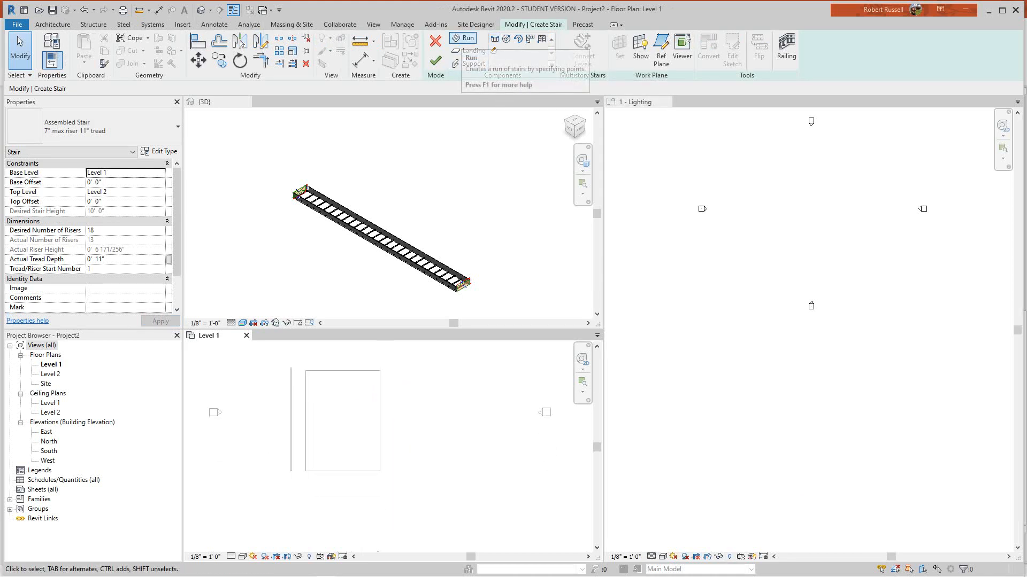
click(464, 38)
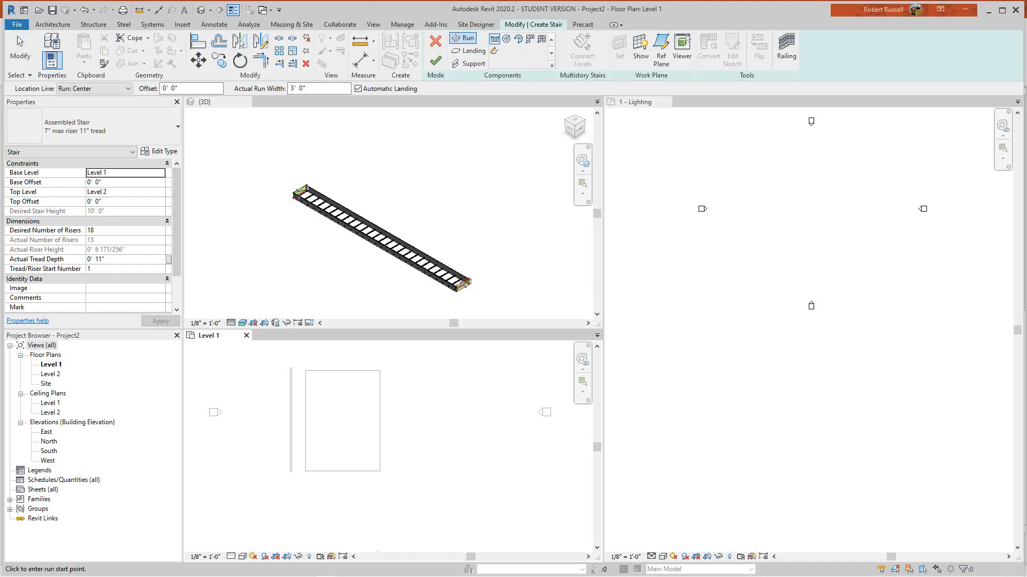
click(400, 374)
click(402, 449)
right_click(403, 450)
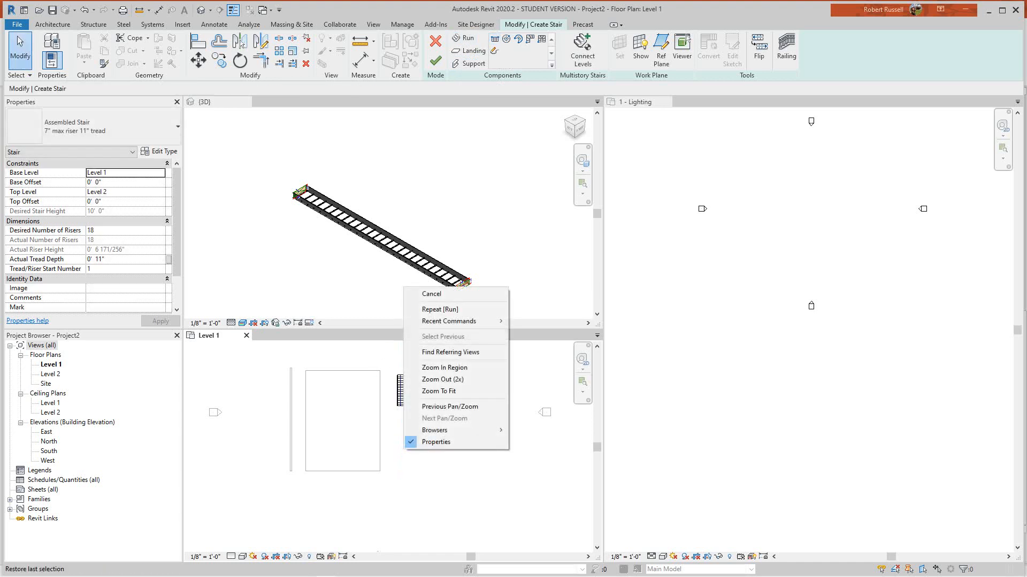
click(432, 293)
scroll(305, 346, down, 2)
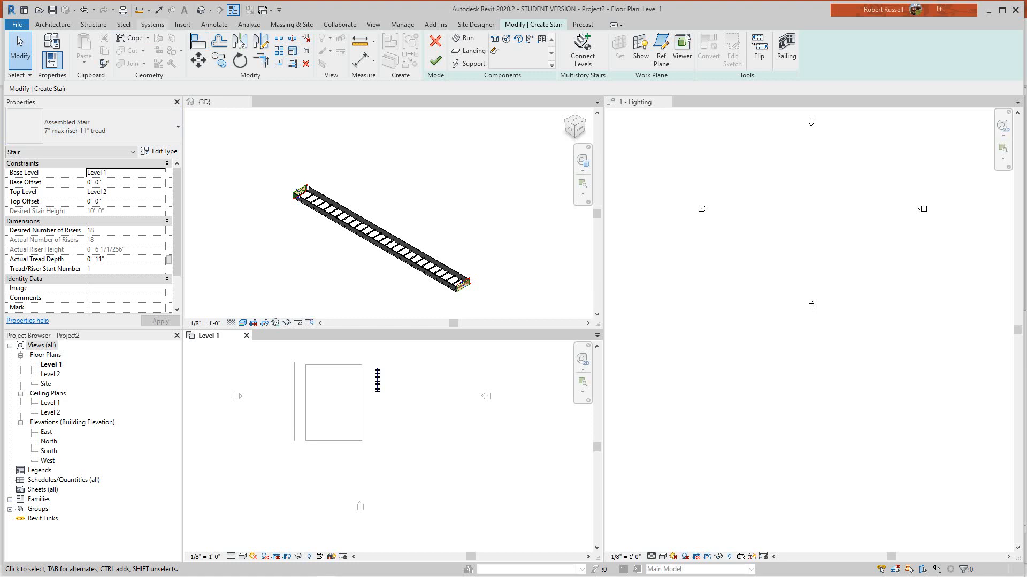
click(52, 24)
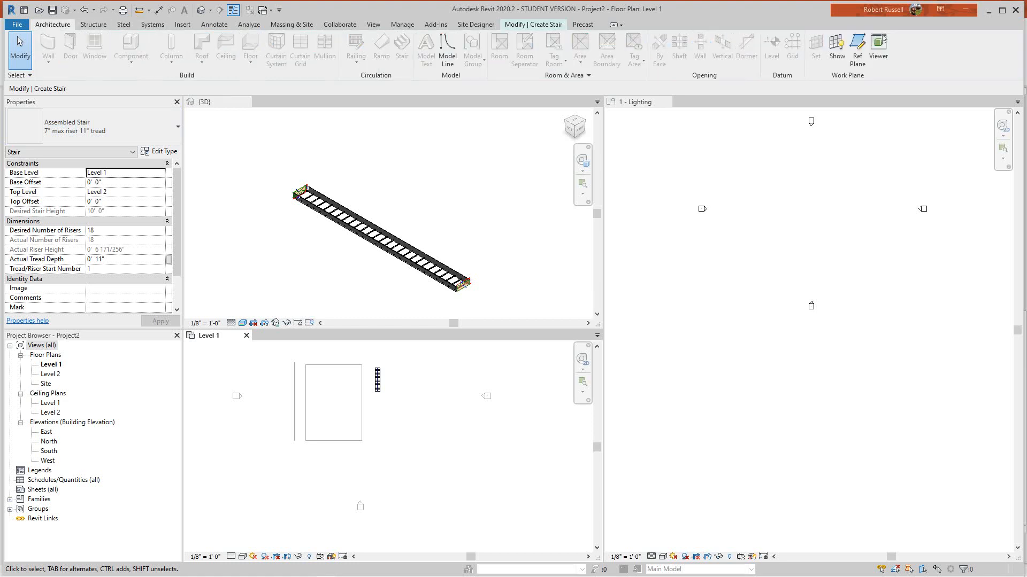
click(533, 24)
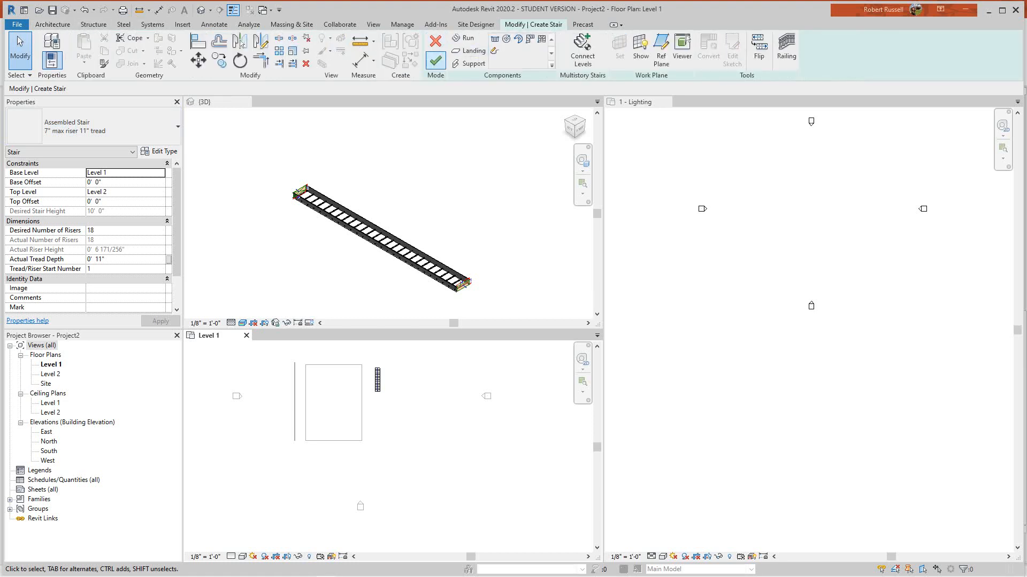
click(435, 60)
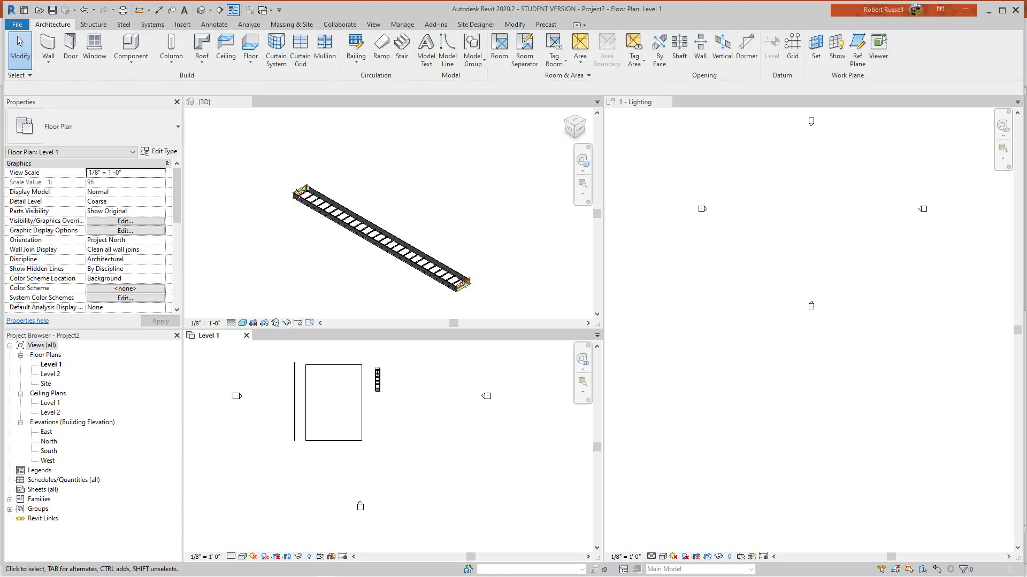
Open the project's default 3D view and inspect the wall, floor and stair by selecting each one
scroll(391, 422, down, 3)
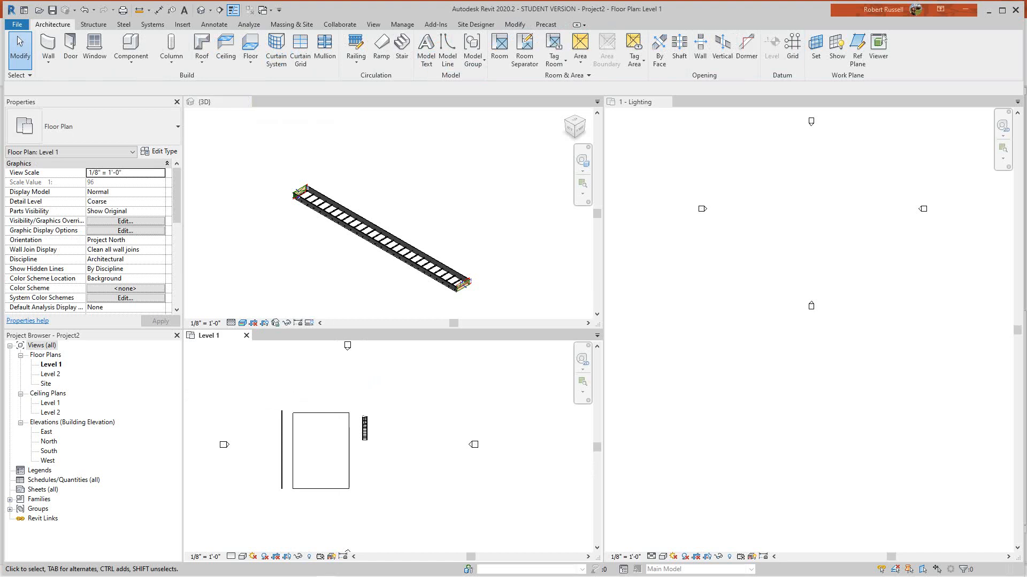
click(201, 10)
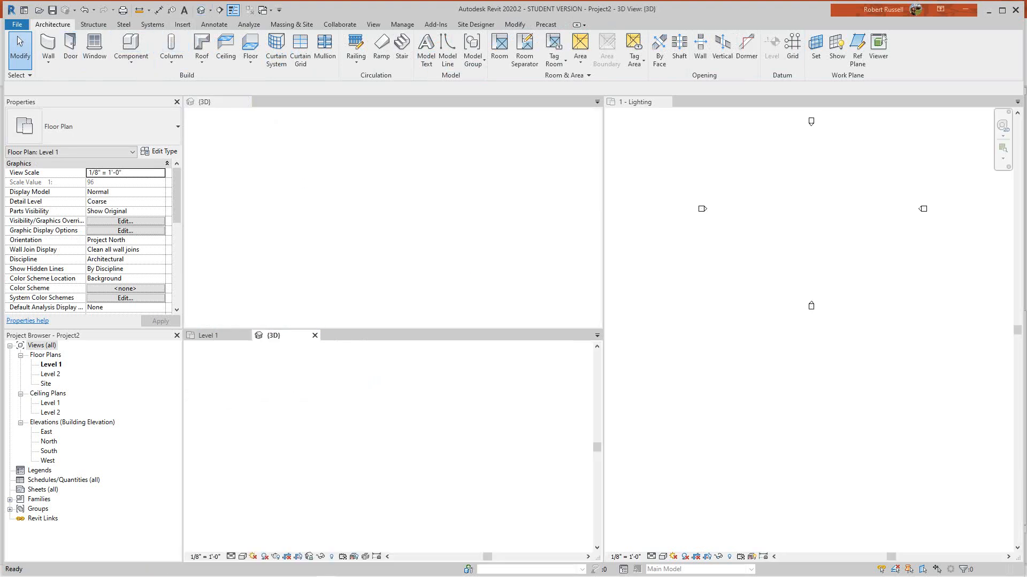
scroll(411, 449, up, 5)
middle_drag(377, 440, 424, 453)
scroll(408, 494, down, 3)
click(313, 401)
click(374, 466)
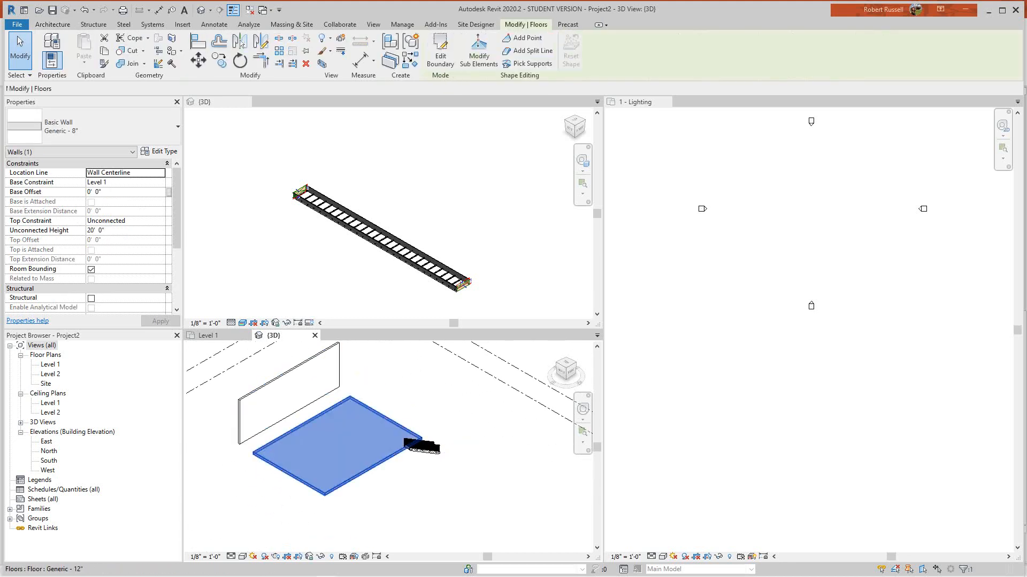
scroll(407, 472, up, 1)
click(429, 439)
scroll(429, 439, down, 2)
middle_drag(429, 438, 354, 391)
key(Escape)
scroll(363, 361, down, 1)
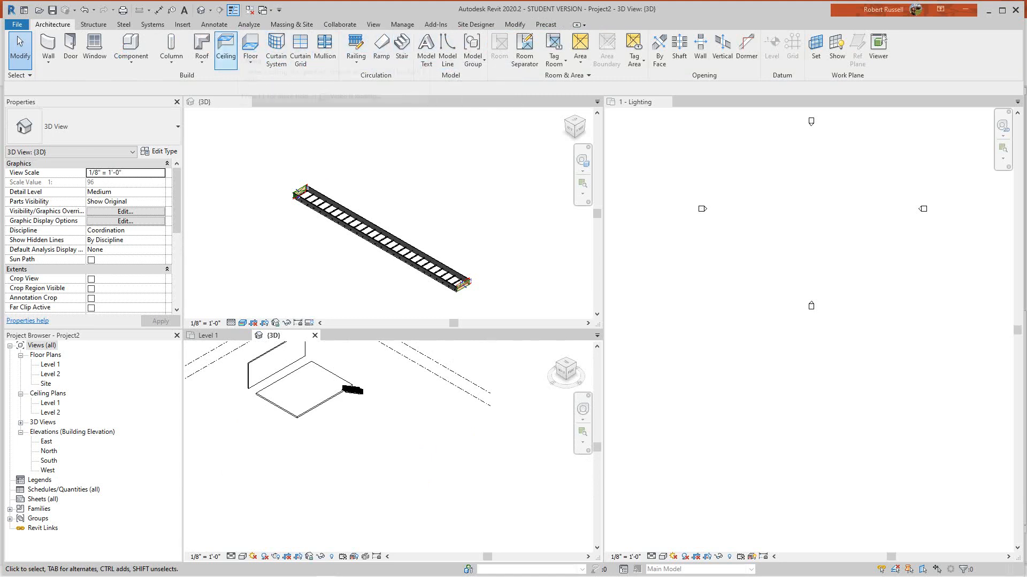
Open the Level 1 ceiling plan for placing a ceiling
click(225, 50)
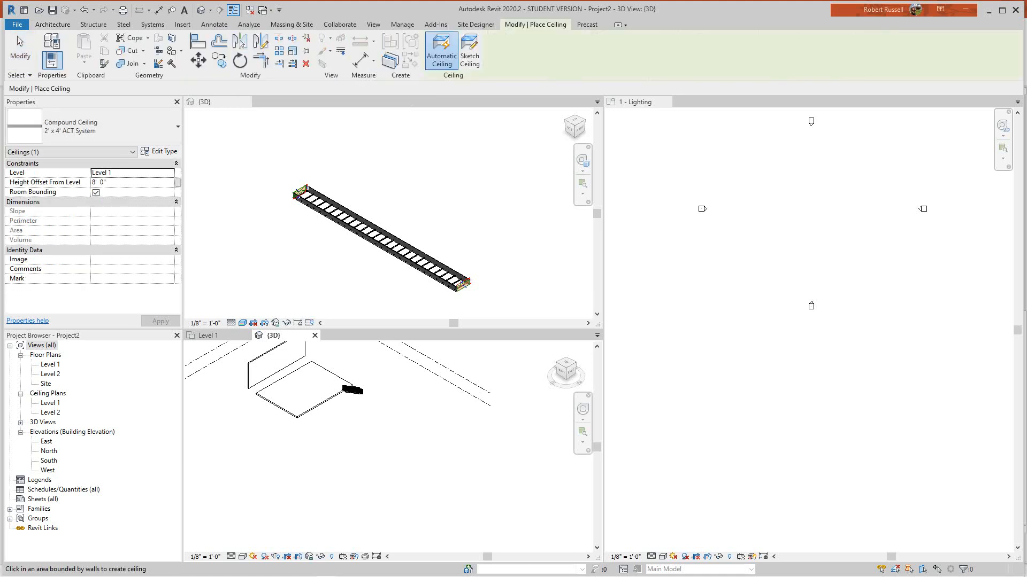
double_click(50, 403)
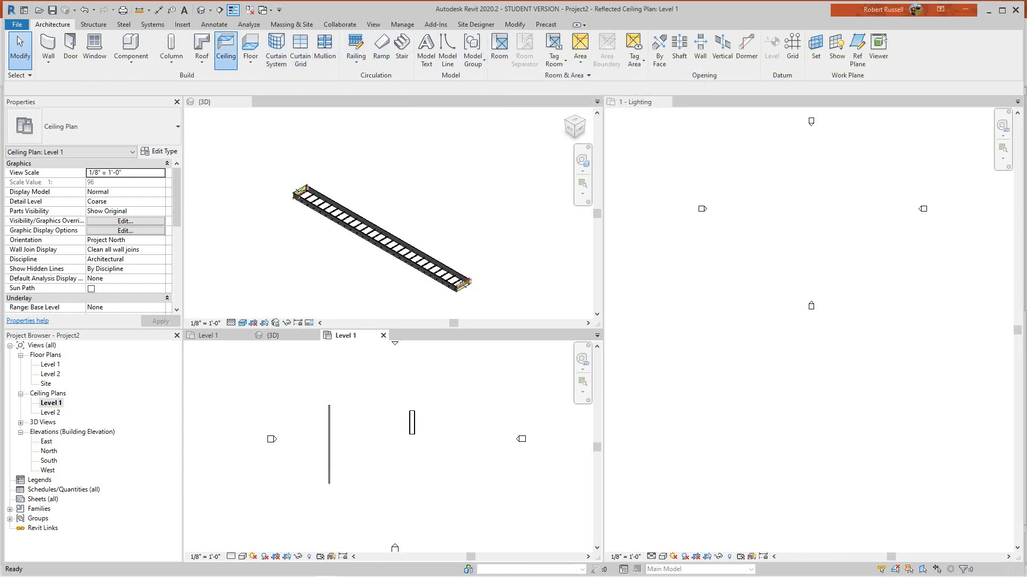
Create a 2' x 4' ACT System ceiling at 8' 0" with a rectangular boundary about 26' by 52' beside the wall, and finish the sketch
click(226, 49)
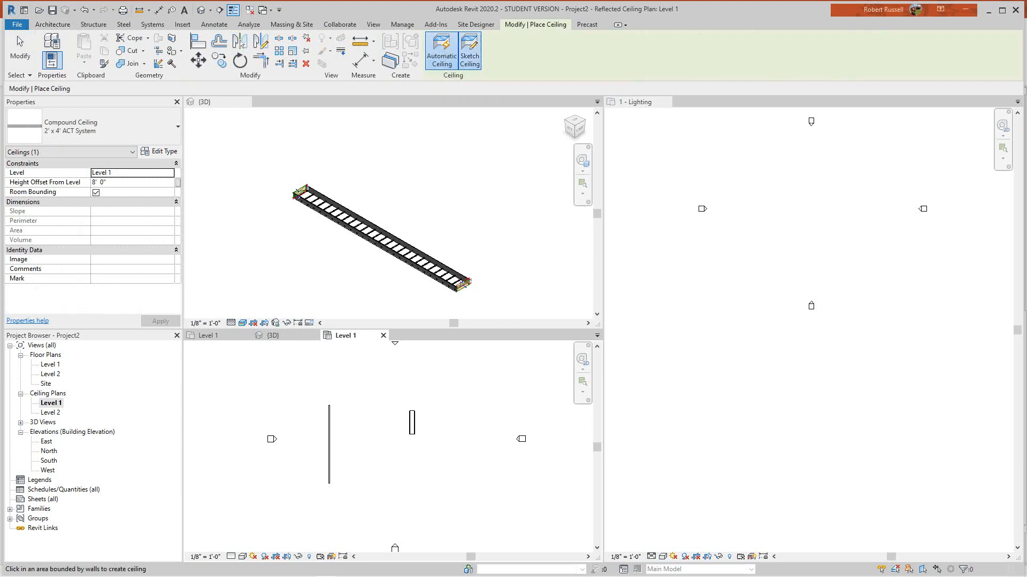
click(470, 54)
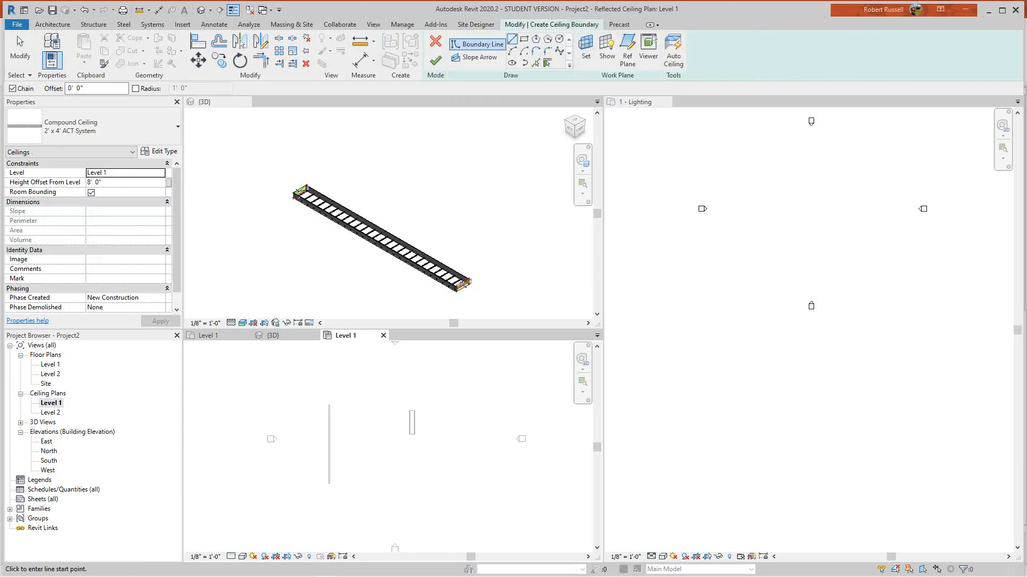
click(524, 39)
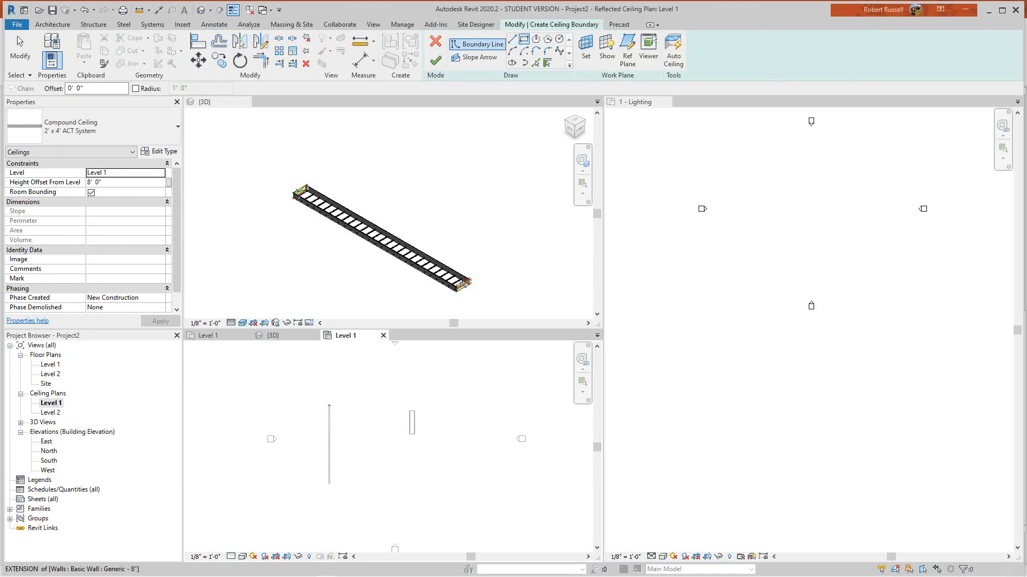
click(339, 405)
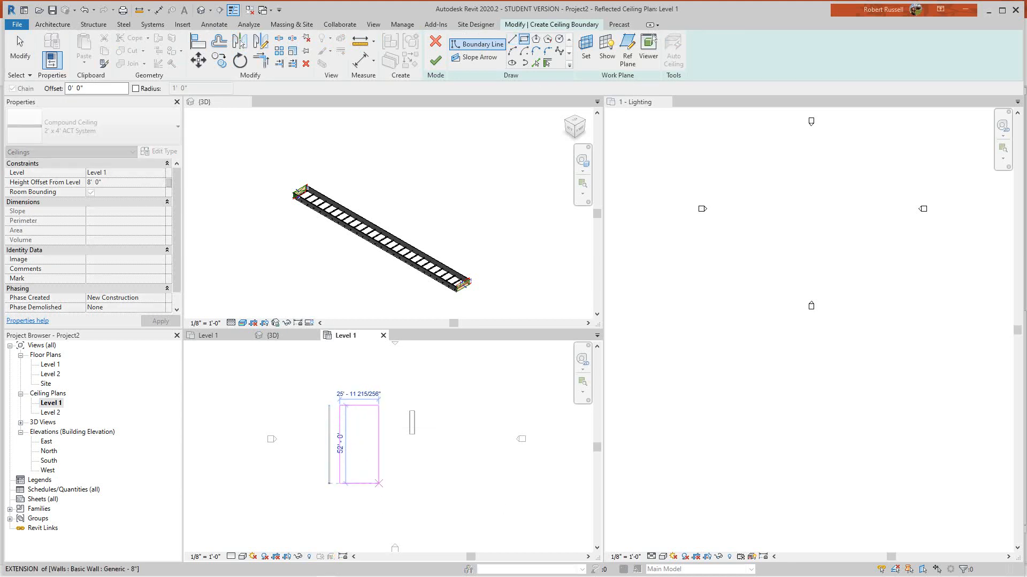
click(379, 484)
right_click(395, 322)
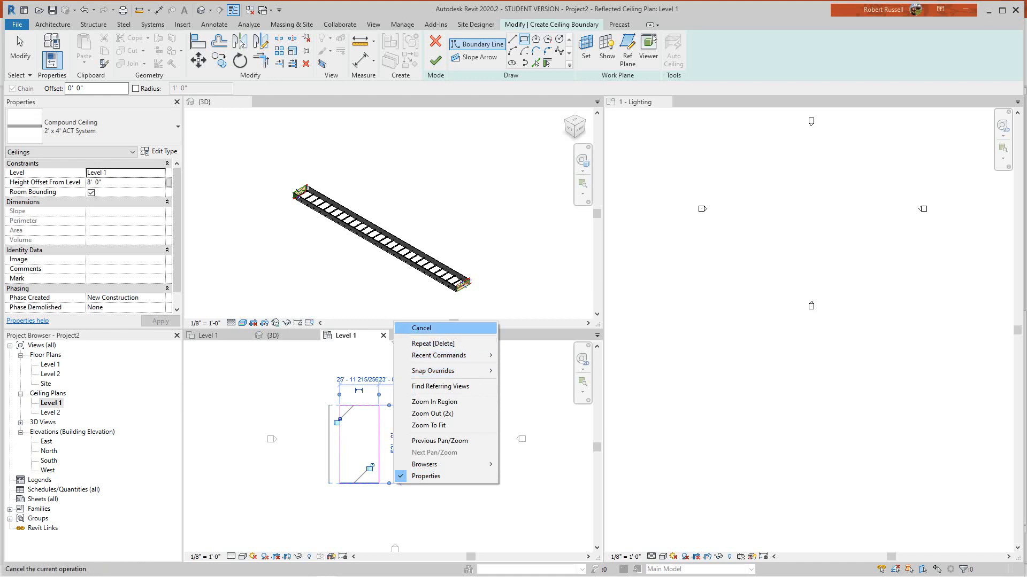
click(421, 328)
middle_drag(475, 409, 409, 402)
right_click(409, 402)
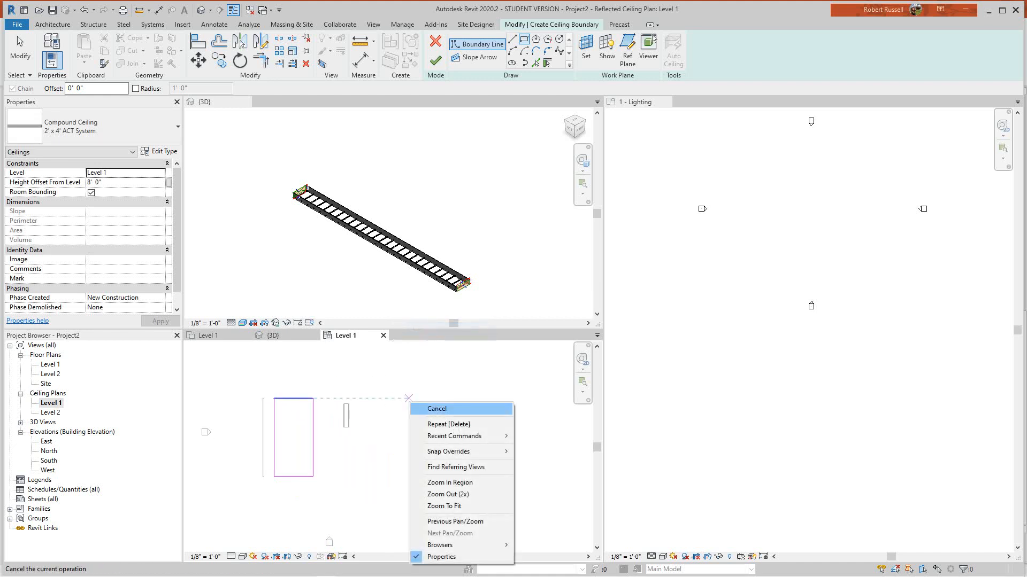
click(437, 408)
scroll(436, 409, down, 1)
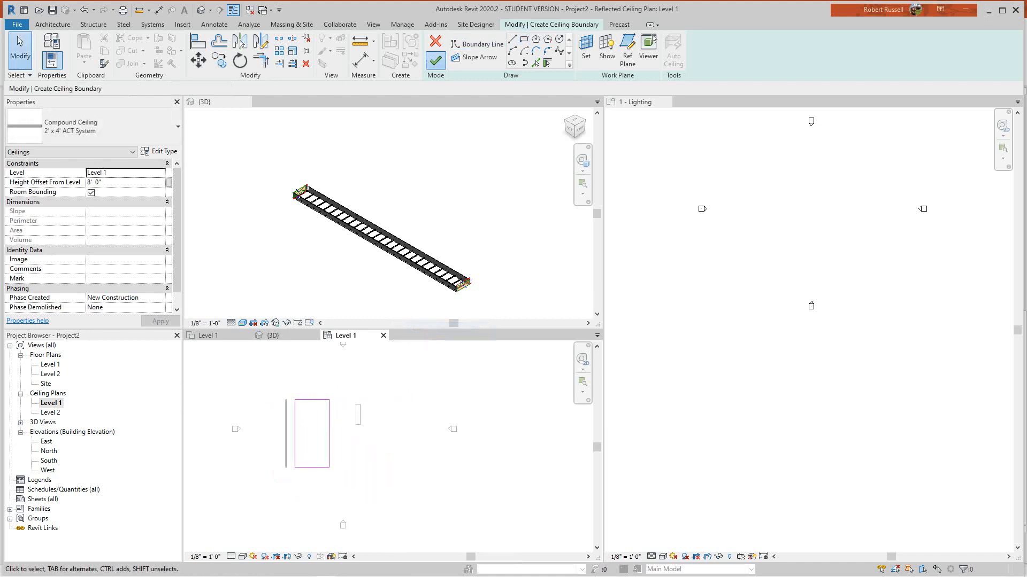
click(436, 61)
Create a Generic - 12" footprint roof based on Level 2, with a sloped rectangular footprint about 33'-6" by 46'-9" beside the stair
scroll(321, 405, up, 3)
scroll(326, 442, down, 1)
middle_drag(325, 442, 350, 399)
scroll(349, 428, down, 1)
scroll(350, 429, down, 1)
scroll(354, 401, up, 1)
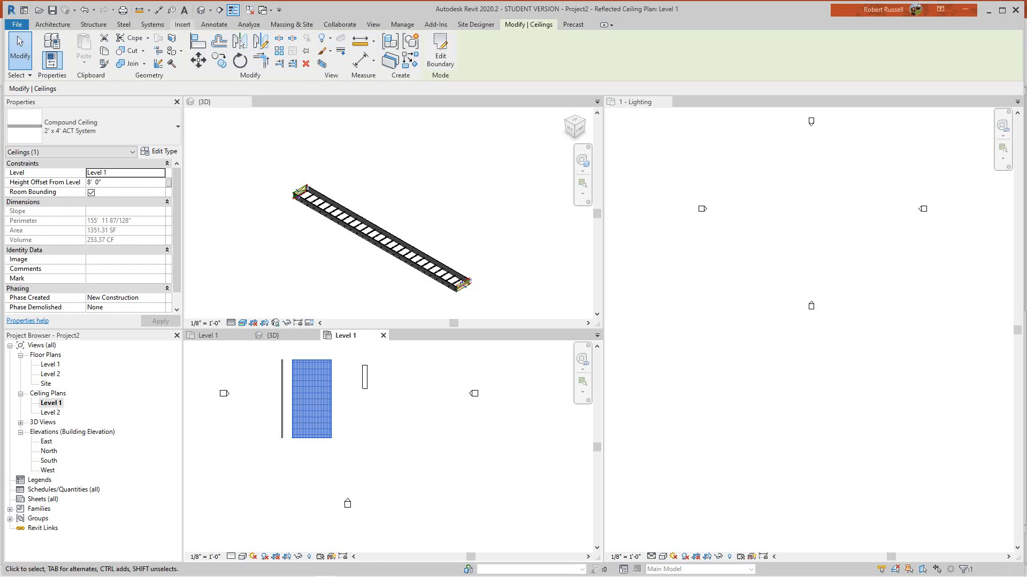
click(52, 24)
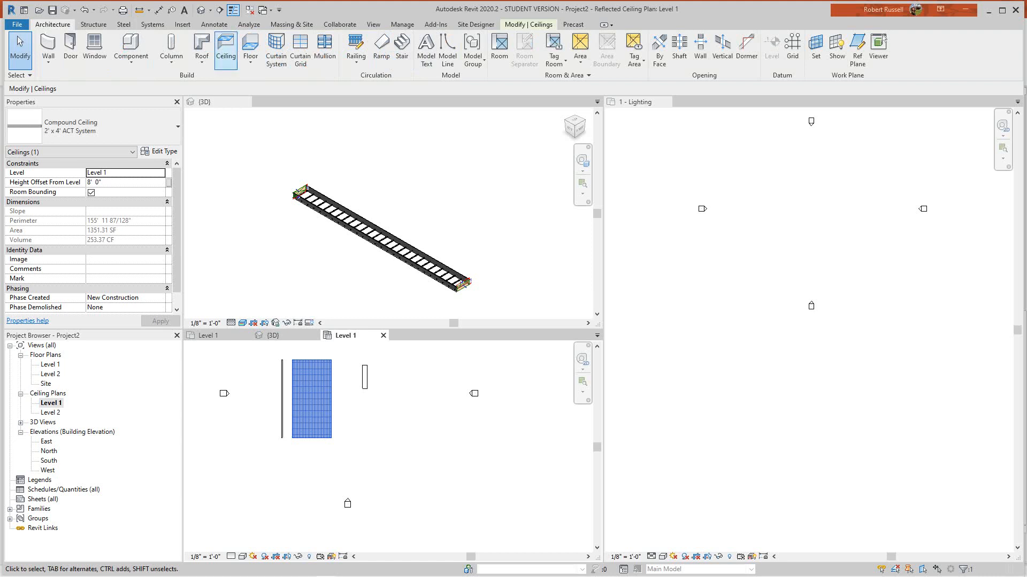
click(202, 46)
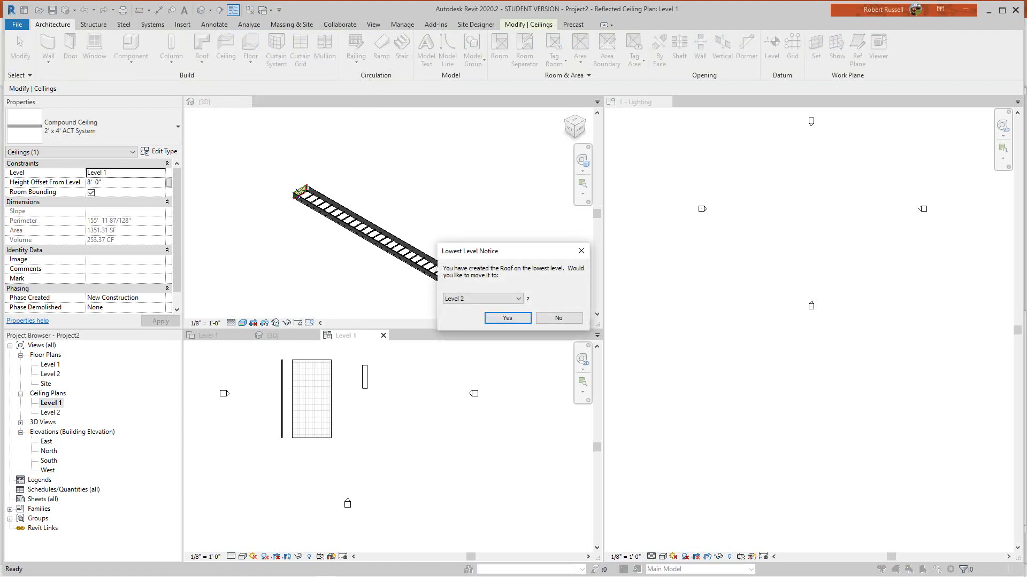
key(Return)
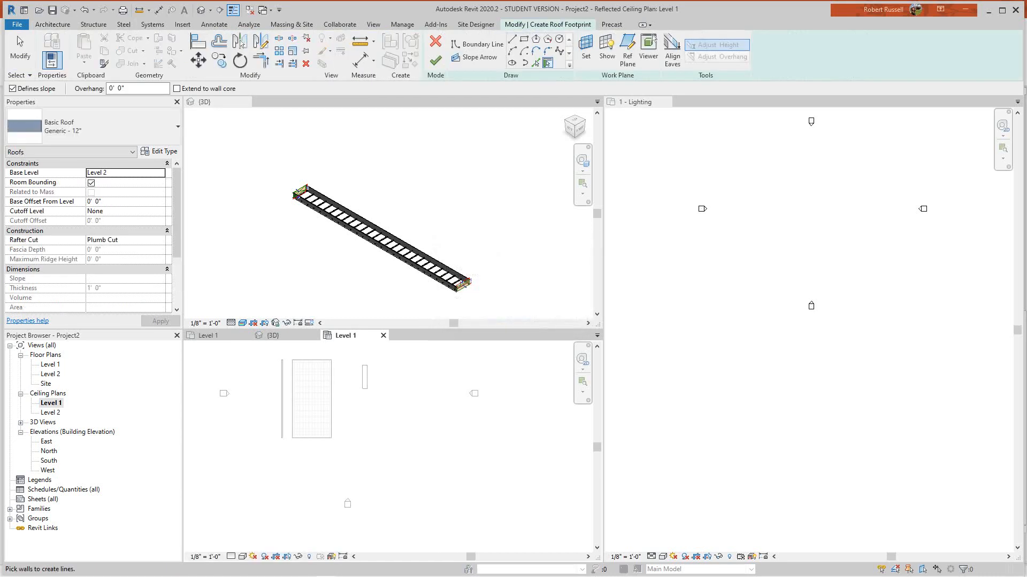
click(524, 38)
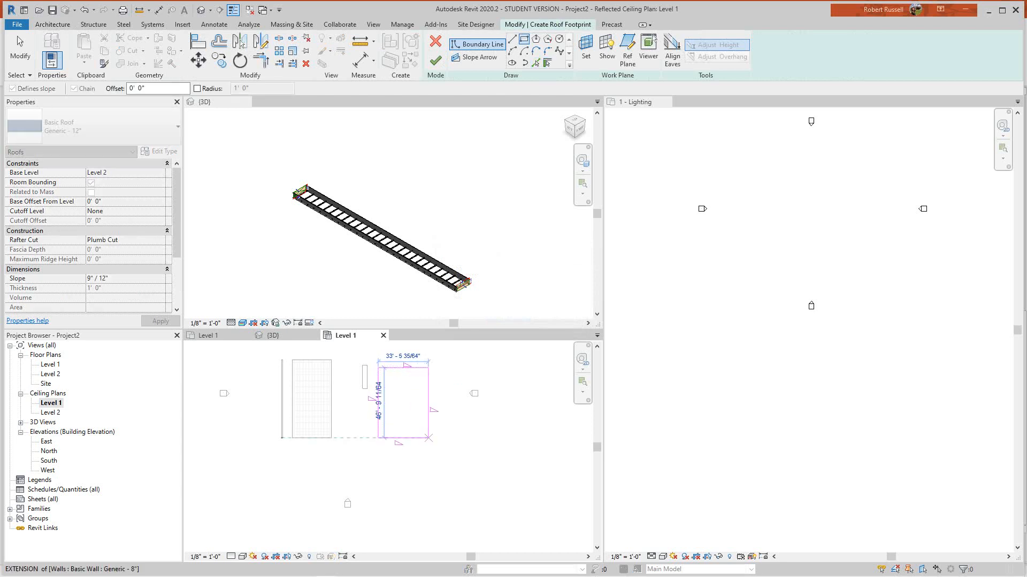
click(428, 438)
click(435, 60)
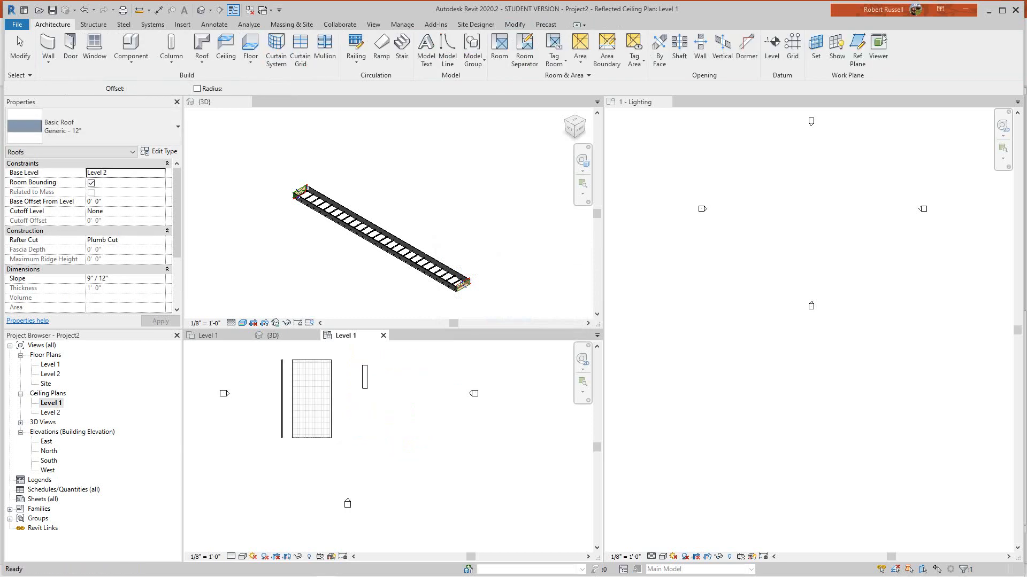
Open the project's default 3D view and look over the roof together with the ceiling, floor, stair and wall
scroll(449, 463, down, 2)
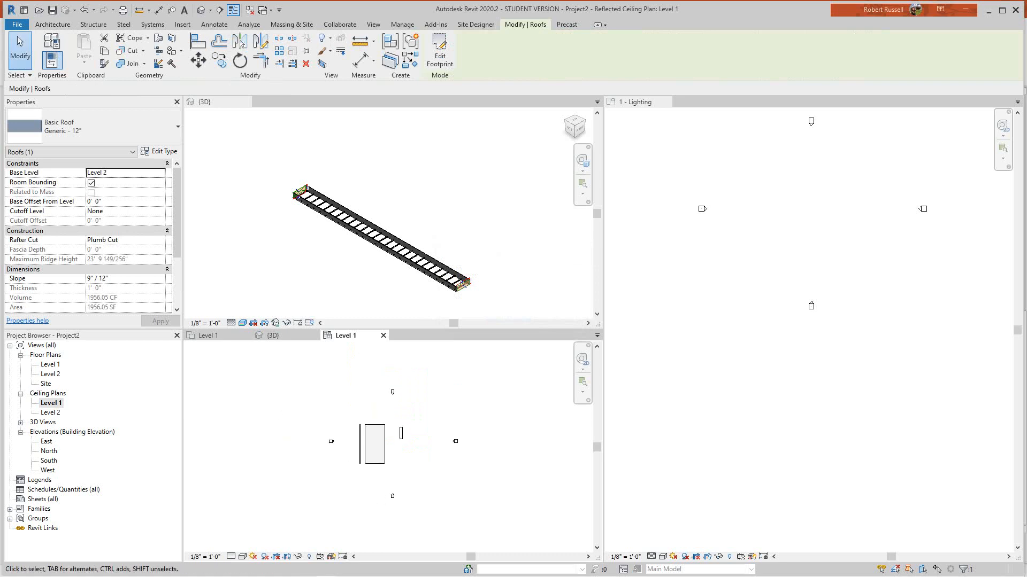
click(200, 10)
middle_drag(350, 415, 425, 454)
scroll(349, 439, up, 4)
scroll(394, 491, down, 2)
scroll(394, 494, up, 3)
scroll(394, 495, down, 3)
middle_drag(396, 500, 387, 468)
scroll(386, 468, up, 2)
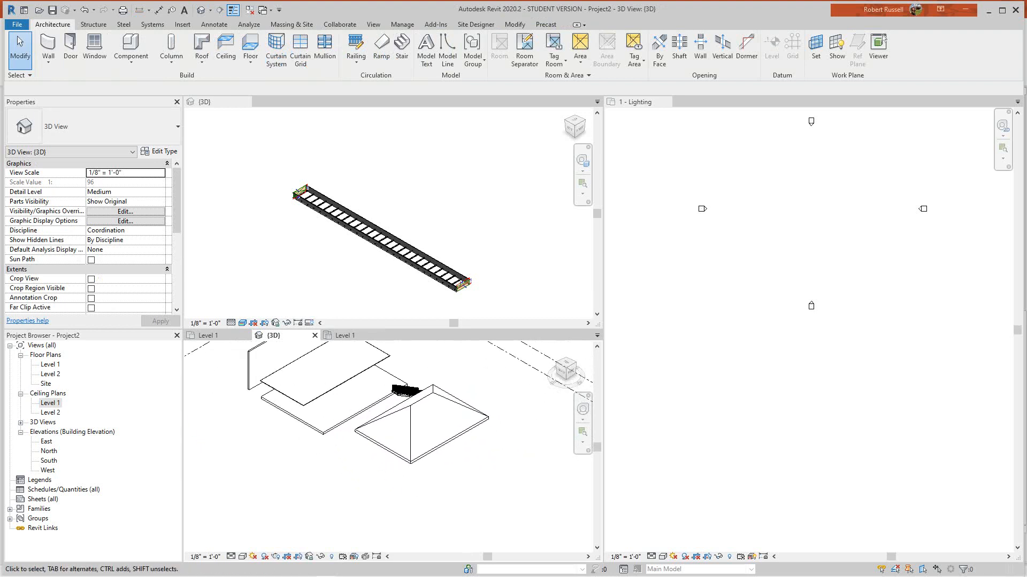
Examine the modelled elements one by one in 3D, including the roof, stair railing, floor and wall, then clear the selection
click(405, 461)
key(Escape)
click(407, 392)
scroll(354, 466, down, 2)
middle_drag(354, 467, 364, 496)
scroll(362, 493, up, 1)
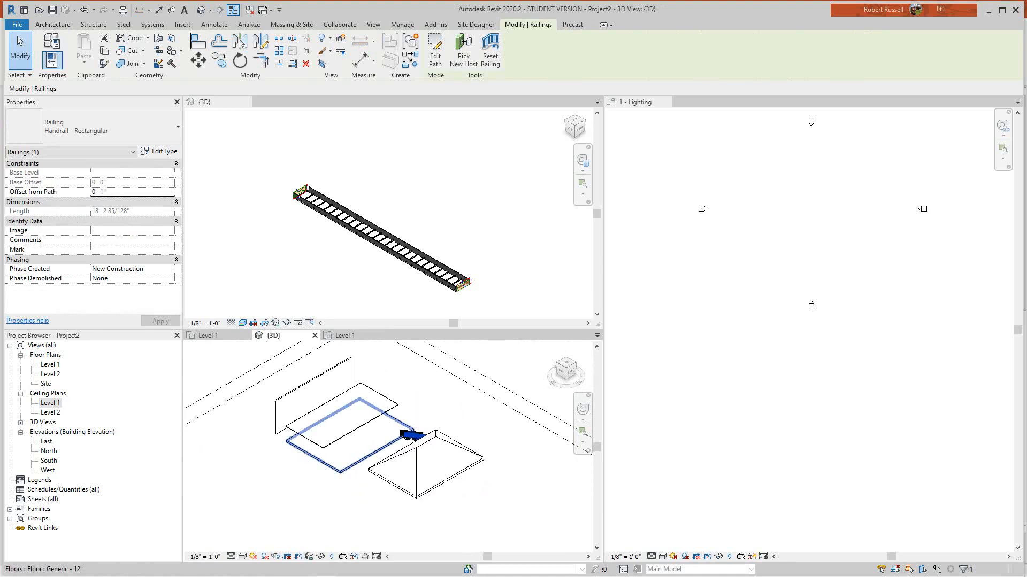
click(359, 462)
scroll(274, 456, up, 2)
click(321, 427)
scroll(261, 449, down, 2)
middle_drag(272, 434, 281, 473)
scroll(289, 470, up, 1)
click(285, 464)
scroll(284, 468, down, 2)
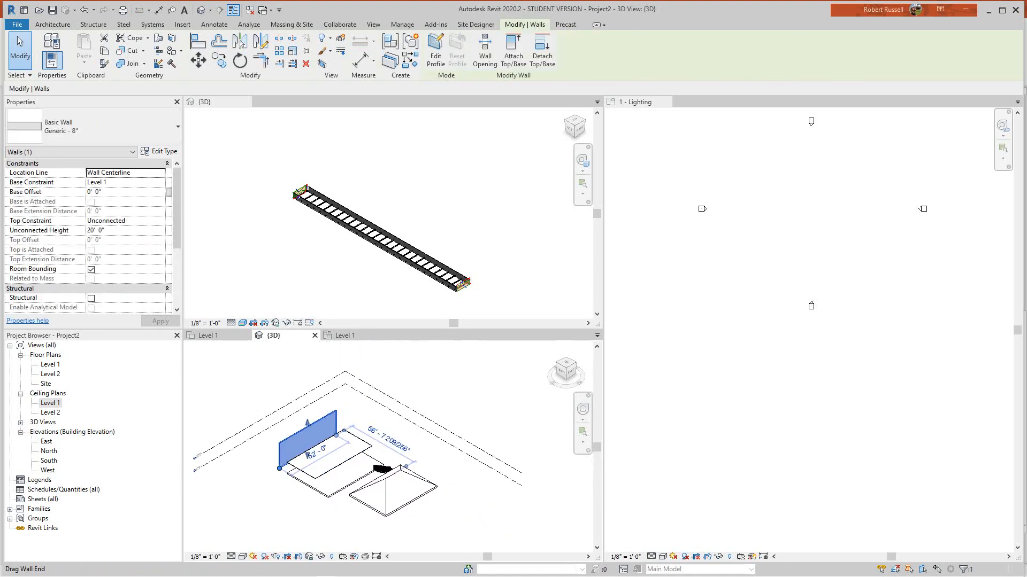
scroll(431, 489, up, 2)
middle_drag(430, 490, 411, 448)
key(Escape)
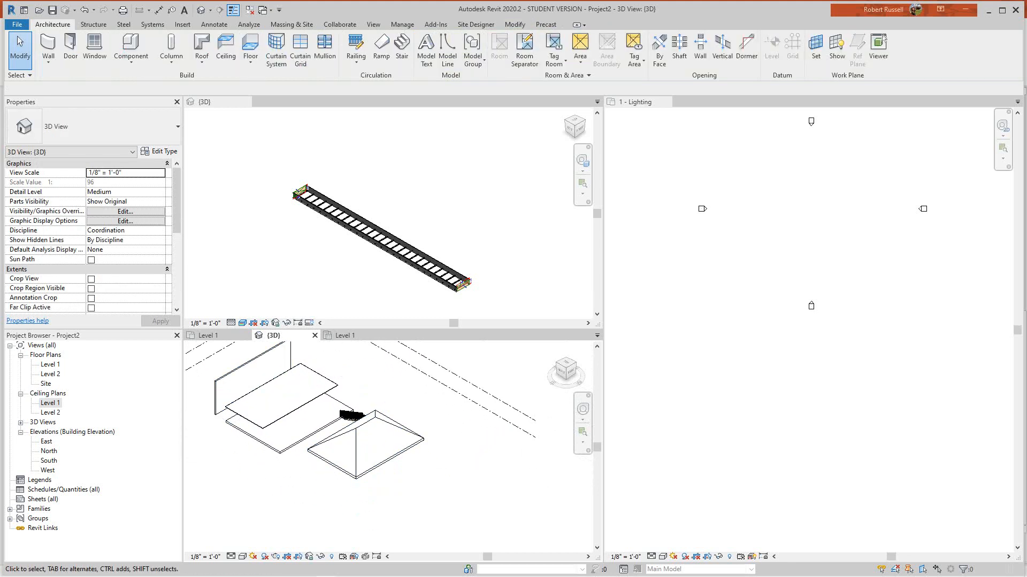
middle_drag(481, 444, 478, 460)
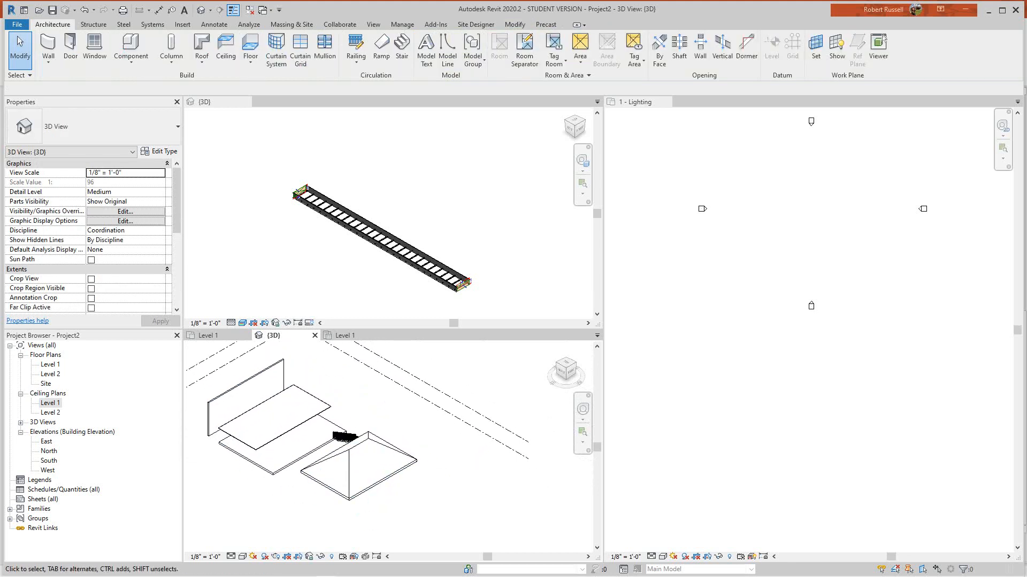
Switch to Project1's lighting plan and open its 1 - Power floor plan
scroll(800, 291, down, 3)
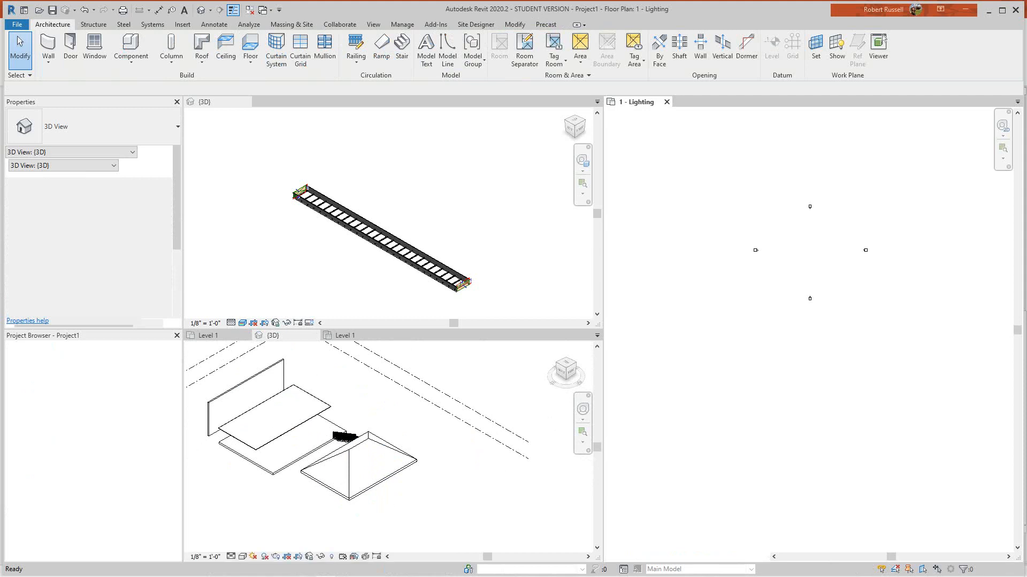
scroll(771, 398, up, 5)
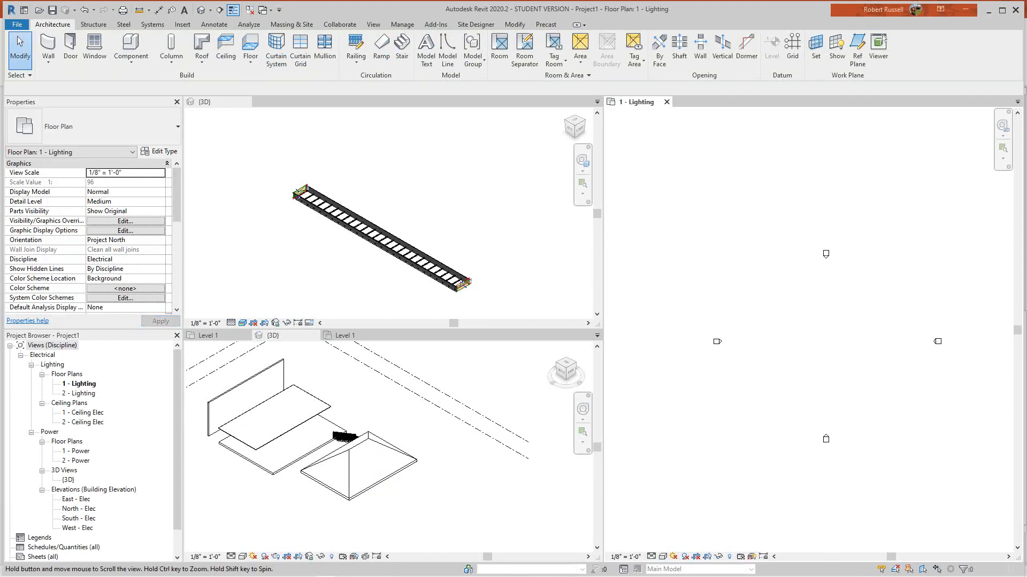
scroll(815, 314, up, 2)
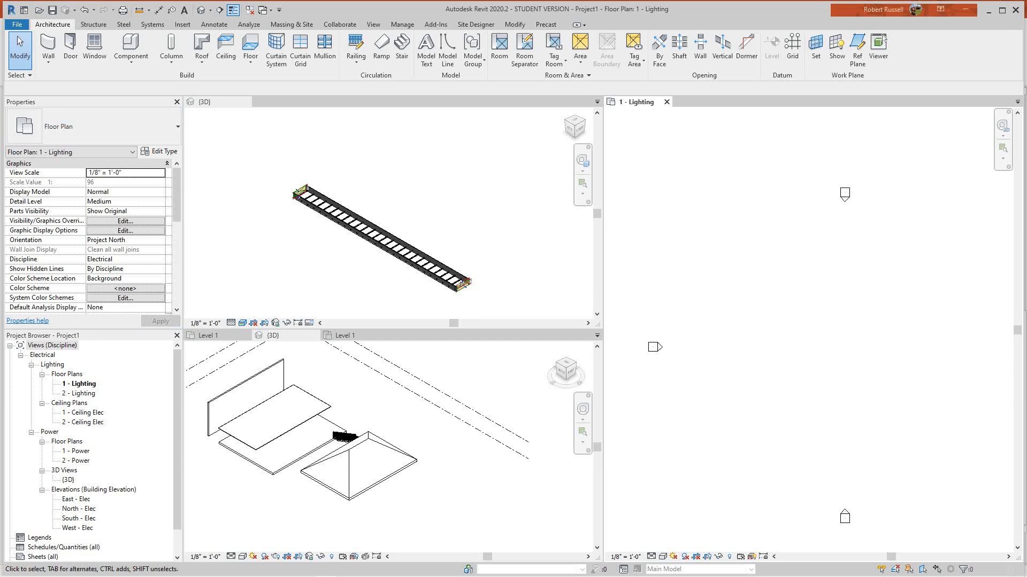
double_click(75, 451)
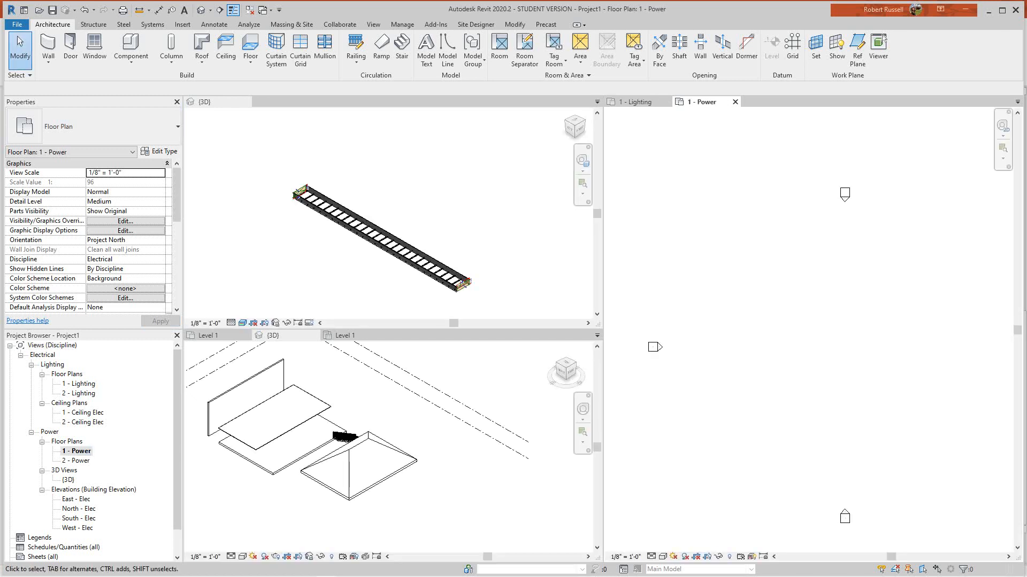
scroll(743, 198, down, 3)
scroll(450, 259, up, 3)
scroll(447, 263, down, 4)
scroll(391, 265, up, 4)
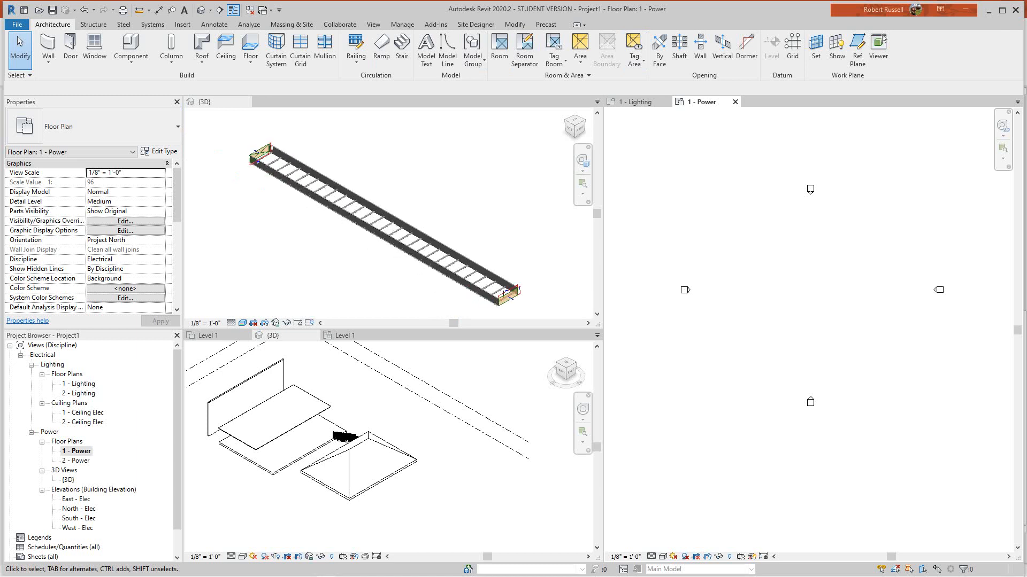
Switch to the z7D58-09SL-20-09.rfa ladder tray family and load it into Project2 only
click(345, 233)
scroll(345, 232, down, 2)
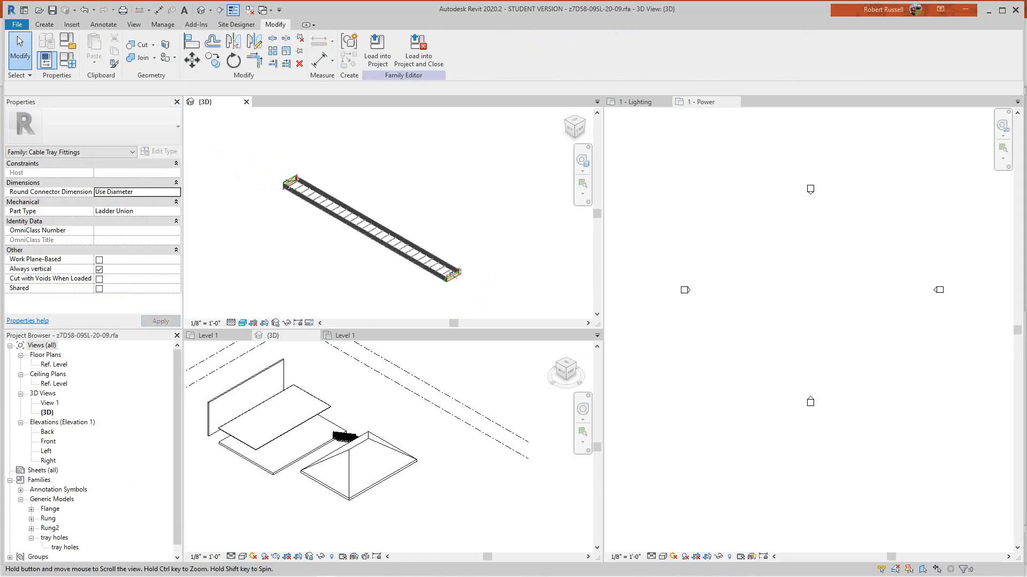
scroll(406, 235, up, 4)
scroll(406, 236, down, 3)
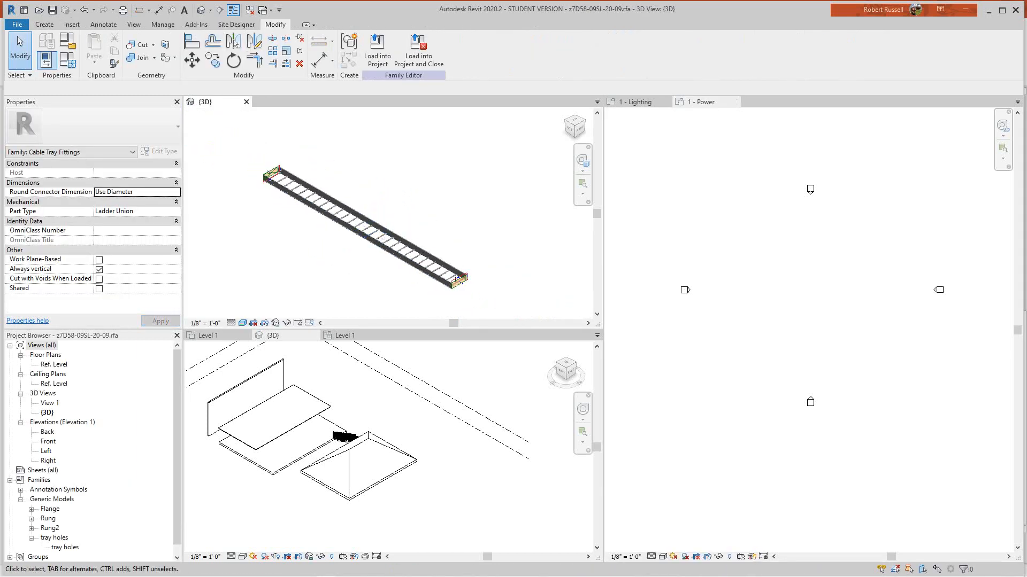
scroll(409, 203, down, 2)
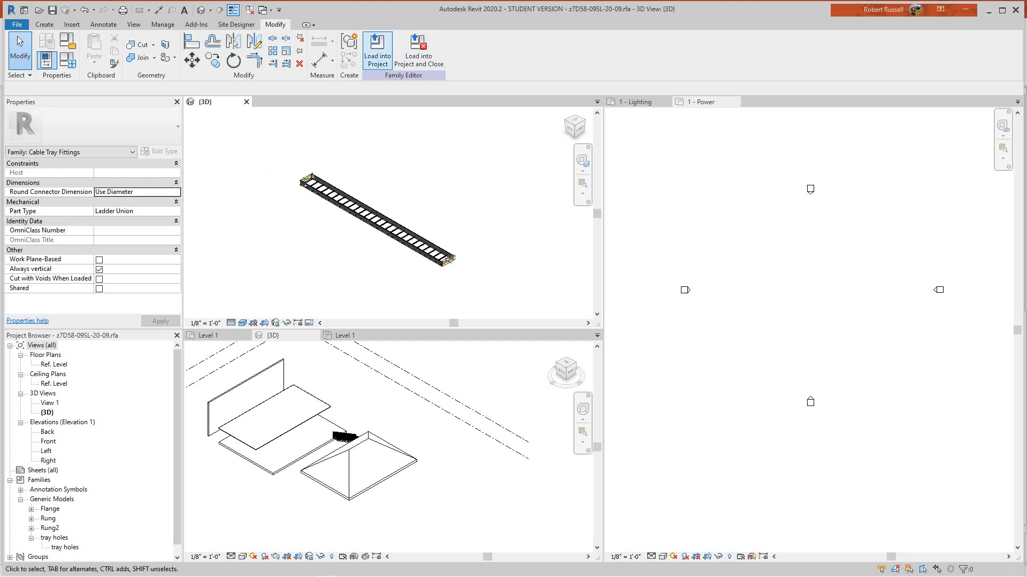
click(377, 51)
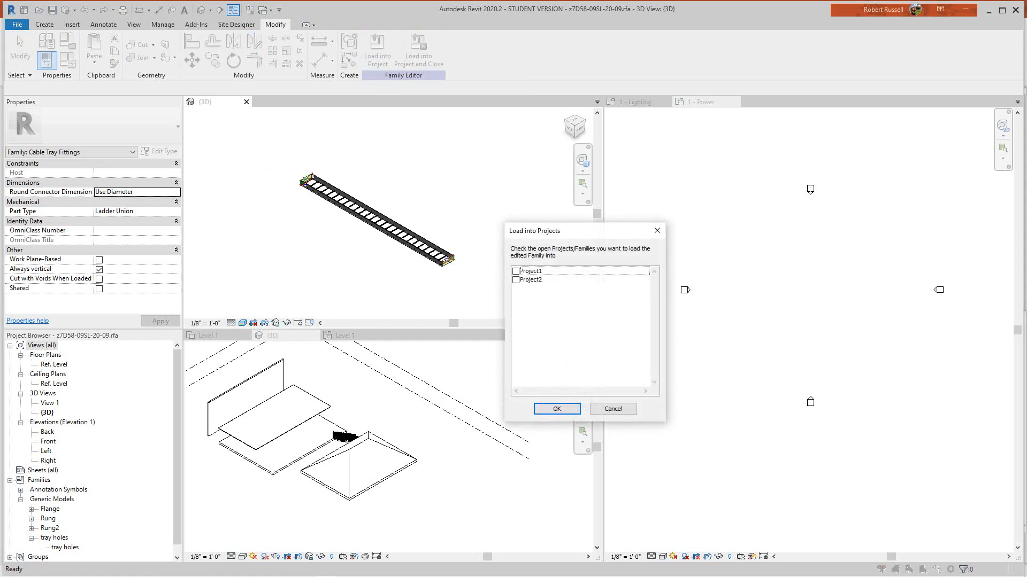
click(515, 280)
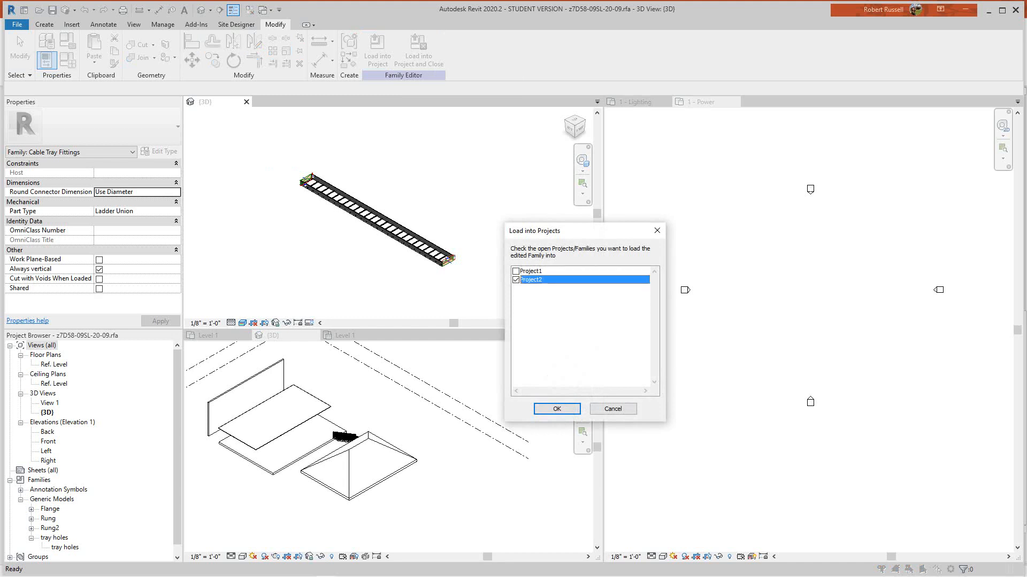
key(Return)
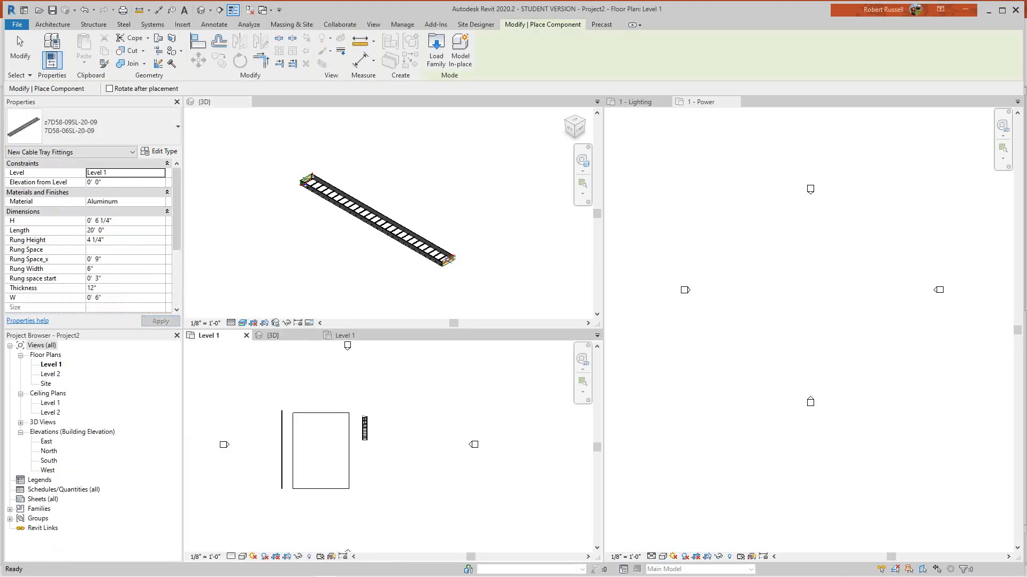
Return to Project1's 1 - Power floor plan and dismiss the save reminder without saving
click(738, 293)
scroll(737, 293, down, 3)
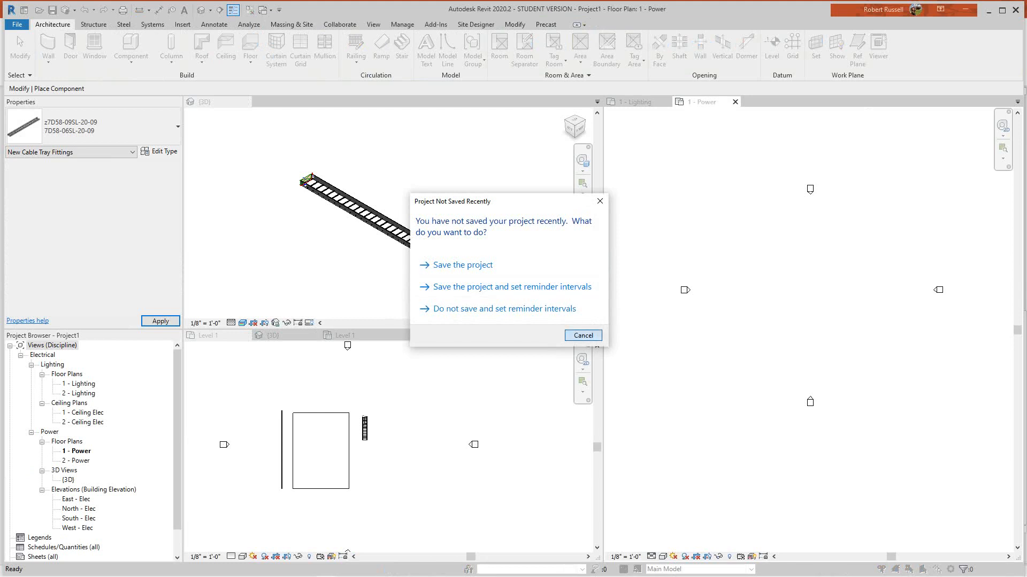
key(Escape)
key(Escape)
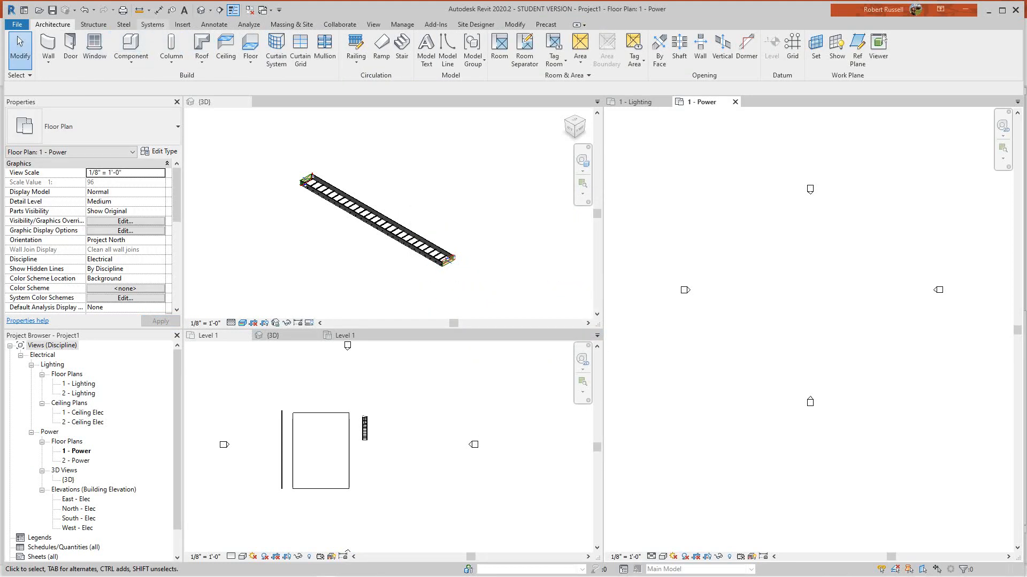
key(alt+y)
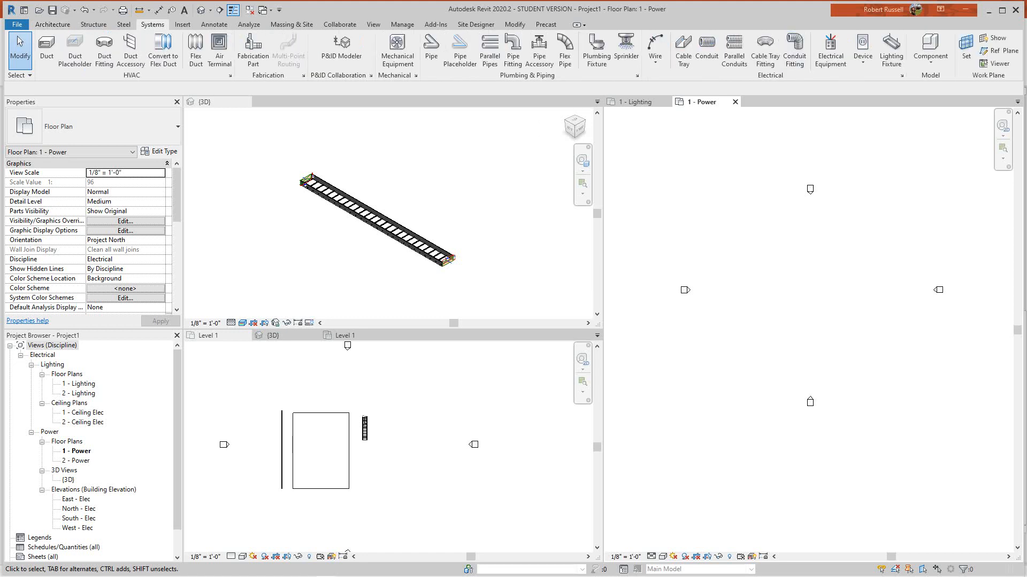
click(764, 49)
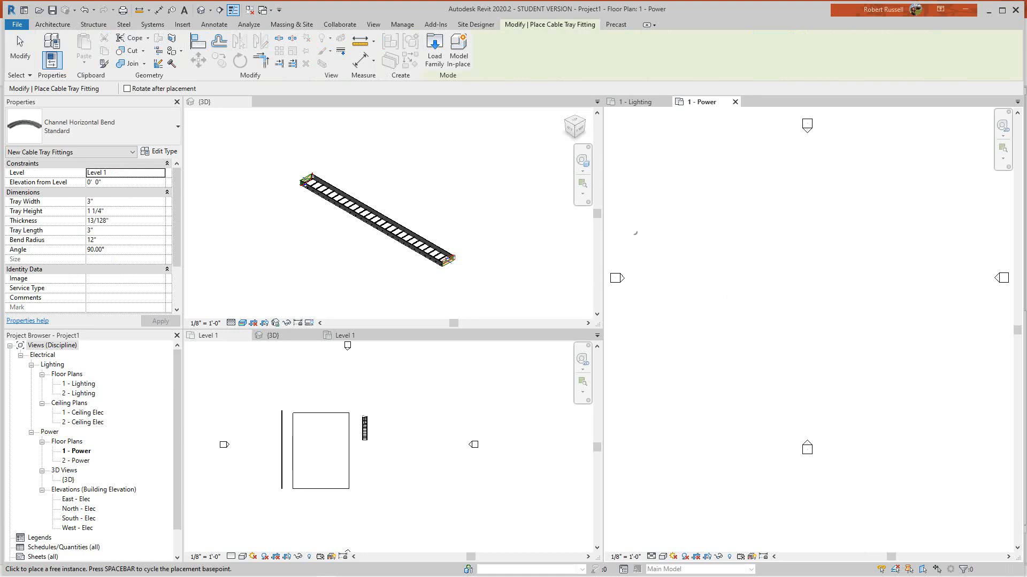
click(152, 24)
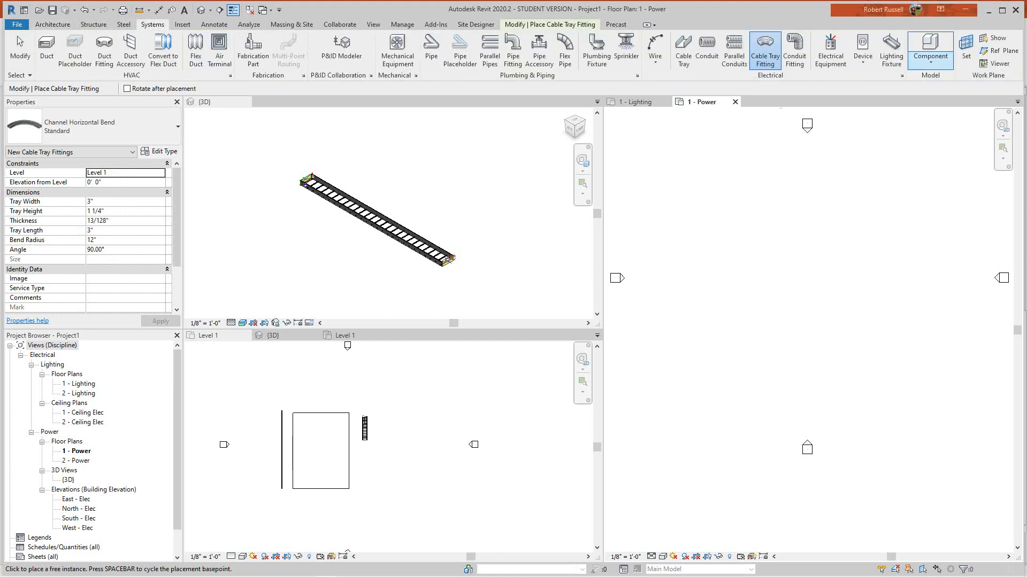
click(930, 59)
click(957, 80)
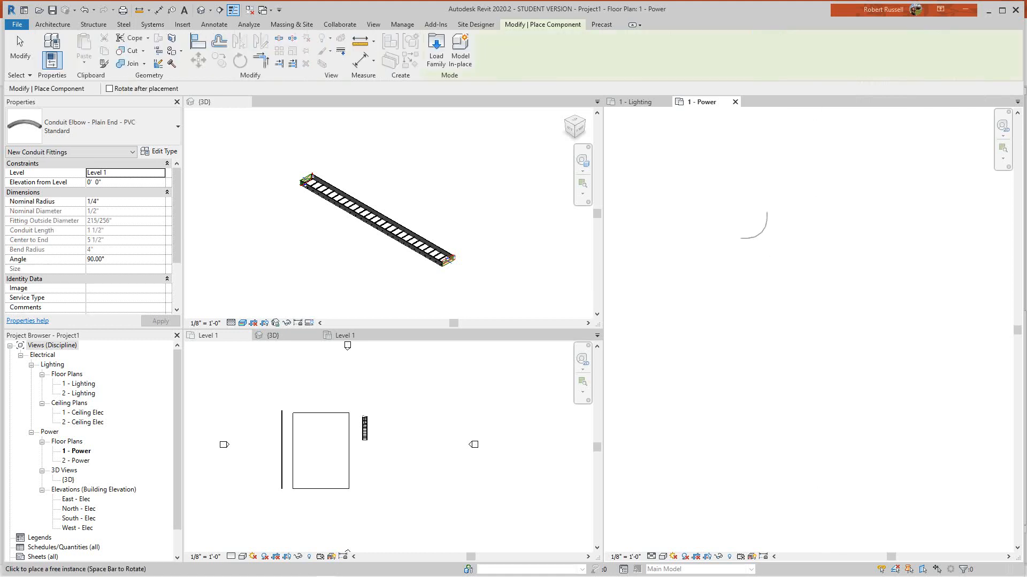
right_click(765, 237)
click(794, 244)
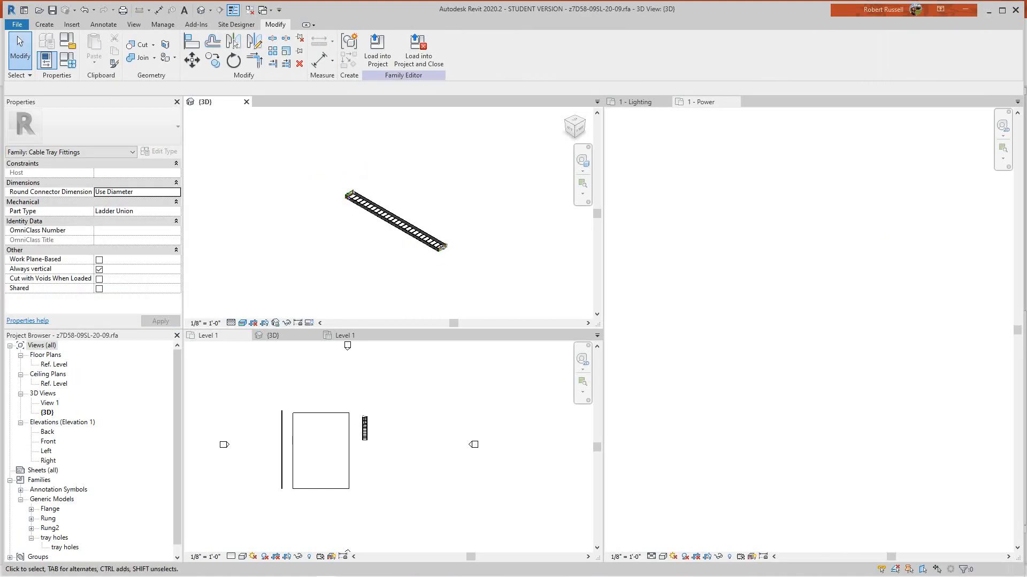
scroll(372, 373, down, 1)
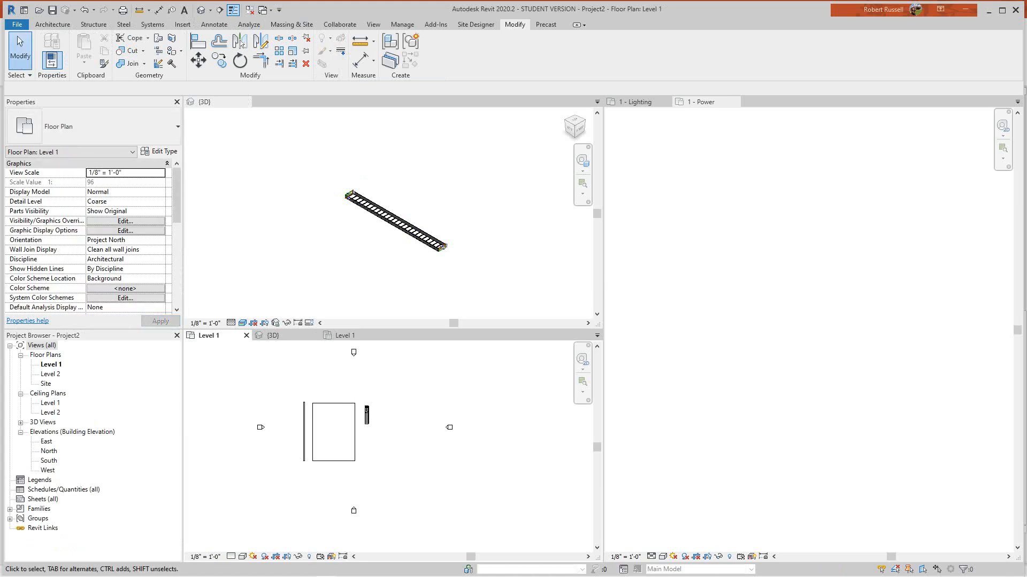
click(51, 24)
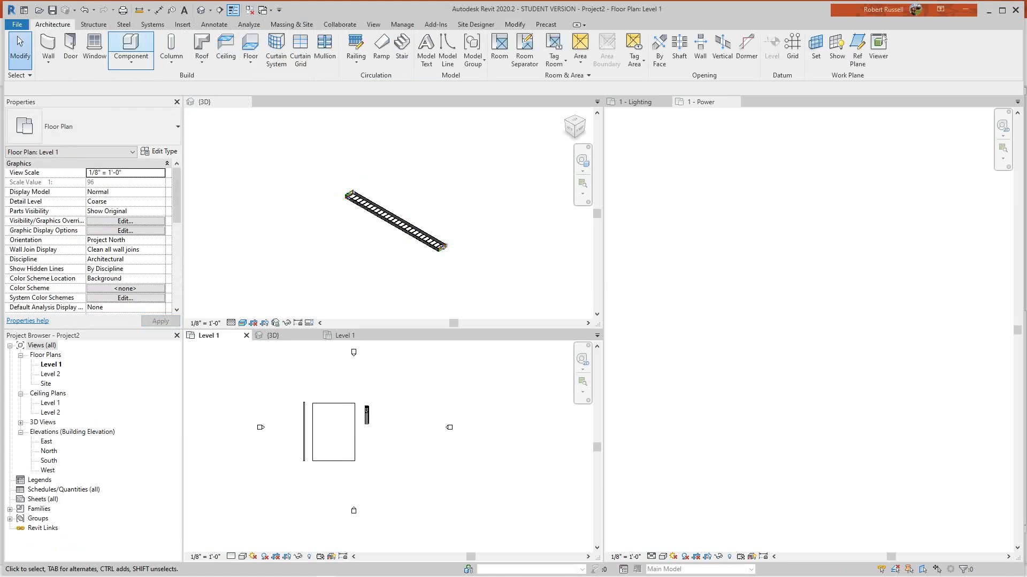
click(130, 62)
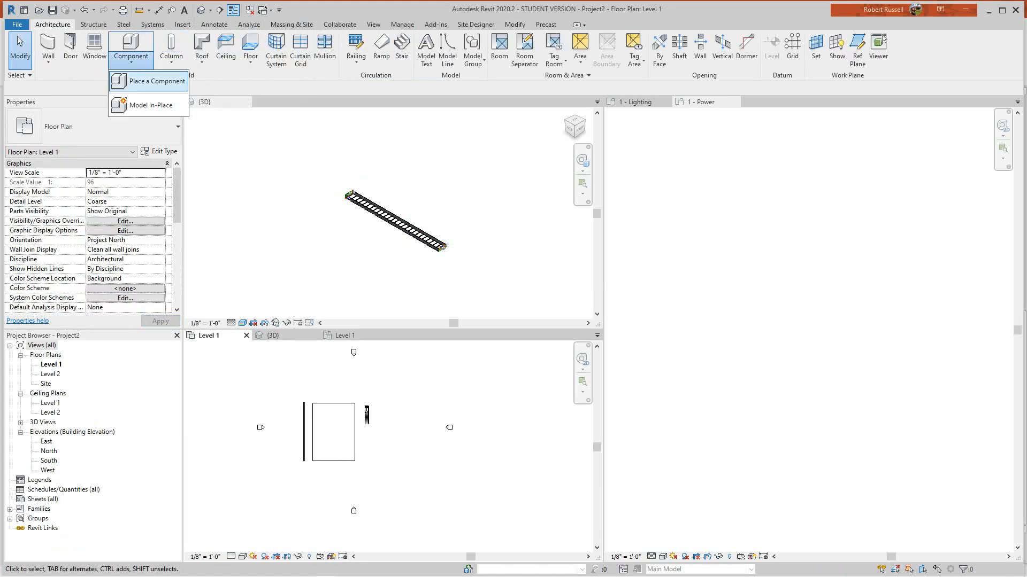
click(143, 79)
scroll(457, 407, up, 3)
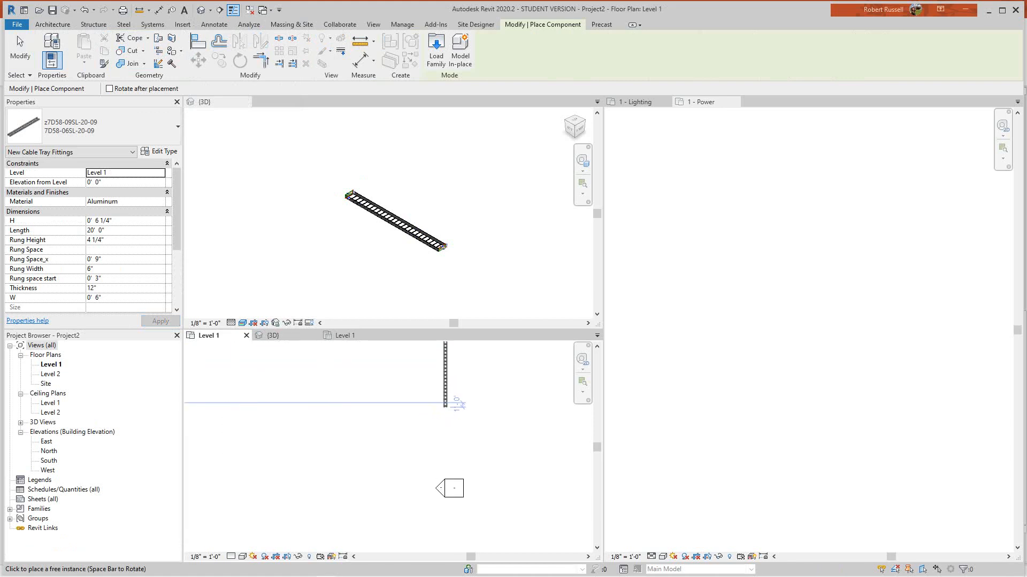
key(Escape)
click(701, 101)
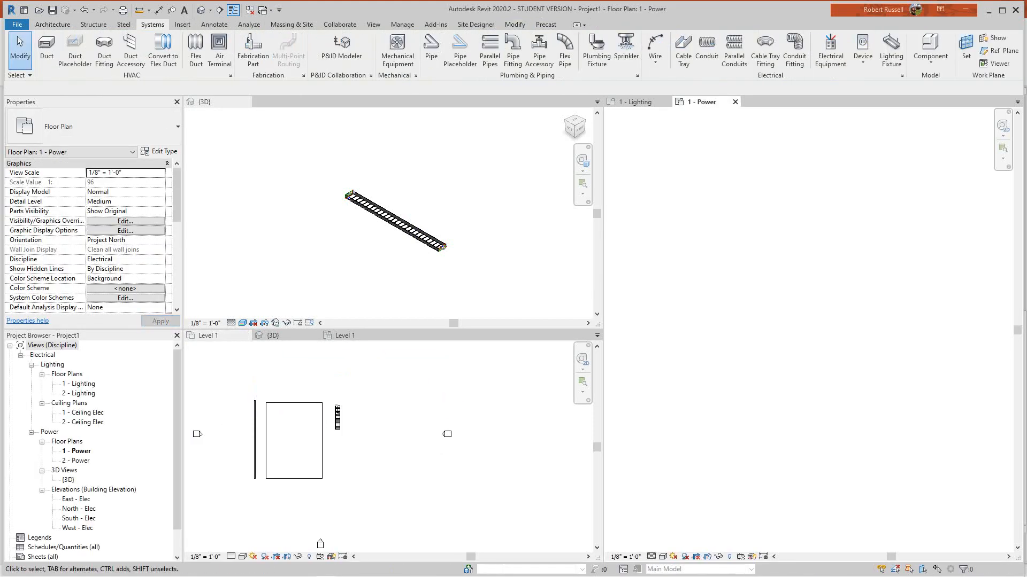
Switch to the z7D58-09SL-20-09.rfa ladder tray family and load it into Project1 only
key(ctrl+Tab)
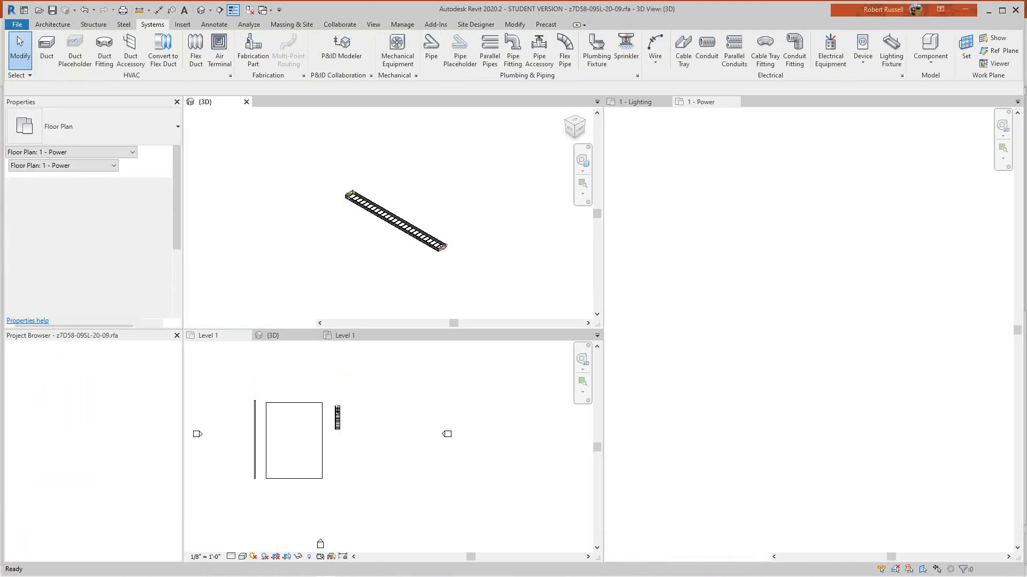
click(377, 50)
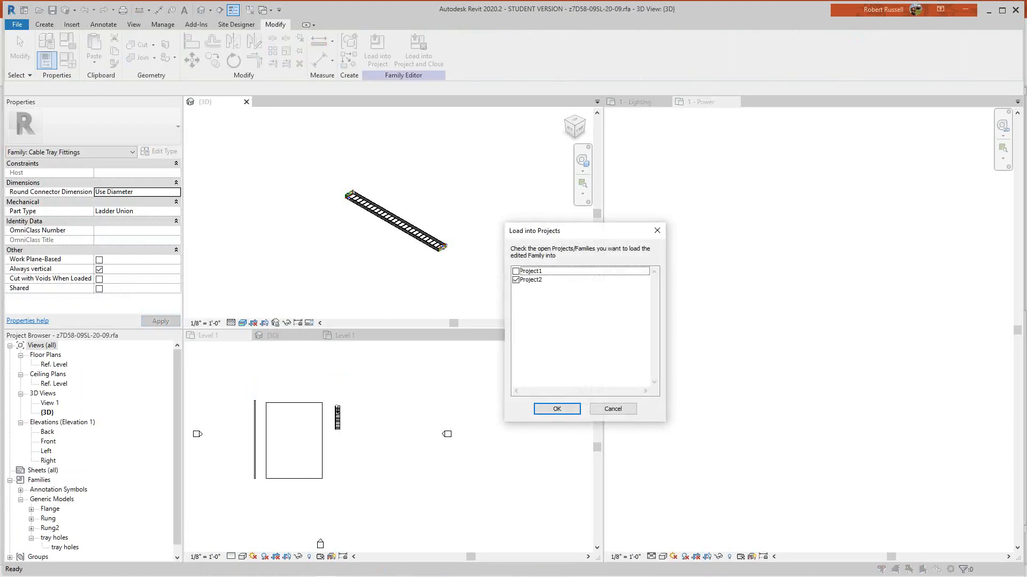
click(515, 271)
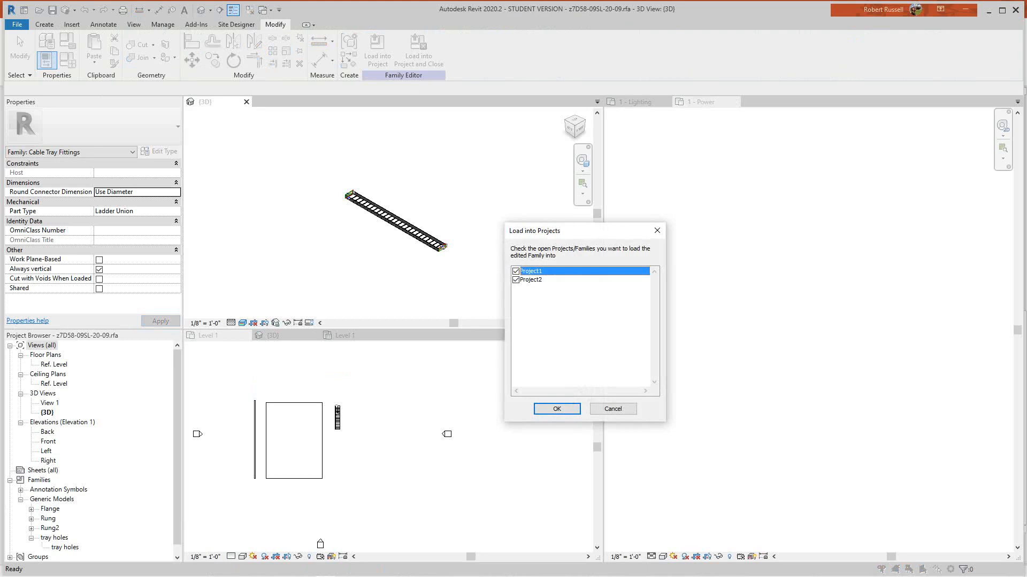
click(515, 279)
key(Return)
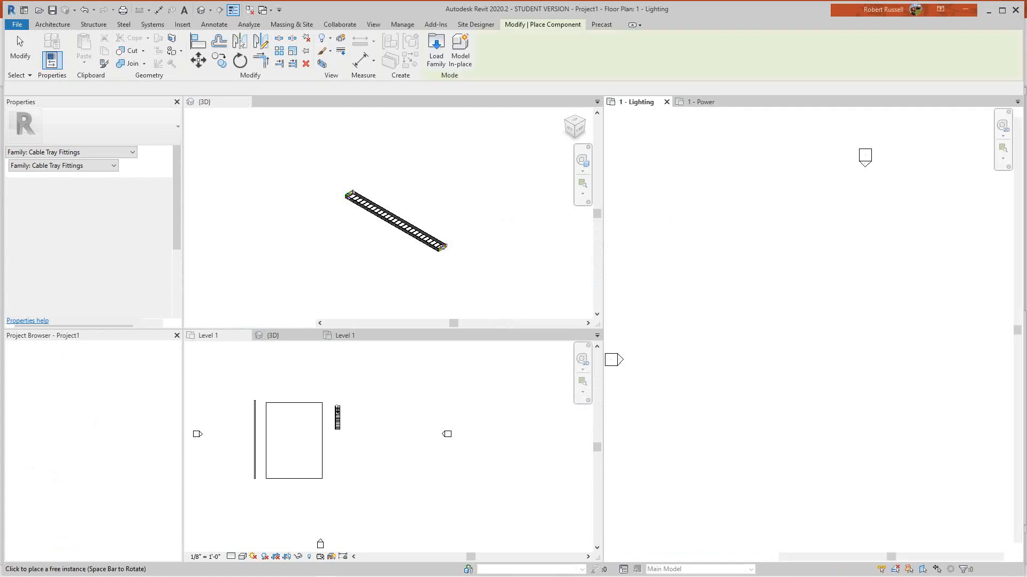
Place one 7D58-06SL-20-09 ladder tray on Project1's 1 - Lighting floor plan and inspect it in the 3D view
scroll(730, 352, down, 2)
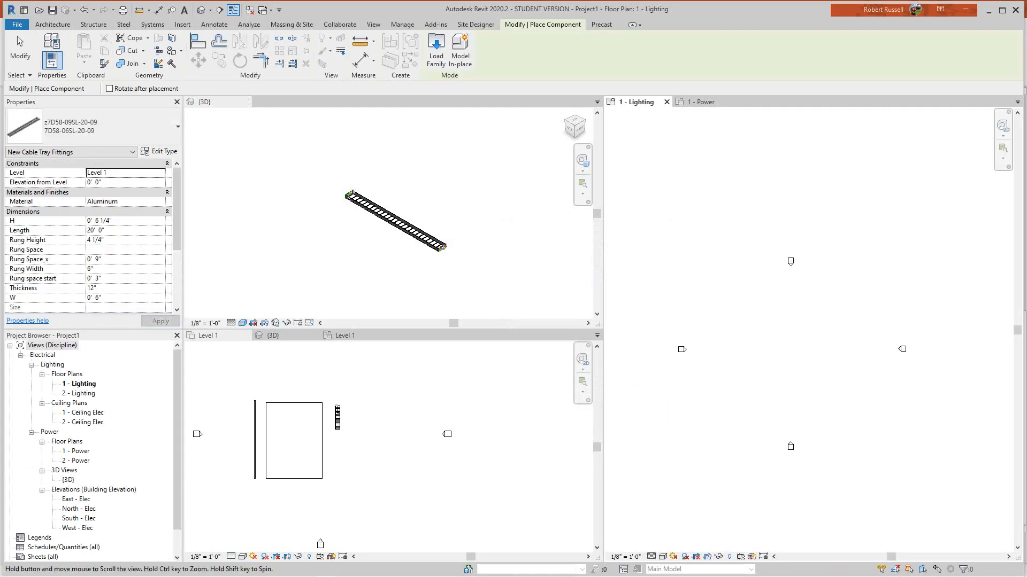
click(730, 352)
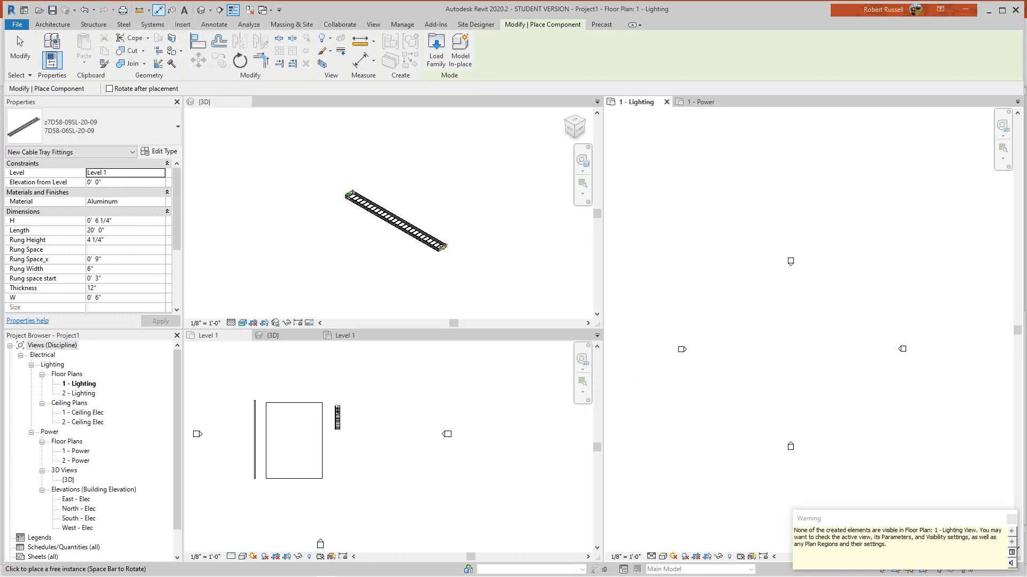
click(201, 10)
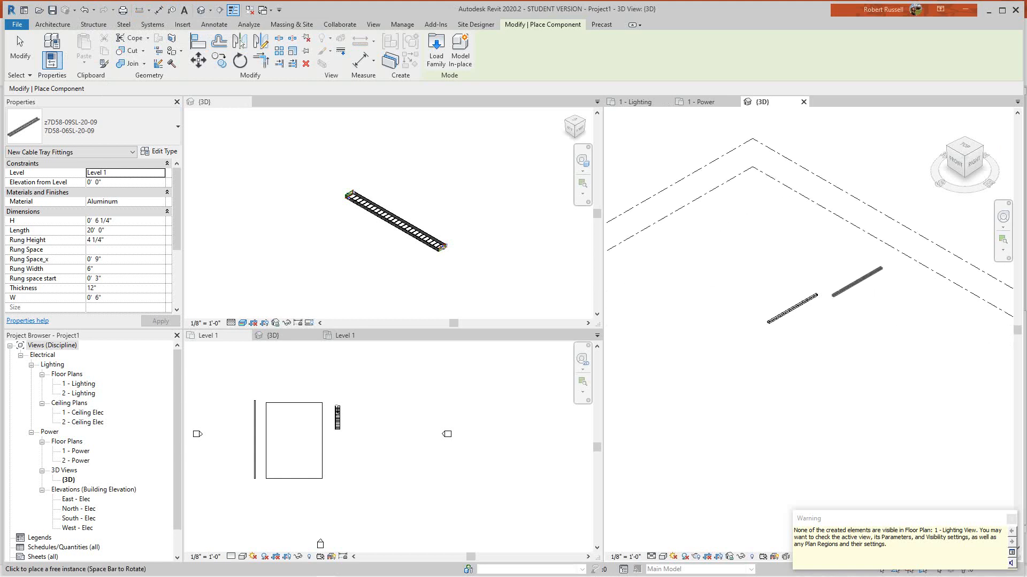
scroll(795, 301, up, 2)
key(Escape)
scroll(759, 272, down, 2)
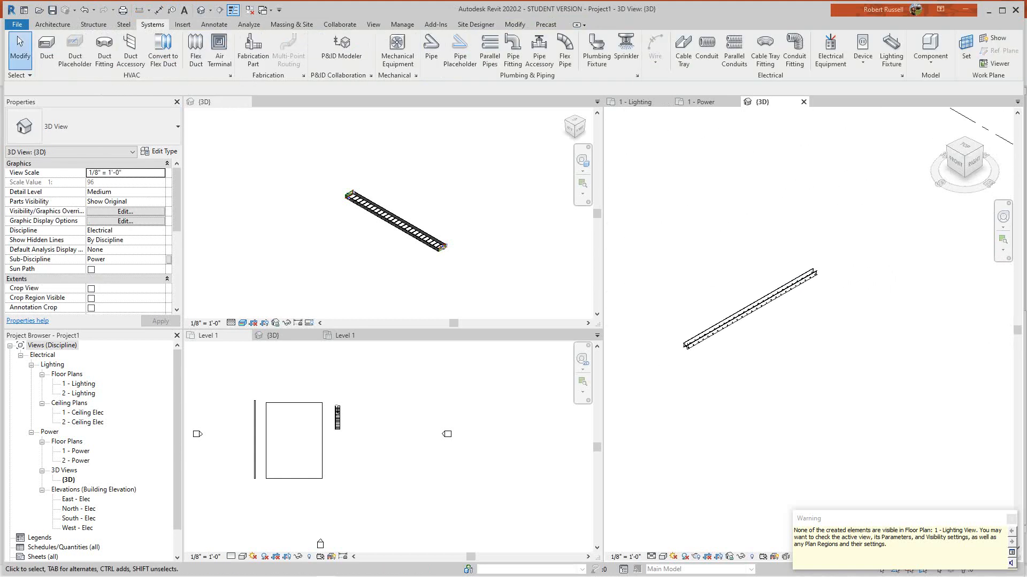
middle_drag(810, 283, 925, 301)
scroll(878, 328, up, 4)
middle_drag(878, 329, 755, 272)
scroll(756, 276, down, 4)
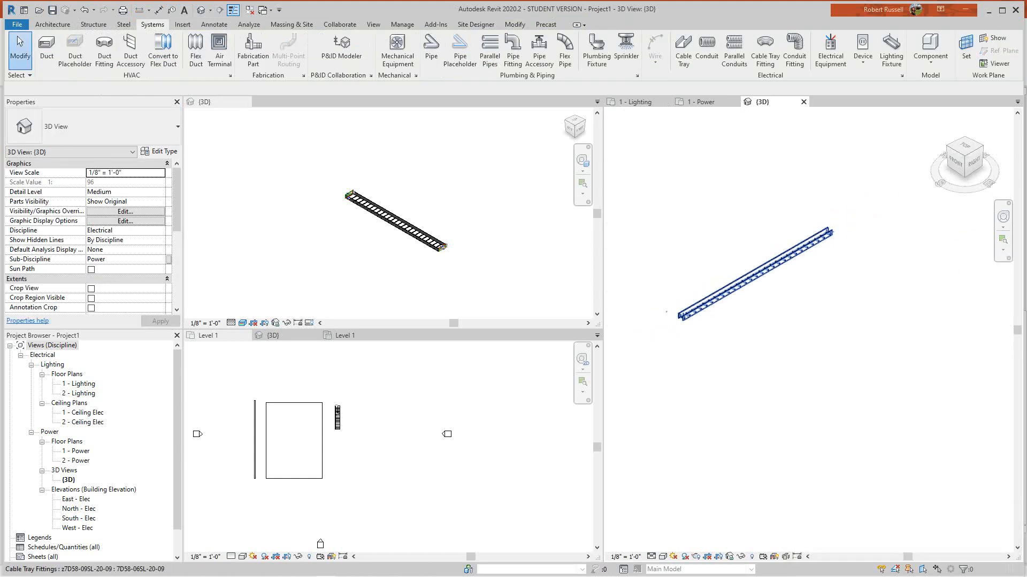
scroll(766, 240, down, 3)
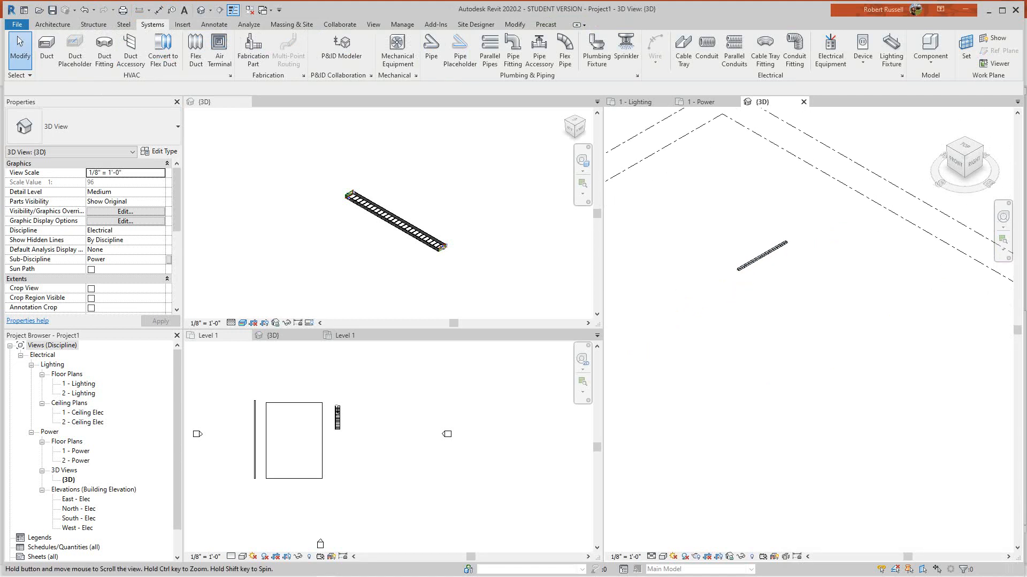
scroll(786, 238, up, 2)
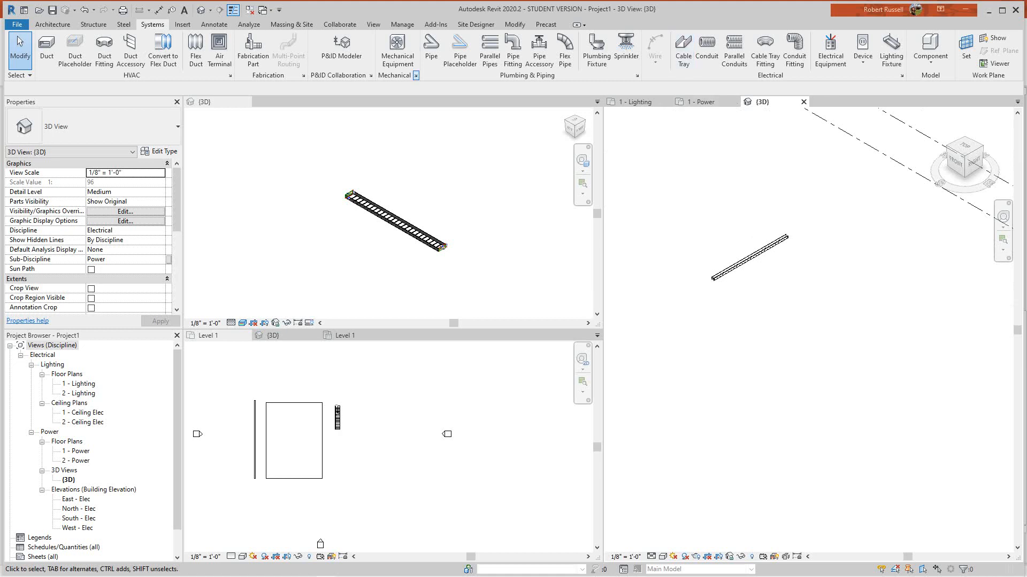
Draw a 6" Default pipe at 9' 0" middle elevation alongside the placed ladder tray in the 3D view
click(431, 48)
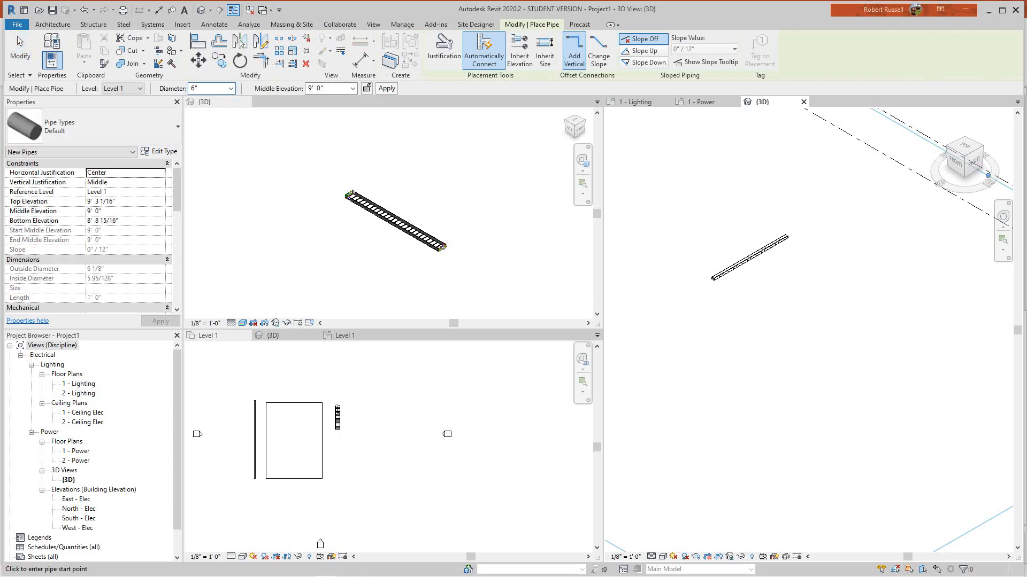
click(721, 342)
click(802, 293)
scroll(820, 280, up, 3)
key(Escape)
scroll(813, 281, down, 2)
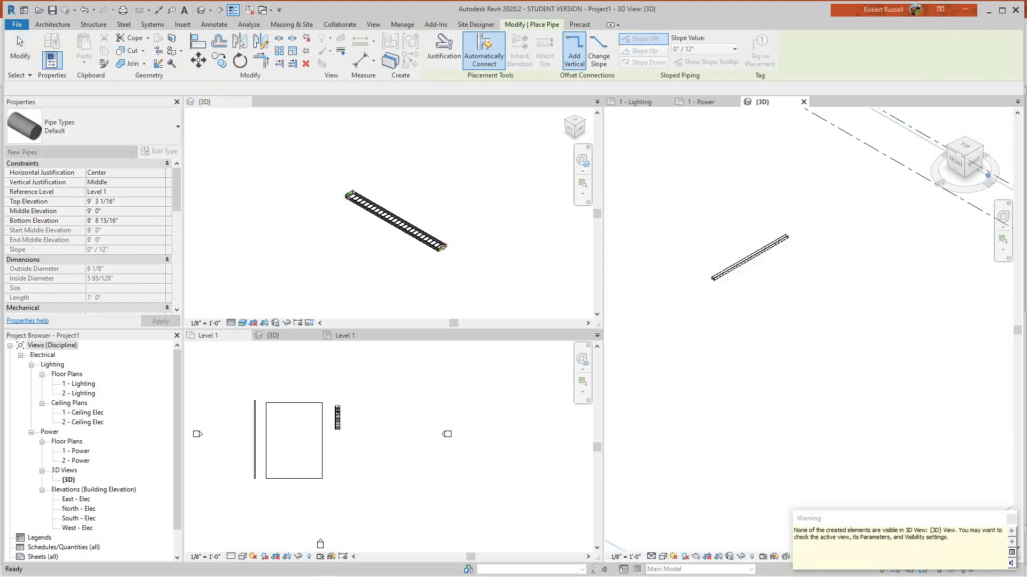
key(Escape)
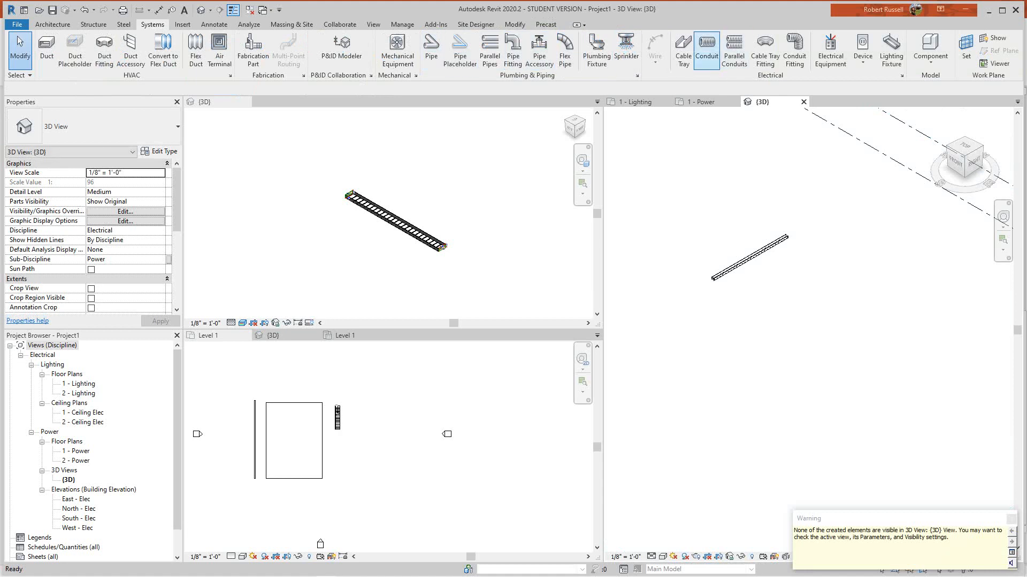
Draw a 2" Rigid Nonmetallic Conduit (RNC Sch 40) without fittings at 9' 0" middle elevation, parallel to the placed ladder tray
click(706, 50)
click(736, 338)
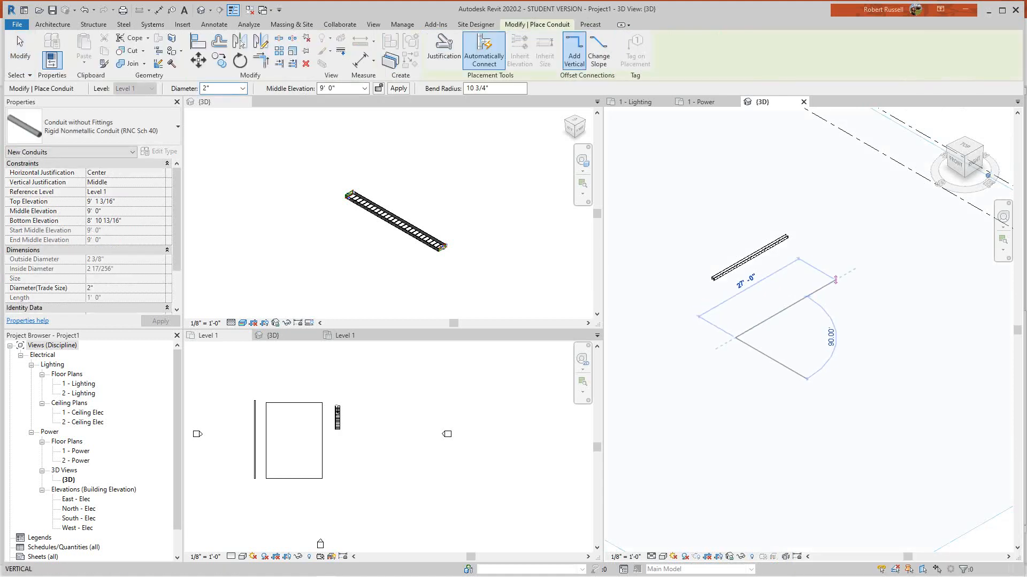
click(841, 277)
key(Escape)
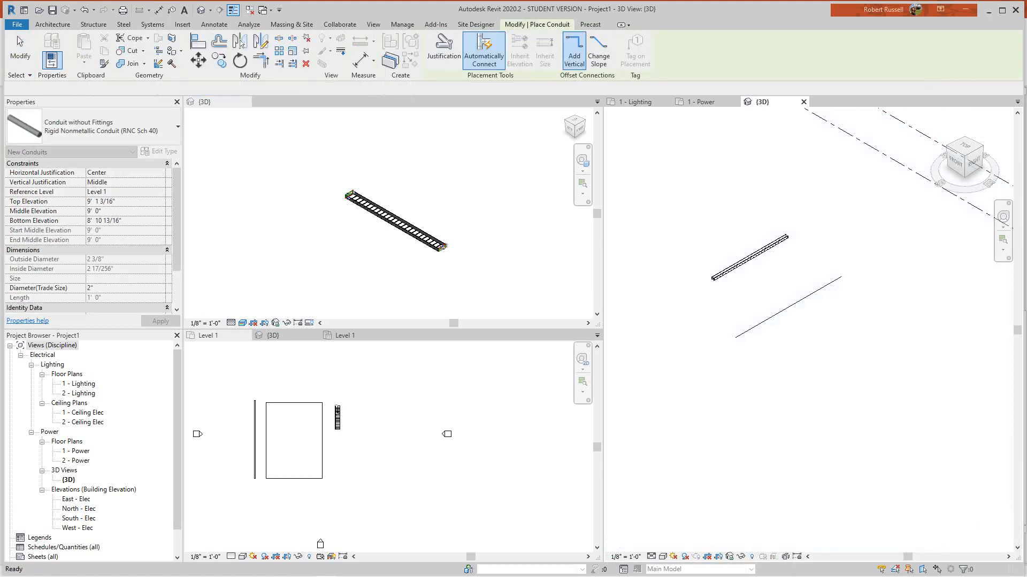
scroll(779, 323, up, 2)
key(Escape)
Set Project1's 3D view to the Fine detail level and inspect the conduit up close
click(652, 557)
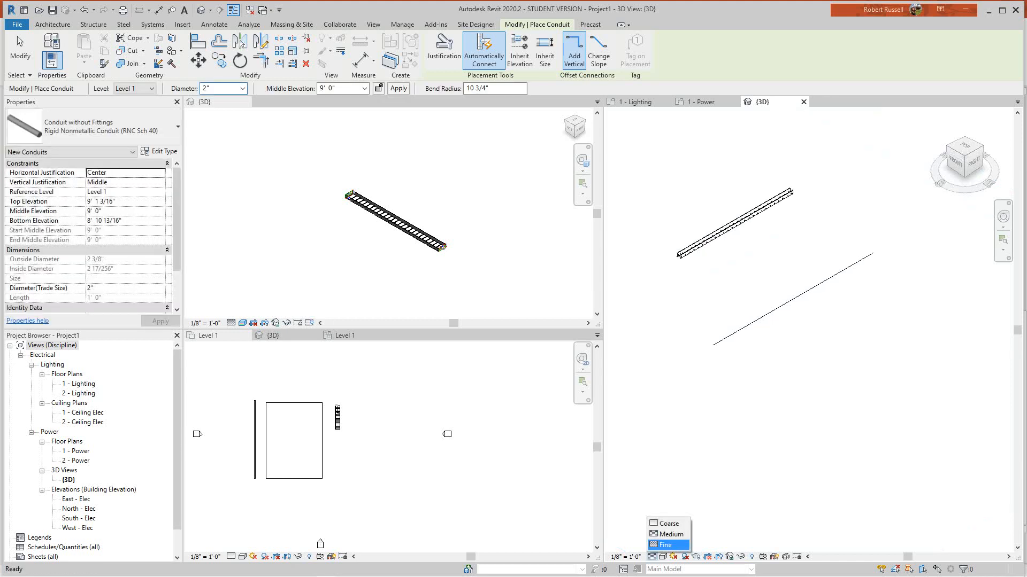
click(666, 545)
scroll(720, 347, up, 3)
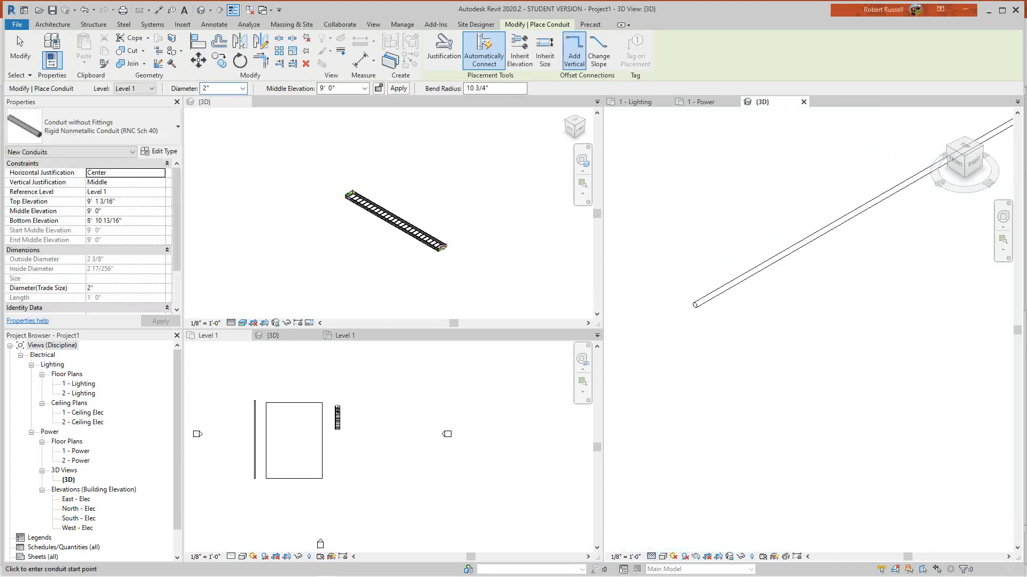
middle_drag(727, 354, 721, 400)
middle_drag(799, 335, 733, 273)
scroll(798, 341, down, 2)
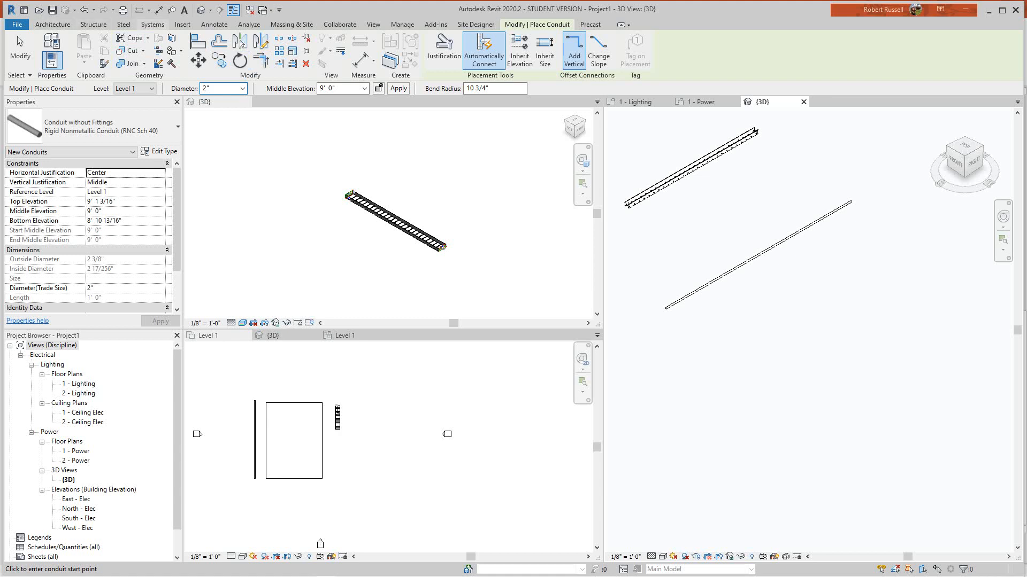
Draw a Ladder Cable Tray with fittings, 12" wide and 4" high at 9' 0" middle elevation, beside the conduit
click(152, 24)
click(684, 51)
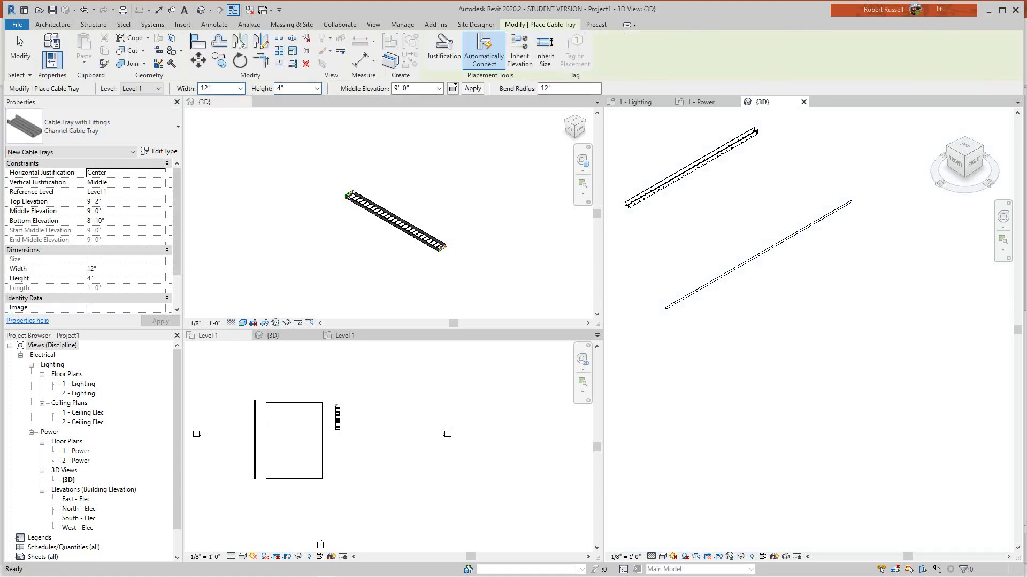
click(96, 127)
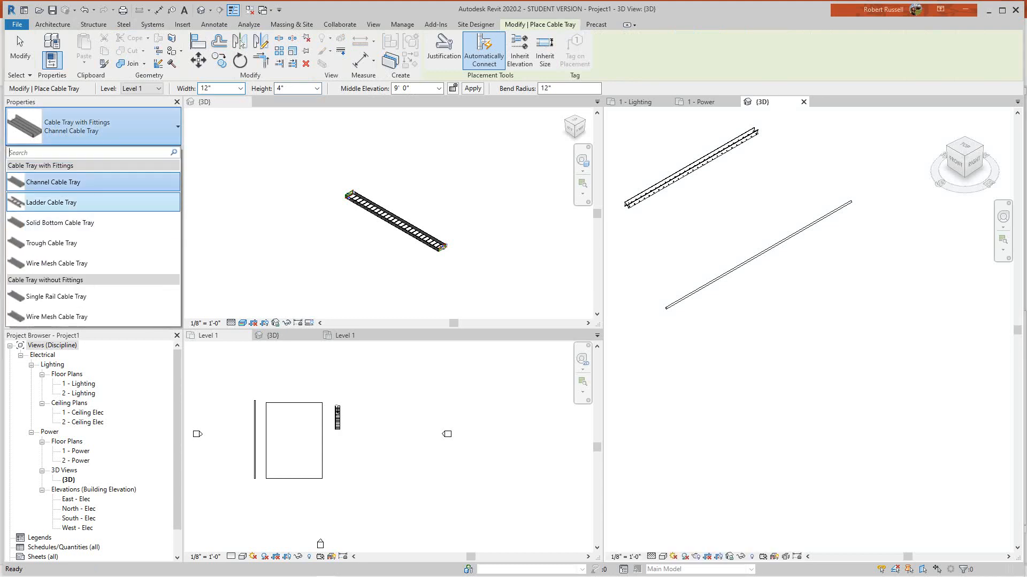
click(92, 202)
click(712, 351)
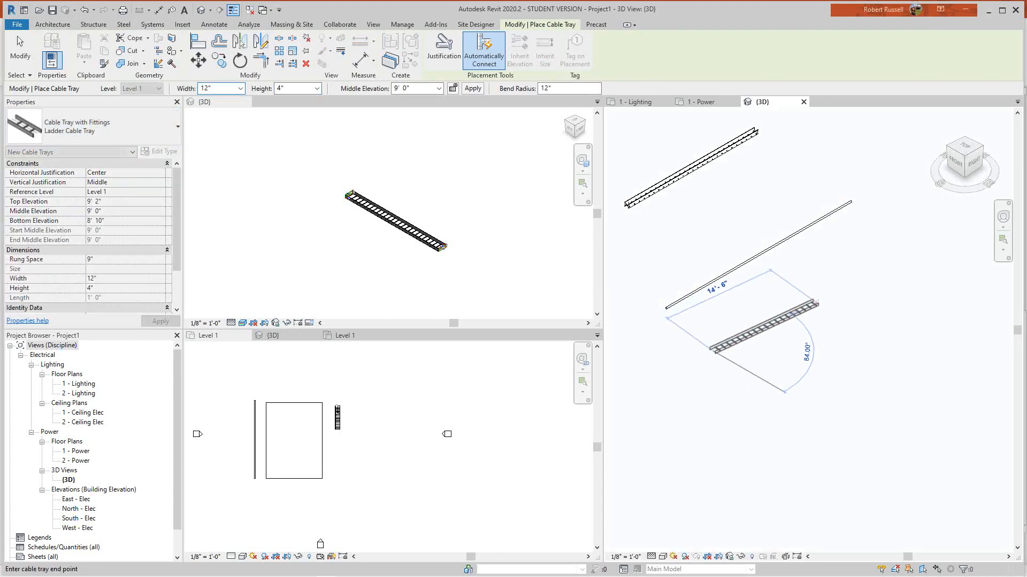
click(855, 269)
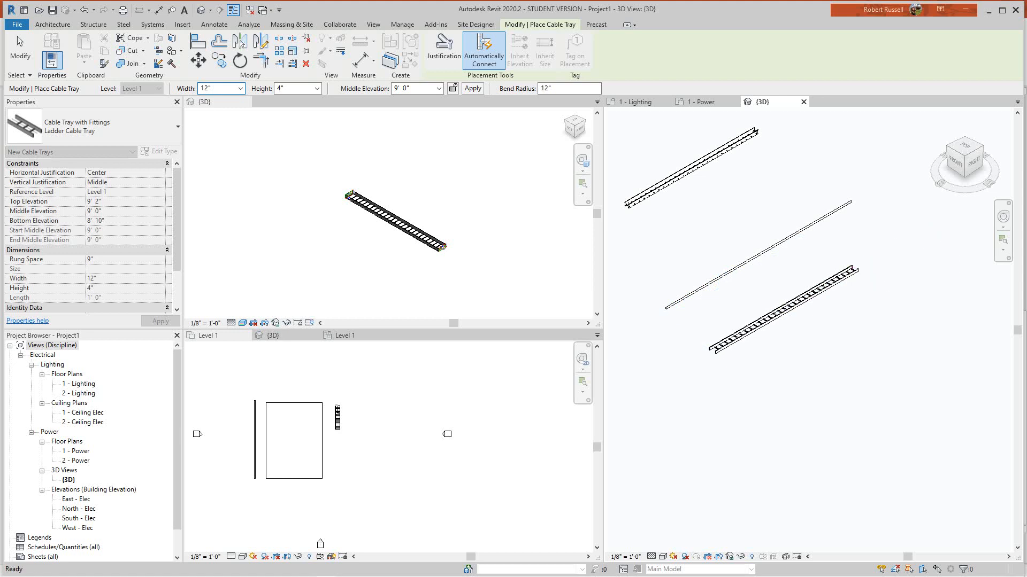
scroll(826, 357, down, 3)
key(Escape)
key(Escape)
Select the loaded ladder tray fitting to compare it with the drawn cable tray, then clear the selection
scroll(808, 289, up, 3)
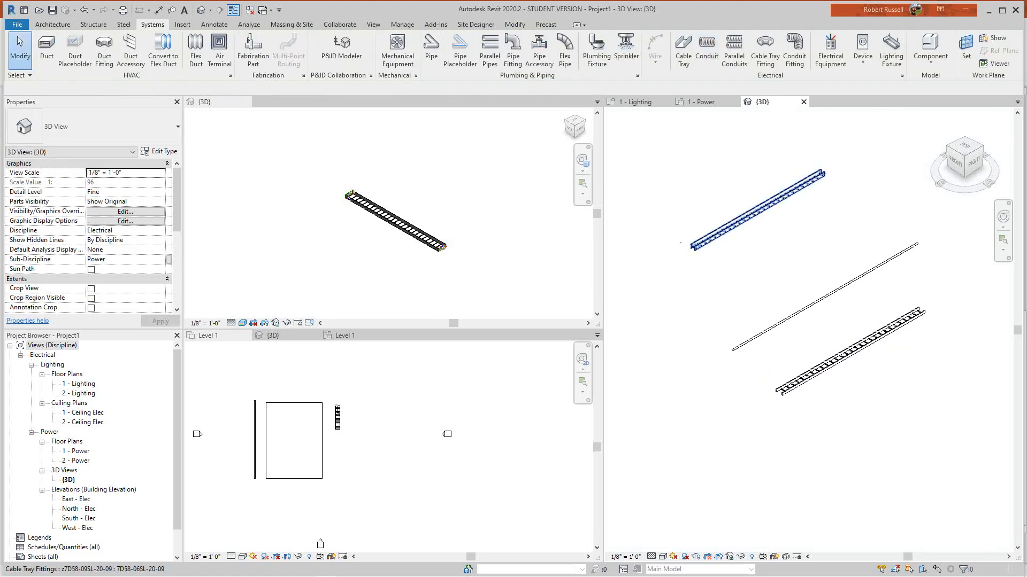
click(719, 231)
key(Escape)
scroll(802, 257, down, 1)
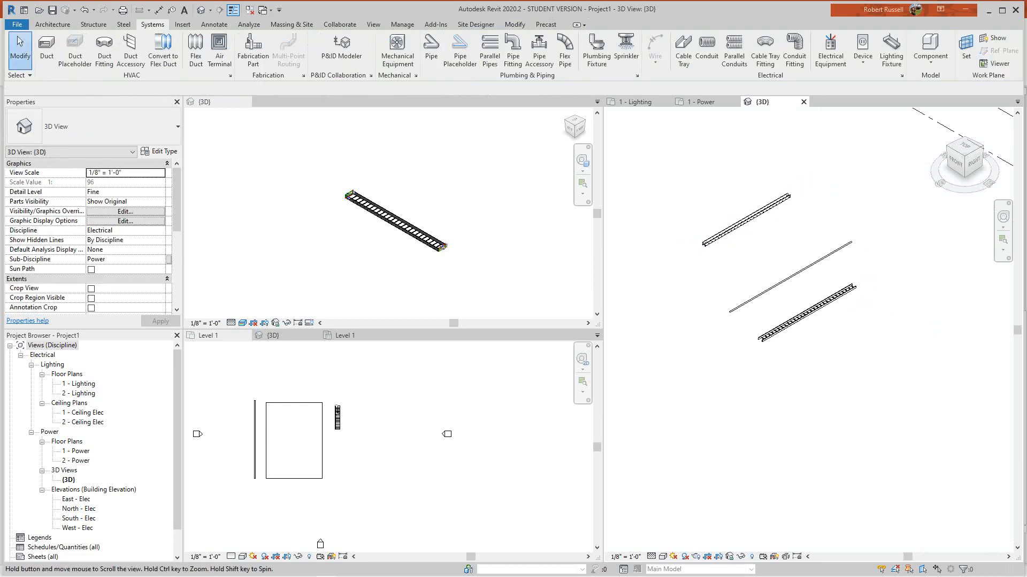
Inspect the drawn cable tray and the loaded ladder tray up close to compare their detail
click(794, 330)
key(Escape)
scroll(794, 336, up, 2)
scroll(794, 337, down, 2)
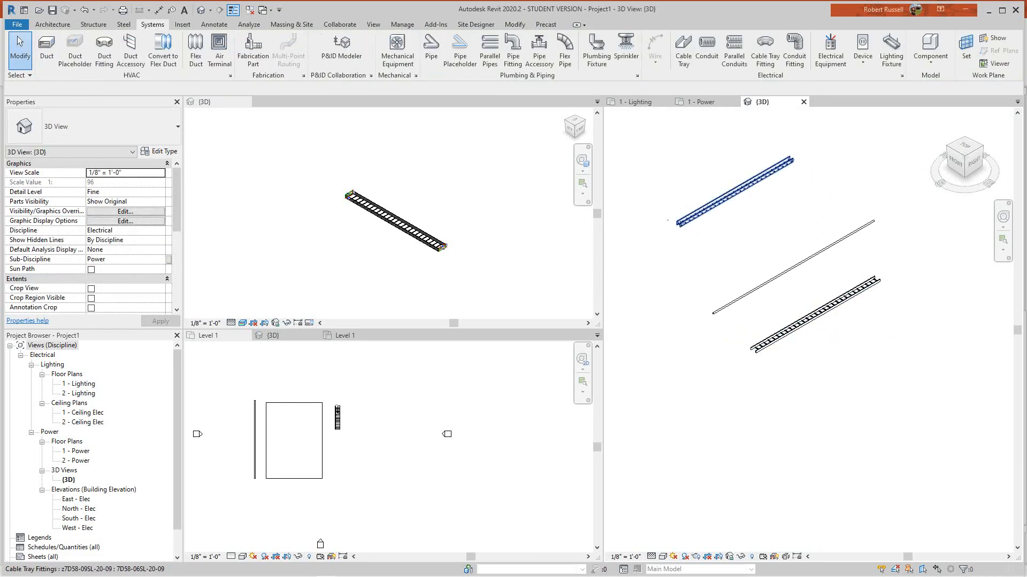
scroll(679, 219, up, 4)
scroll(701, 277, up, 4)
scroll(702, 277, down, 5)
Draw a 12" by 4" Ladder Cable Tray branch about 7' 11" long, perpendicular from the middle of the drawn cable tray
middle_drag(701, 277, 632, 333)
scroll(767, 304, down, 5)
middle_drag(766, 304, 687, 183)
scroll(787, 312, up, 3)
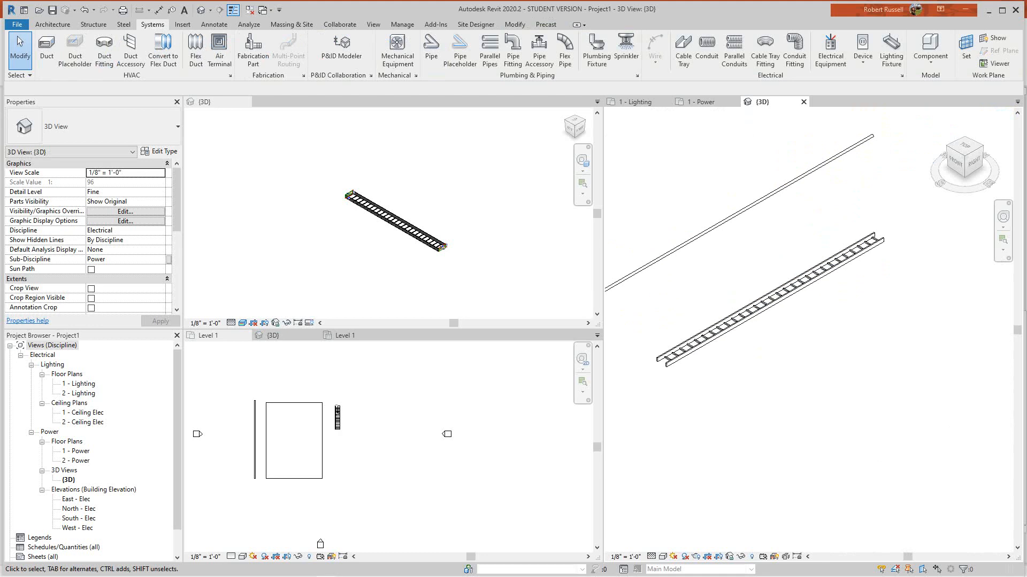
scroll(858, 320, up, 3)
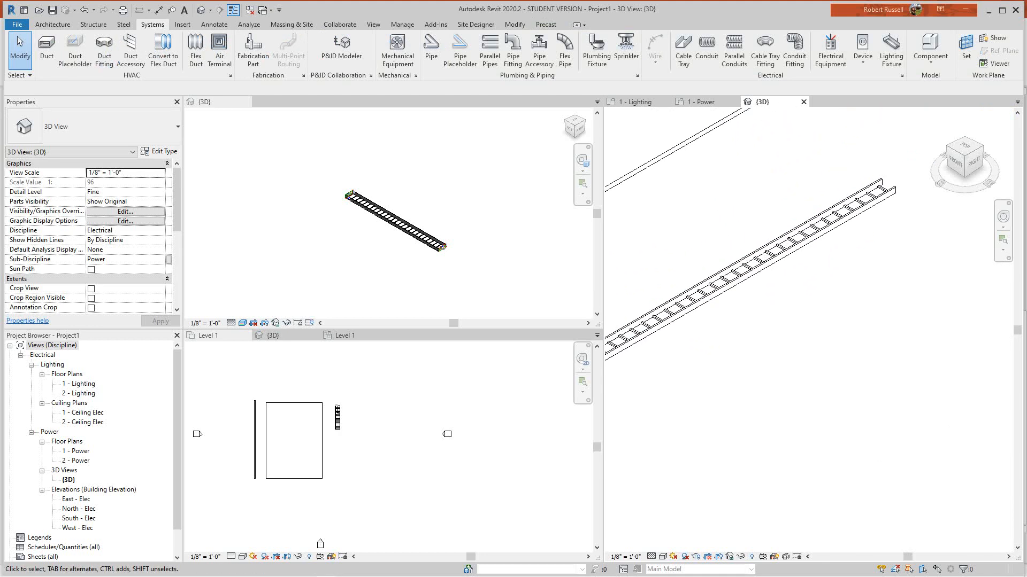
click(683, 50)
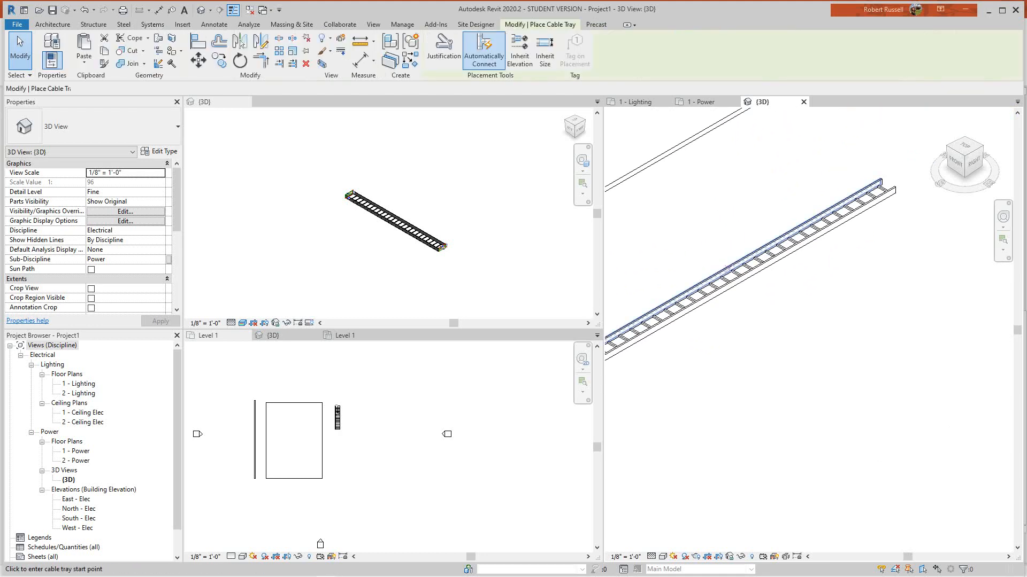
click(732, 276)
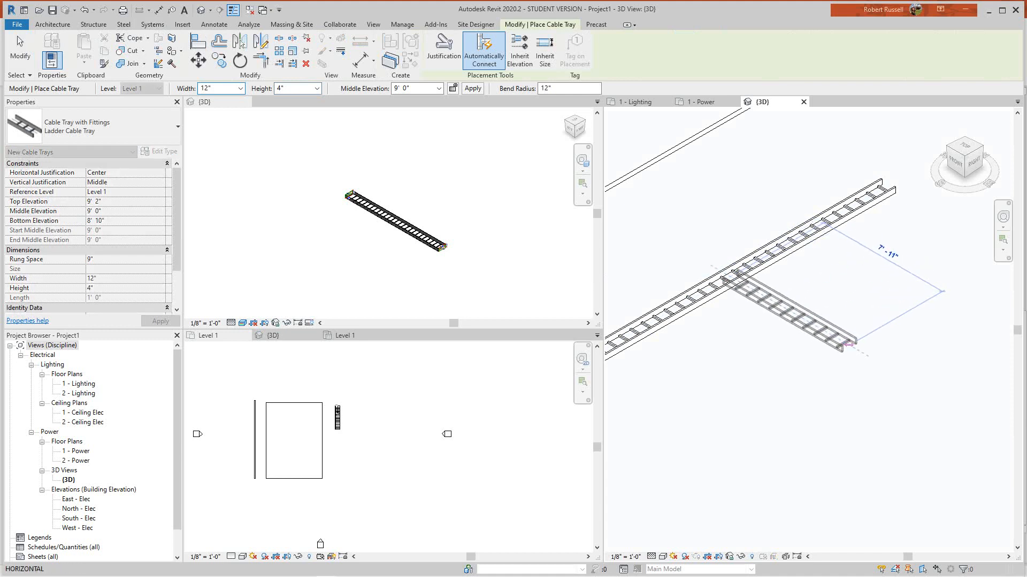
click(851, 344)
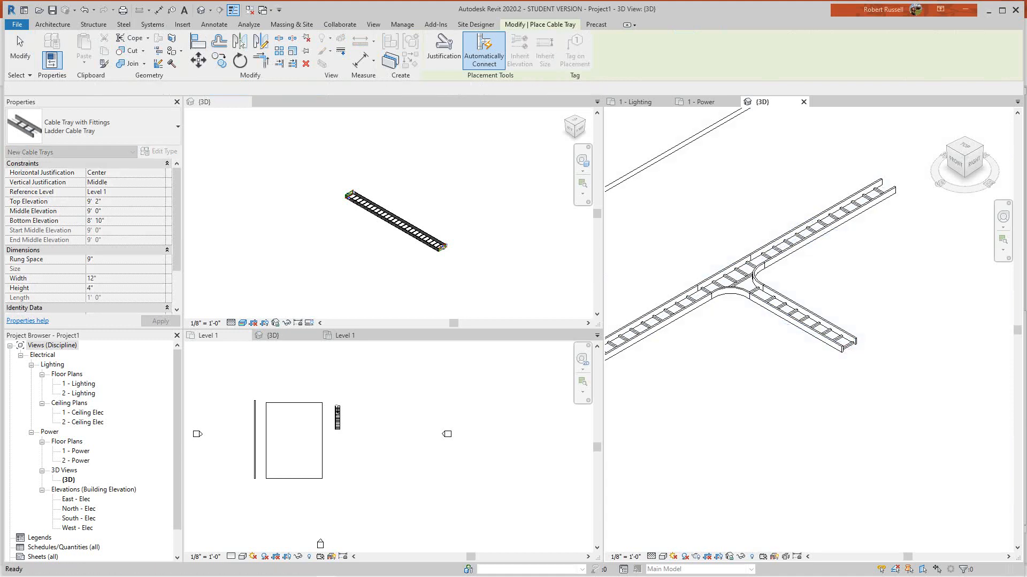
key(Escape)
Set the elevation of the branch cable tray's free end to 15' 0" and clear the selection
click(849, 345)
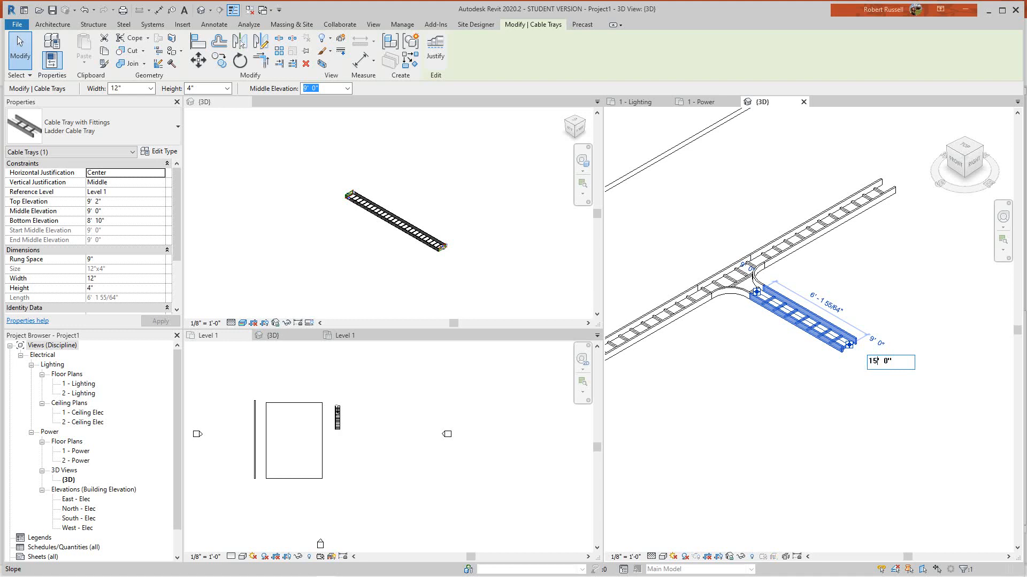
key(Return)
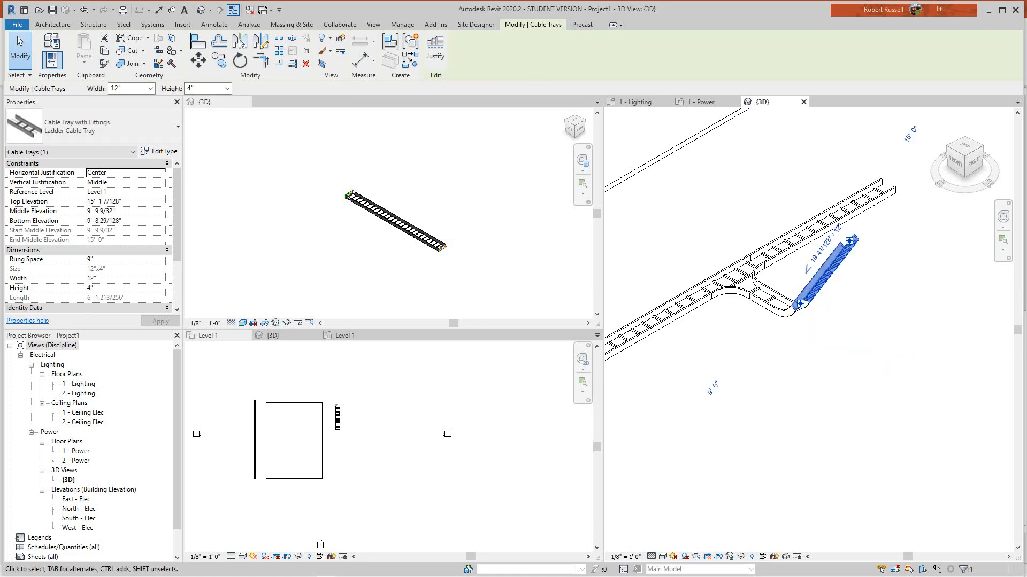
scroll(773, 274, up, 6)
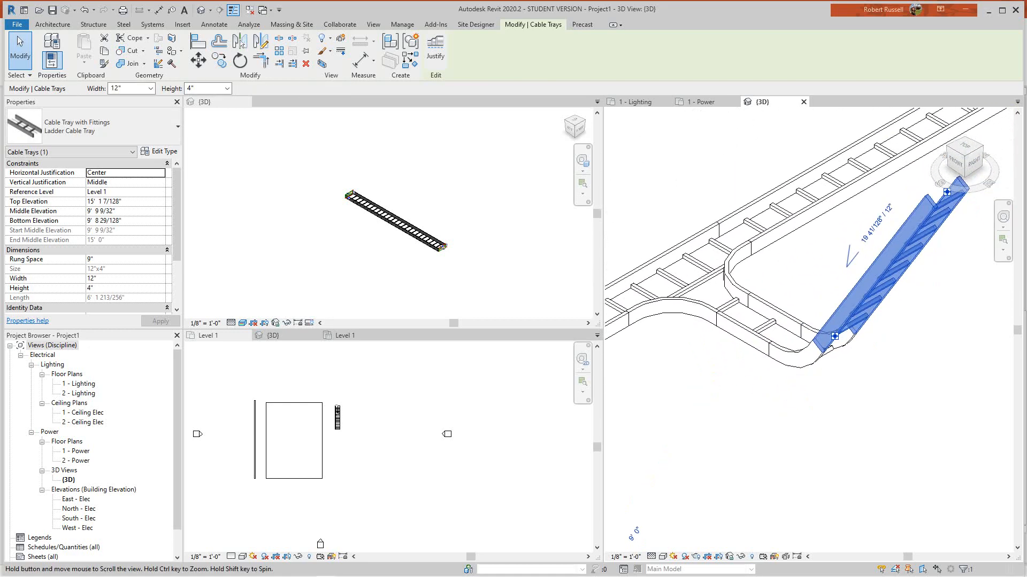
scroll(777, 408, down, 3)
scroll(748, 500, up, 1)
shift+middle_drag(748, 500, 750, 509)
shift+middle_drag(750, 417, 852, 393)
scroll(791, 410, down, 3)
shift+middle_drag(852, 394, 854, 392)
scroll(800, 390, up, 4)
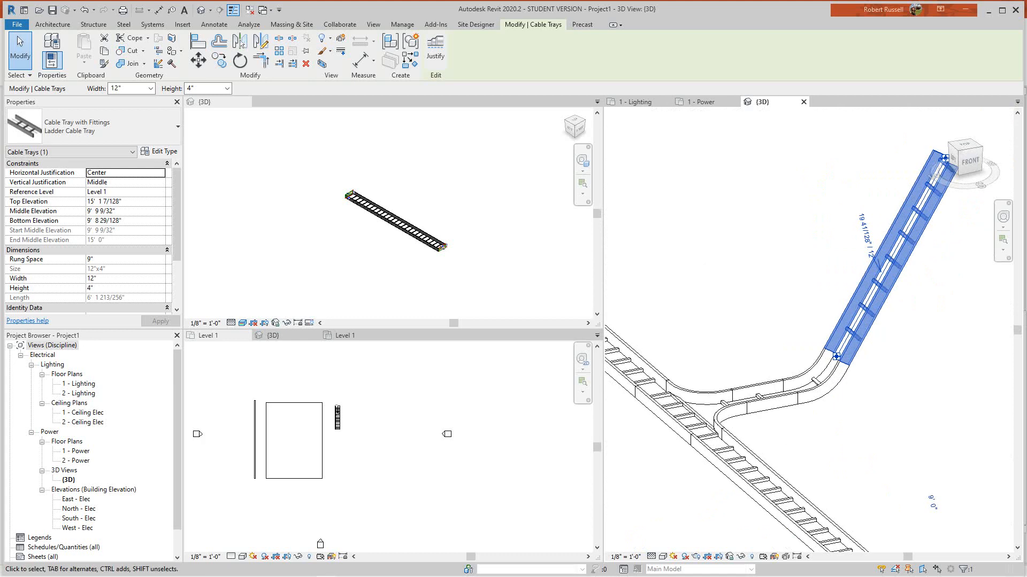
key(Escape)
Examine the sloped branch and its Ladder Vertical Inside Bend fitting from several angles
scroll(881, 402, down, 4)
scroll(881, 402, up, 3)
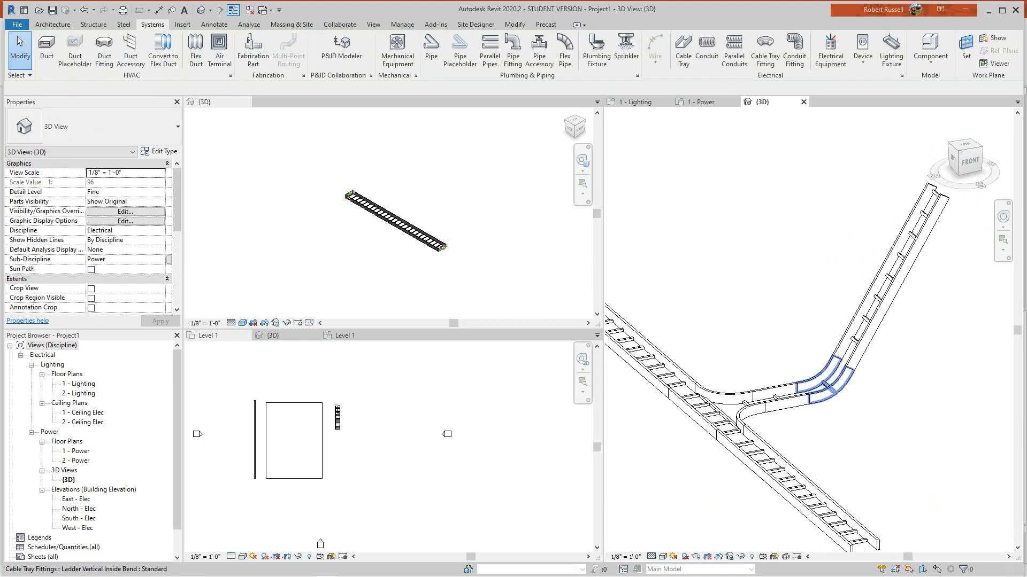
click(826, 386)
scroll(867, 402, down, 2)
key(Escape)
scroll(866, 402, up, 1)
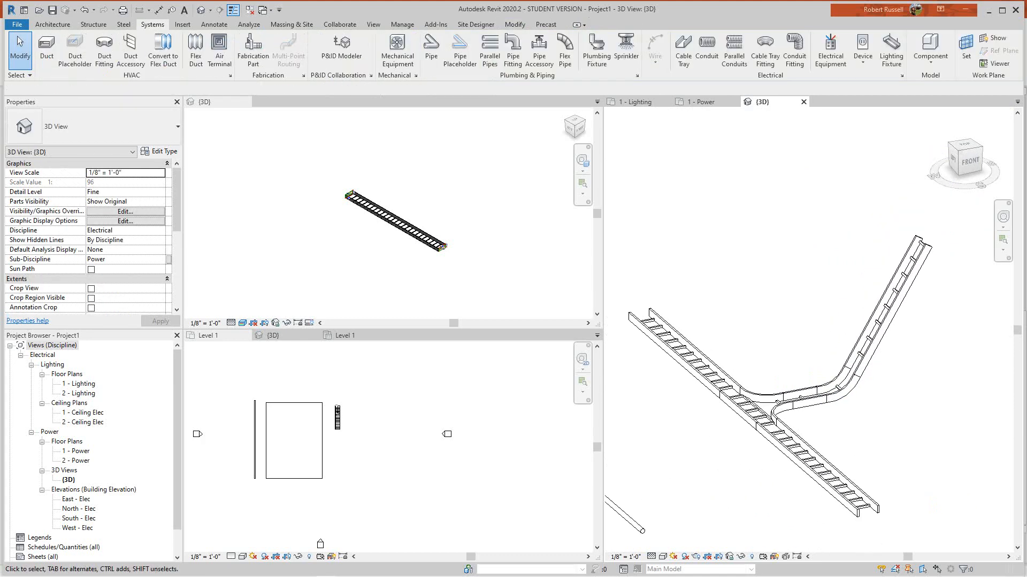
scroll(803, 402, up, 2)
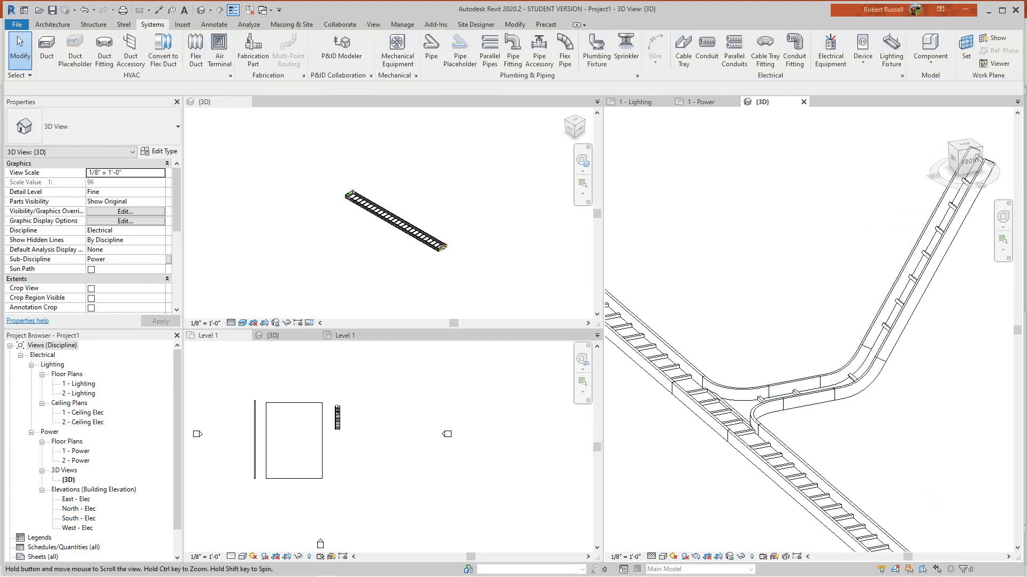
scroll(804, 402, down, 3)
scroll(846, 390, down, 1)
mouse_move(846, 391)
shift+middle_down()
mouse_move(803, 444)
mouse_move(789, 353)
mouse_move(834, 444)
mouse_move(866, 409)
mouse_move(858, 385)
shift+middle_up()
scroll(866, 409, up, 2)
scroll(835, 408, down, 2)
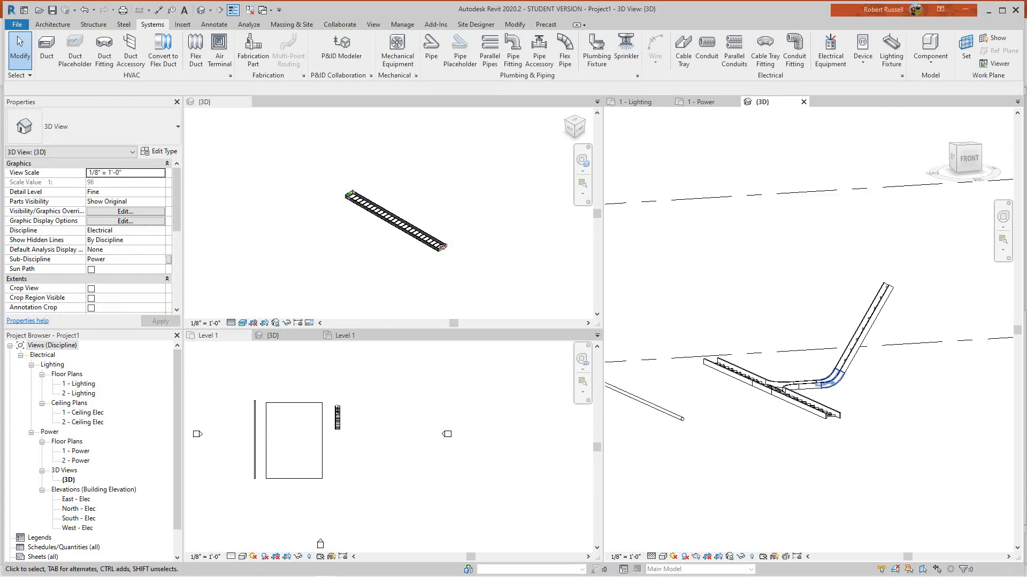
scroll(721, 296, down, 2)
Extend the 2" Rigid Nonmetallic Conduit from its far end with three more runs, turning a corner at each joint
shift+middle_drag(760, 278, 714, 292)
scroll(714, 291, up, 2)
middle_drag(828, 243, 772, 354)
scroll(773, 354, up, 2)
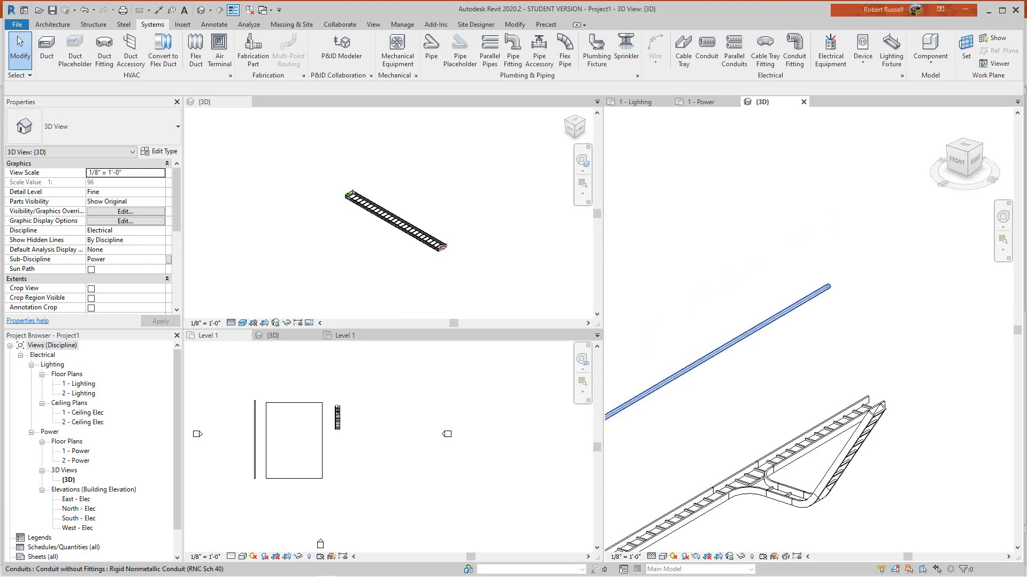
click(828, 288)
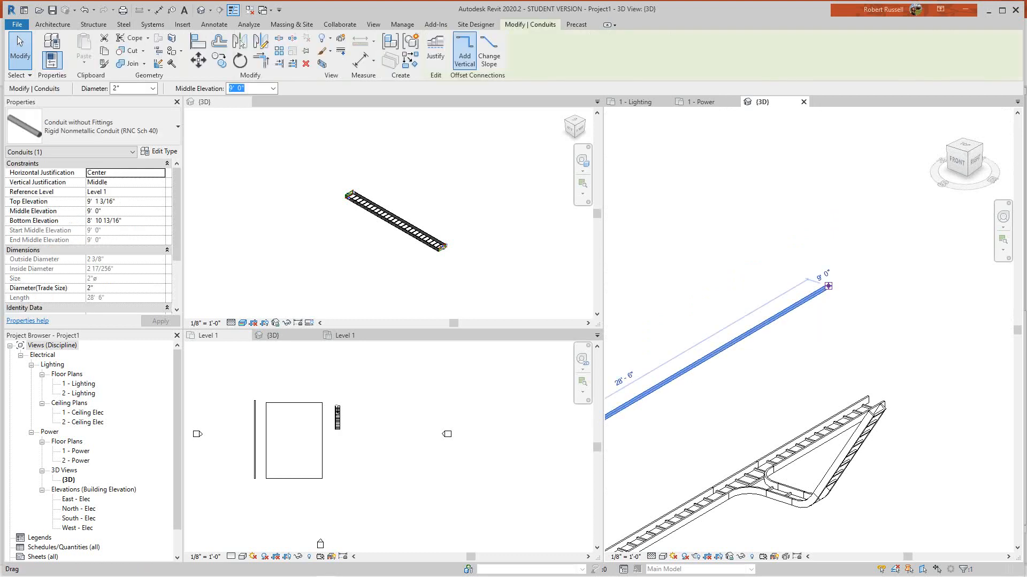
right_click(828, 286)
click(856, 339)
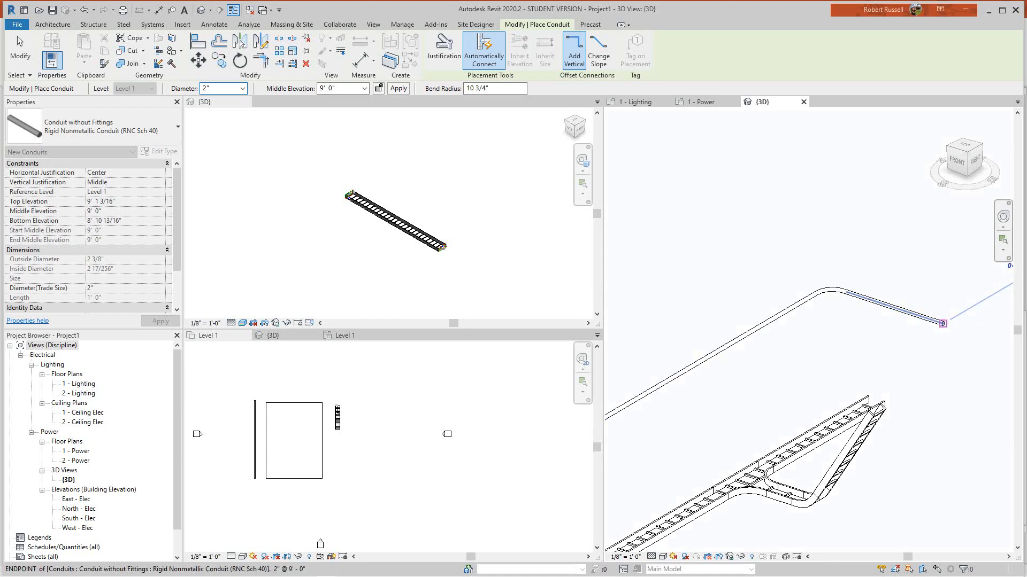
scroll(797, 399, down, 4)
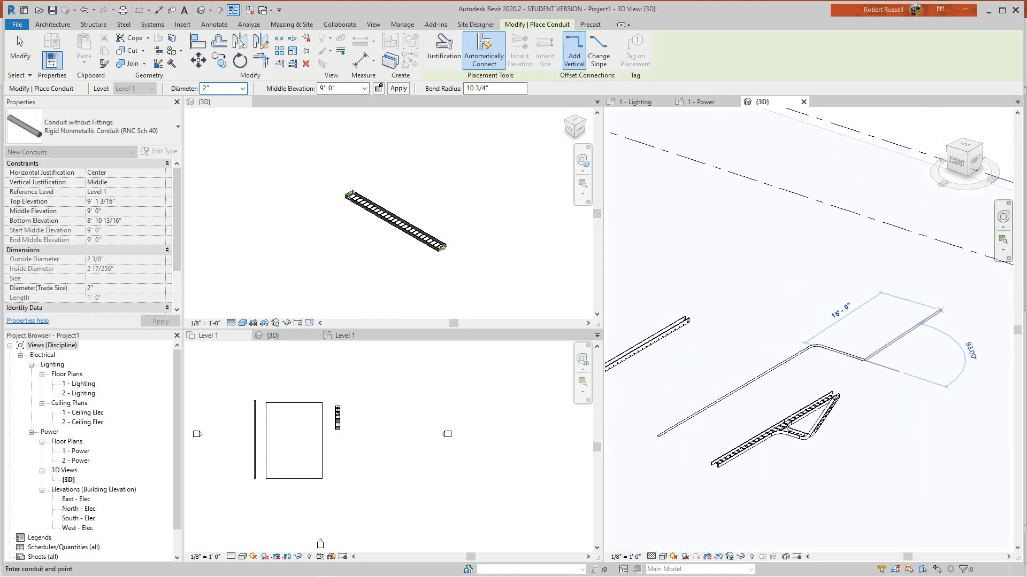
click(954, 307)
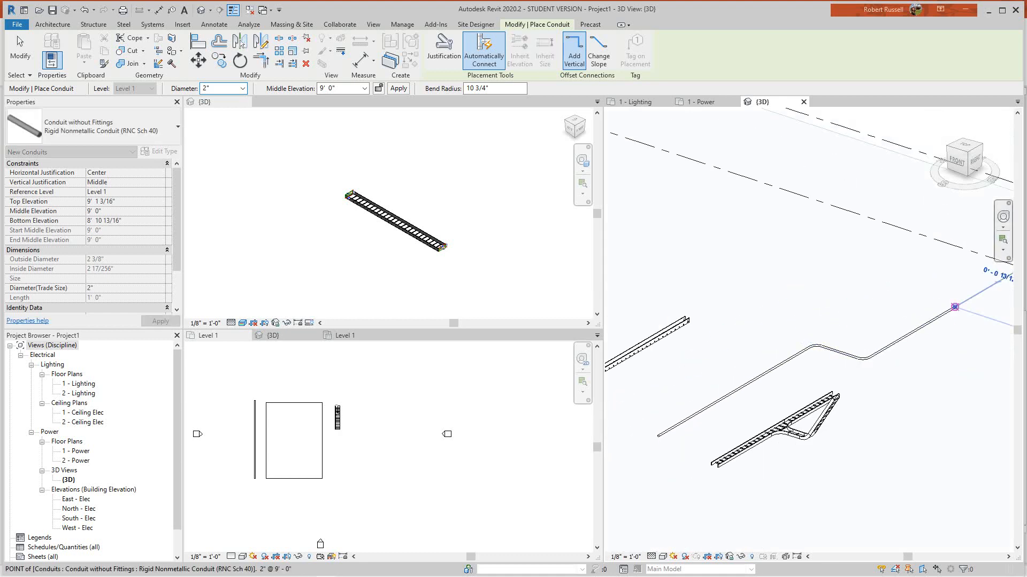
scroll(888, 275, down, 2)
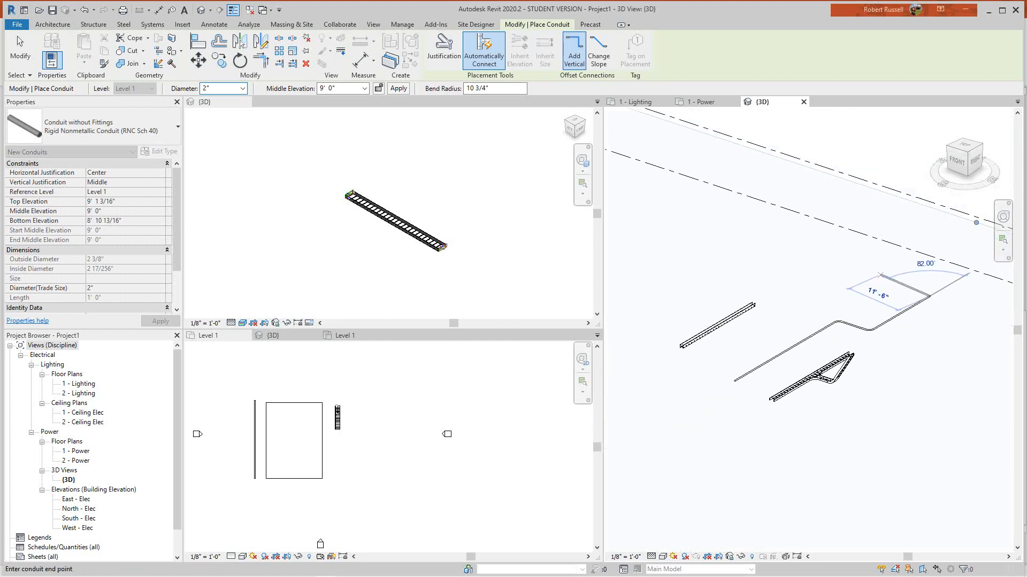
scroll(890, 287, up, 2)
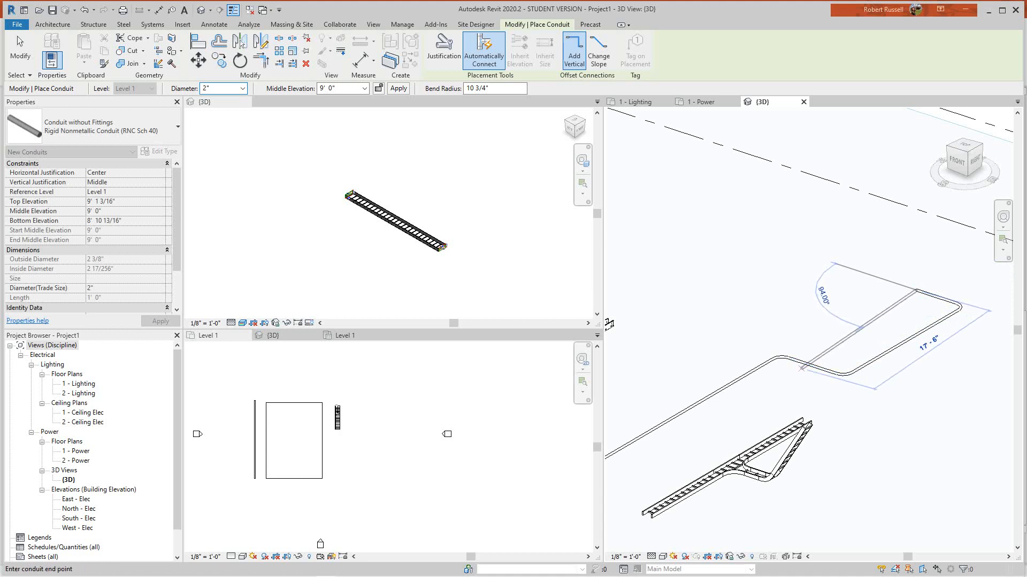
key(Escape)
key(Escape)
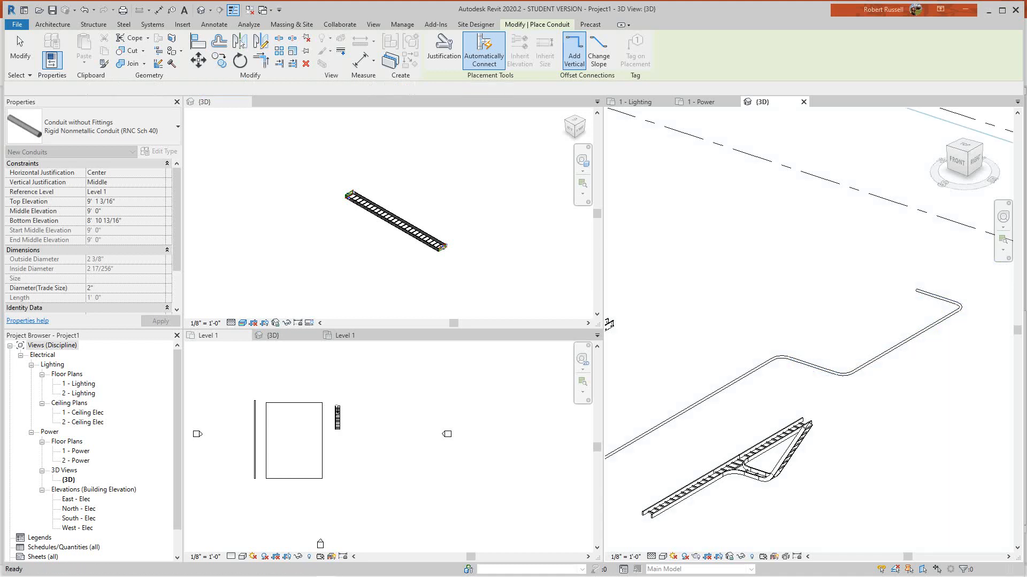
scroll(845, 392, down, 3)
right_click(765, 342)
click(783, 348)
Select the loaded ladder tray fitting and examine its end connector up close, then clear the selection
scroll(732, 407, up, 1)
middle_drag(802, 421, 847, 389)
scroll(847, 390, up, 2)
middle_drag(707, 397, 1003, 452)
scroll(781, 435, up, 1)
scroll(1003, 451, up, 1)
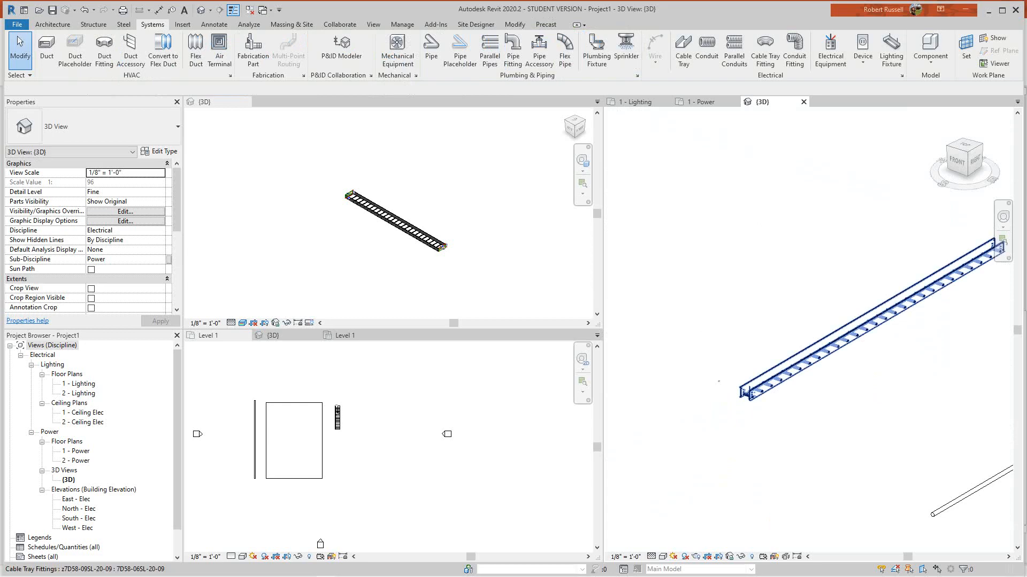
click(743, 394)
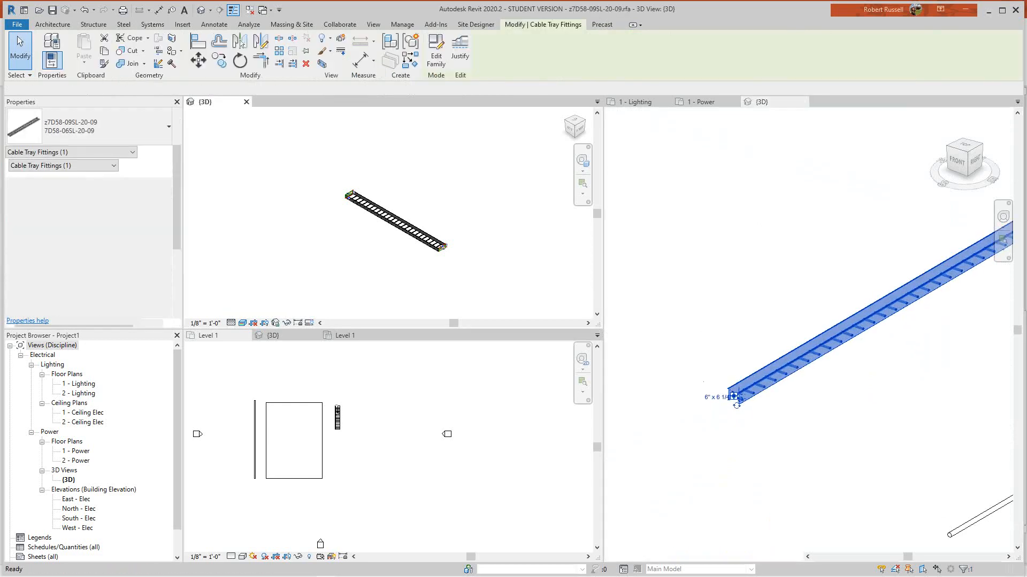
scroll(752, 307, down, 1)
middle_drag(741, 378, 723, 351)
scroll(728, 371, up, 2)
scroll(723, 352, down, 2)
scroll(786, 356, down, 3)
middle_drag(786, 356, 728, 379)
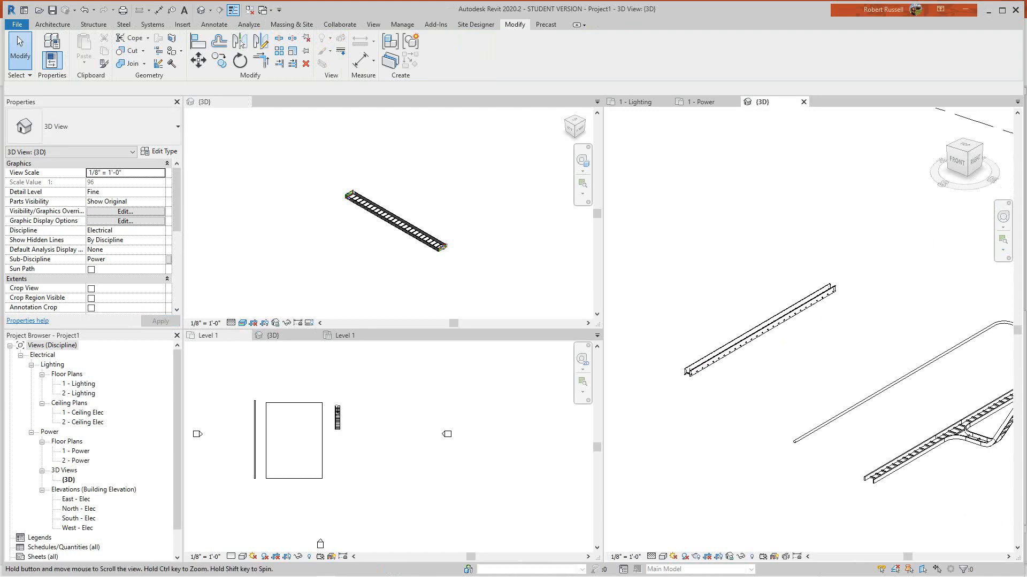
scroll(726, 384, up, 1)
click(745, 336)
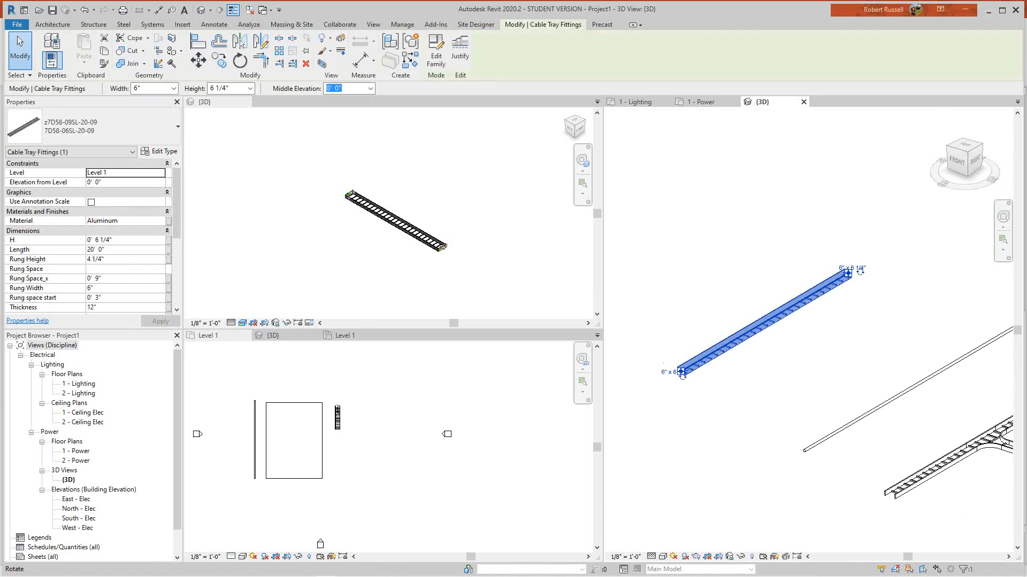
right_click(682, 374)
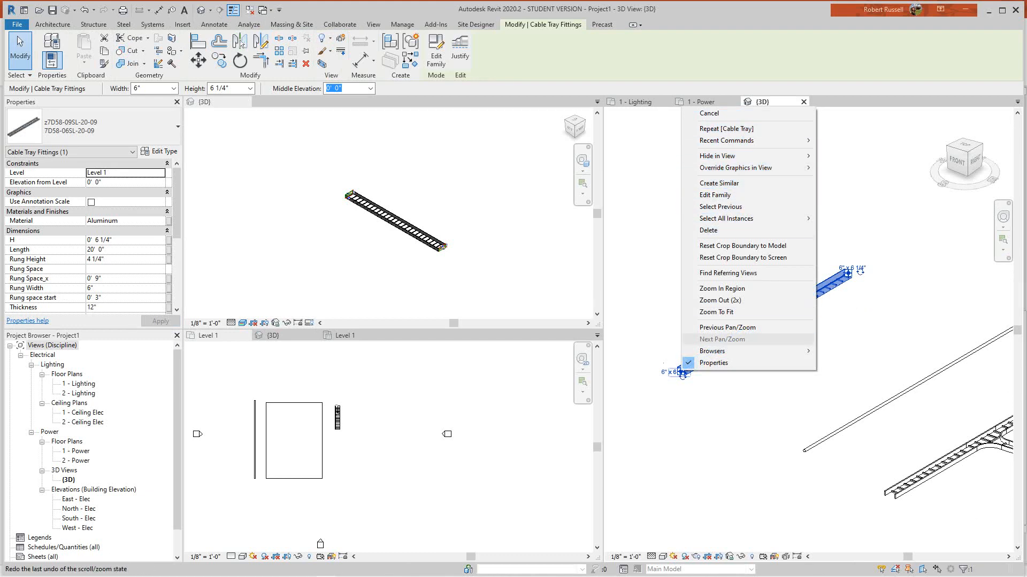
key(Escape)
Draw a 6" by 6" Ladder Cable Tray from the loaded ladder tray's near end connector, in line with the fitting
scroll(684, 369, up, 8)
key(Escape)
click(761, 310)
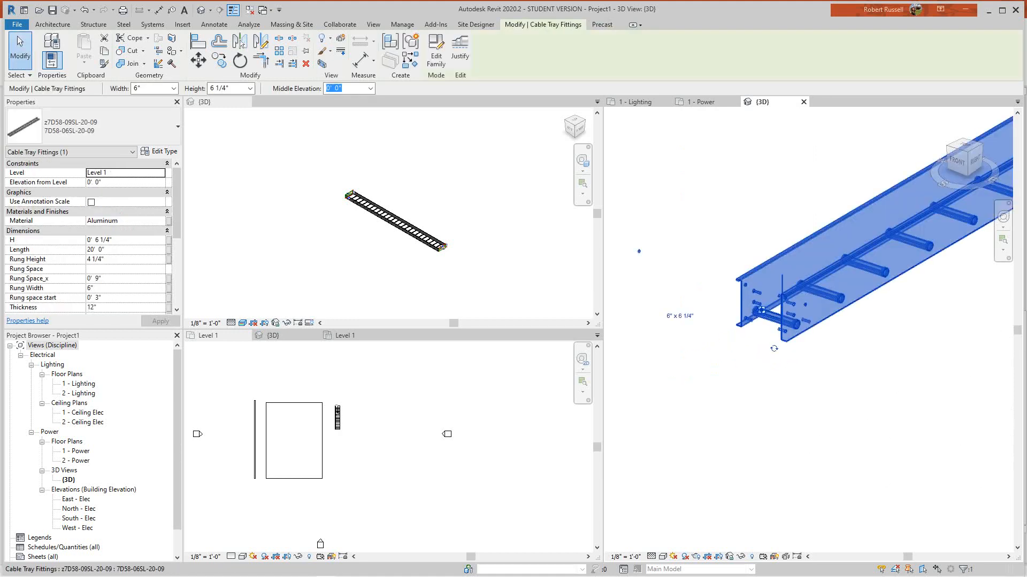
right_click(761, 311)
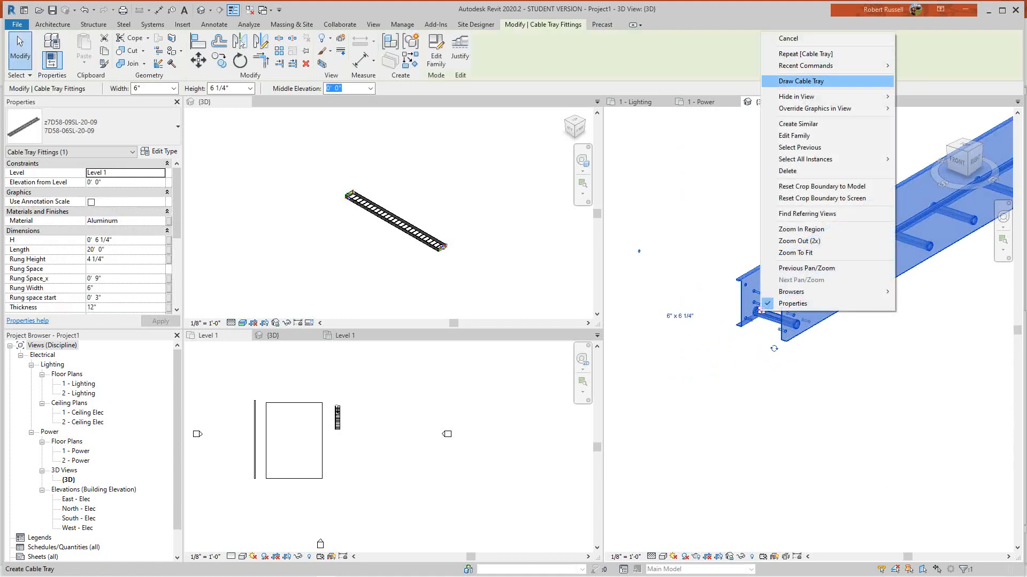
click(780, 81)
middle_drag(704, 336, 791, 276)
scroll(792, 276, down, 1)
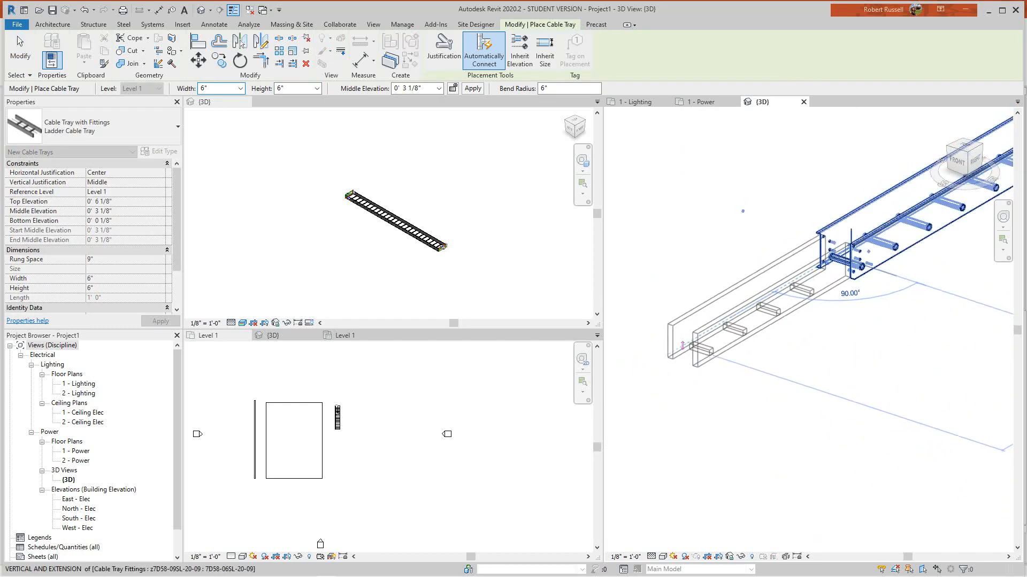
click(682, 345)
key(Escape)
key(Escape)
Select the loaded ladder tray fitting and check the options offered at its opposite end connector, then clear the selection
scroll(765, 358, down, 3)
middle_drag(1004, 194, 715, 262)
scroll(730, 249, down, 2)
scroll(791, 317, down, 2)
middle_drag(791, 317, 703, 290)
scroll(810, 344, up, 2)
scroll(770, 333, down, 1)
middle_drag(770, 332, 859, 376)
middle_drag(695, 272, 771, 314)
click(711, 310)
scroll(707, 319, up, 2)
scroll(707, 318, down, 2)
middle_drag(707, 318, 744, 339)
scroll(751, 318, up, 2)
scroll(850, 262, up, 3)
click(774, 318)
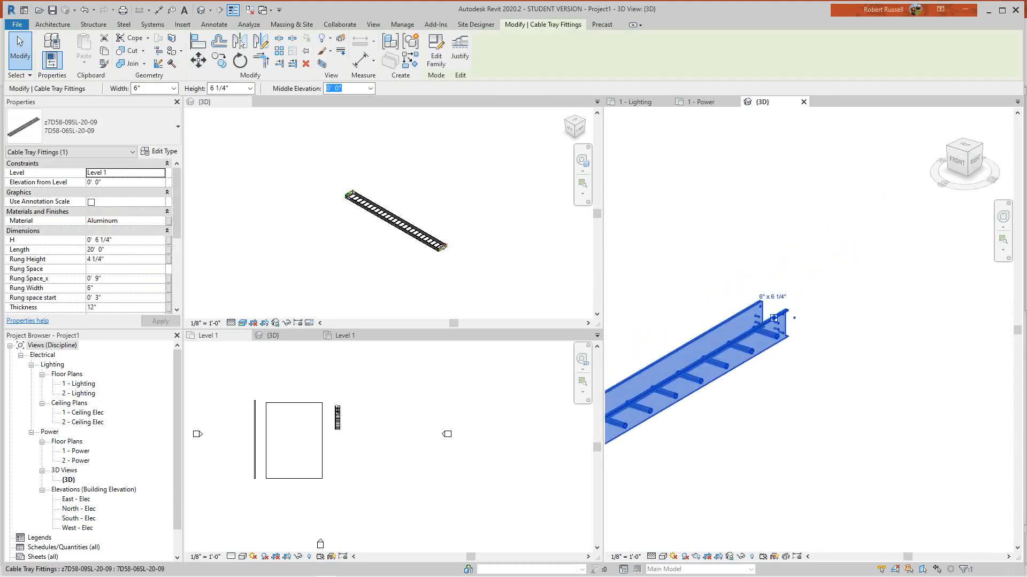
drag(774, 318, 770, 318)
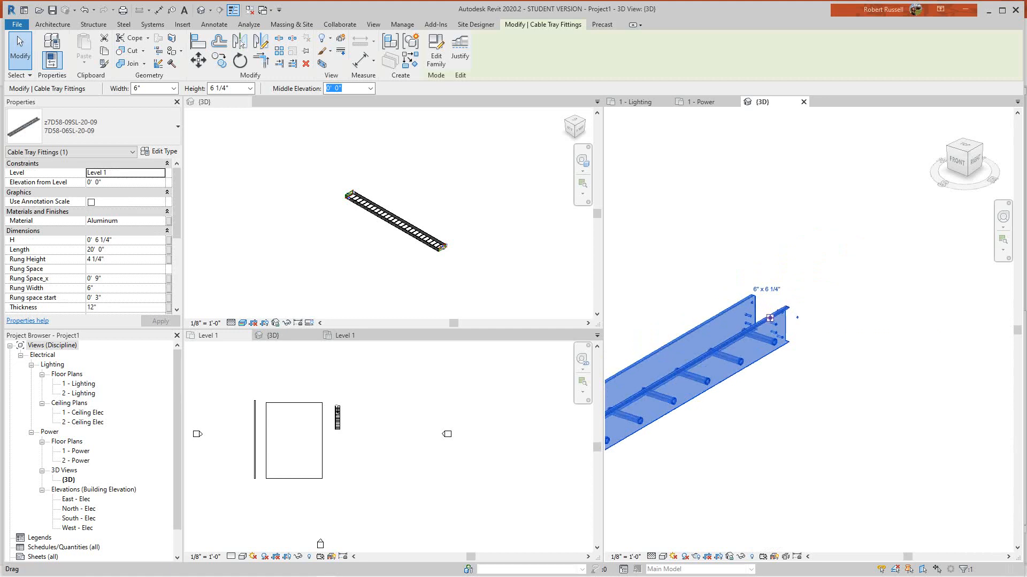
right_click(770, 318)
click(818, 116)
scroll(828, 336, down, 5)
middle_drag(828, 336, 794, 299)
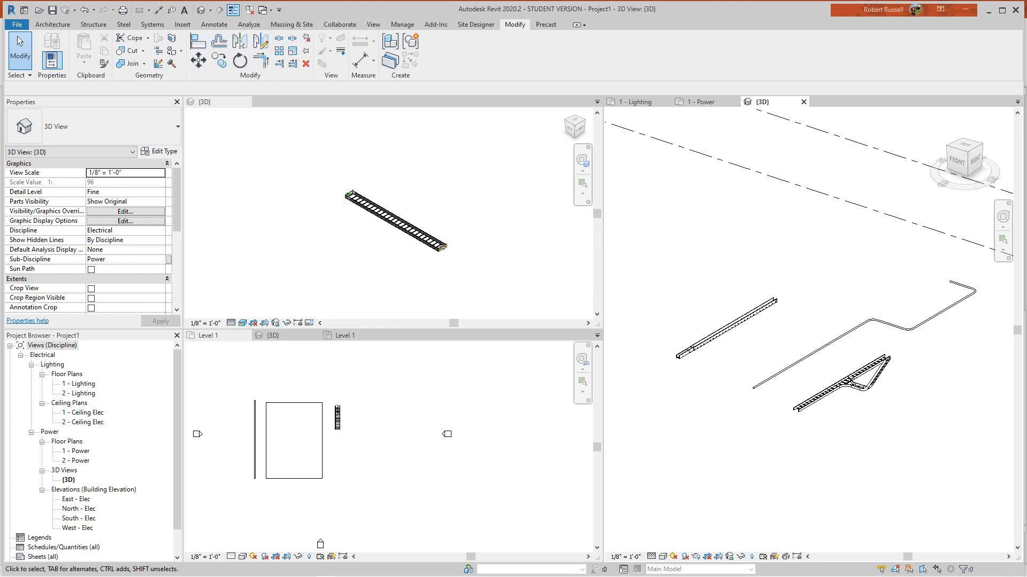
Try to draw a 6" by 6" Ladder Cable Tray branching off the side of the loaded ladder tray, then cancel the command
click(153, 24)
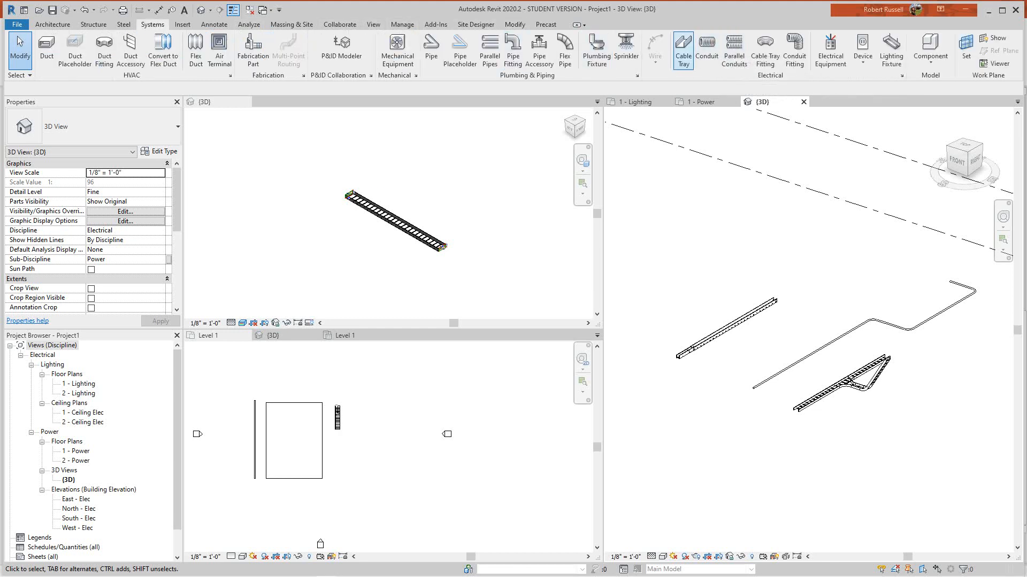
click(683, 51)
scroll(730, 325, up, 4)
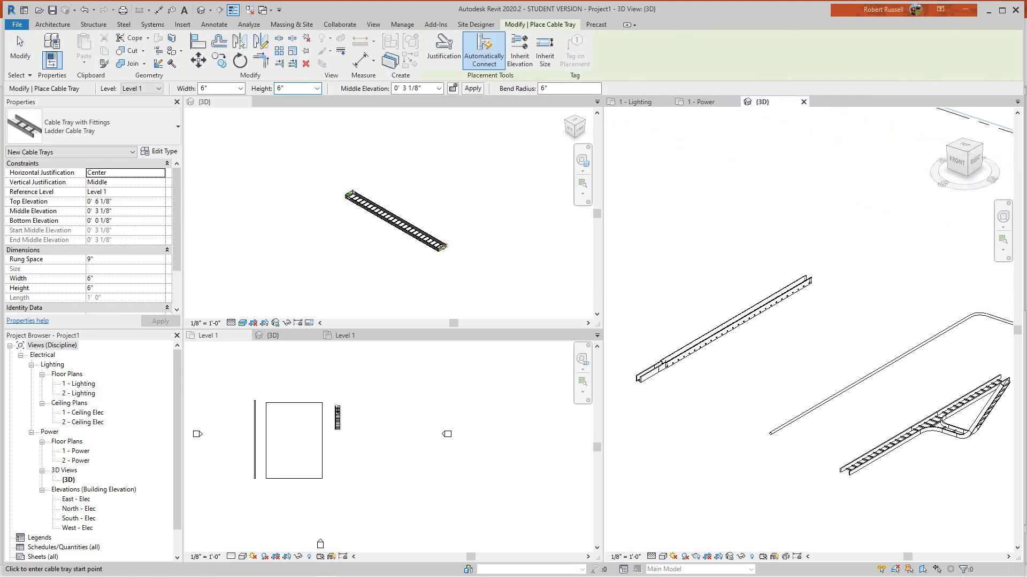
click(723, 313)
scroll(692, 288, down, 1)
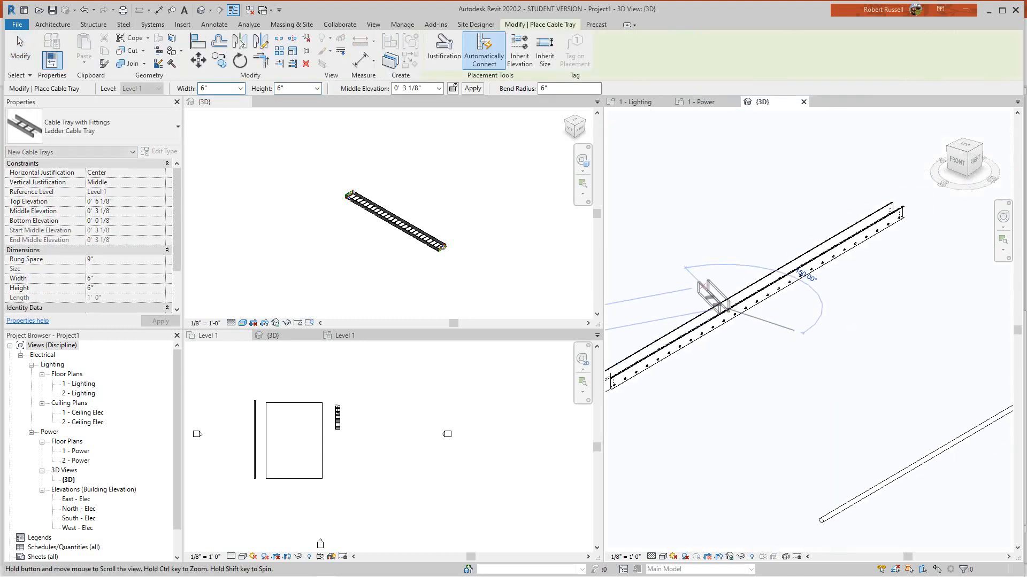
middle_drag(693, 289, 823, 332)
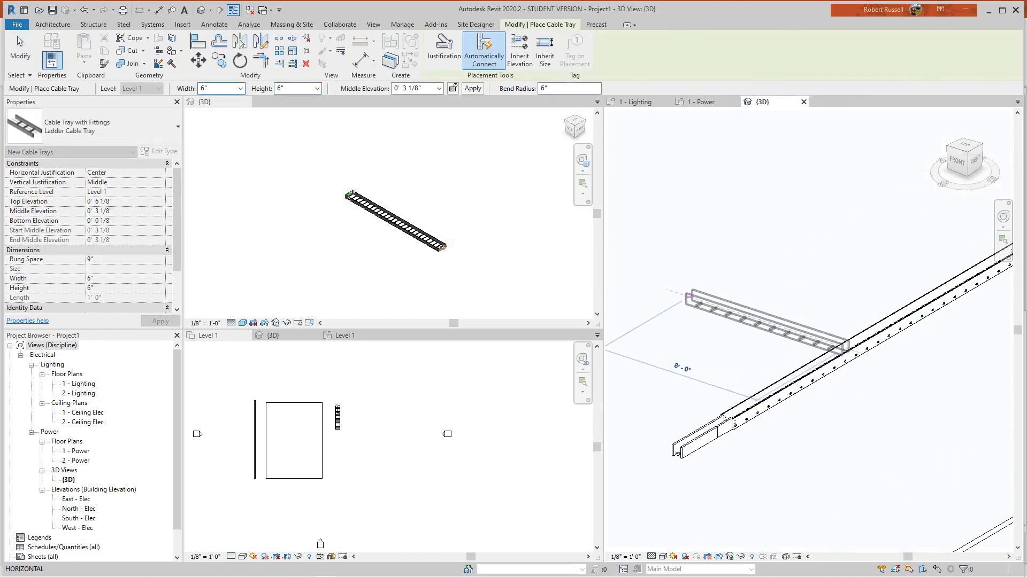
click(678, 293)
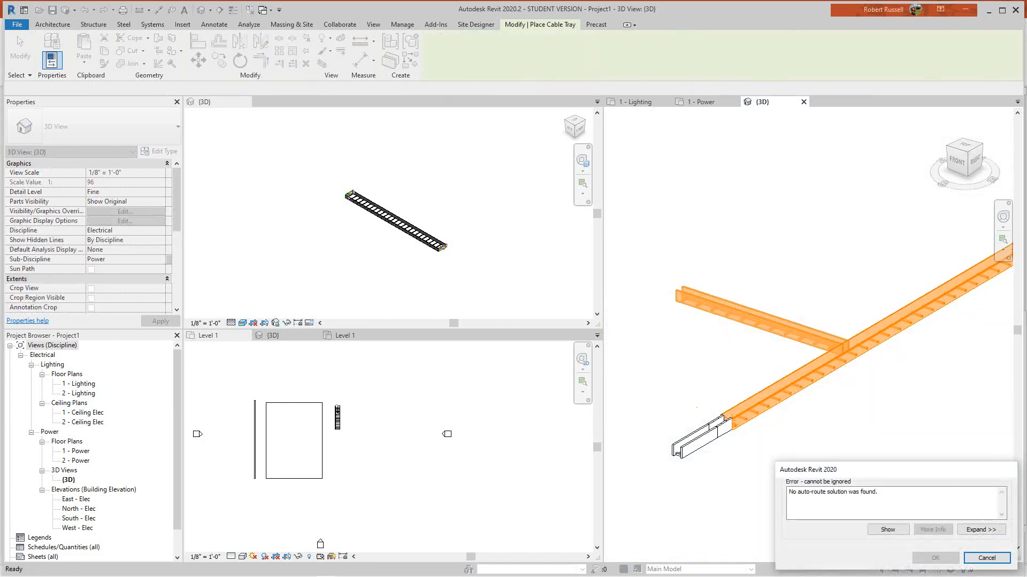
key(Escape)
scroll(847, 358, down, 3)
middle_drag(848, 358, 787, 341)
middle_drag(888, 456, 712, 365)
key(Escape)
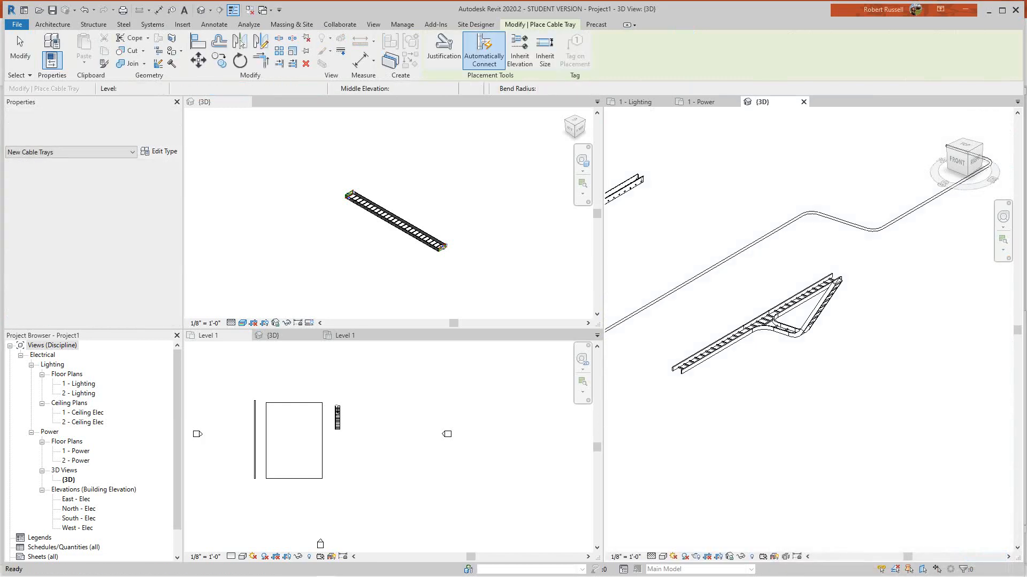
scroll(713, 364, up, 3)
click(683, 51)
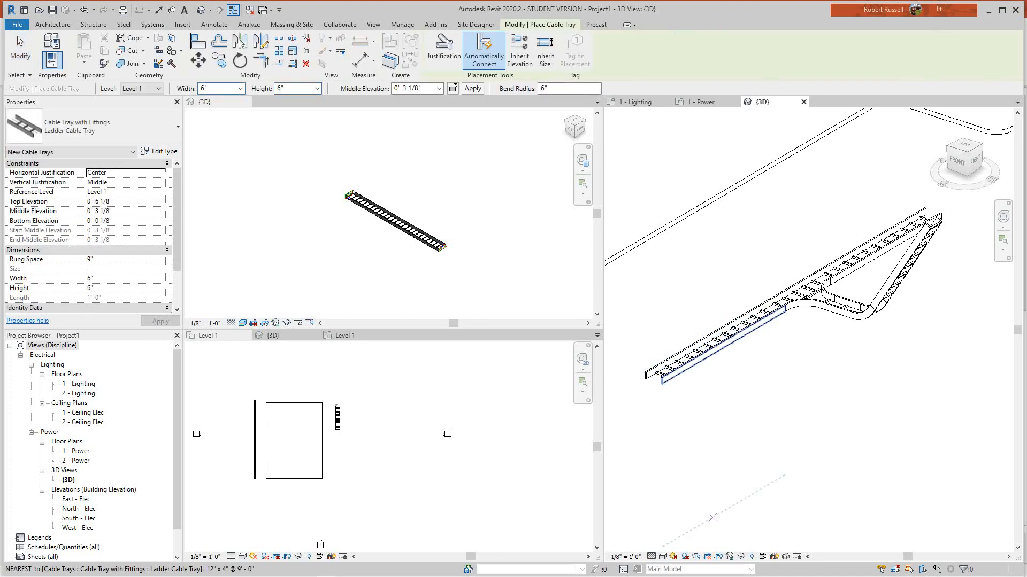
scroll(678, 329, up, 4)
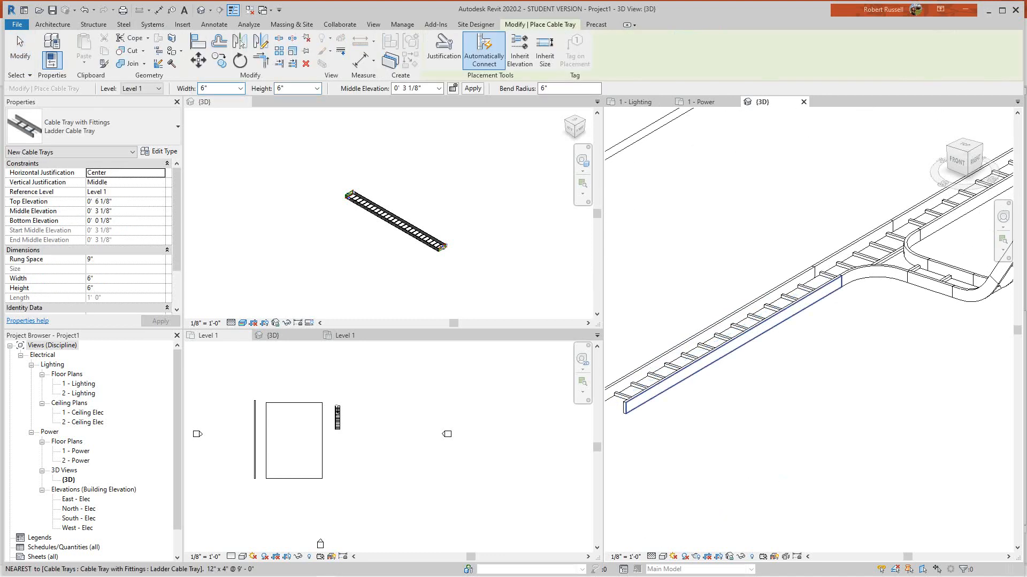
click(710, 346)
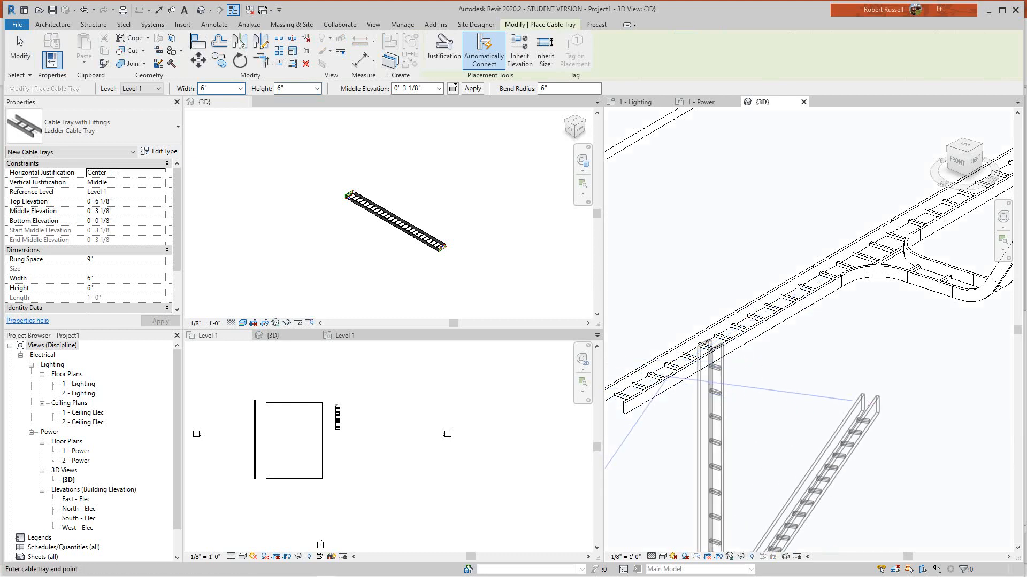
scroll(841, 401, down, 2)
middle_drag(844, 395, 838, 281)
key(Escape)
scroll(794, 140, up, 2)
key(Escape)
middle_drag(712, 348, 795, 316)
Extend the 12" by 4" Ladder Cable Tray from its open near end with a perpendicular run about 11' long
click(715, 373)
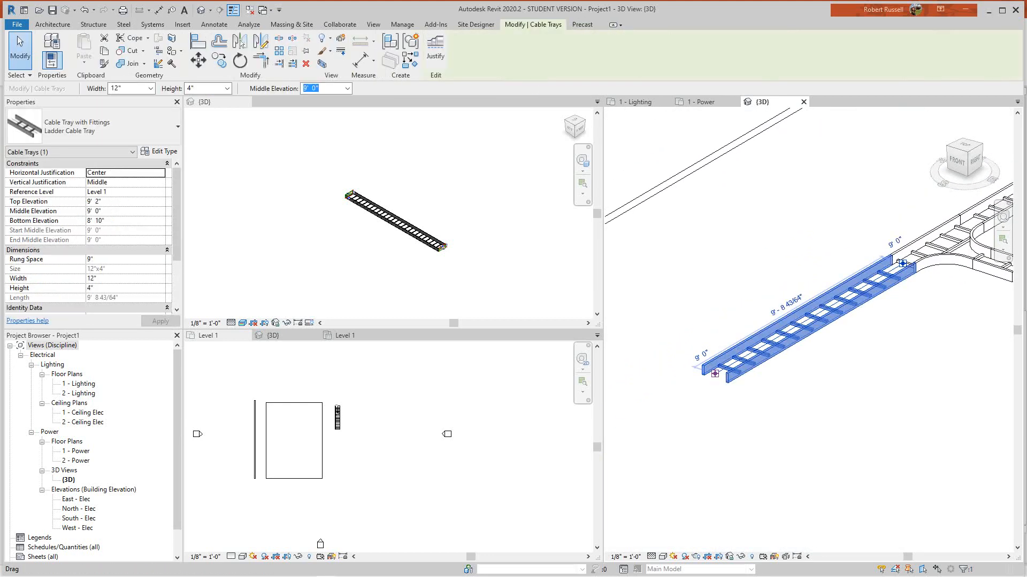
right_click(716, 376)
click(756, 146)
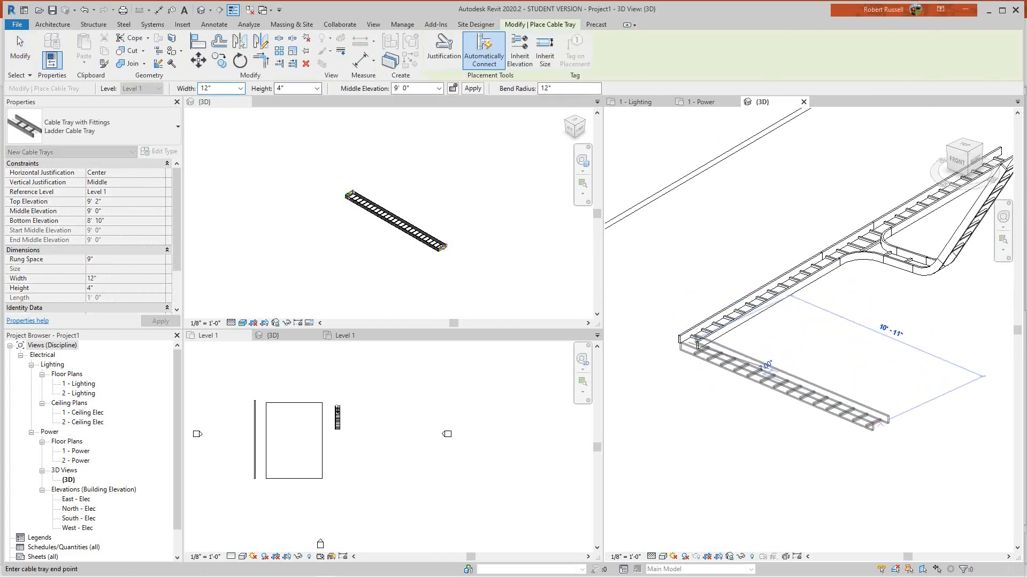
click(893, 410)
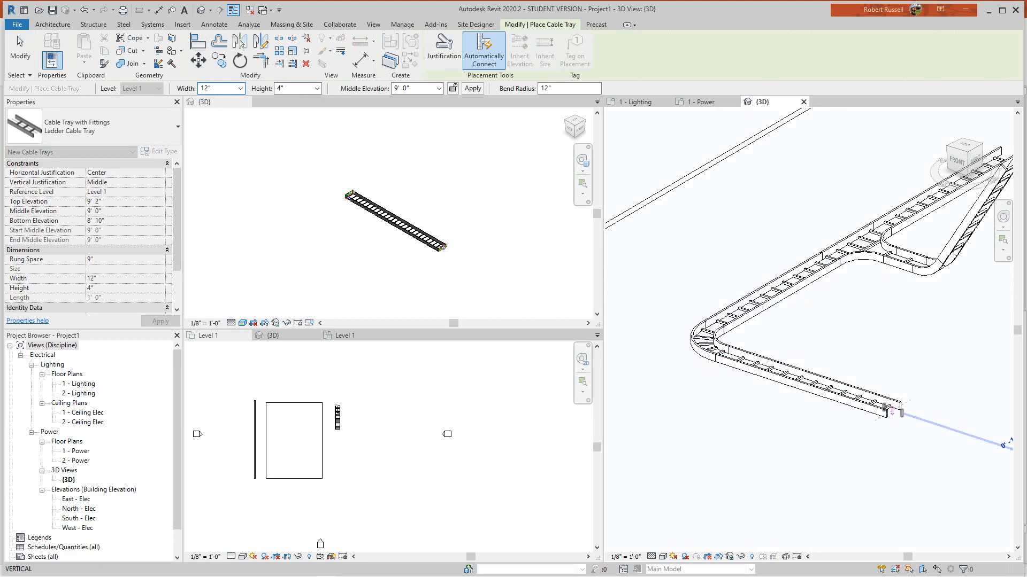
key(Escape)
key(Escape)
Examine the near end of the loaded ladder tray and its attached cable tray up close in the project's 3D view
scroll(677, 367, up, 2)
scroll(844, 391, down, 3)
middle_drag(844, 391, 902, 401)
scroll(689, 262, up, 3)
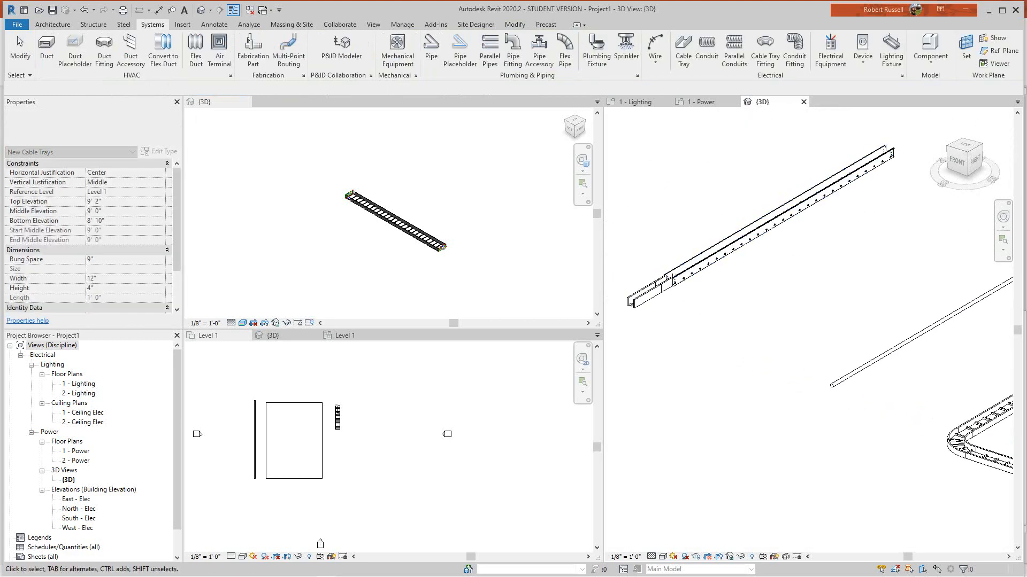
middle_drag(689, 262, 691, 291)
scroll(711, 283, up, 2)
scroll(728, 293, down, 4)
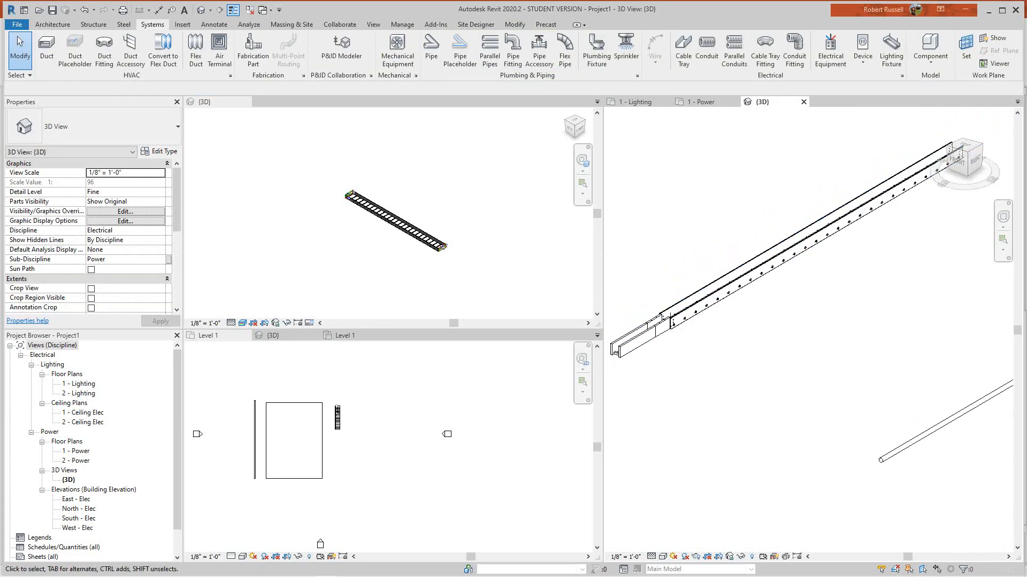
scroll(495, 255, up, 3)
scroll(402, 240, up, 3)
scroll(454, 265, down, 2)
Examine the end connector in the ladder tray family's 3D view and compare it with the placed trays and conduit in the project
click(454, 265)
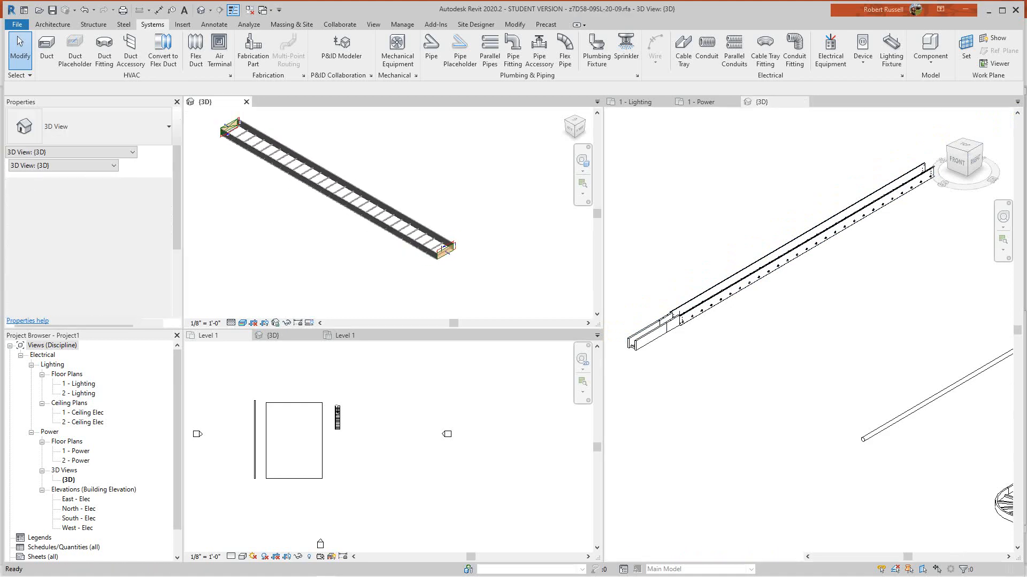
scroll(444, 275, up, 2)
middle_drag(444, 275, 447, 297)
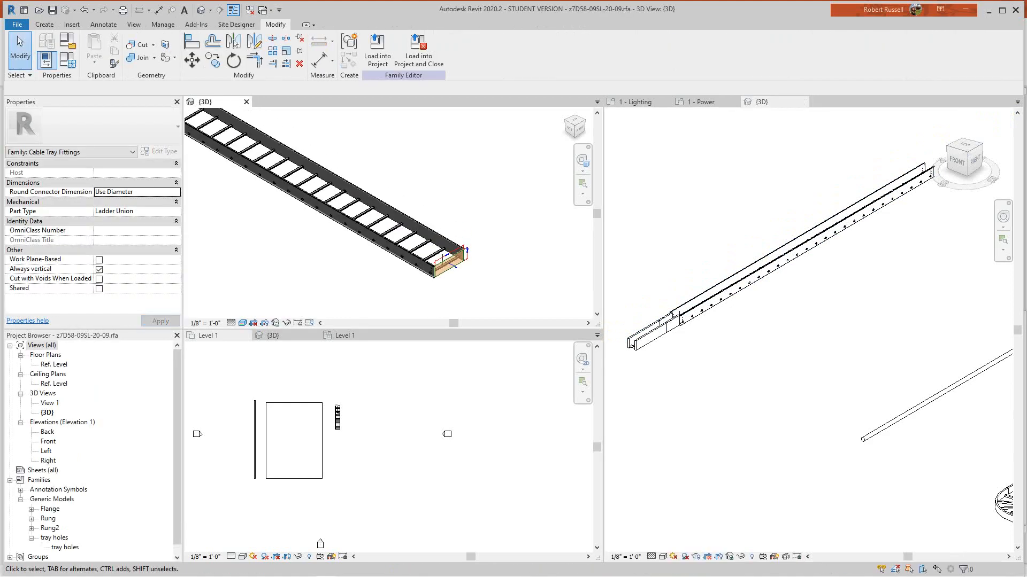
scroll(809, 406, down, 2)
scroll(809, 406, down, 1)
middle_drag(809, 406, 754, 379)
Open the default 3D view of Project2, focus on the end of the wall, and set the detail level to Fine
scroll(296, 446, up, 2)
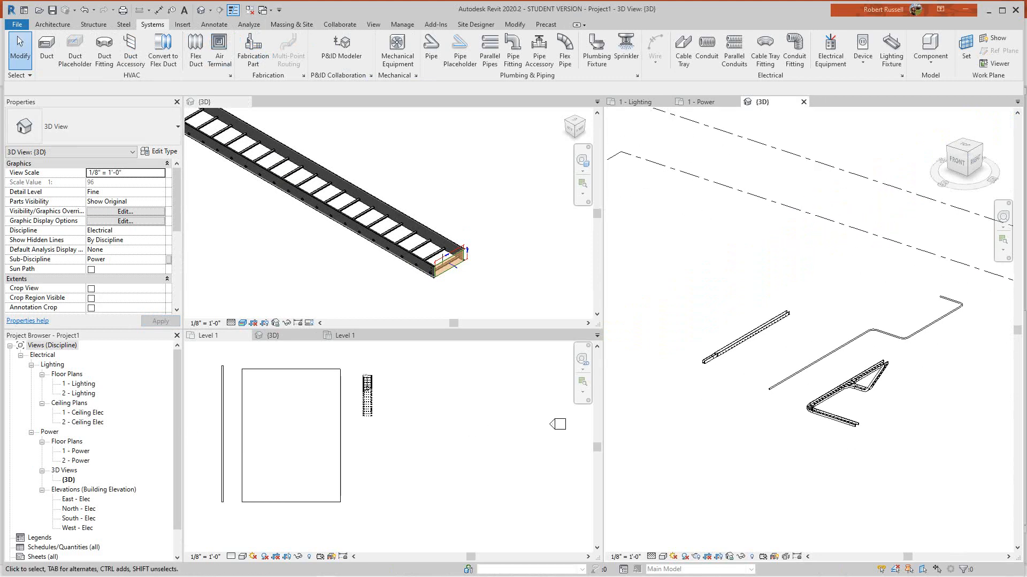
scroll(296, 446, down, 1)
middle_drag(297, 446, 458, 462)
scroll(457, 462, up, 2)
scroll(458, 462, down, 1)
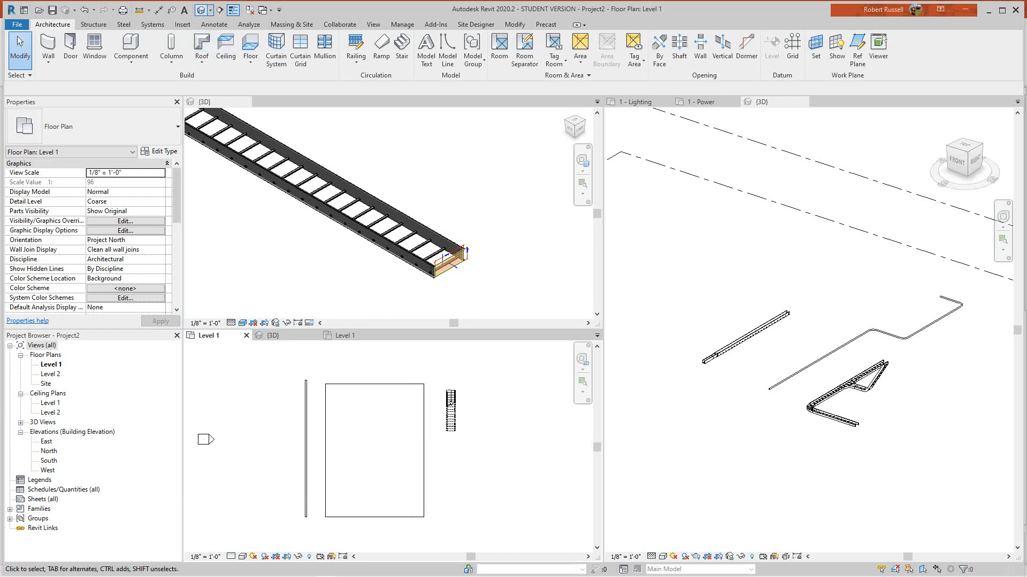
click(201, 10)
middle_drag(302, 414, 382, 453)
scroll(382, 452, up, 3)
middle_drag(239, 463, 451, 479)
scroll(391, 443, up, 3)
middle_drag(391, 443, 328, 436)
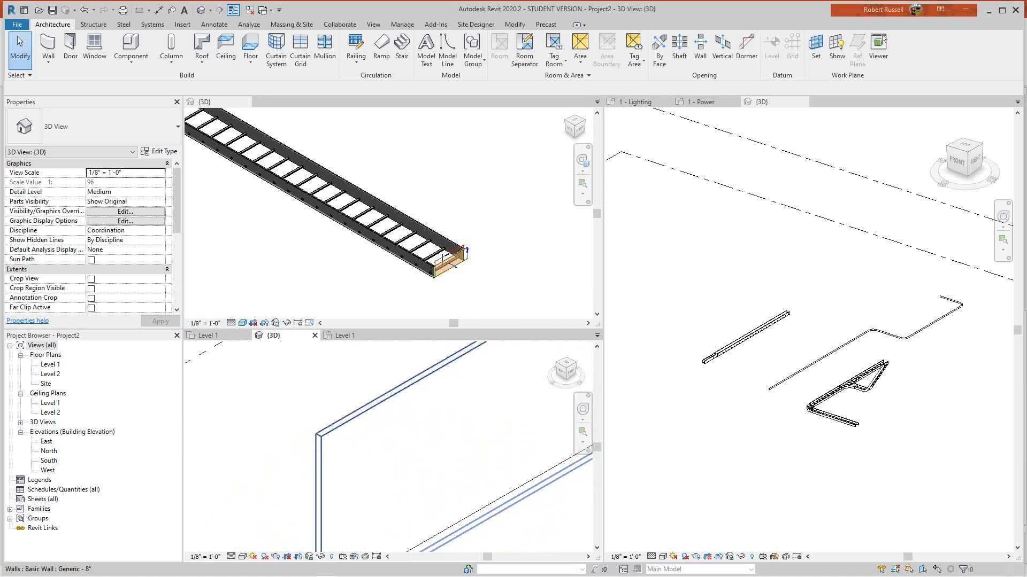
click(231, 557)
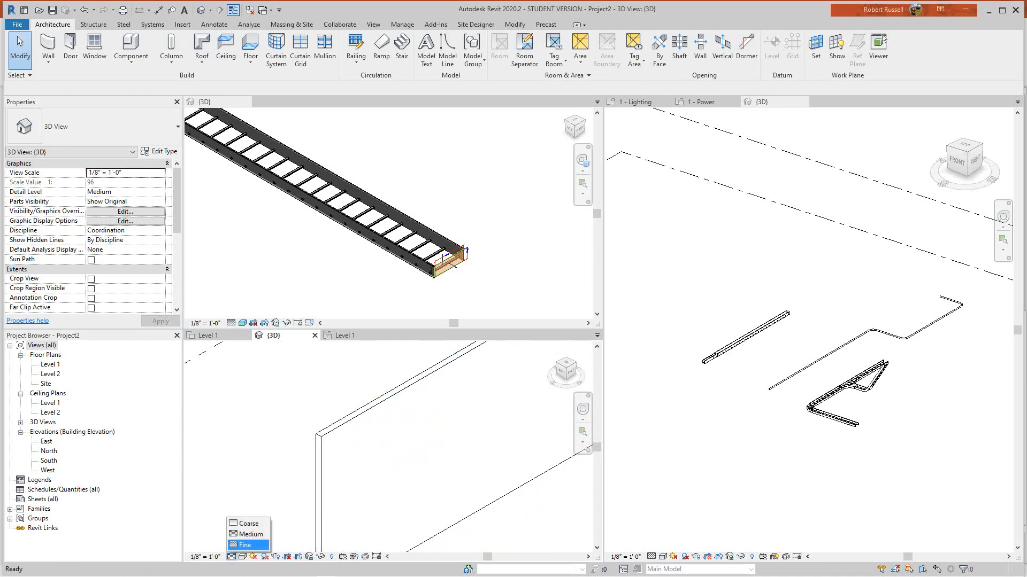
click(247, 548)
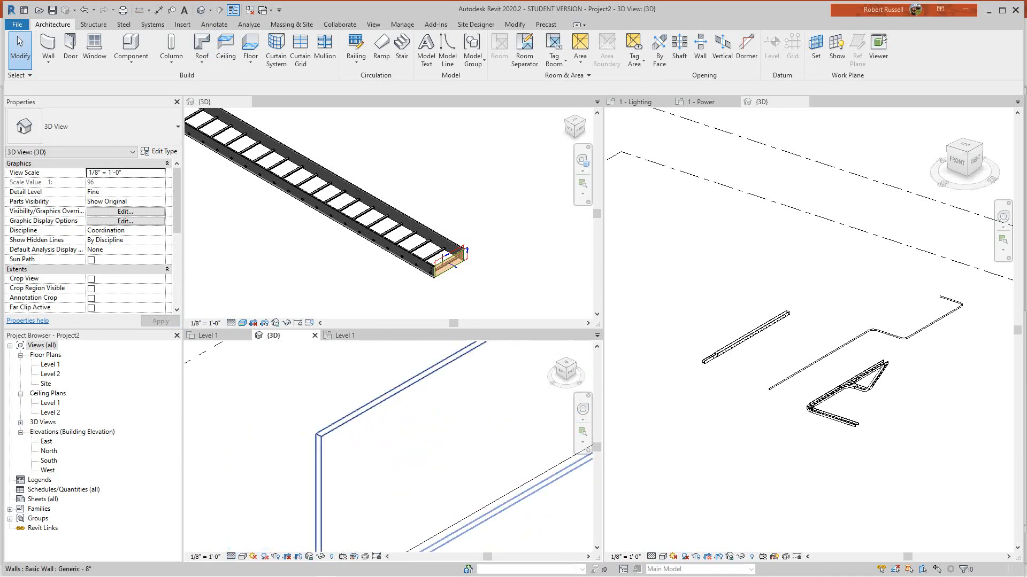
Select the Generic - 8" basic wall and duplicate its type as Generic - 8" 2
scroll(356, 503, down, 2)
middle_drag(343, 521, 329, 476)
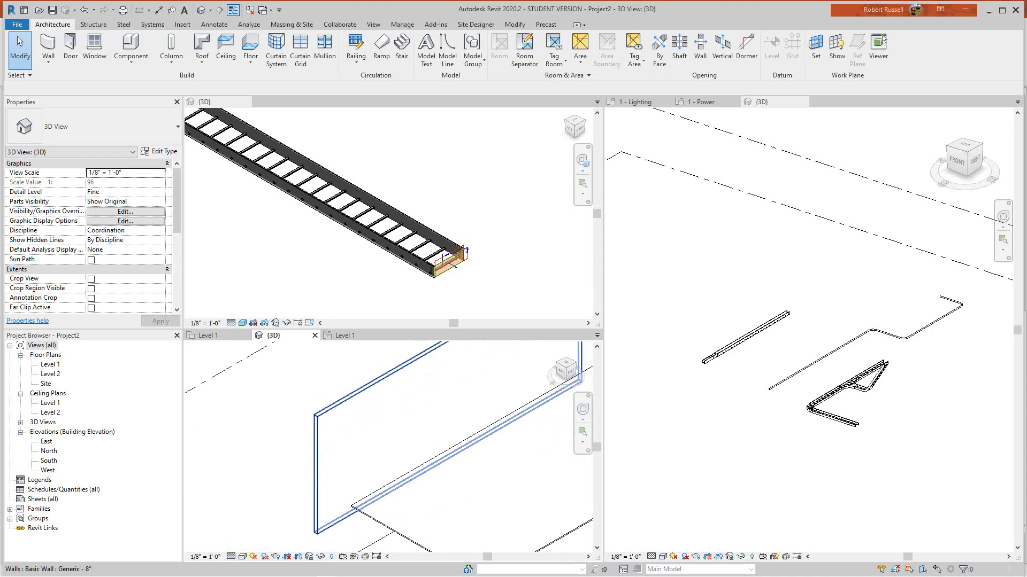
click(316, 489)
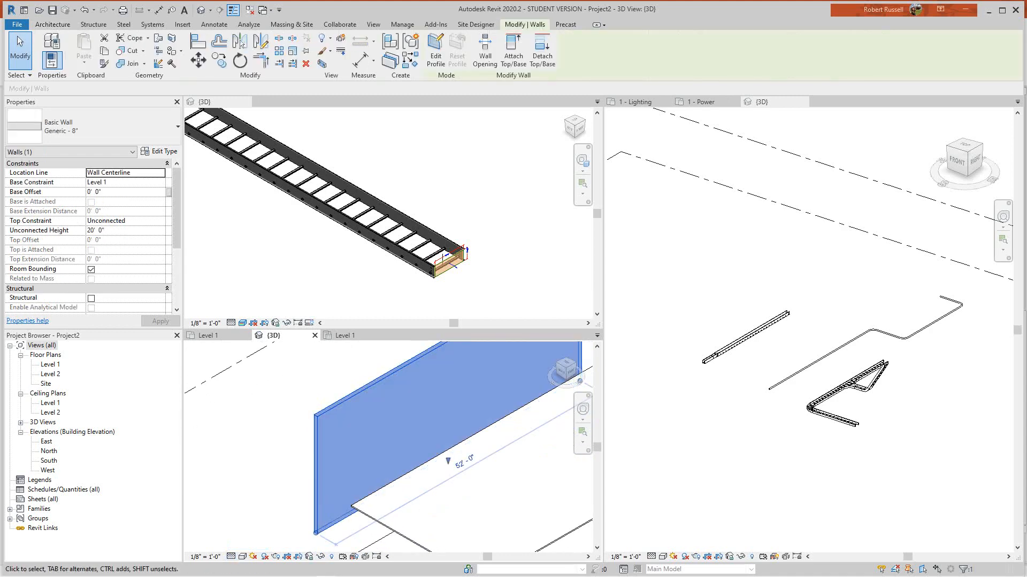
click(158, 152)
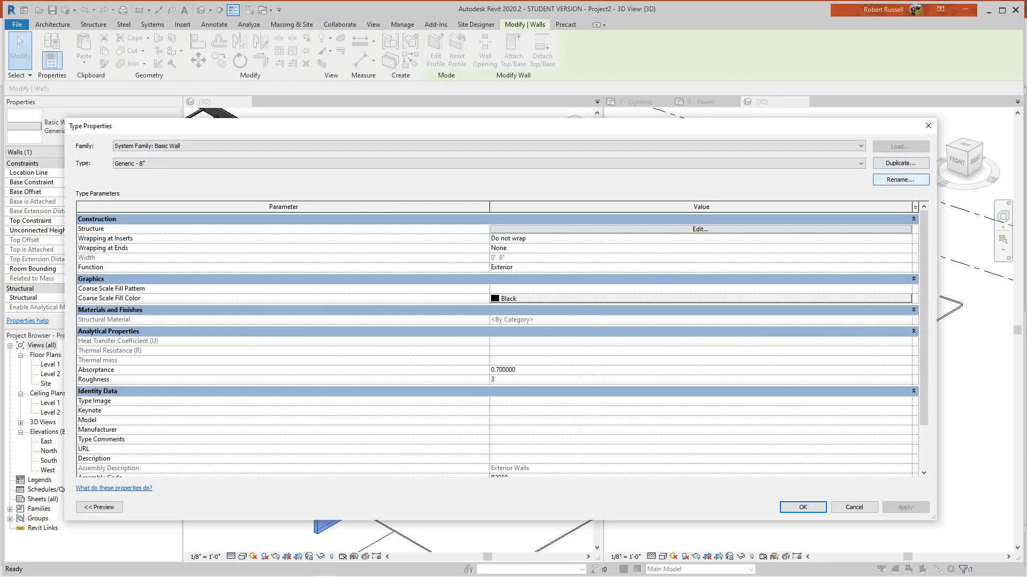
click(900, 163)
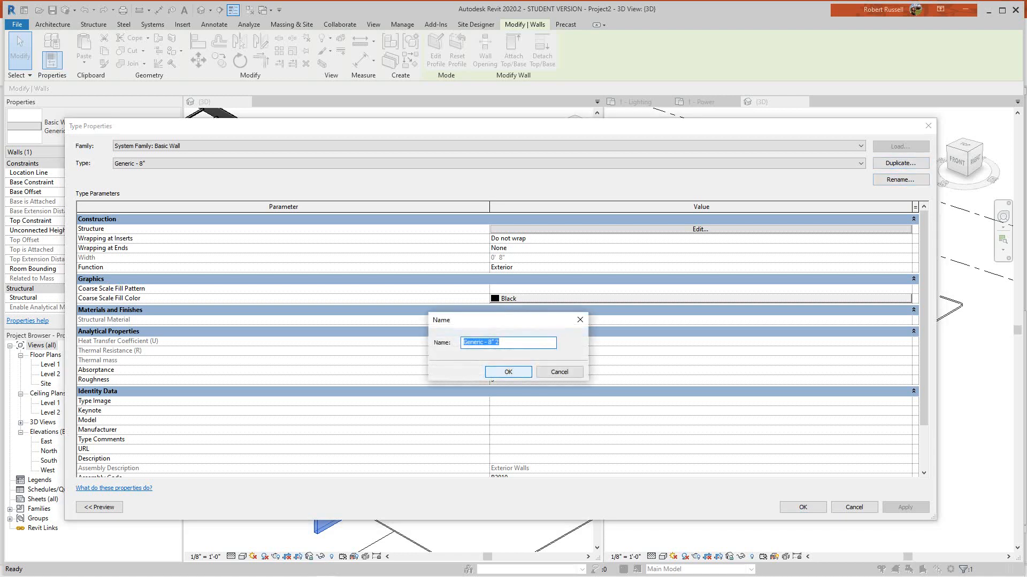
click(508, 372)
Open the duplicated wall type's layer structure for editing and show its preview as a section
click(700, 229)
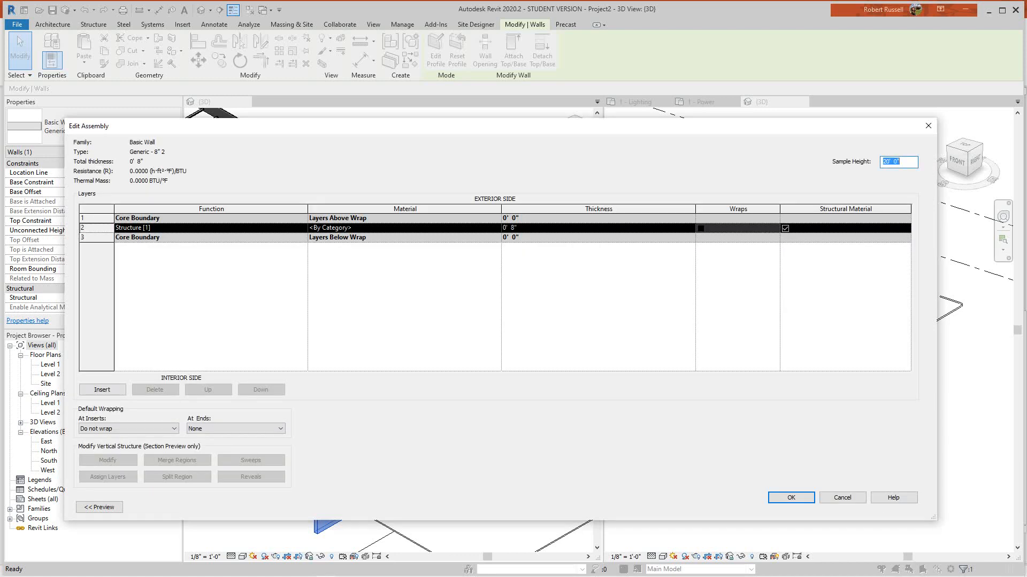
click(98, 507)
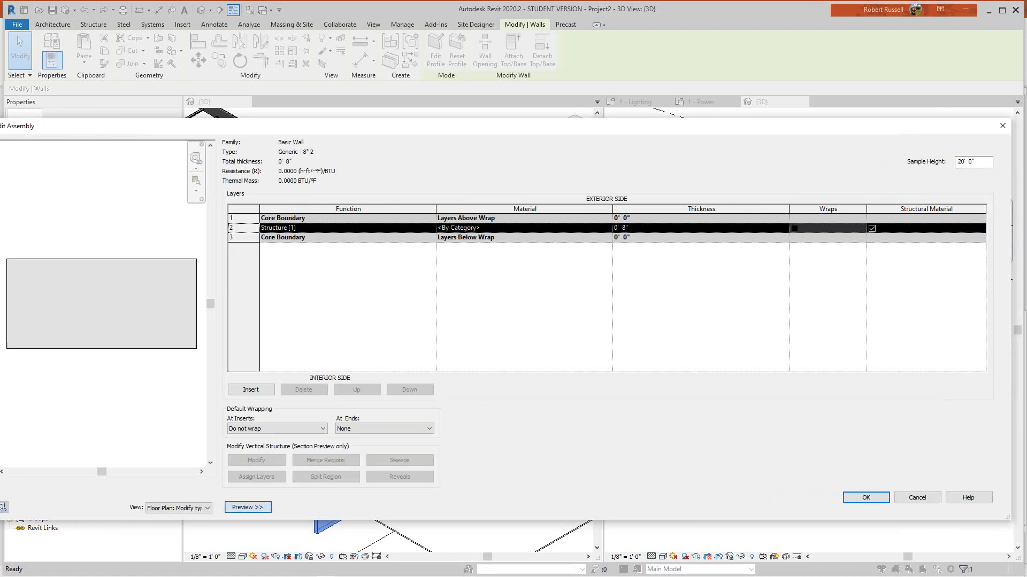
click(178, 508)
click(171, 526)
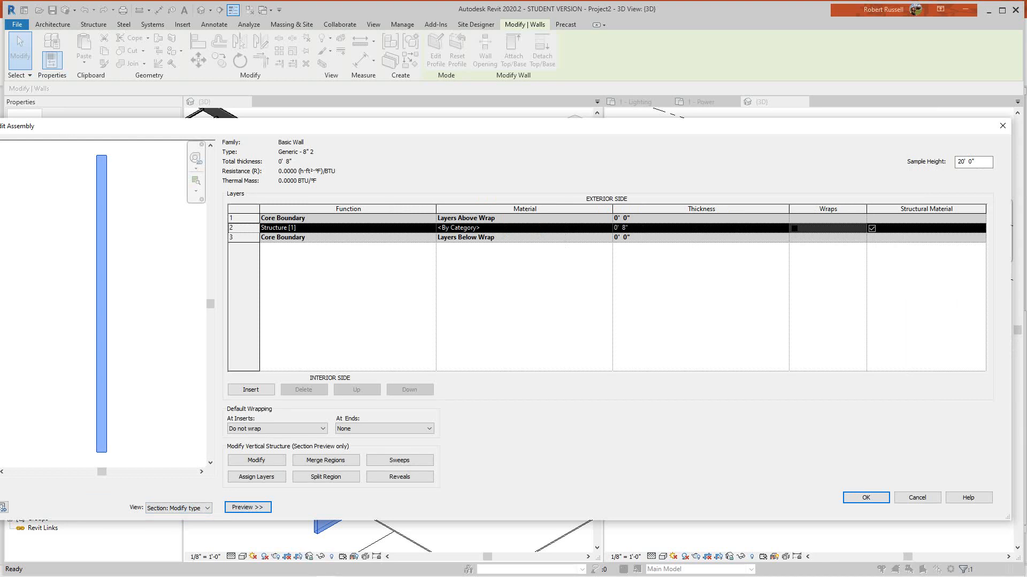
Check the materials available for the wall's structure layer, then close the Material Browser without assigning one
click(523, 228)
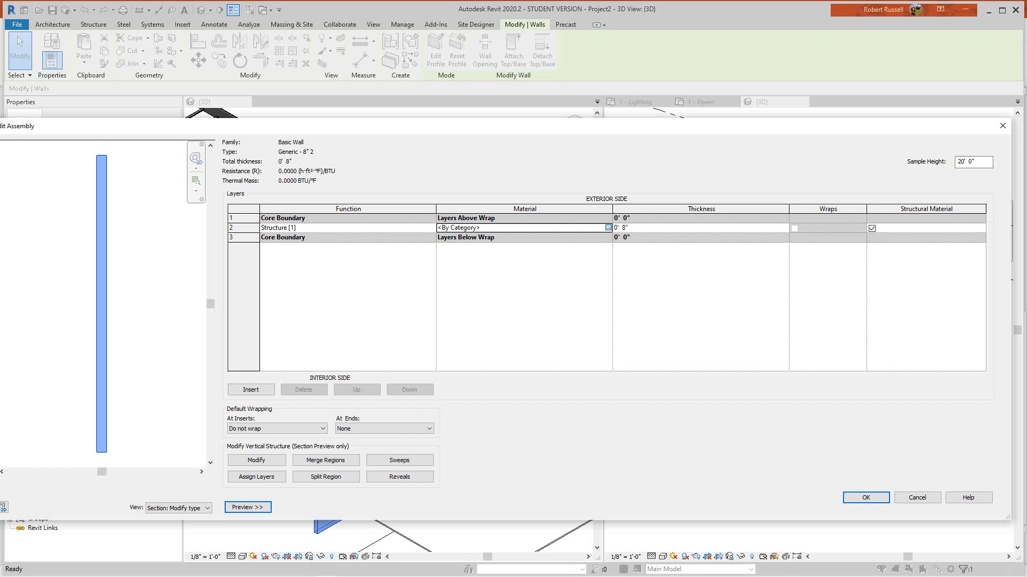
click(608, 228)
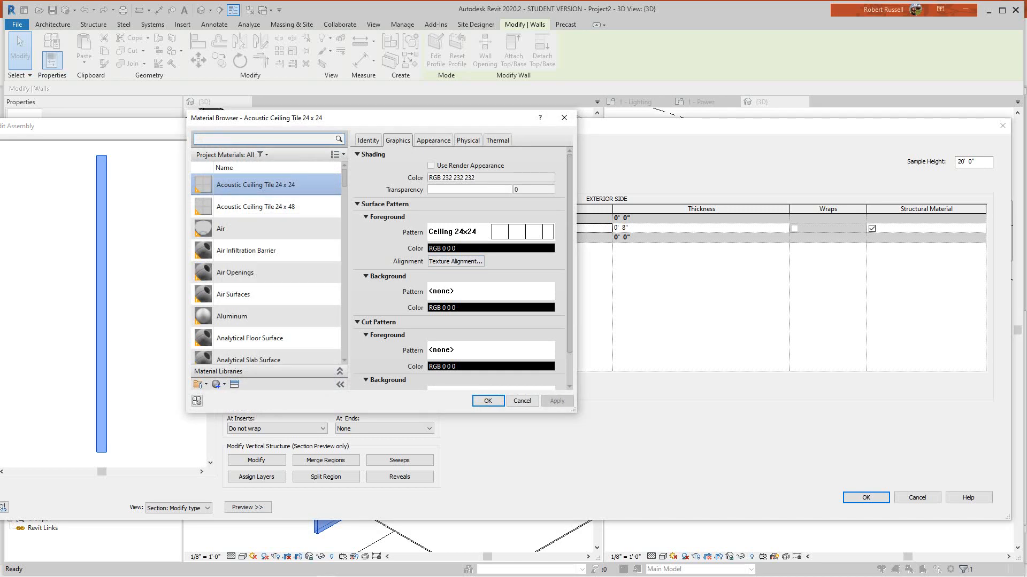
click(522, 401)
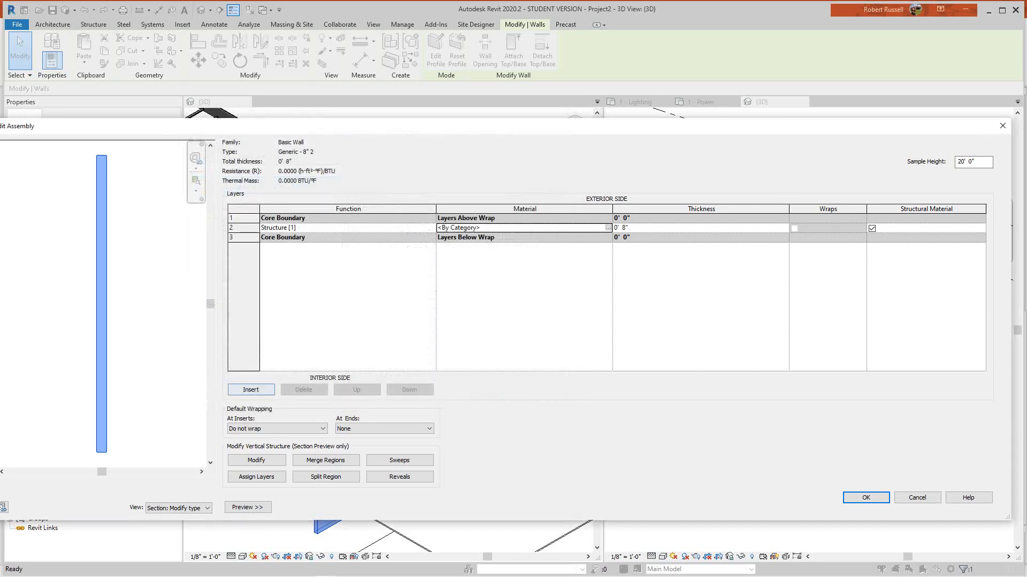
Insert two structure layers above the wall's existing layer and make the outermost one Brick, Common with a thickness of 4"
click(250, 390)
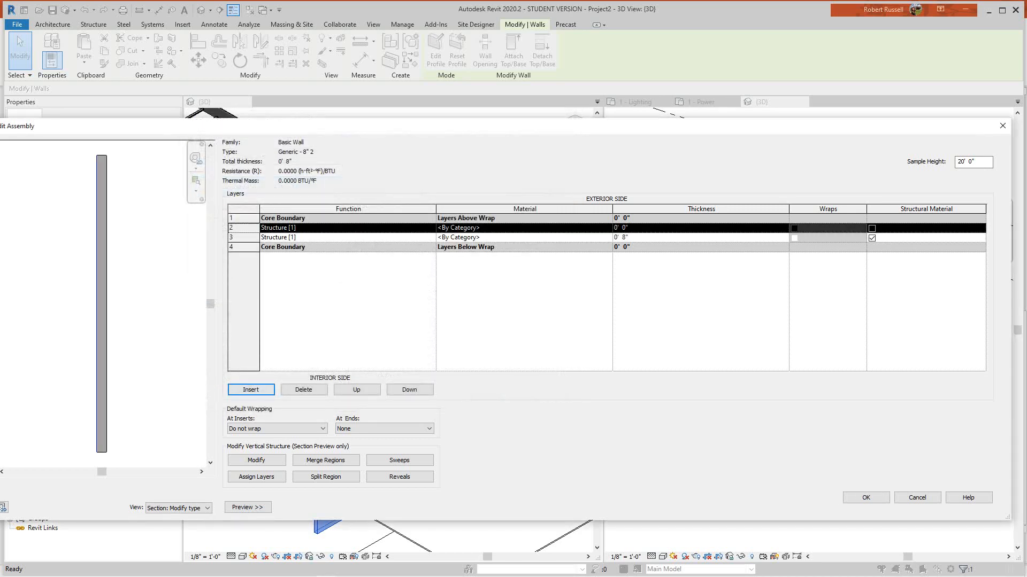
click(250, 389)
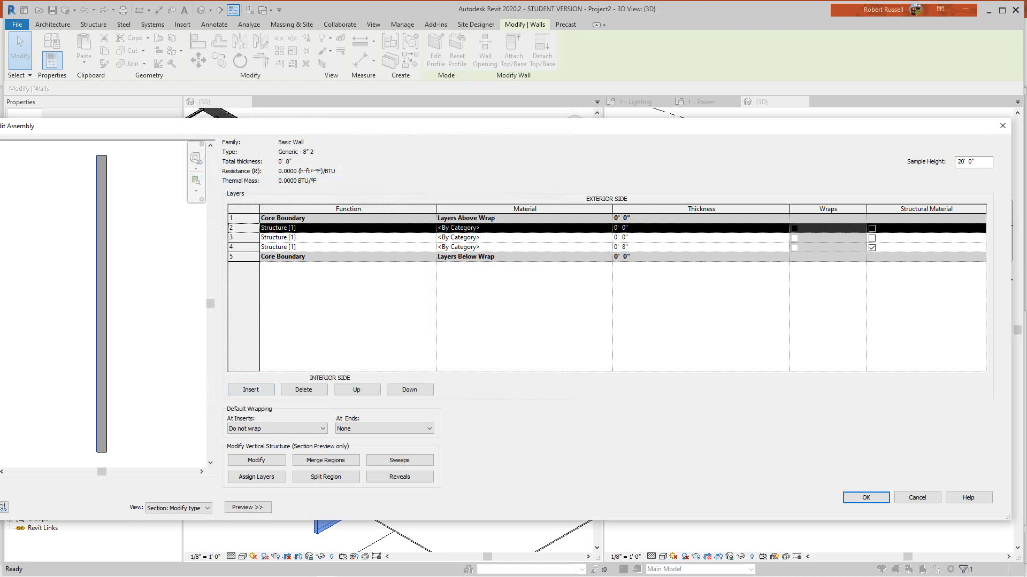
click(523, 228)
click(607, 228)
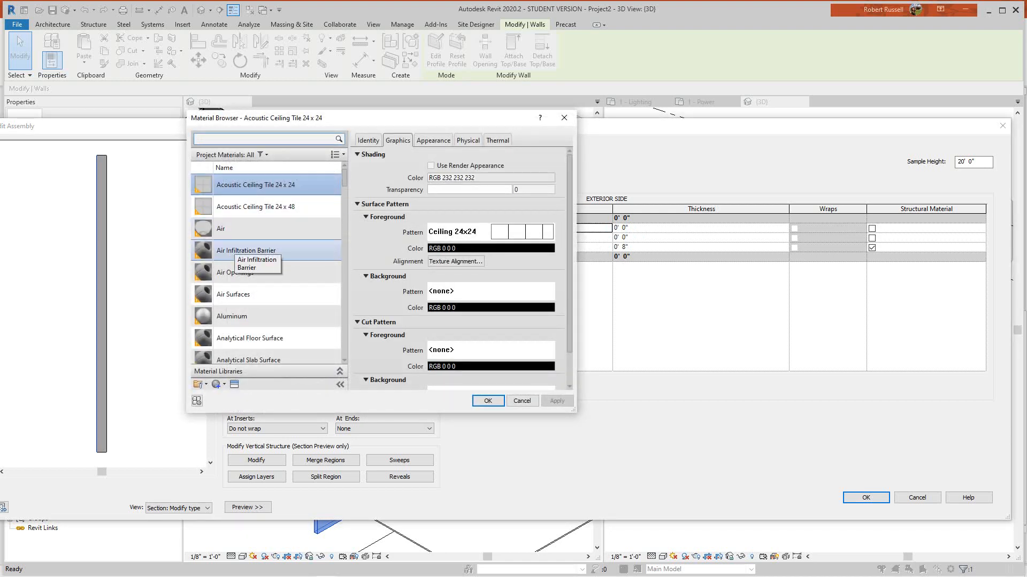
click(264, 139)
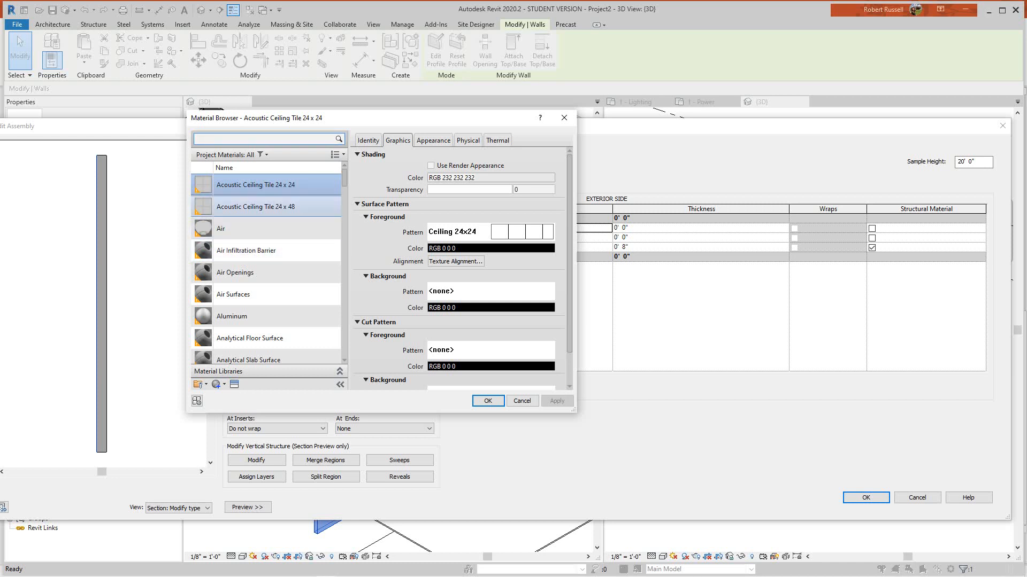
text(bri)
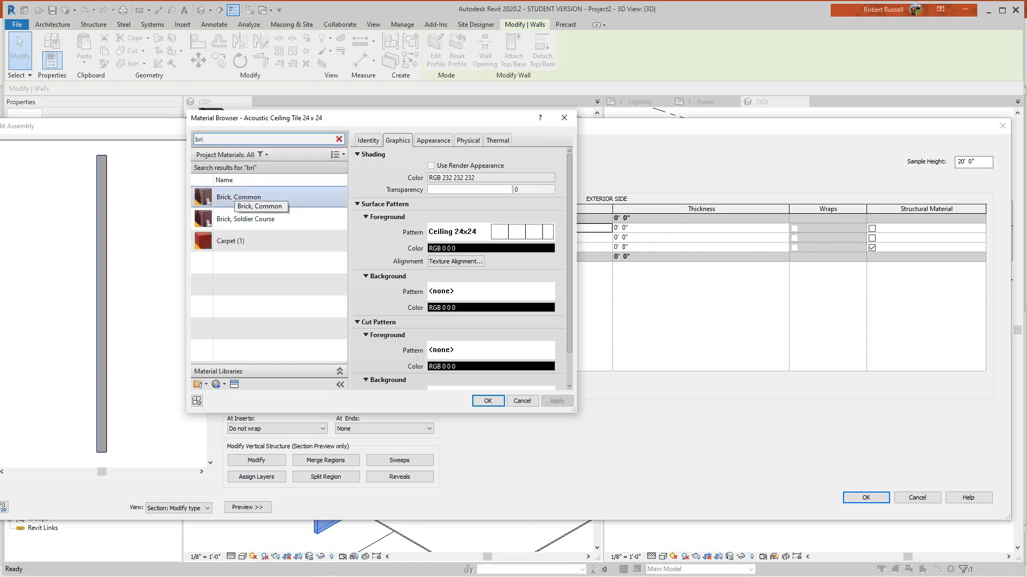
click(235, 196)
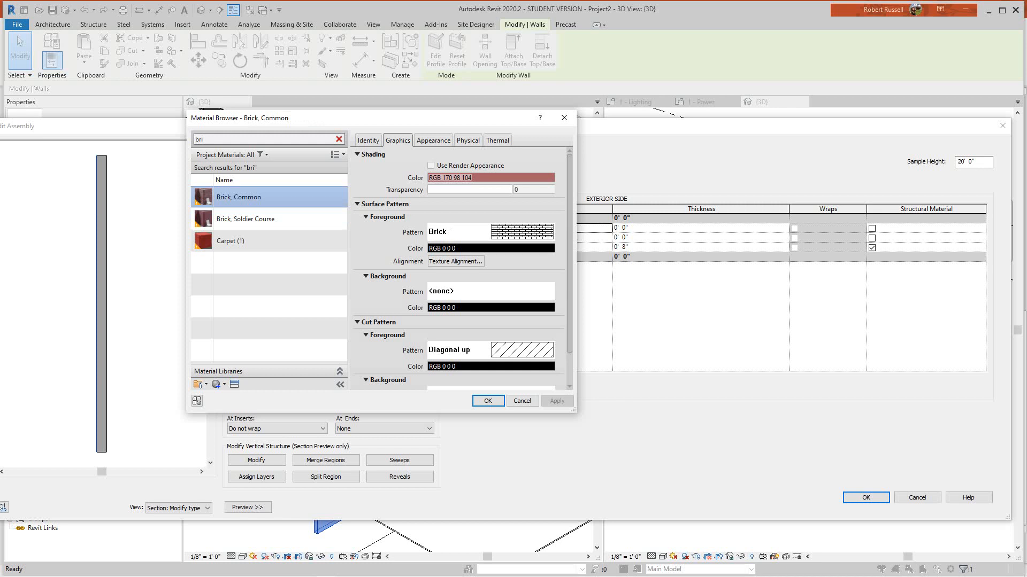
key(Return)
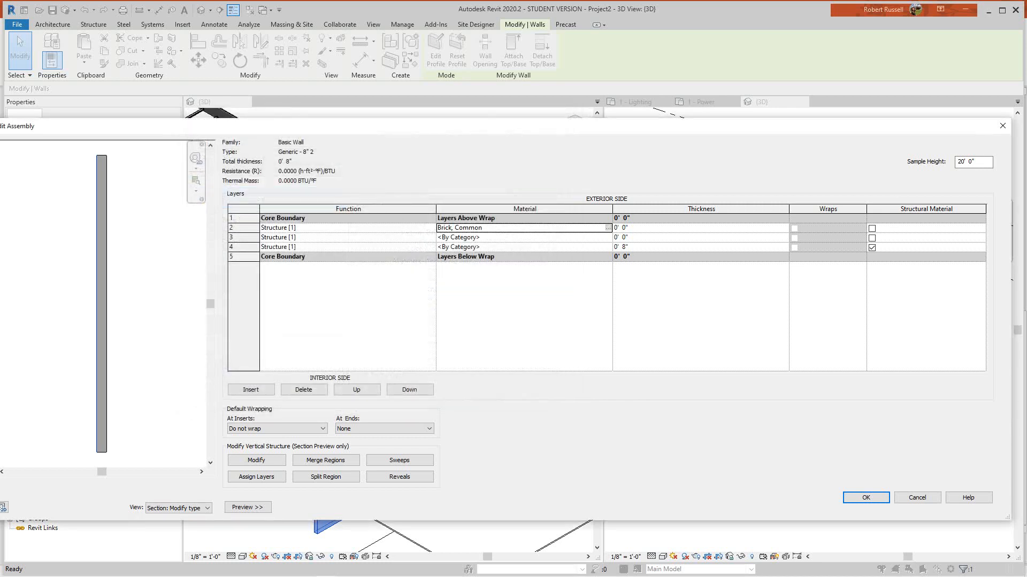
click(620, 228)
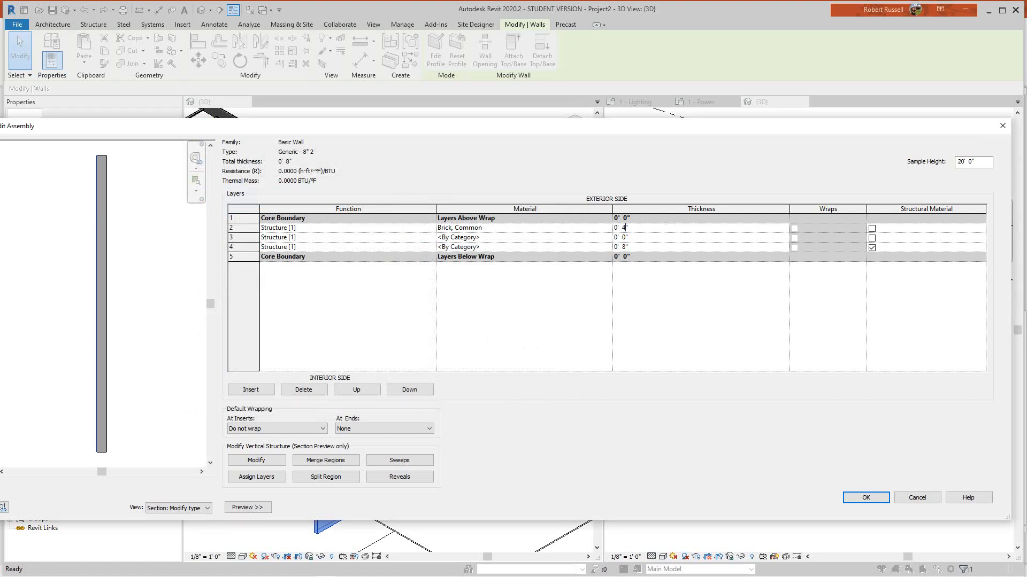
Assign Oak Flooring to the second structure layer and set its thickness to 4"
click(523, 238)
click(607, 237)
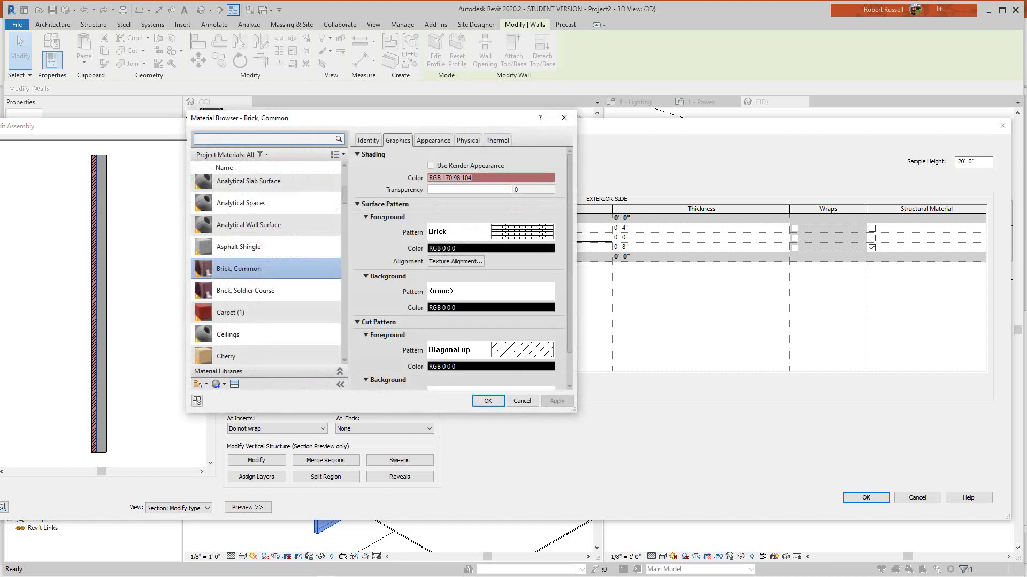
scroll(257, 350, down, 4)
scroll(257, 351, up, 3)
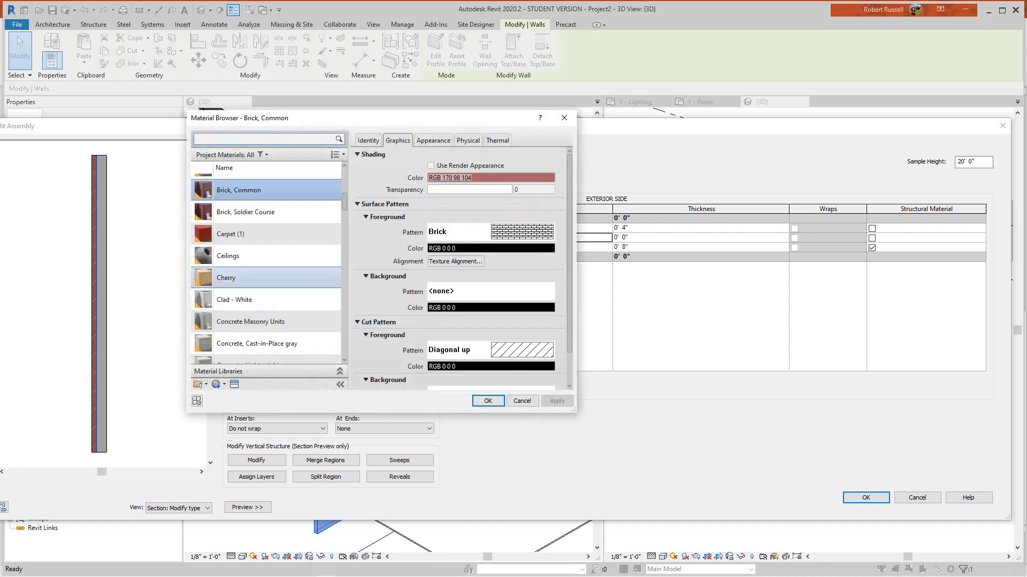
scroll(256, 289, down, 6)
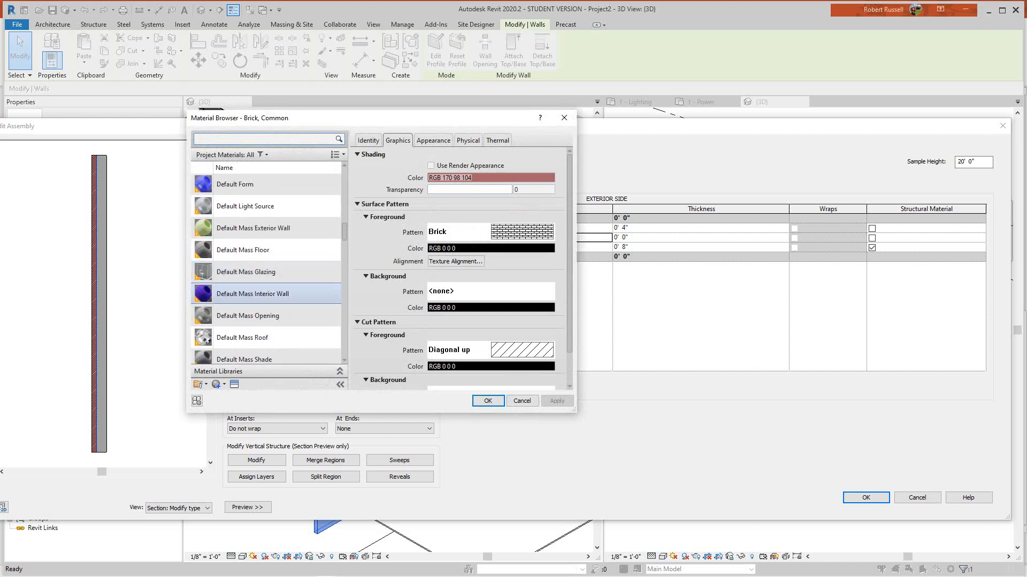
scroll(256, 288, down, 6)
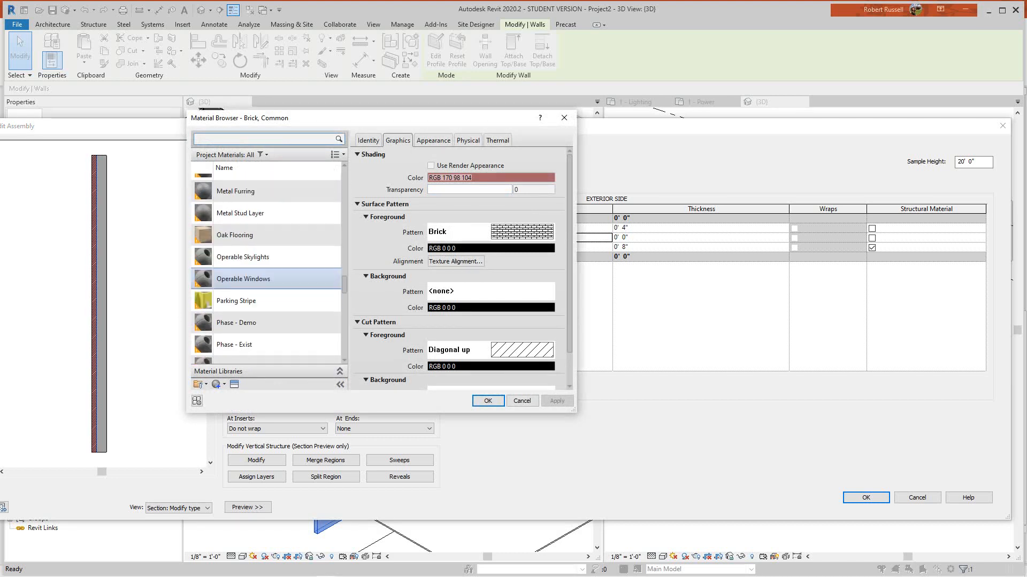
scroll(257, 288, down, 1)
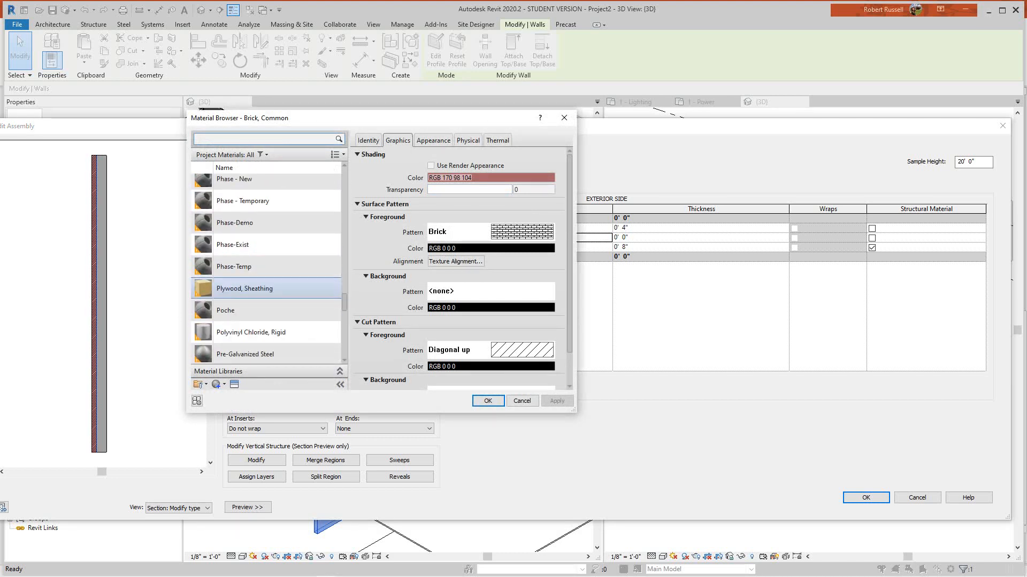
scroll(256, 287, down, 3)
scroll(256, 288, up, 4)
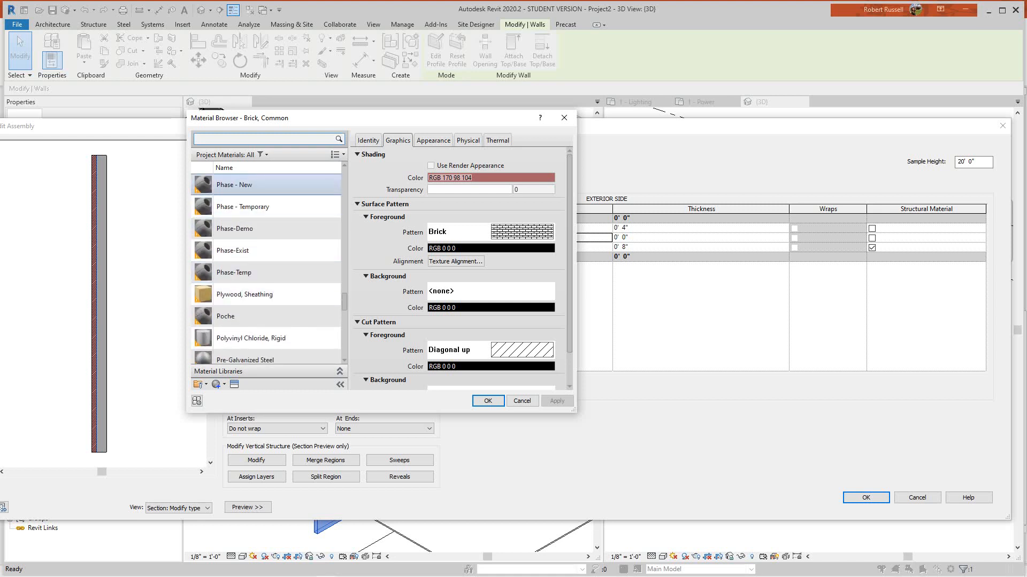
scroll(256, 254, up, 5)
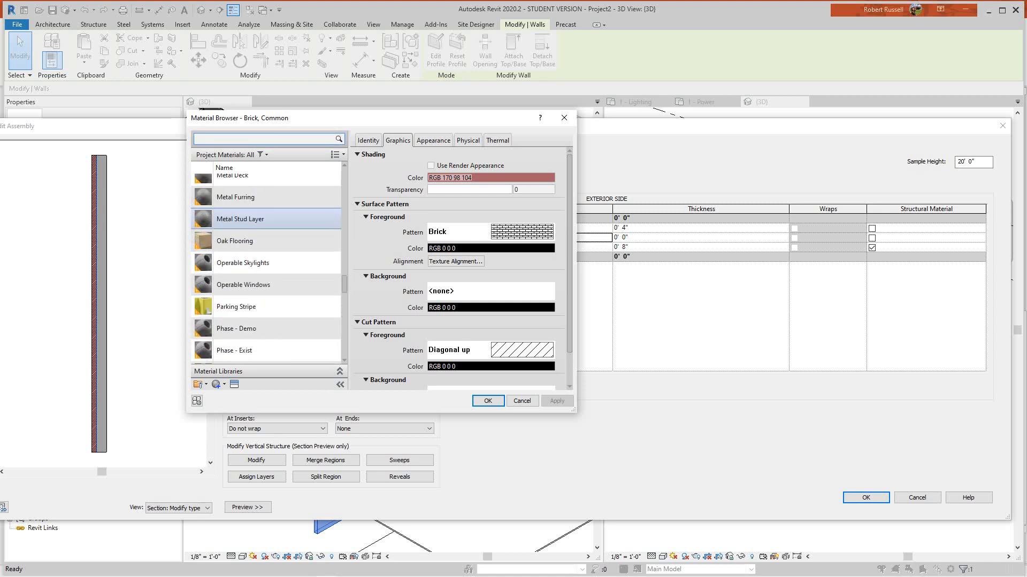
scroll(256, 278, down, 1)
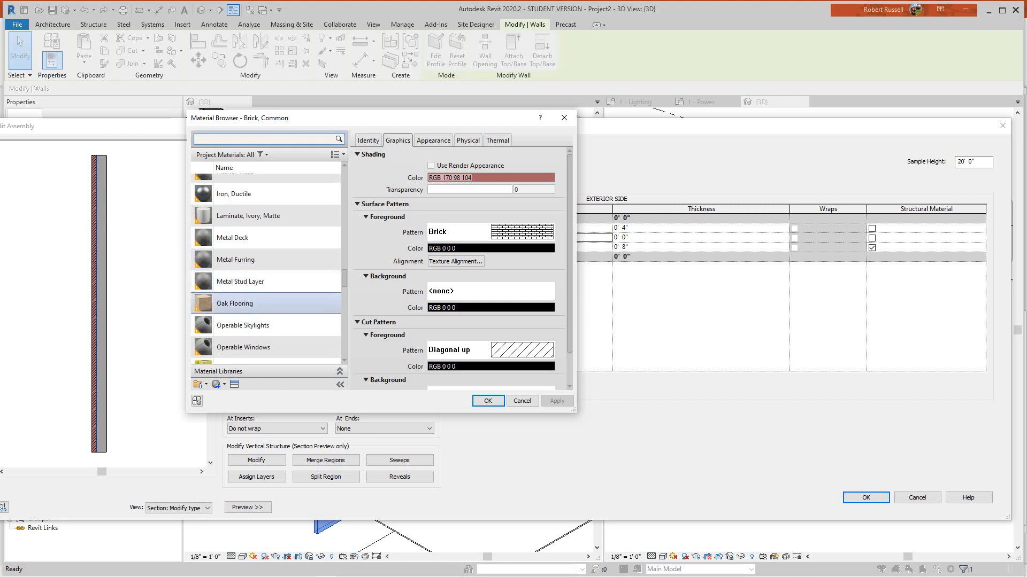
click(235, 303)
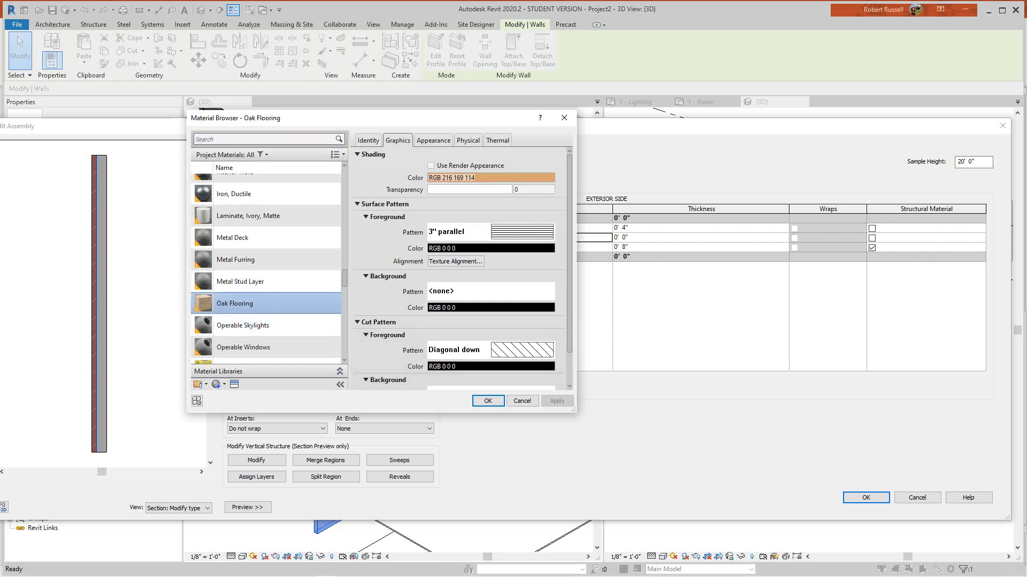
key(Return)
click(622, 237)
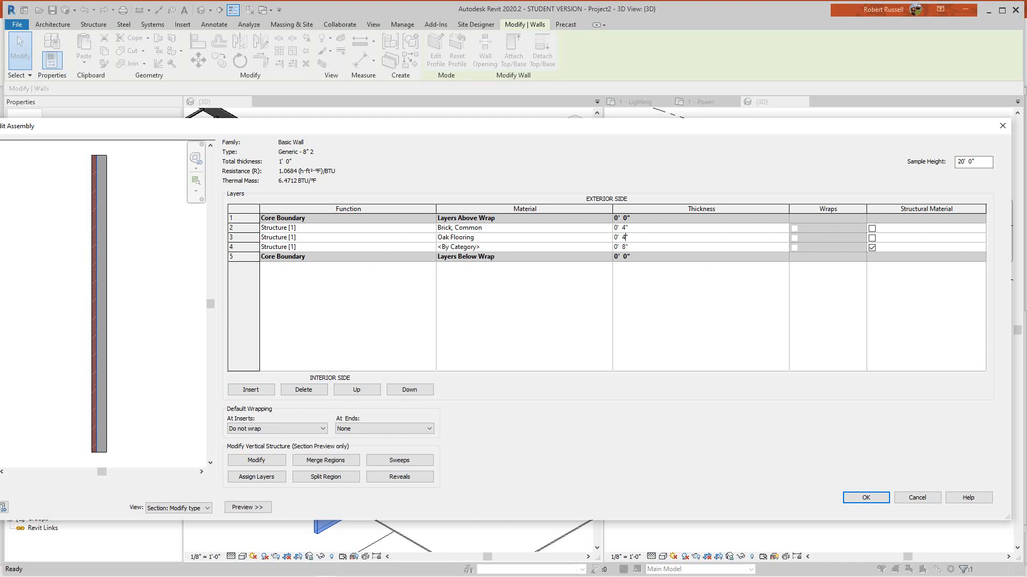
Find the drywall material and assign Gypsum Wall Board to the innermost structure layer, with its shading using the render appearance
click(524, 246)
click(608, 247)
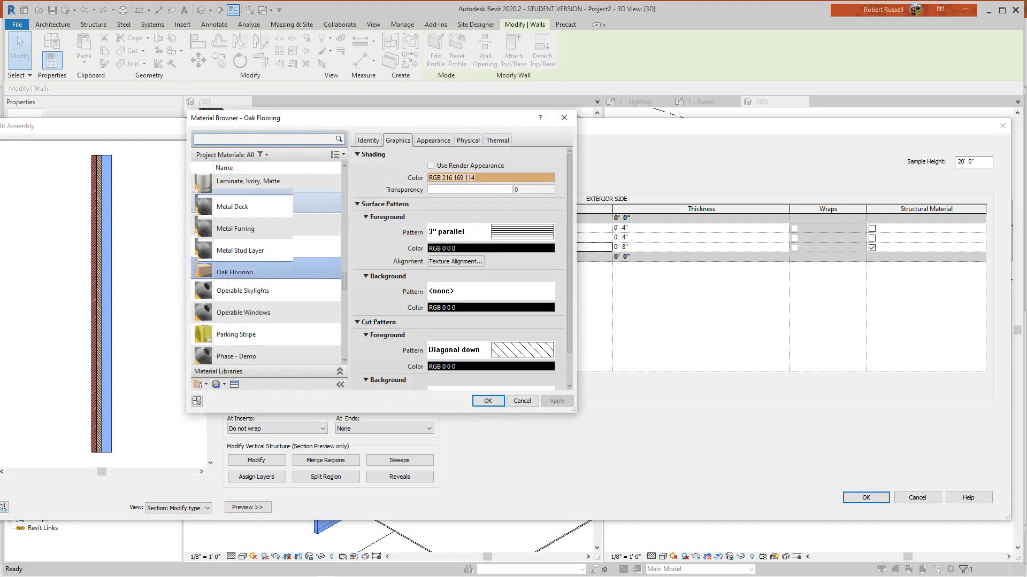
text(dryw)
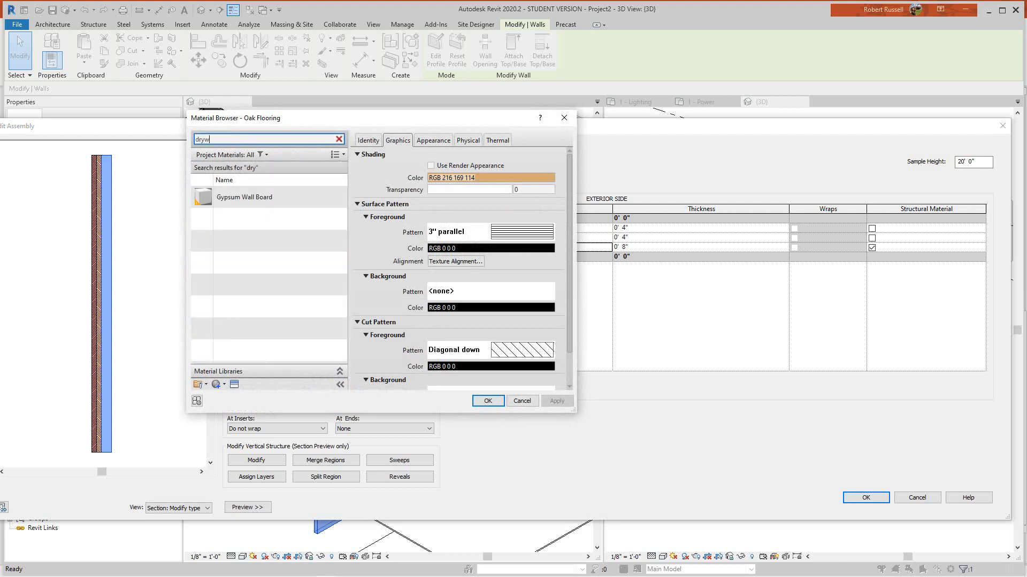
text(all)
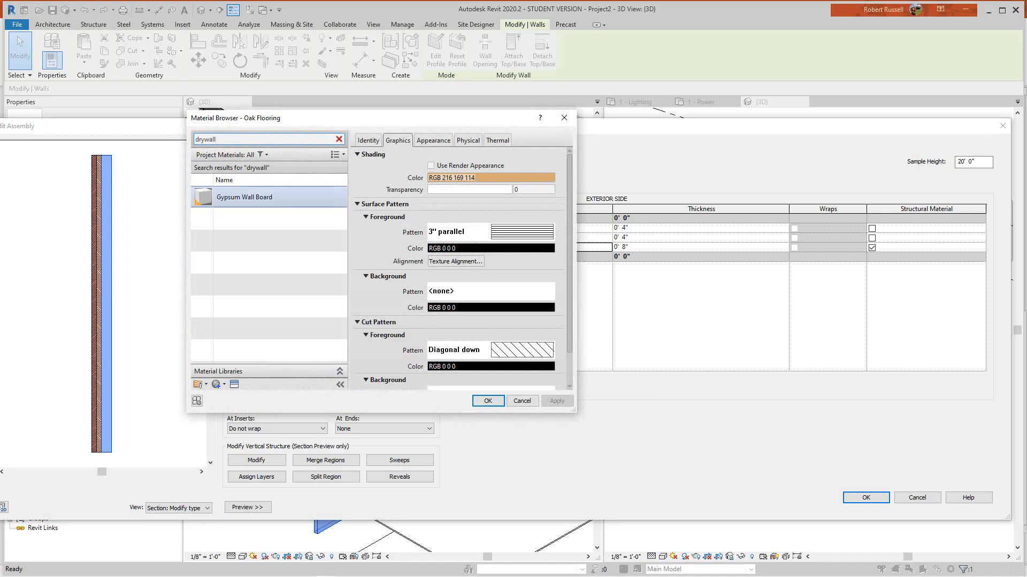
click(244, 197)
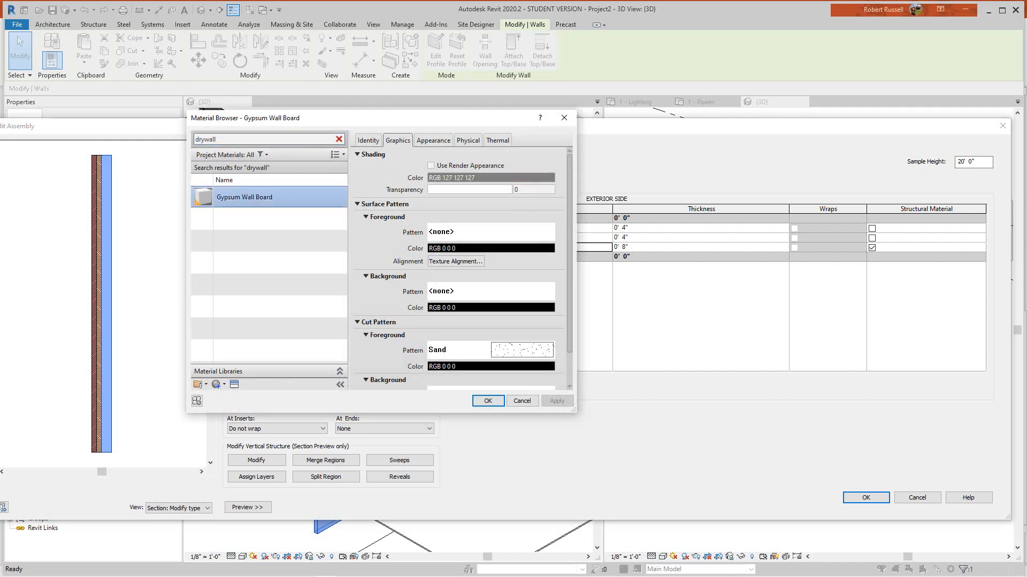
click(431, 166)
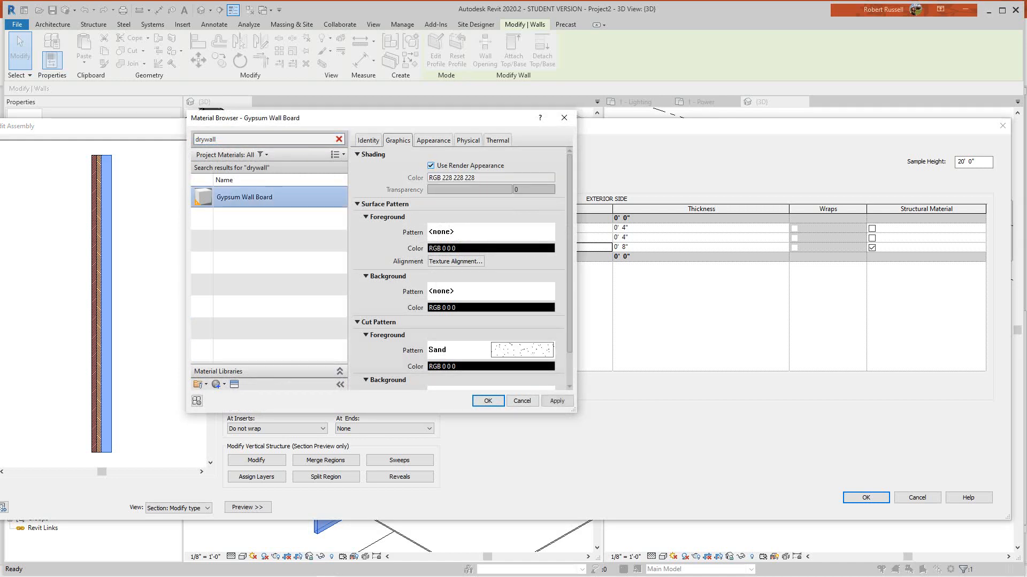
click(433, 140)
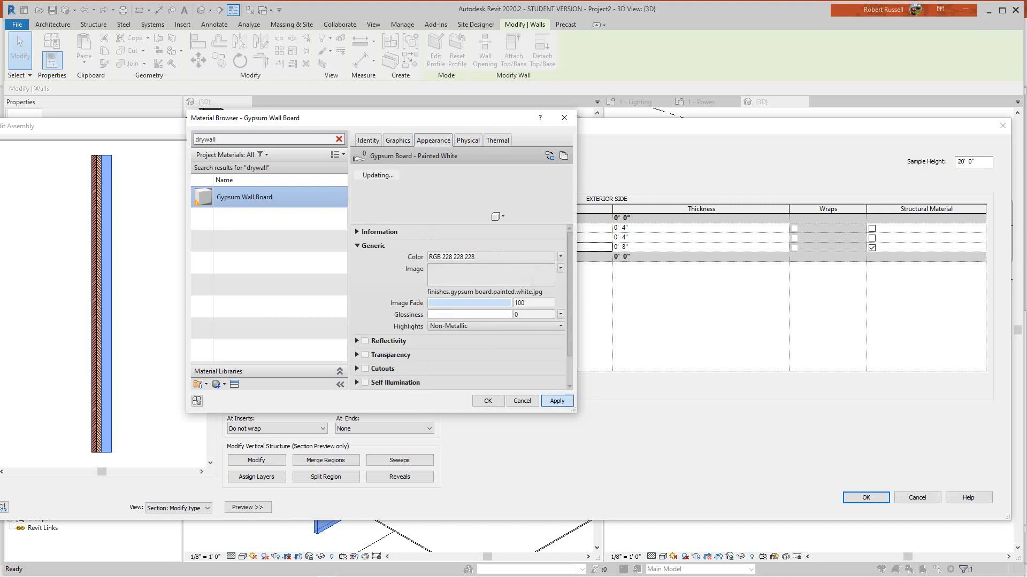
click(487, 400)
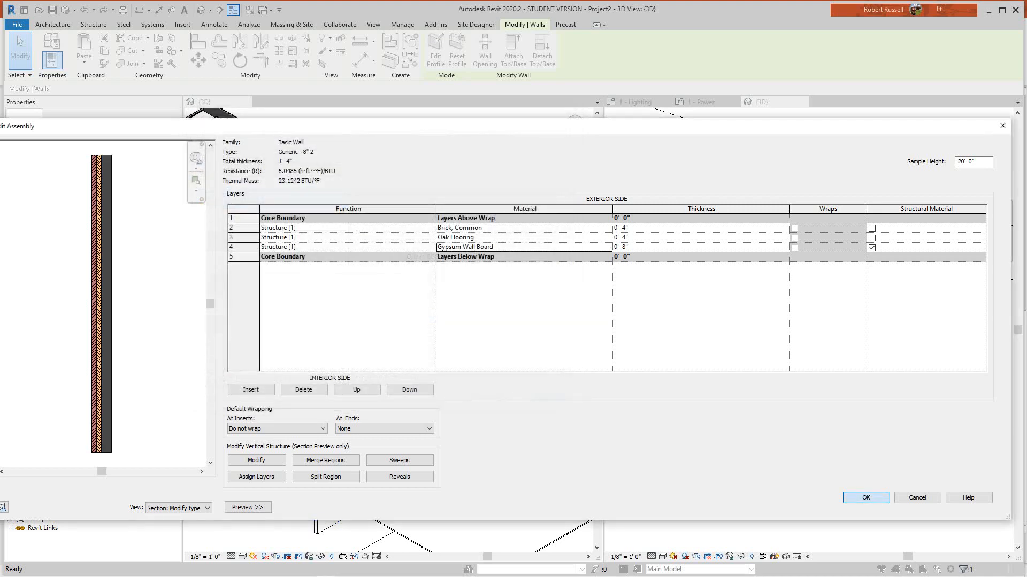
Set the Gypsum Wall Board layer's thickness to 1/2" and accept the wall type's changes
click(866, 498)
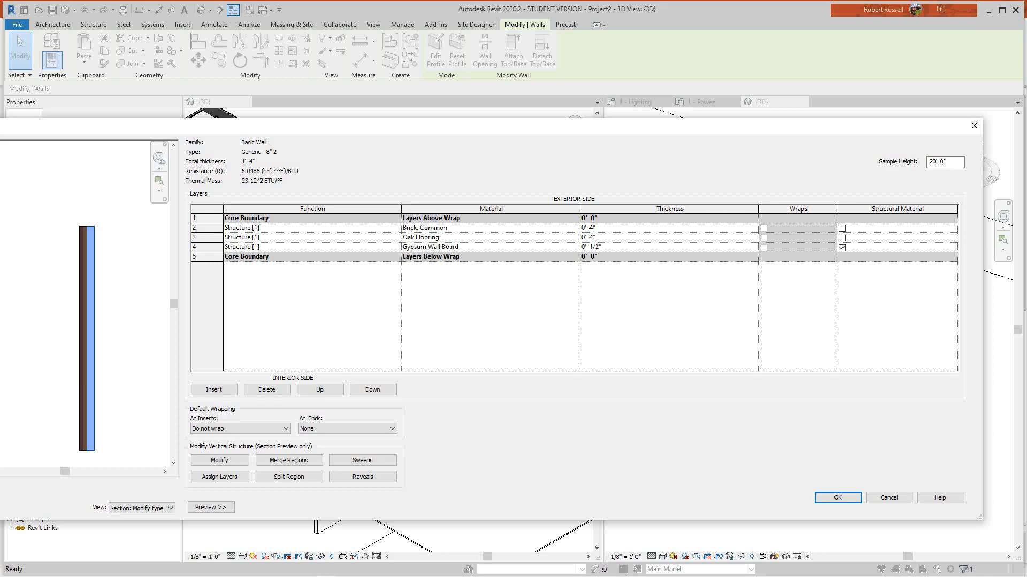
click(837, 497)
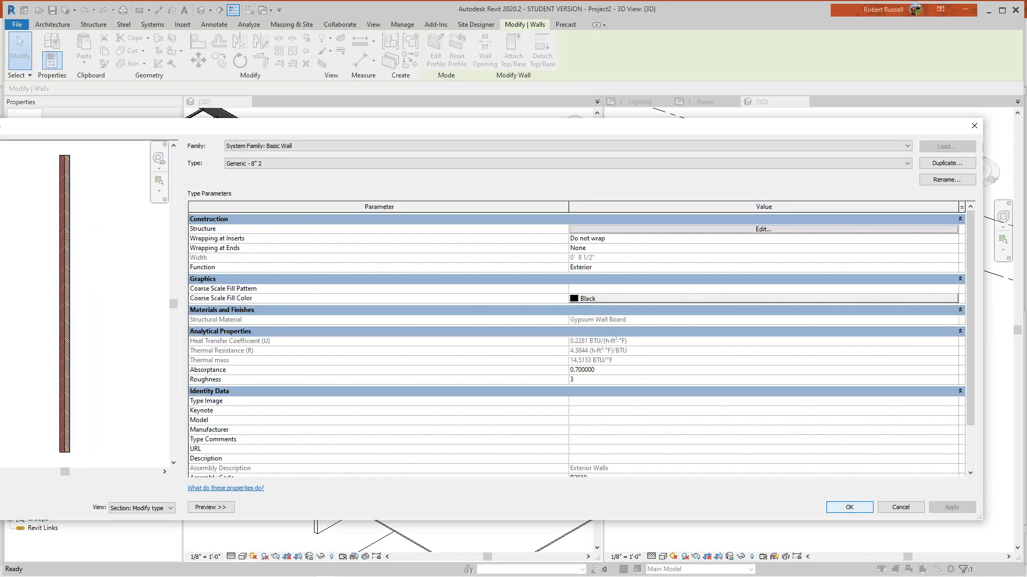
click(849, 507)
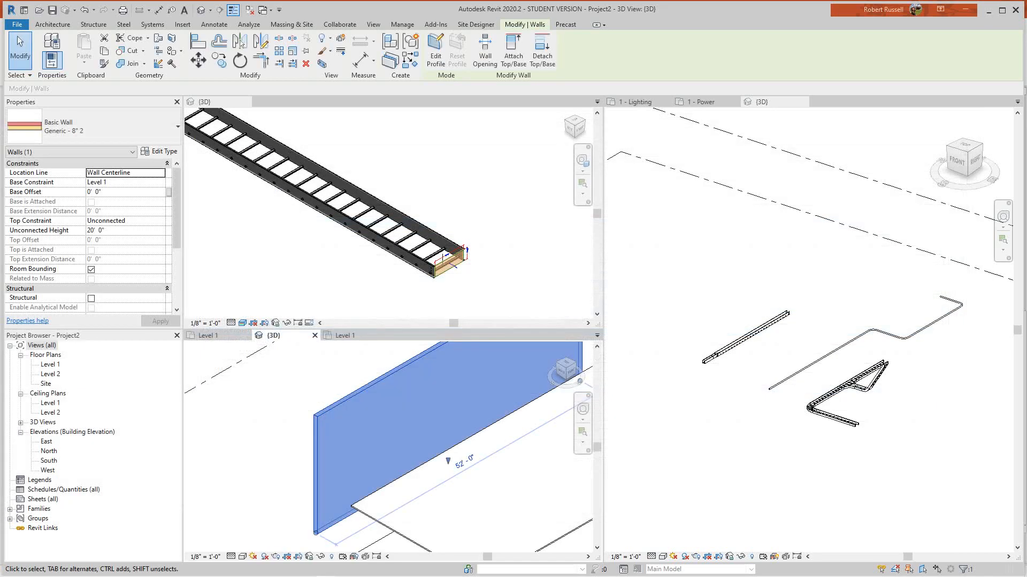
Set the visual style of Project2's 3D view with the wall and floors to Realistic, leaving the wall deselected
click(275, 416)
scroll(275, 416, down, 2)
middle_drag(275, 416, 336, 384)
scroll(249, 397, down, 1)
scroll(389, 423, down, 2)
click(243, 557)
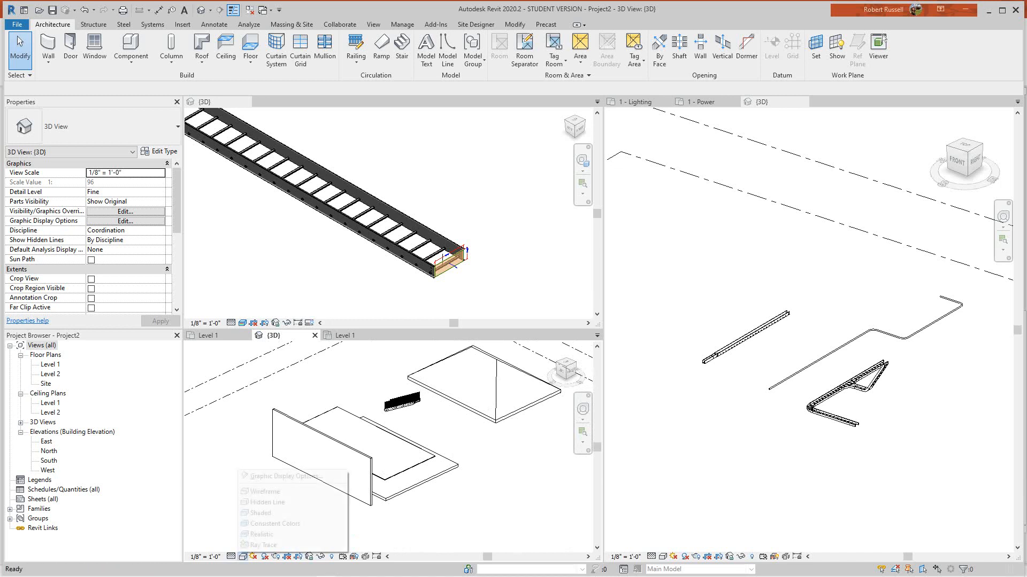
key(Escape)
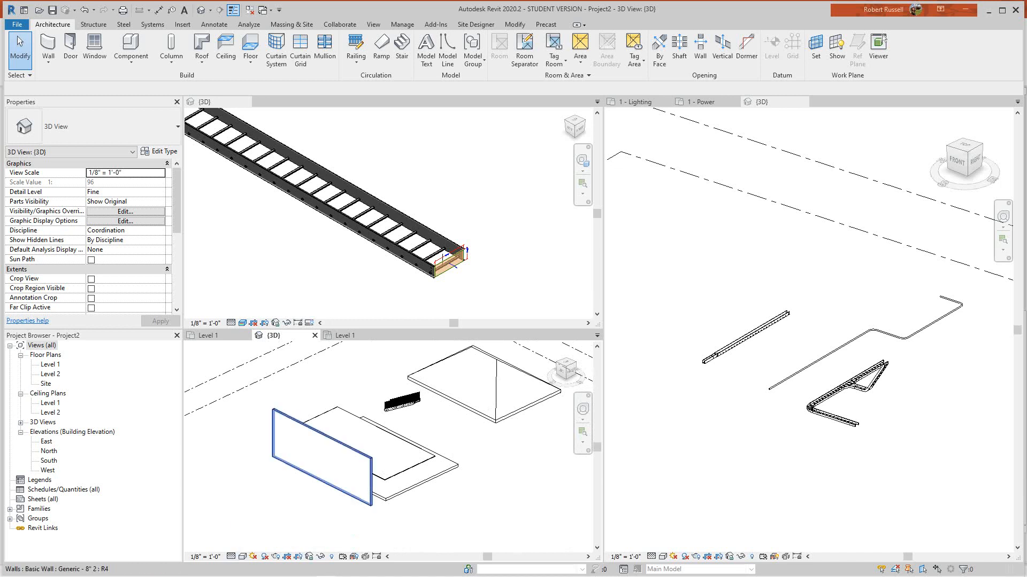
click(322, 482)
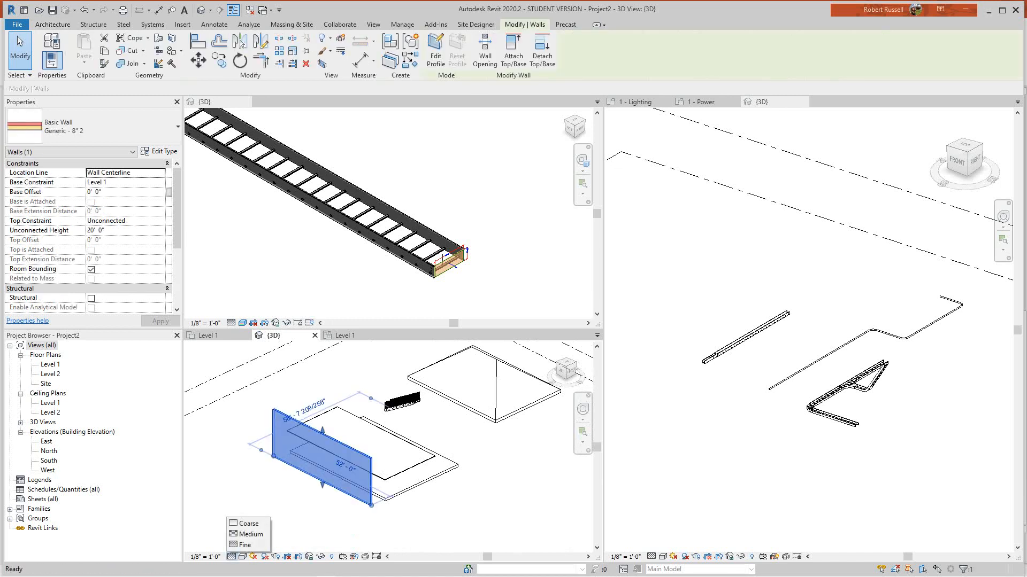
click(243, 557)
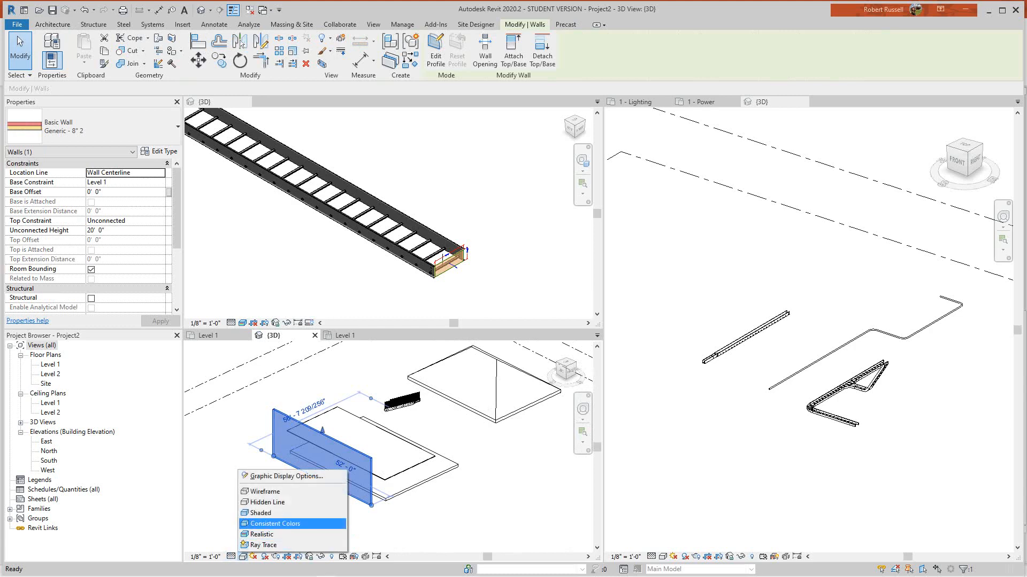
click(261, 534)
key(Escape)
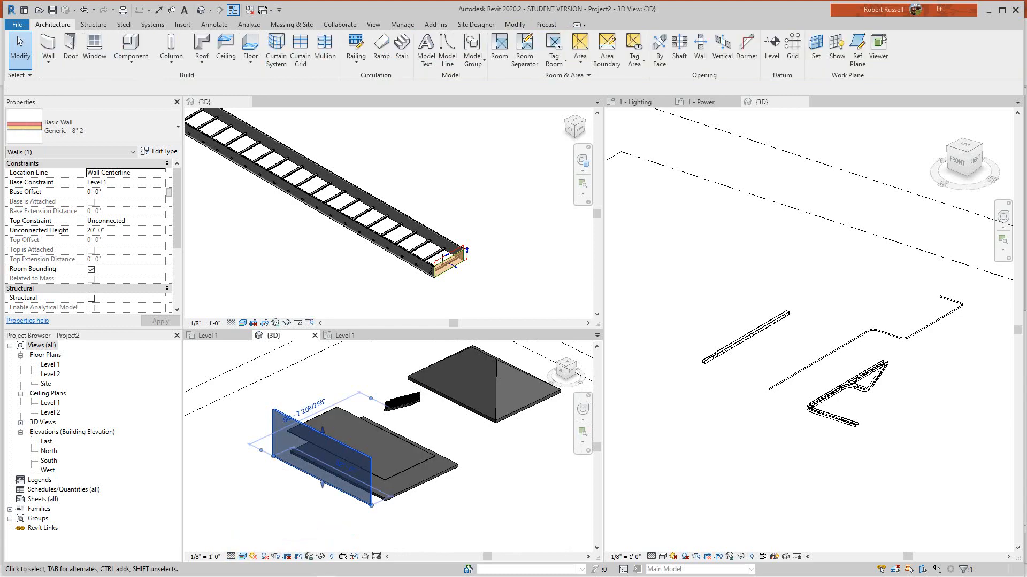
Orbit around the model to examine the exterior face of the layered wall
scroll(384, 443, up, 2)
shift+middle_drag(384, 442, 299, 455)
scroll(388, 447, down, 3)
middle_drag(389, 423, 392, 468)
scroll(239, 377, up, 4)
scroll(389, 448, down, 5)
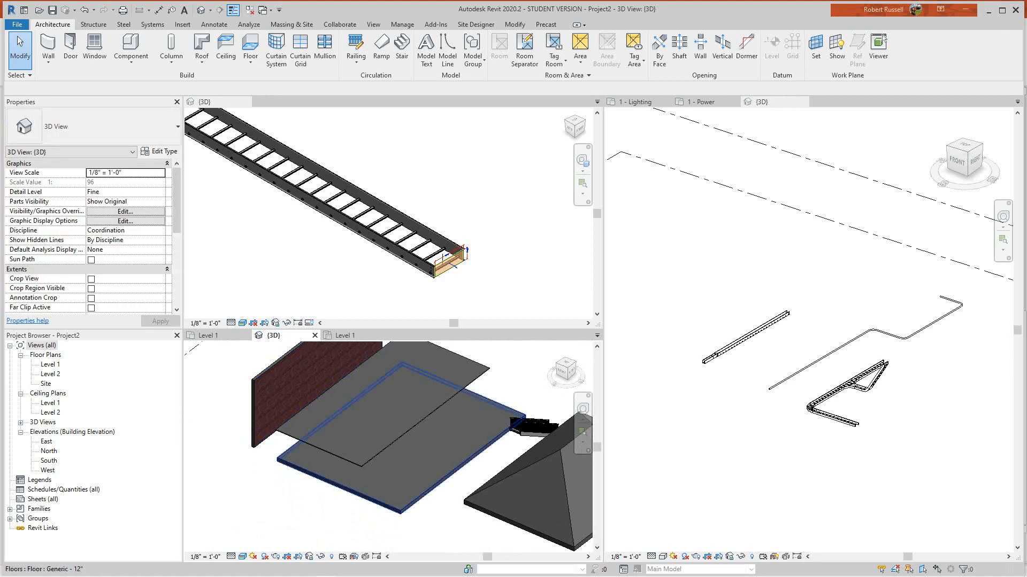
Review the type properties of the generic 12" floor in Project2's 3D view and close them without changes
click(438, 455)
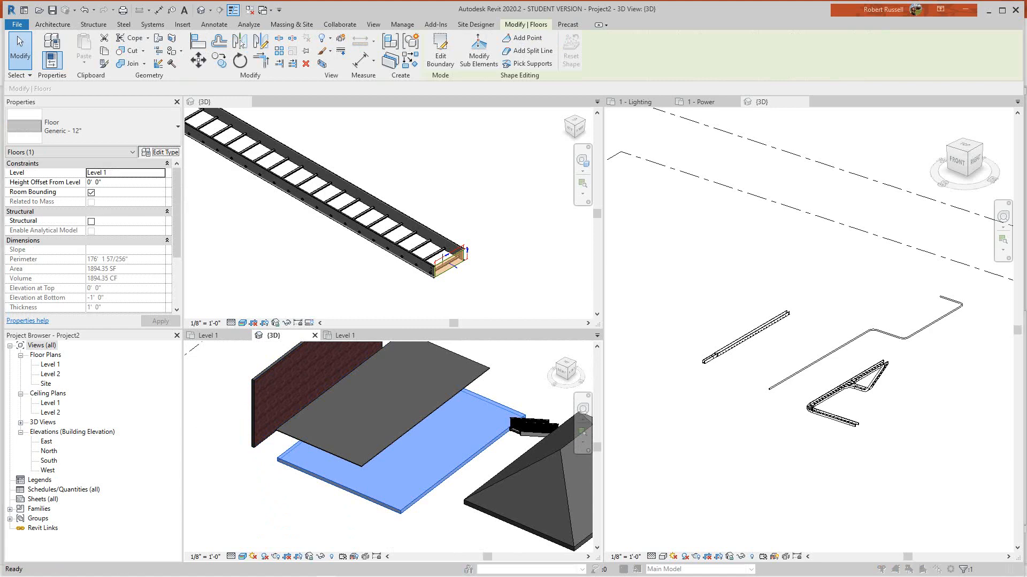
click(159, 151)
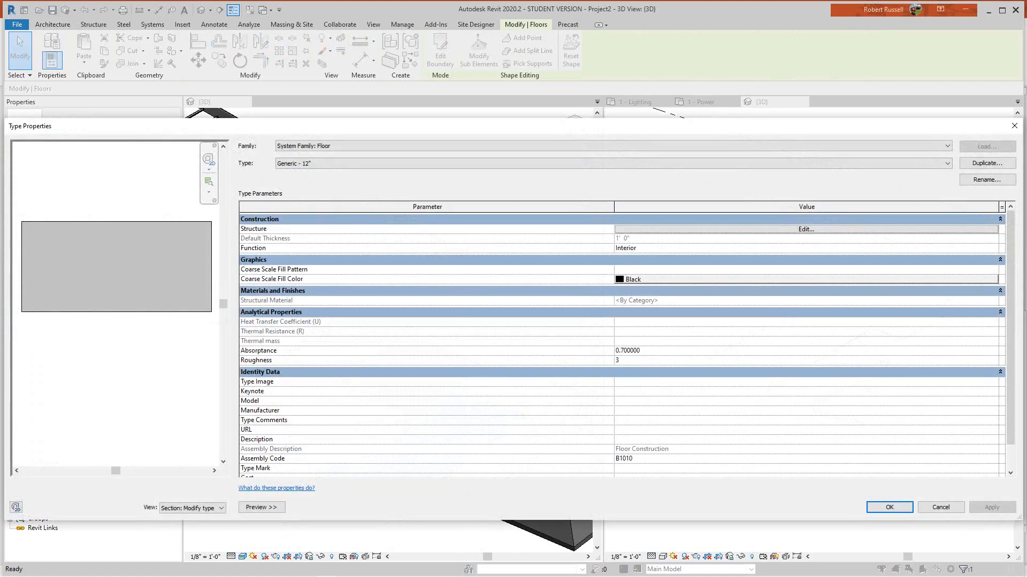
click(941, 507)
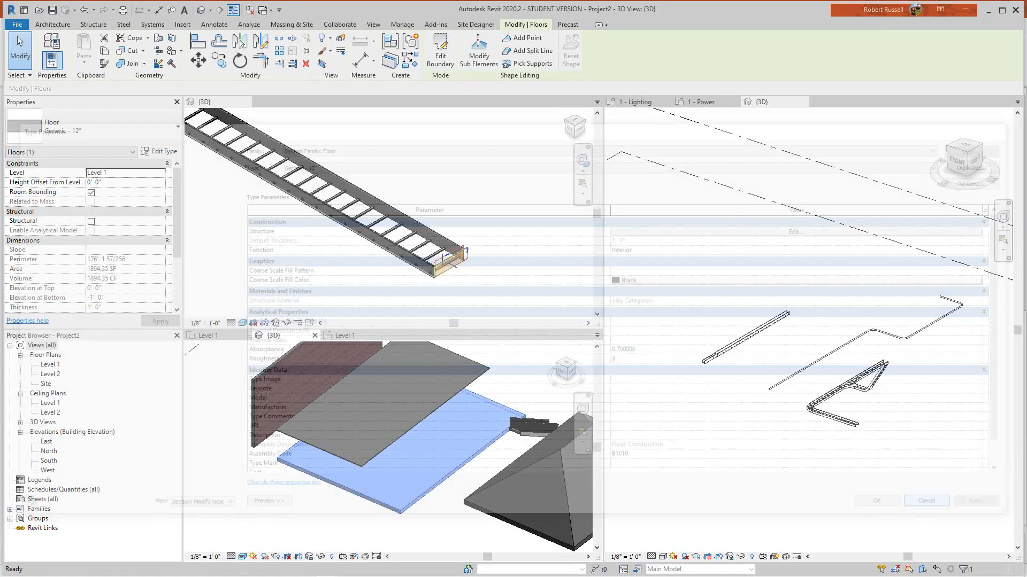
Examine the wall, floors, stair and roof together in Project2's 3D view
scroll(557, 454, down, 1)
middle_drag(557, 454, 454, 461)
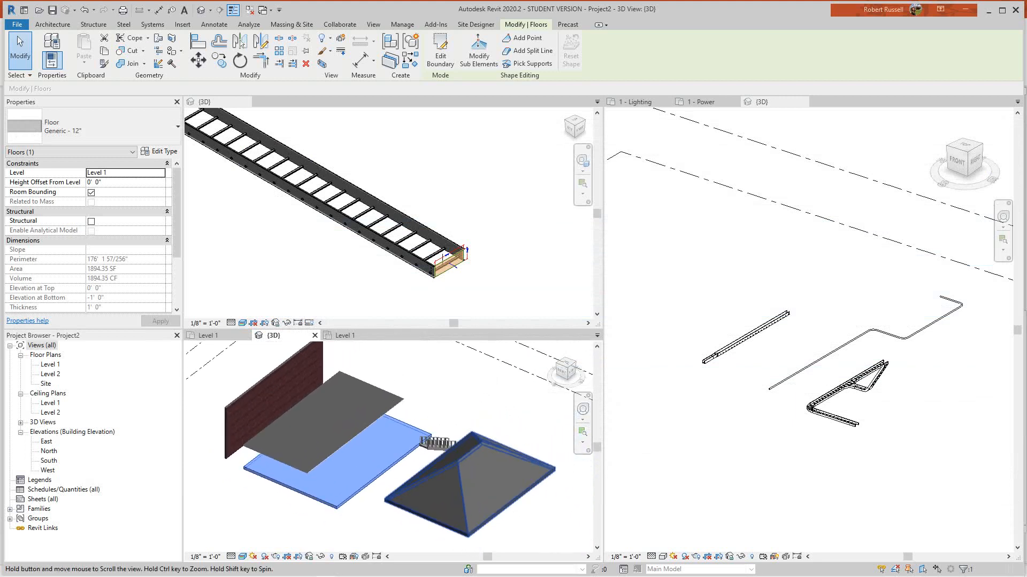
scroll(454, 461, up, 1)
scroll(466, 475, down, 2)
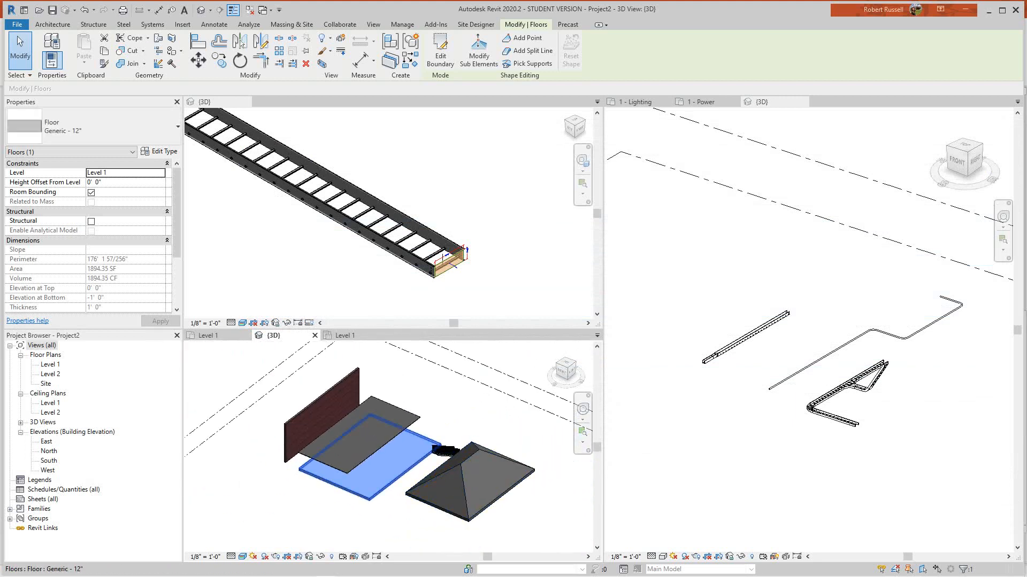
scroll(449, 452, down, 2)
middle_drag(449, 452, 342, 465)
scroll(324, 441, down, 2)
scroll(422, 306, up, 1)
scroll(421, 309, down, 2)
scroll(422, 493, down, 1)
middle_drag(421, 493, 425, 502)
scroll(802, 422, up, 2)
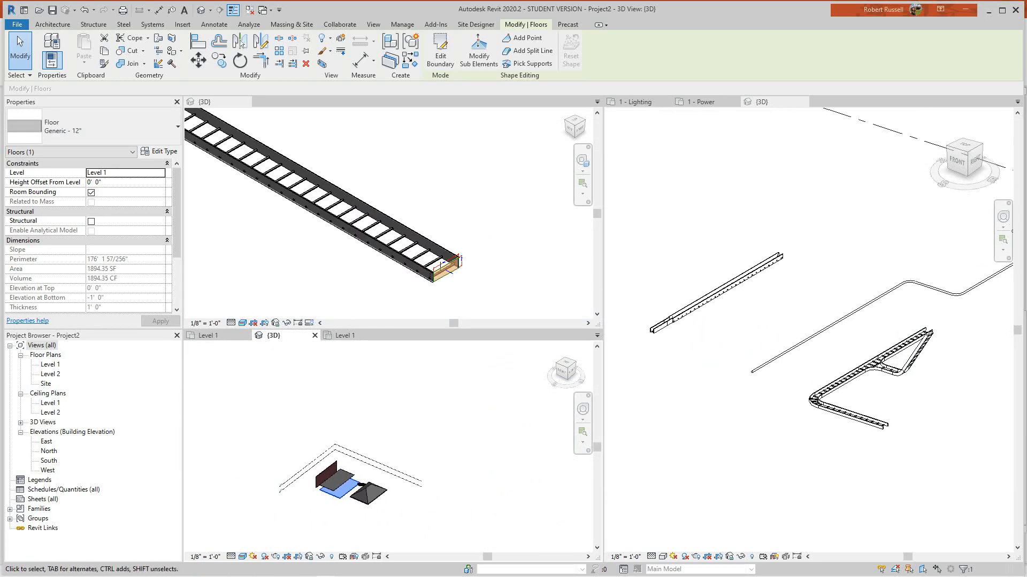
Review the straight Rigid Nonmetallic Conduit's type properties in Project1, checking the option to duplicate the type without creating one
scroll(776, 340, up, 1)
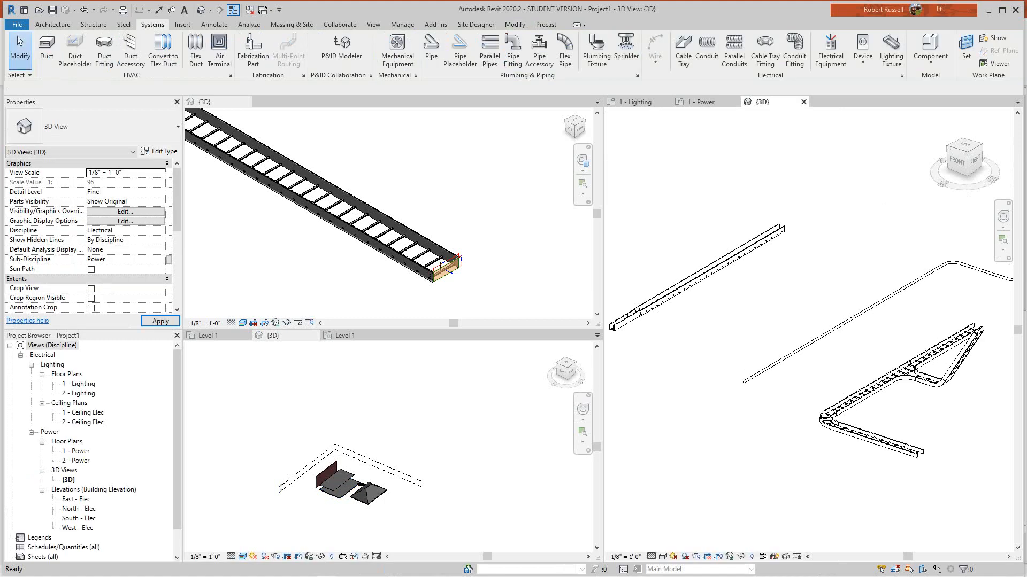
scroll(749, 405, down, 1)
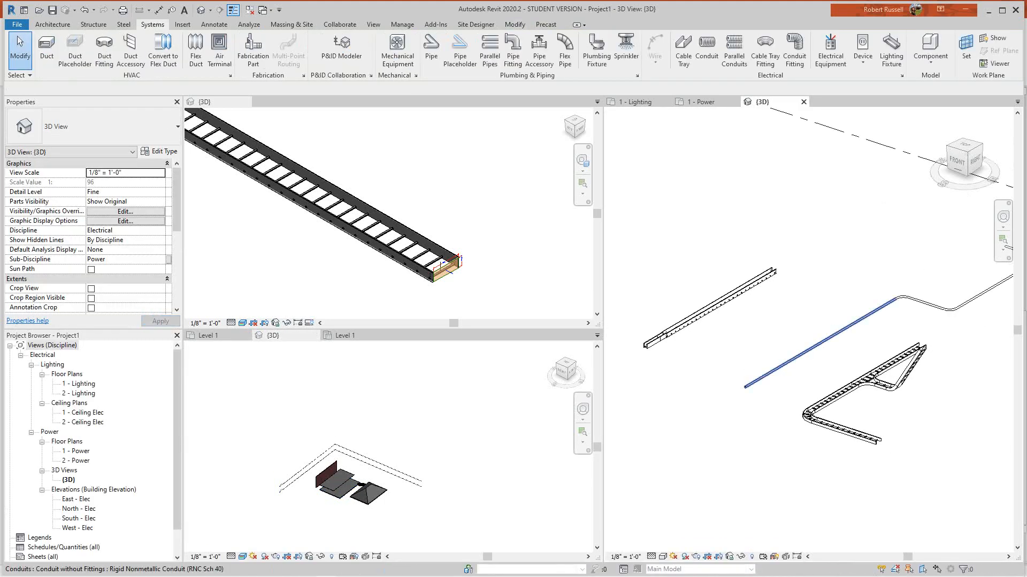
click(782, 365)
right_click(782, 366)
key(Escape)
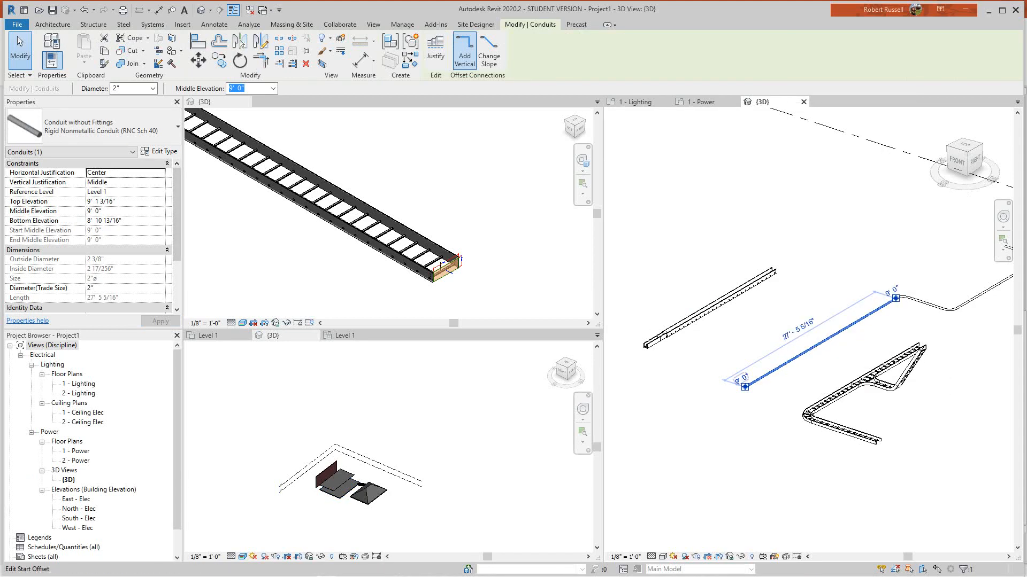
click(159, 152)
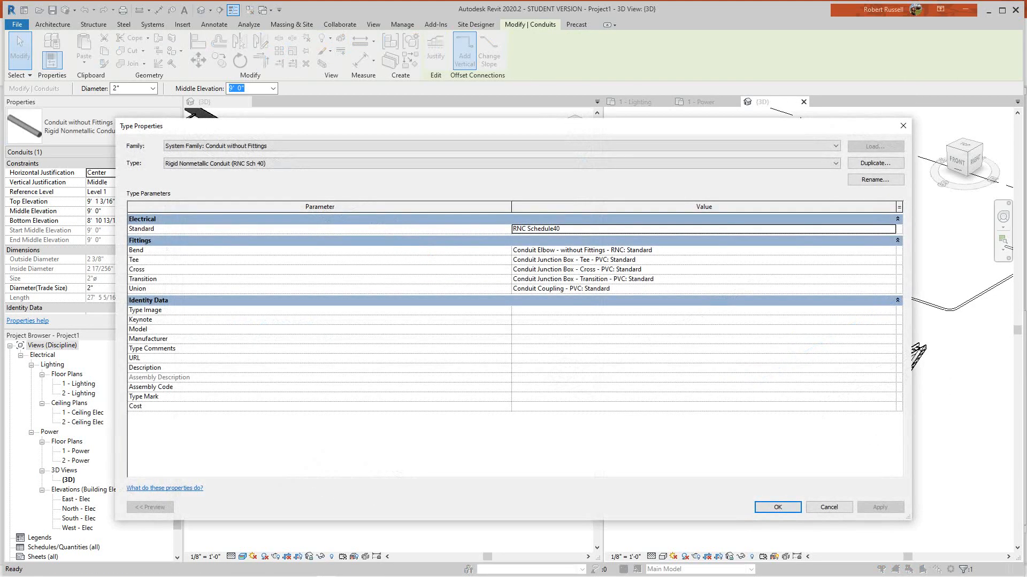
click(875, 163)
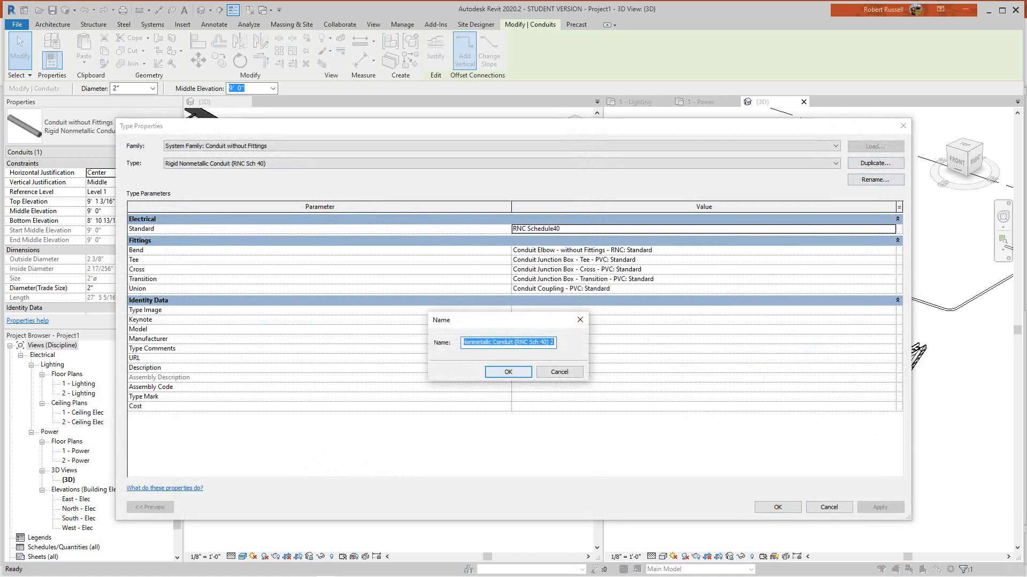
click(559, 371)
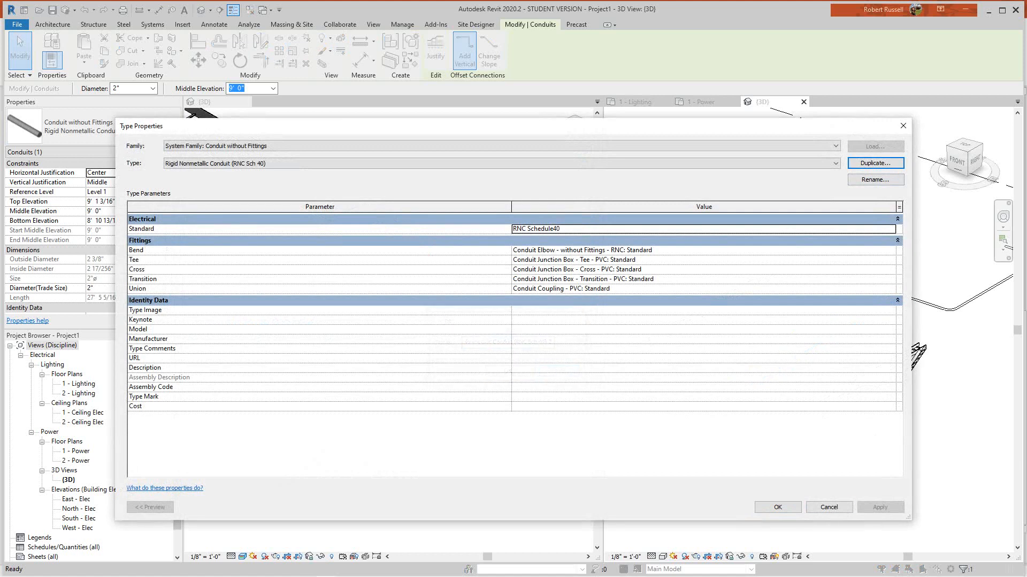
click(829, 507)
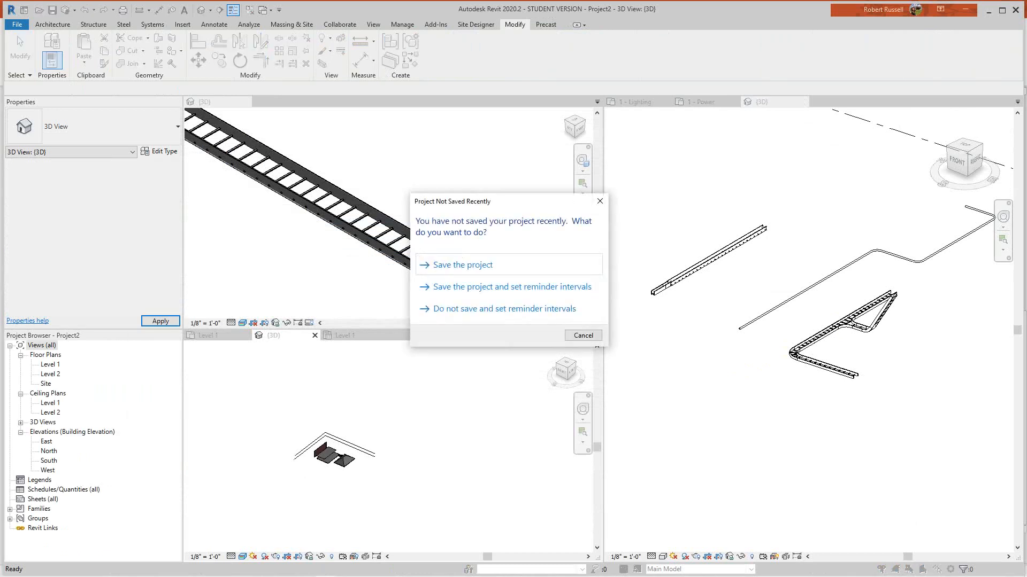
Dismiss the save reminder and bring Project2's wall, floors and roof into closer view
click(582, 335)
middle_drag(383, 449, 492, 457)
scroll(373, 405, up, 2)
scroll(405, 435, up, 5)
scroll(407, 464, up, 1)
scroll(470, 387, down, 1)
middle_drag(470, 387, 461, 390)
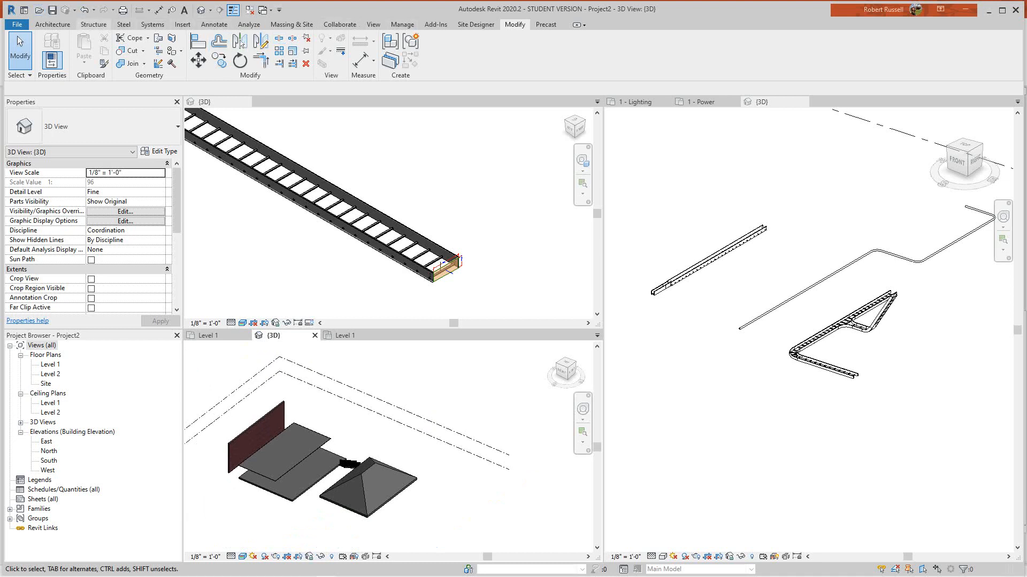
Start an in-place model in the Generic Models category, keeping the default name
click(52, 25)
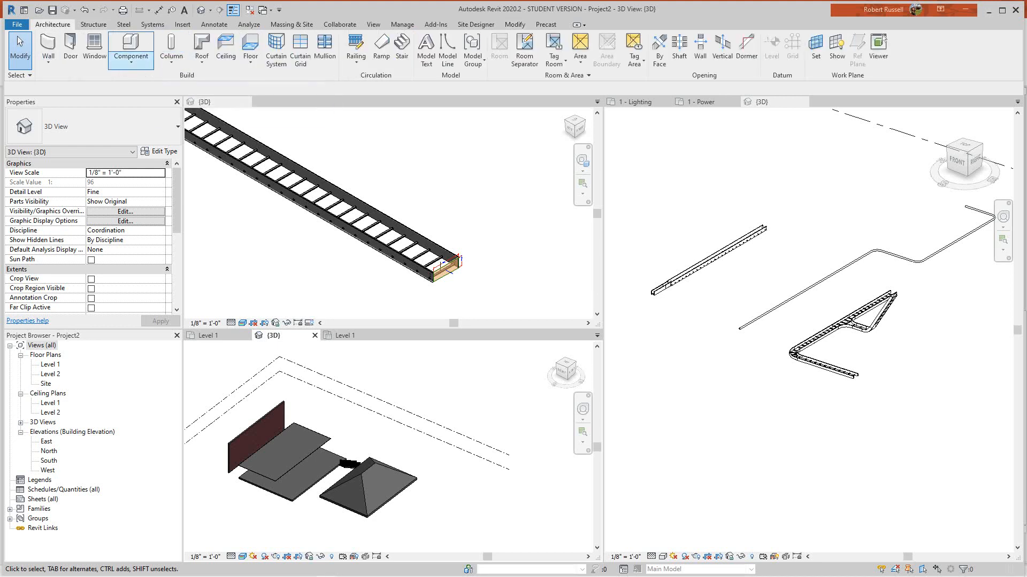
click(131, 59)
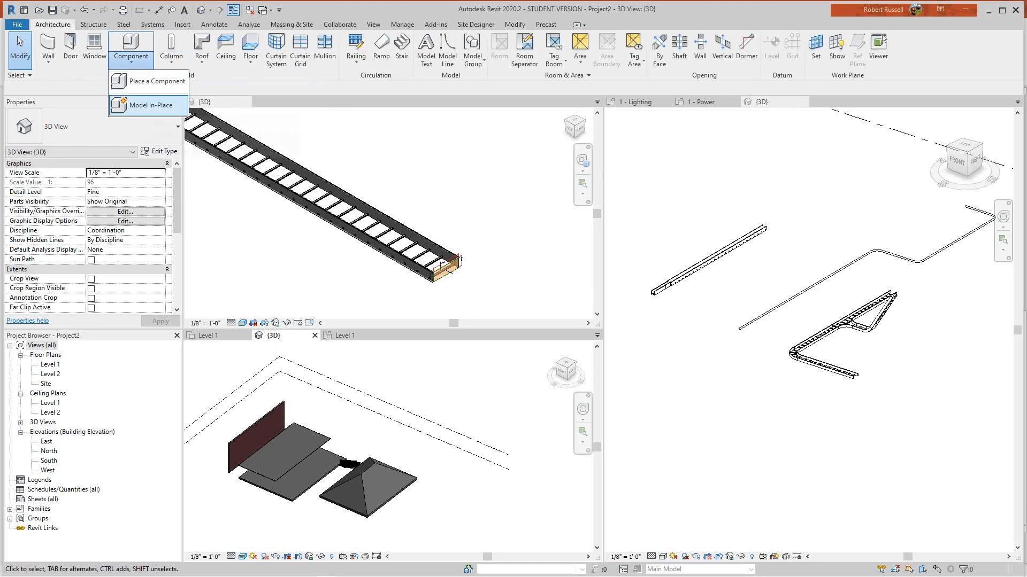
click(150, 105)
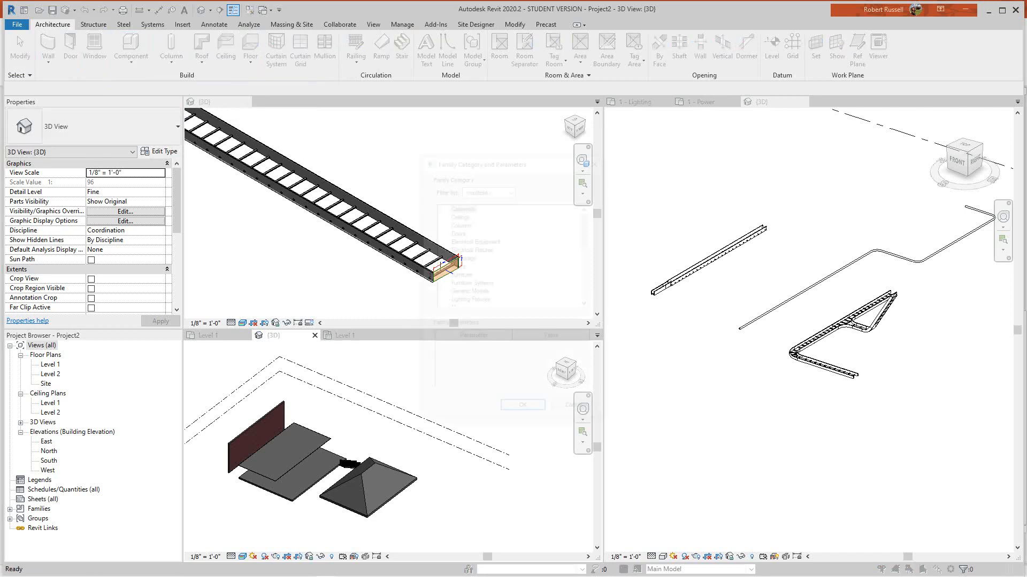
scroll(513, 254, down, 2)
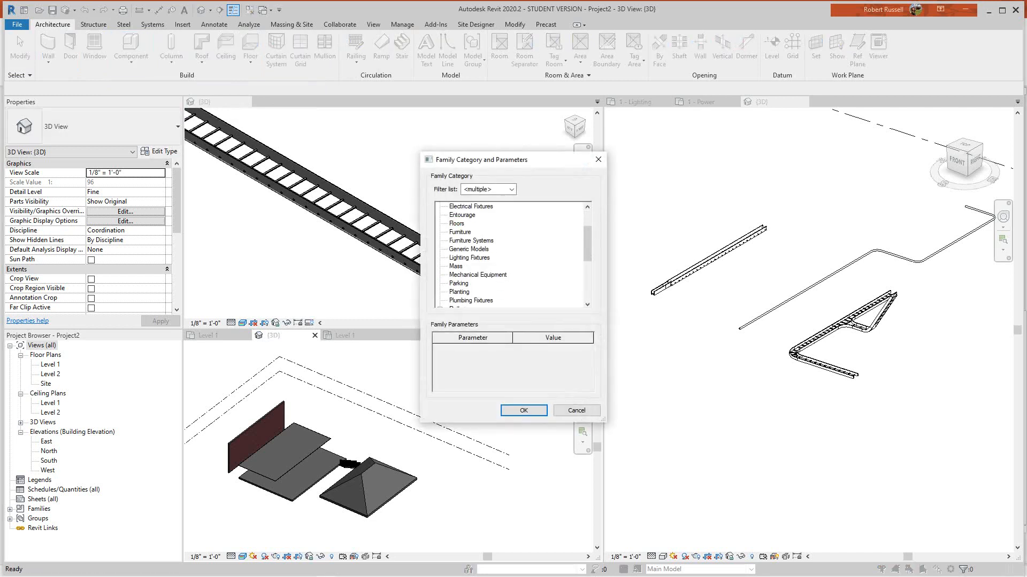
scroll(512, 254, down, 2)
scroll(513, 254, up, 2)
click(469, 249)
key(Return)
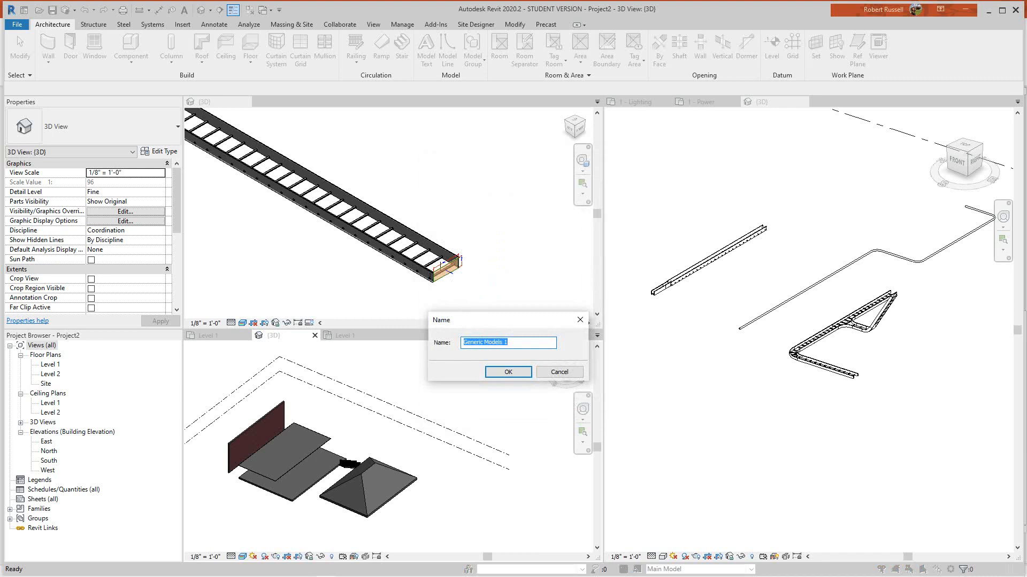
key(Return)
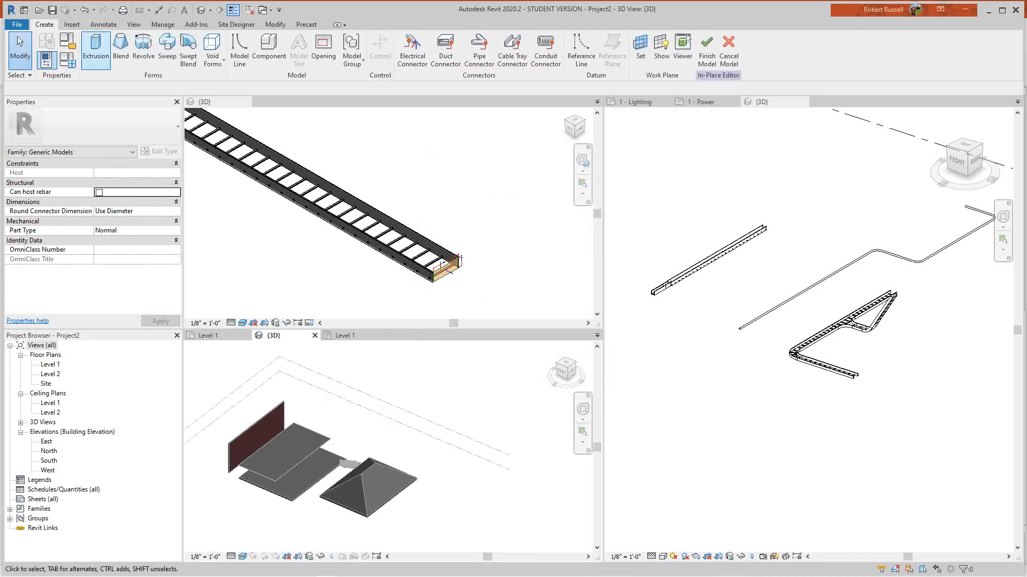
Sketch a rectangular extrusion profile about 17' by 5'-6" on the open ground beyond the hip roof
scroll(373, 397, up, 3)
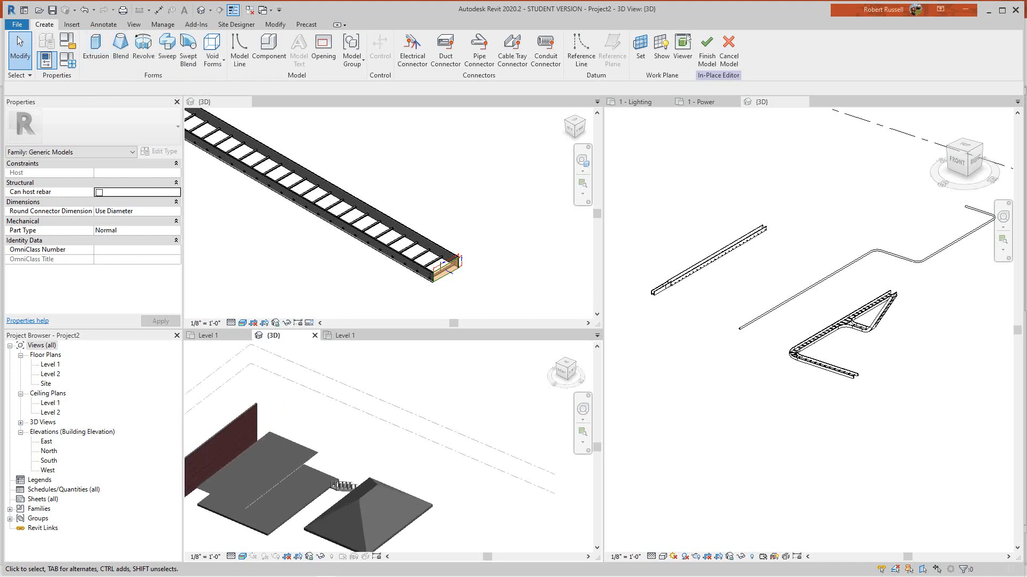
click(96, 50)
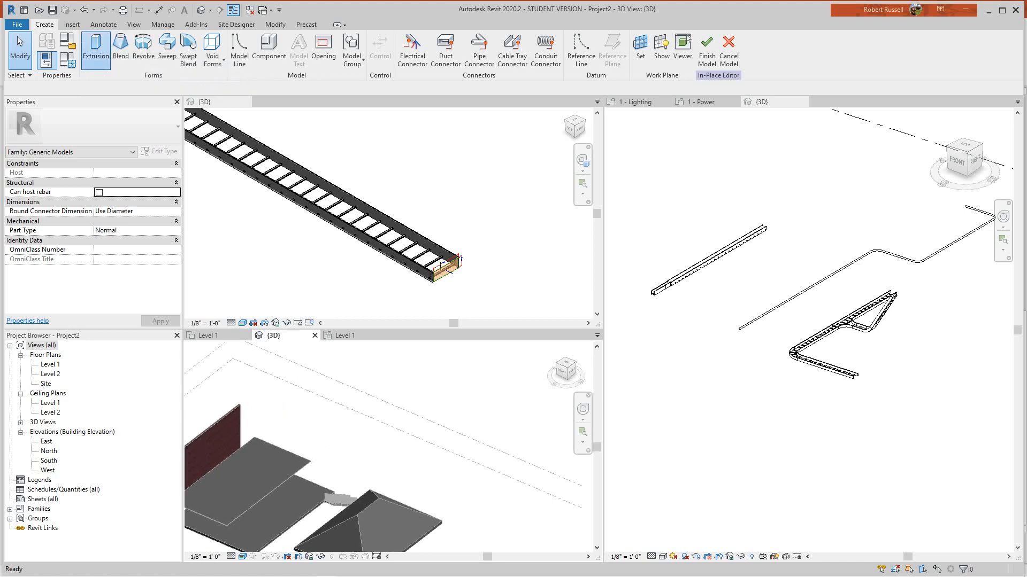
click(377, 438)
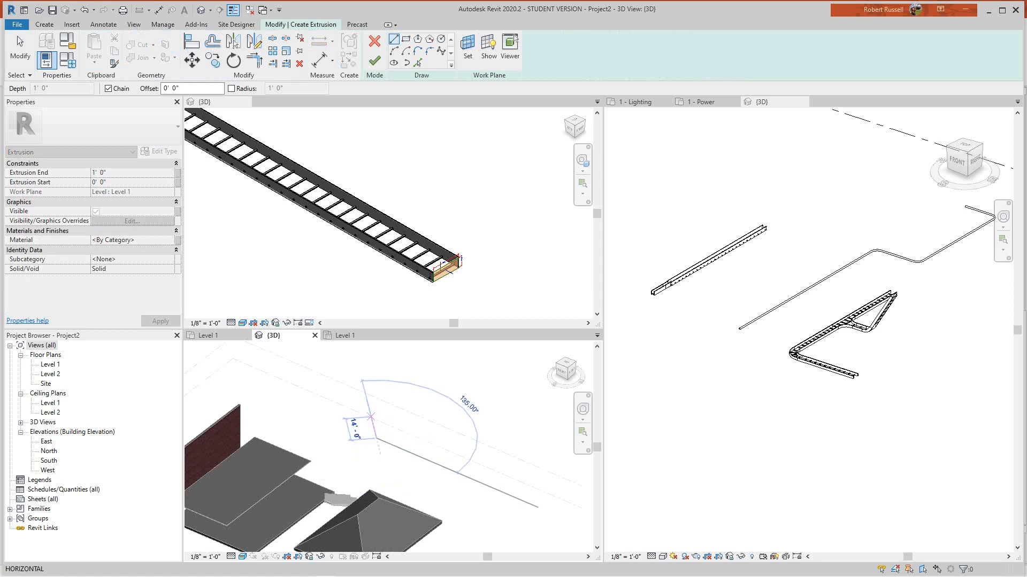
click(406, 38)
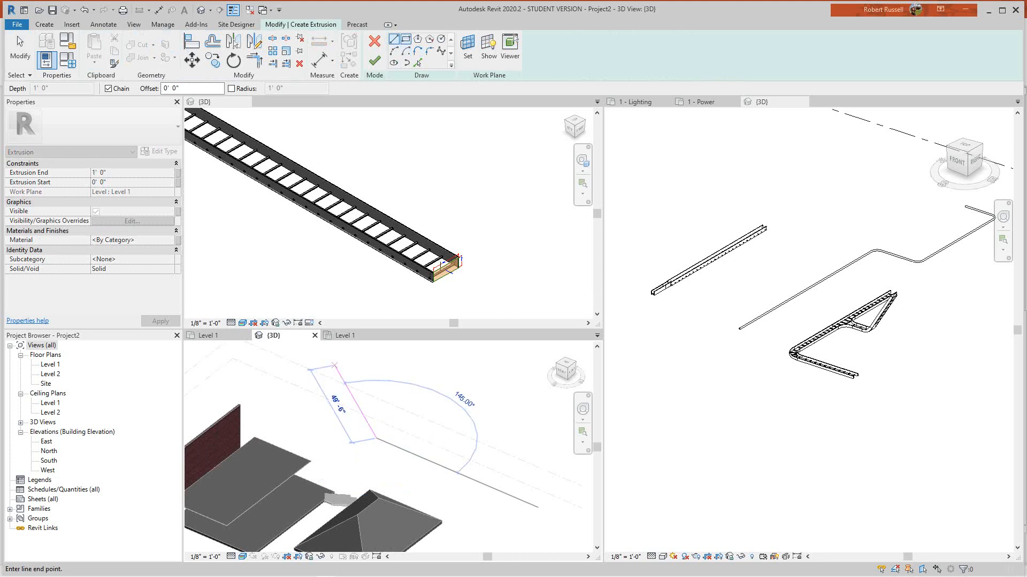
click(392, 458)
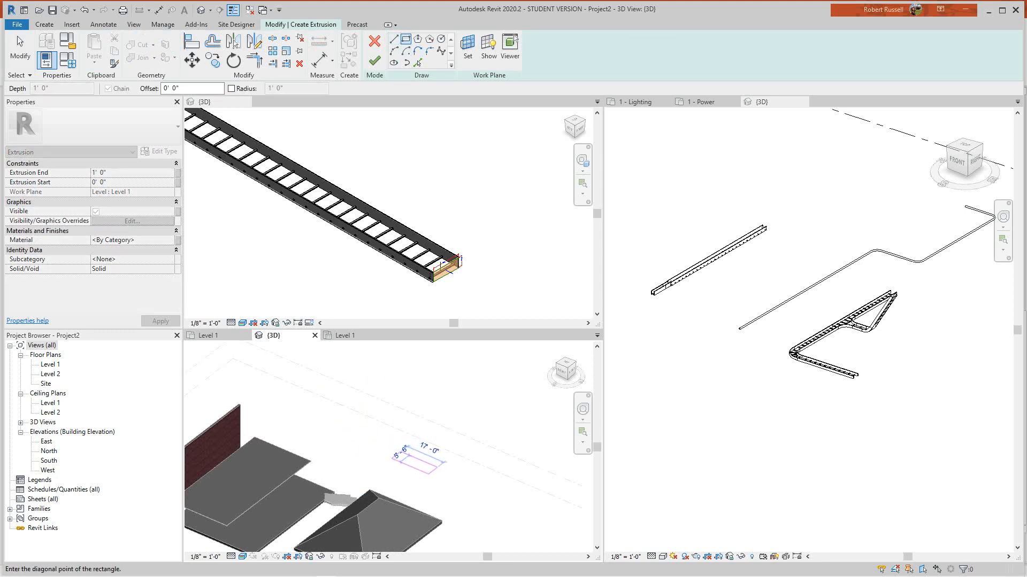
click(422, 475)
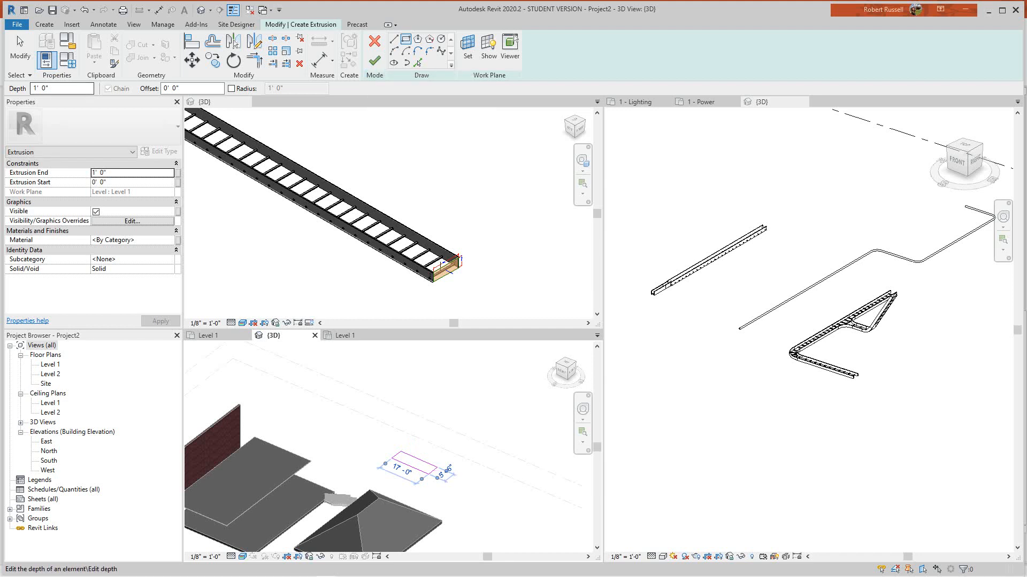
Set the extrusion depth to 3' and finish both the sketch and the in-place model
drag(38, 88, 33, 89)
text(3)
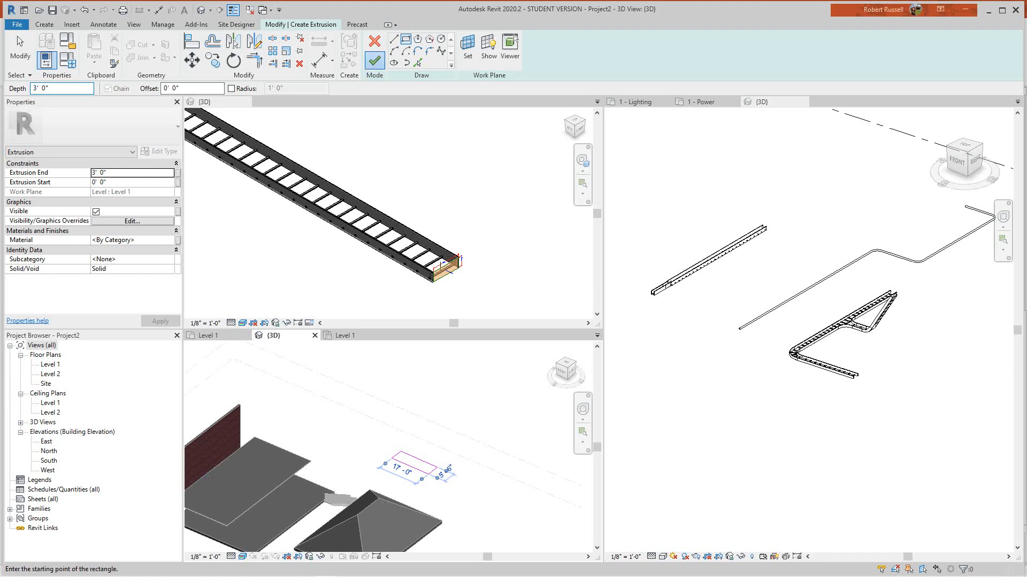
click(375, 60)
scroll(414, 459, up, 3)
middle_drag(415, 460, 415, 443)
scroll(423, 454, down, 3)
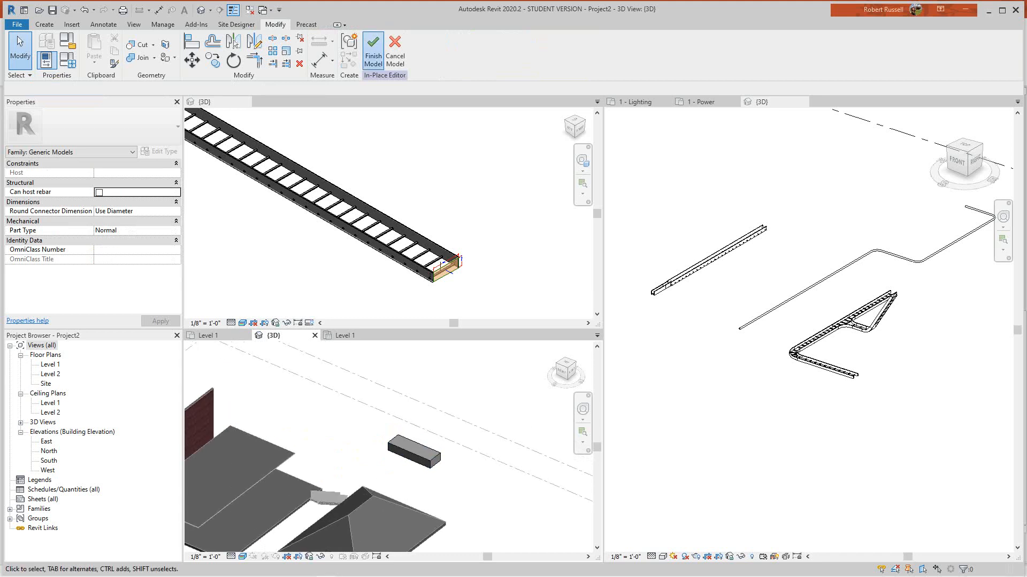
click(373, 56)
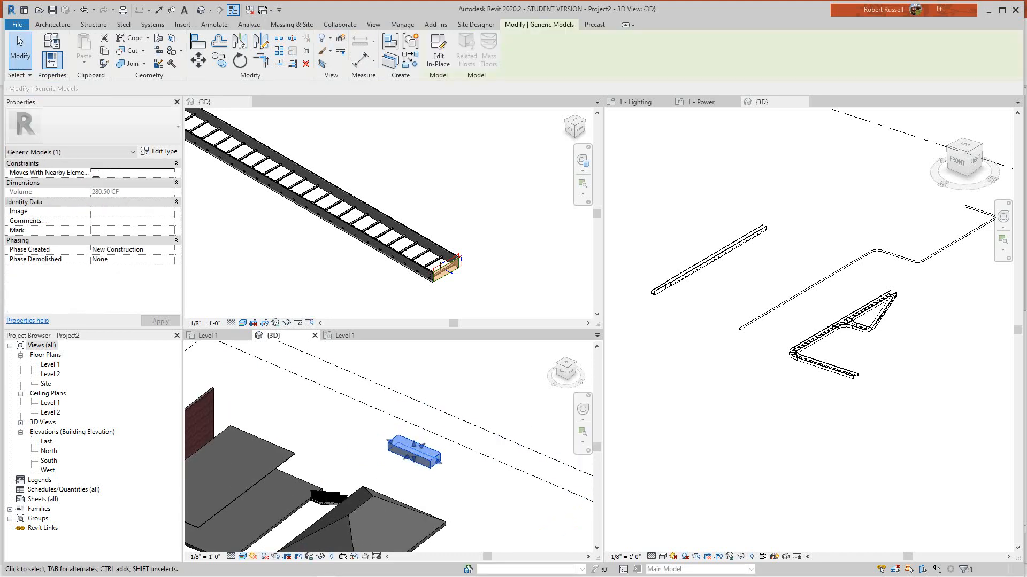
Reopen the generic box for in-place editing, inspect its extrusion, and leave it deselected
click(439, 53)
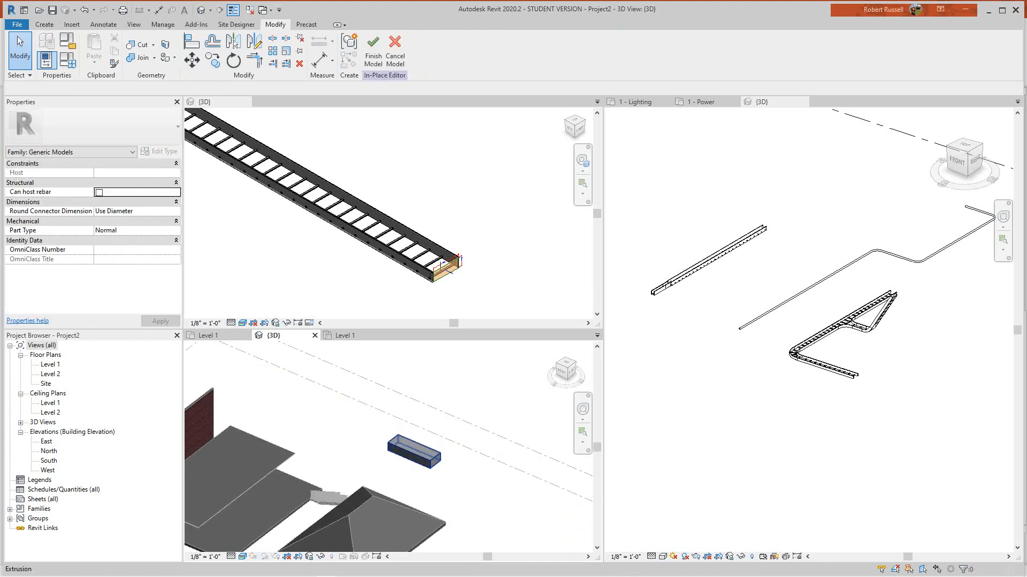
scroll(430, 464, up, 3)
click(430, 464)
scroll(406, 441, up, 2)
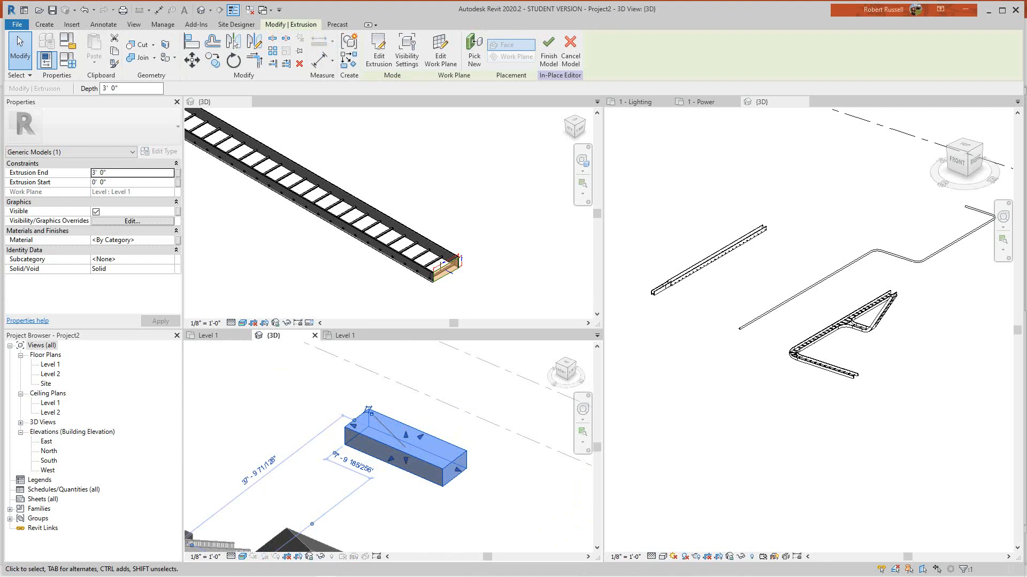
scroll(266, 413, down, 2)
key(Escape)
scroll(428, 463, down, 3)
scroll(385, 497, down, 2)
scroll(326, 240, up, 2)
scroll(355, 263, down, 4)
Examine the ladder tray family's 3D view and the cable tray and conduit runs in Project1
click(442, 263)
scroll(442, 264, up, 1)
scroll(334, 245, up, 5)
scroll(334, 245, up, 2)
scroll(838, 354, up, 5)
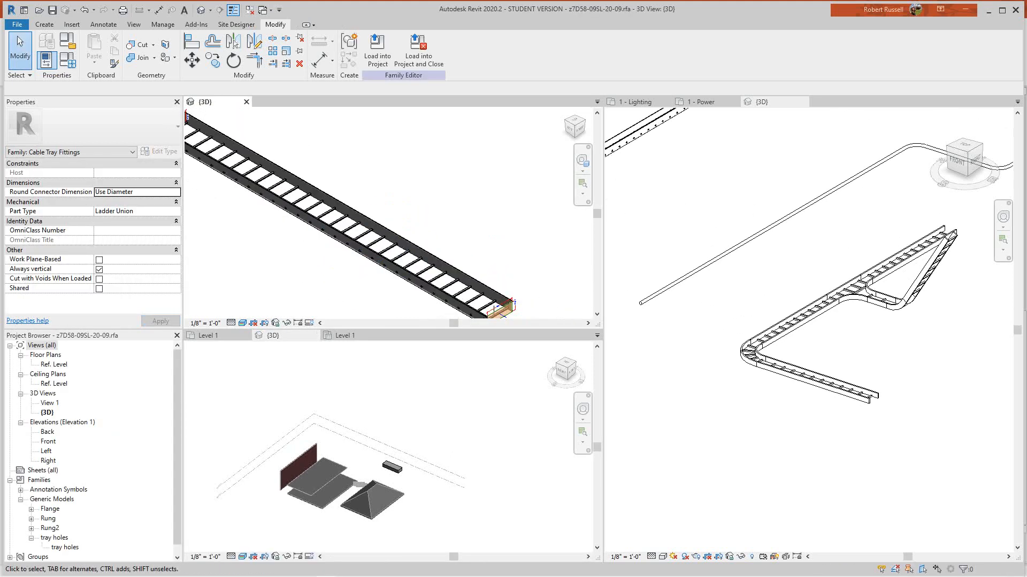
scroll(784, 356, down, 2)
click(804, 383)
scroll(786, 374, down, 2)
middle_drag(782, 342, 704, 355)
scroll(751, 345, up, 2)
scroll(752, 345, down, 2)
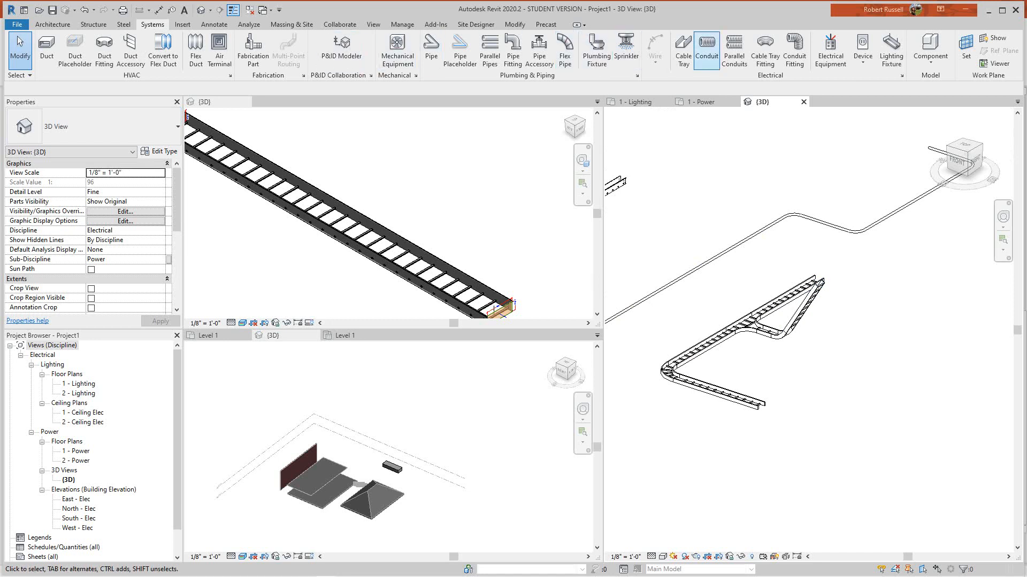
Draw a straight cable tray run about 16'-6" long beside the ladder tray in Project1, using the Wire Mesh Cable Tray with fittings type
click(683, 51)
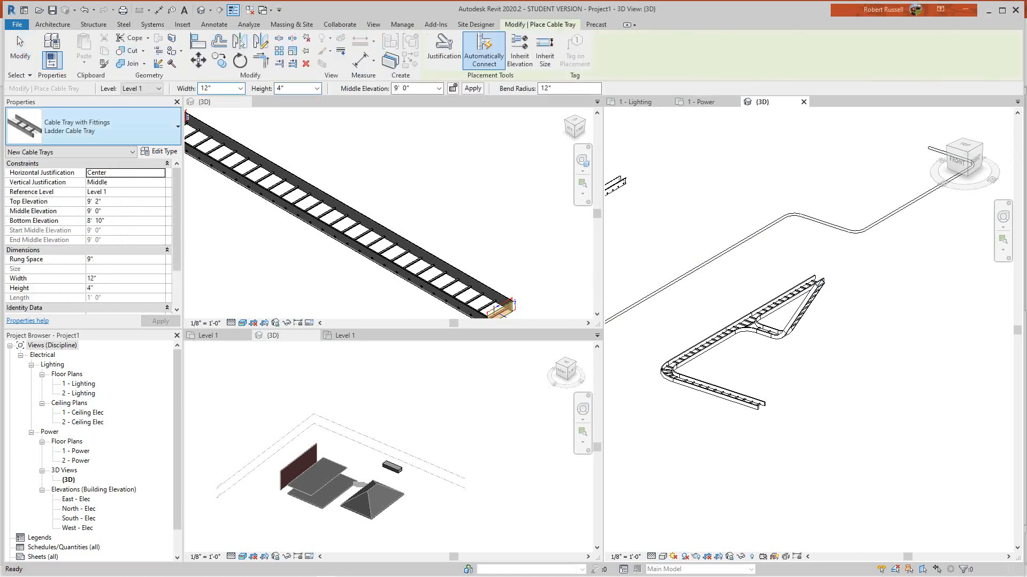
click(134, 126)
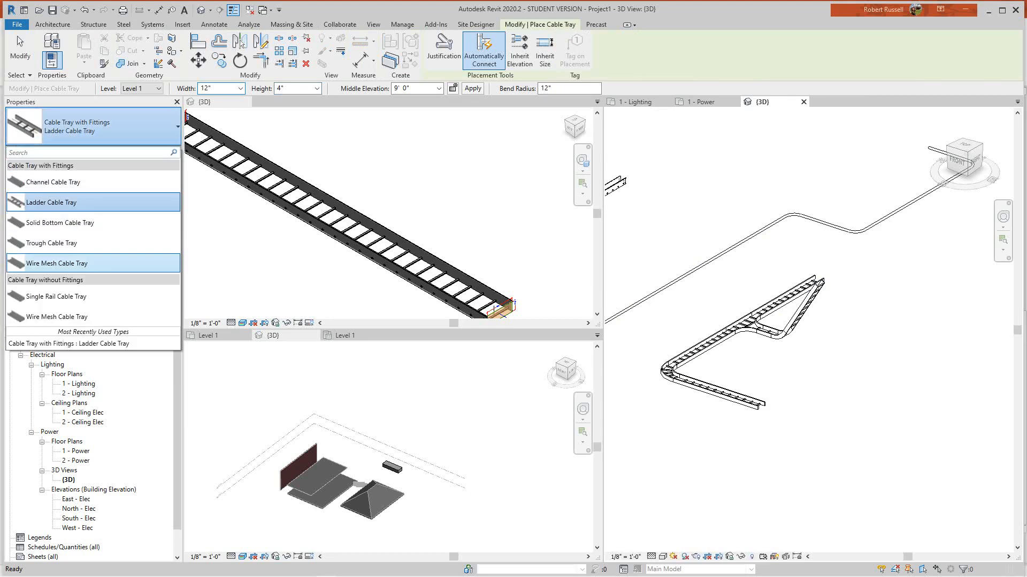
key(Escape)
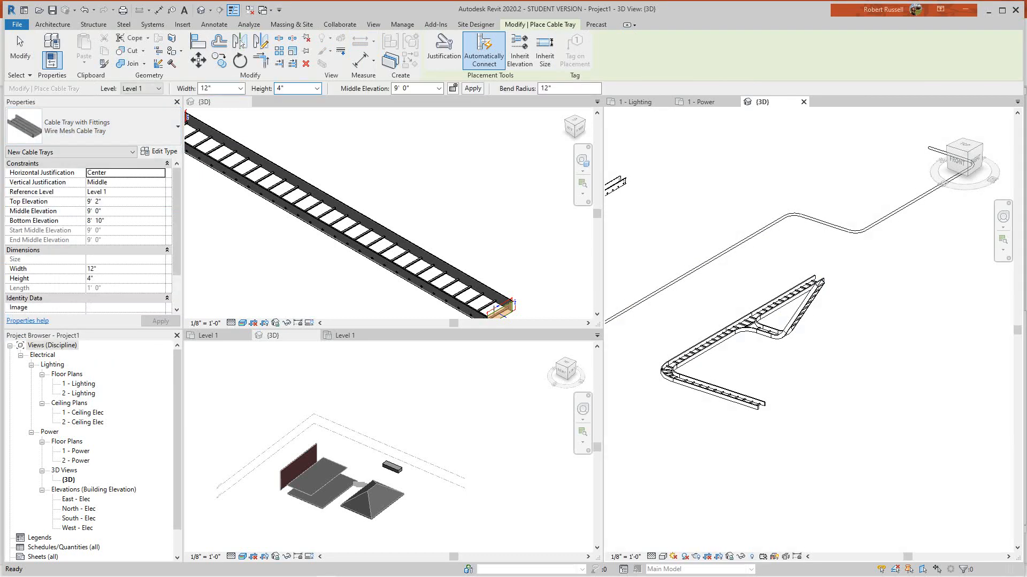
click(808, 390)
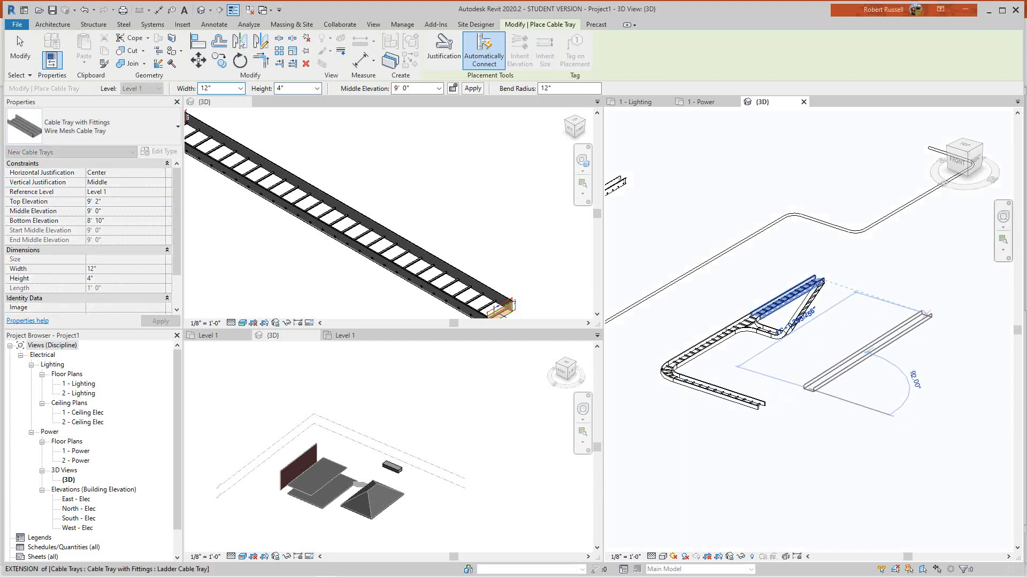
right_click(931, 317)
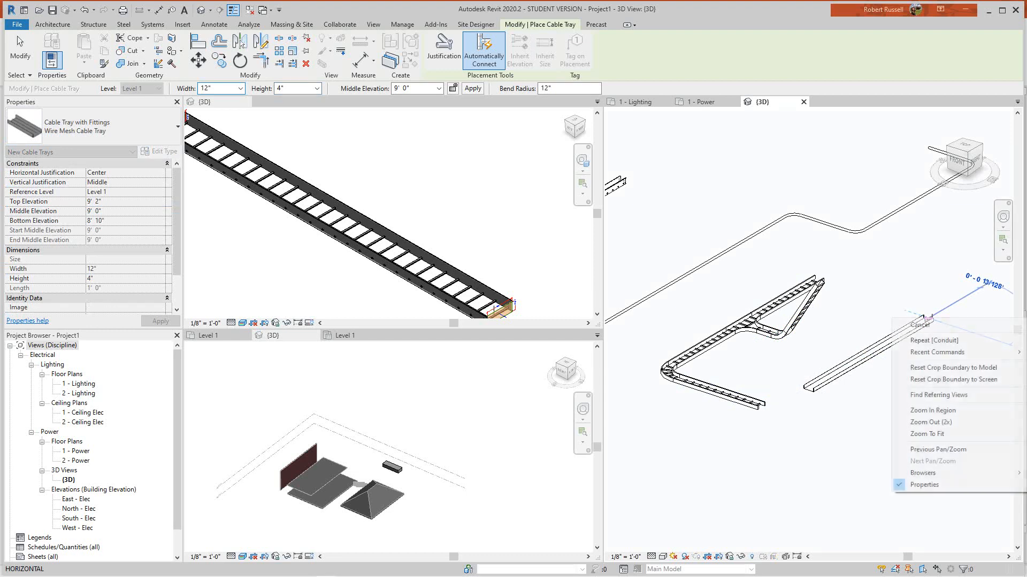
click(920, 325)
scroll(907, 369, up, 4)
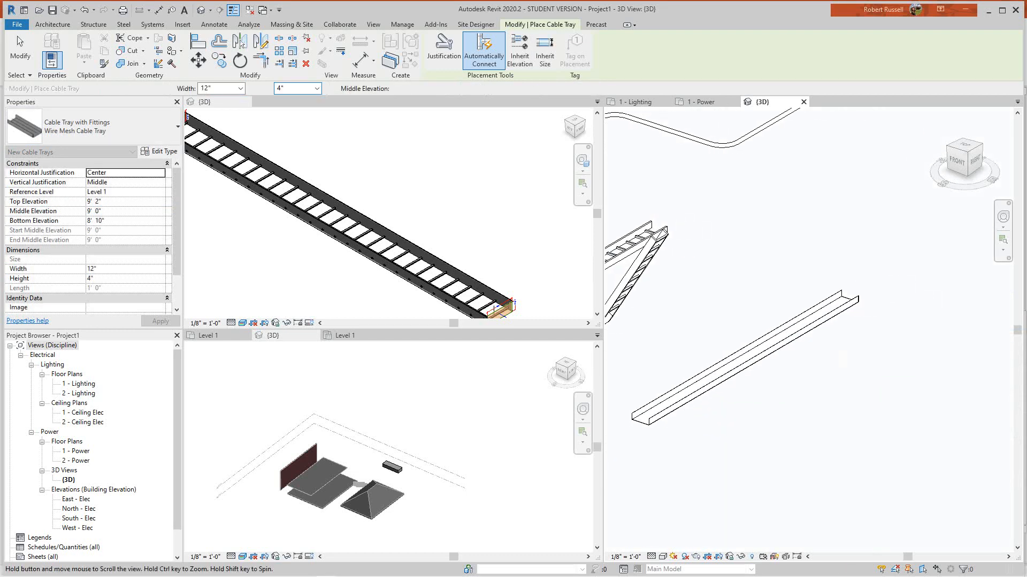
scroll(813, 375, up, 2)
scroll(933, 350, down, 2)
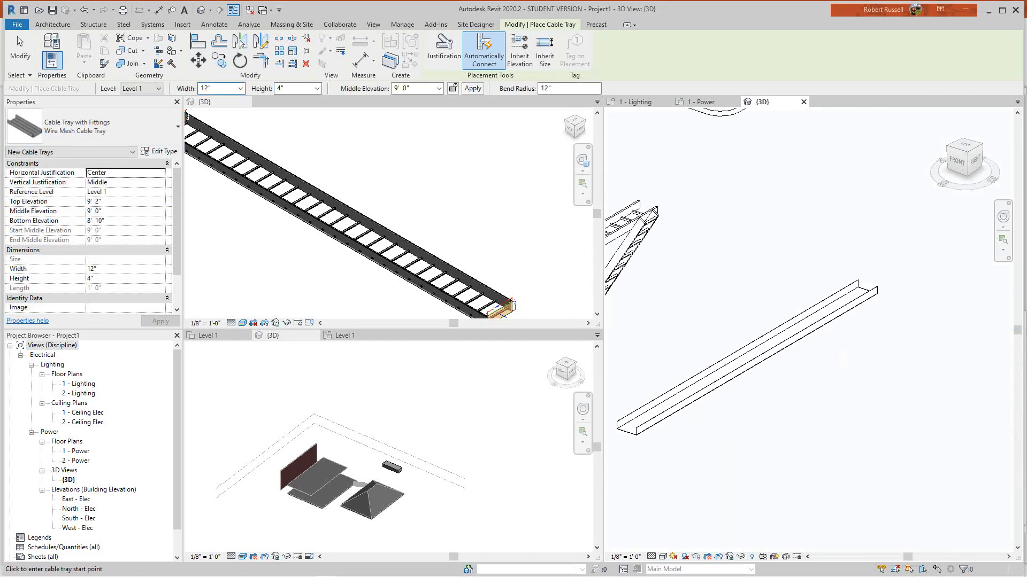
right_click(813, 372)
click(828, 380)
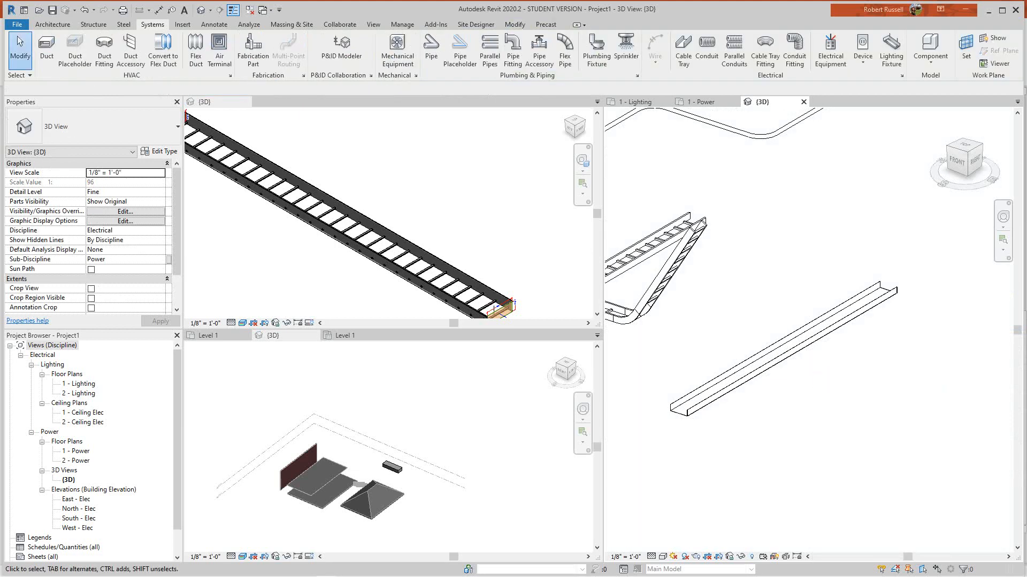
Select the wire mesh tray to inspect its dimensions and properties, and leave it deselected
click(783, 351)
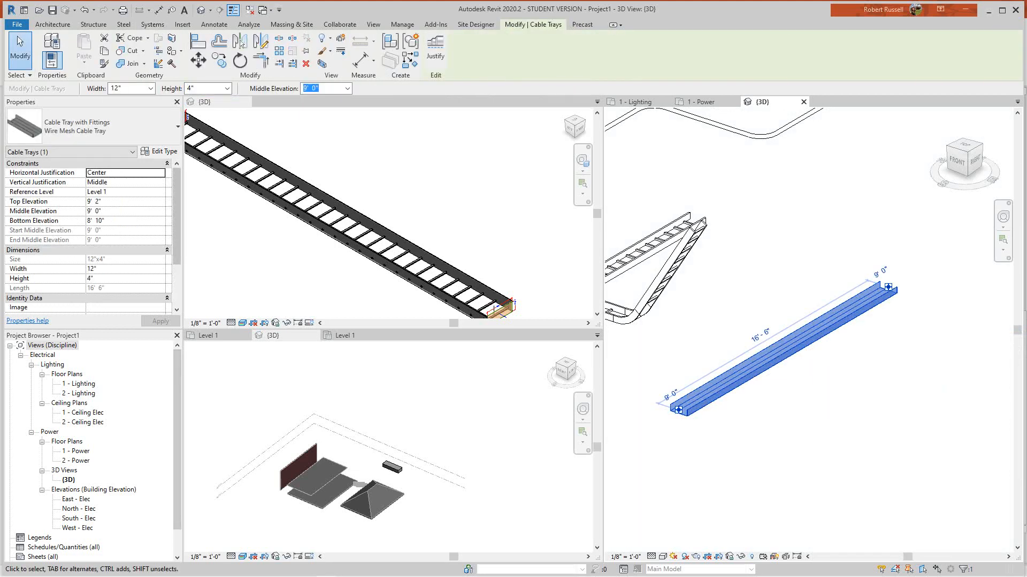
scroll(673, 409, down, 3)
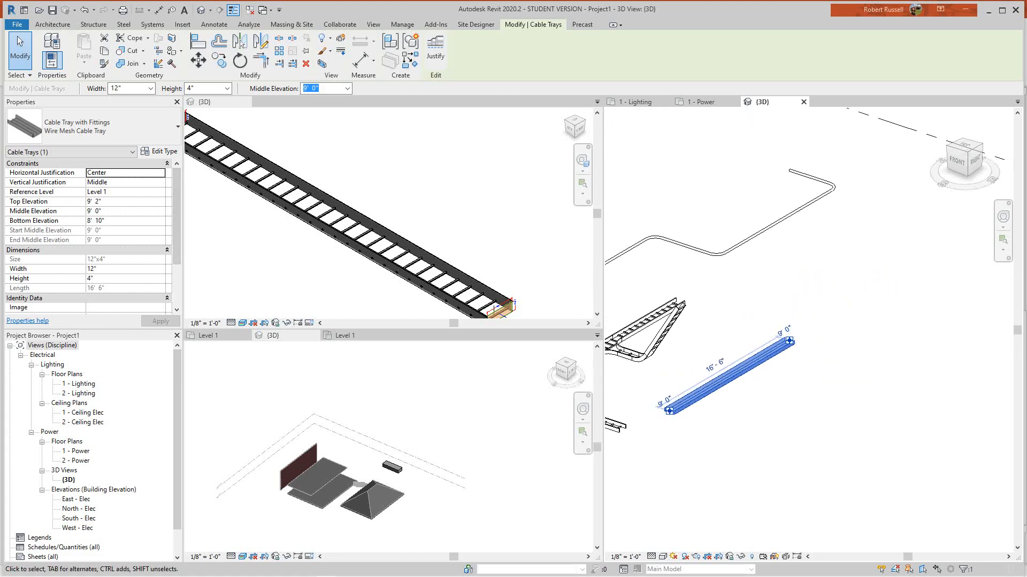
key(Escape)
scroll(736, 409, up, 1)
middle_drag(737, 410, 728, 396)
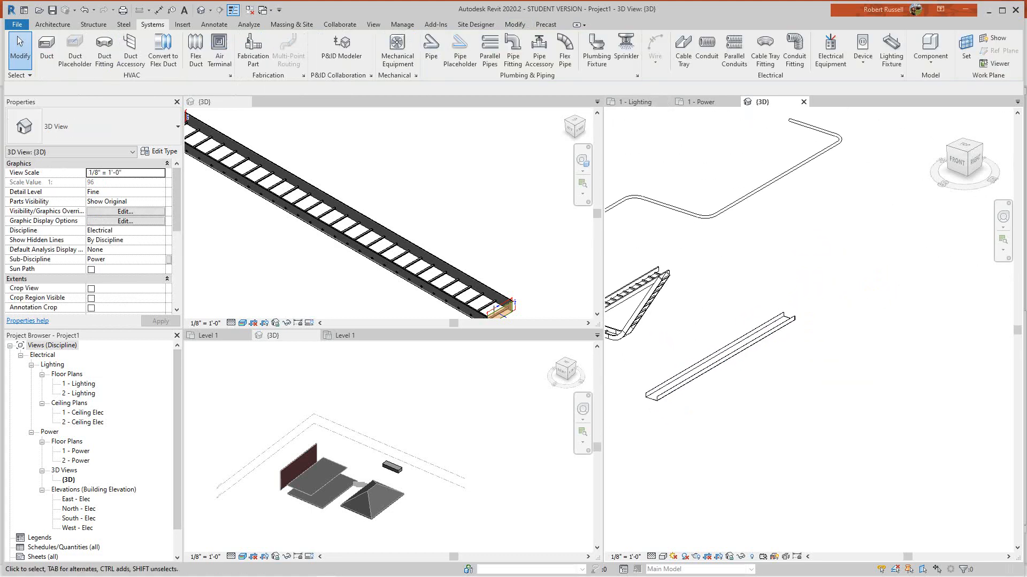
Branch a perpendicular wire mesh tray about 13' long off the middle of the existing wire mesh run, and end the Cable Tray command
click(683, 51)
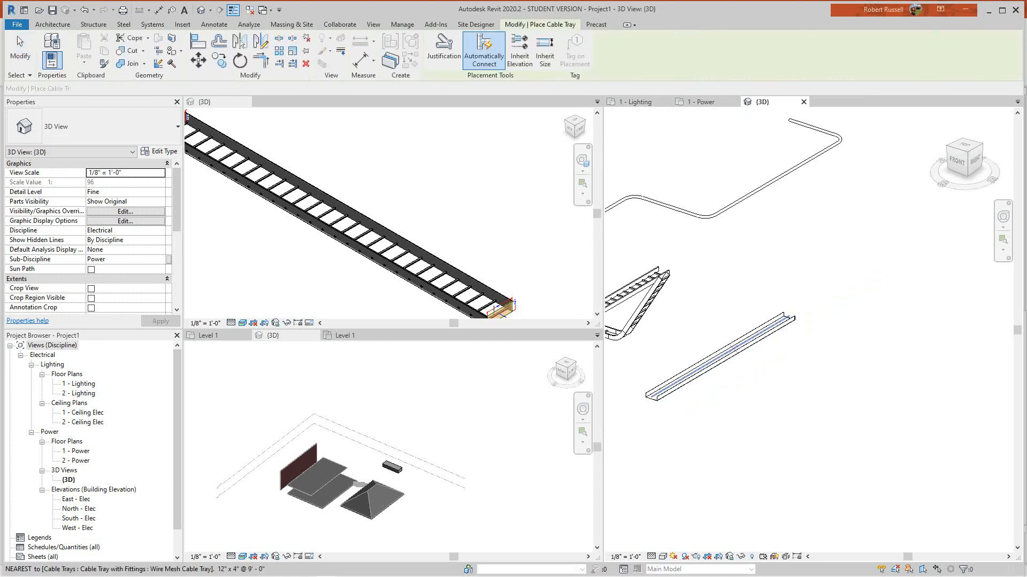
click(720, 357)
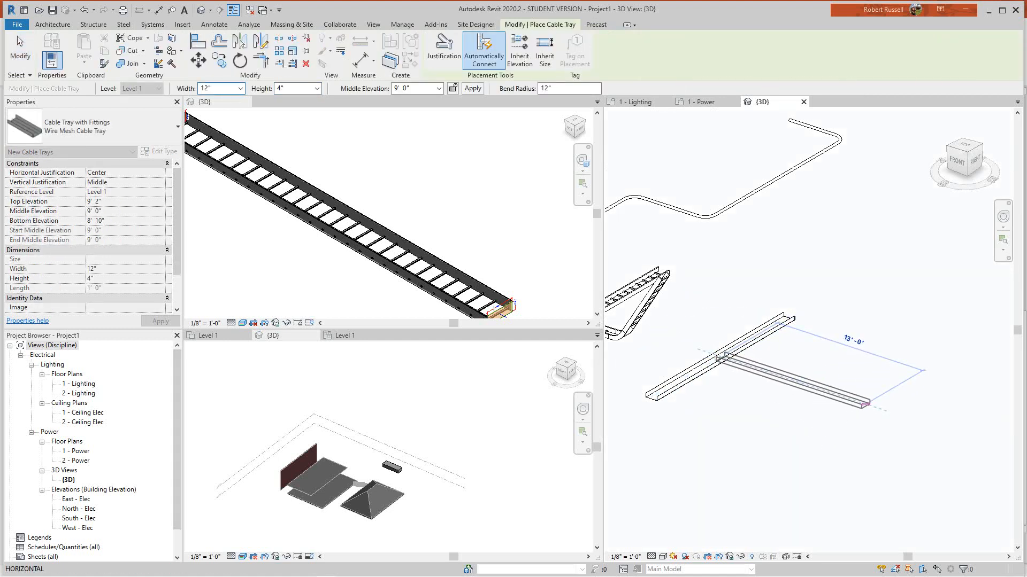
click(864, 405)
right_click(862, 406)
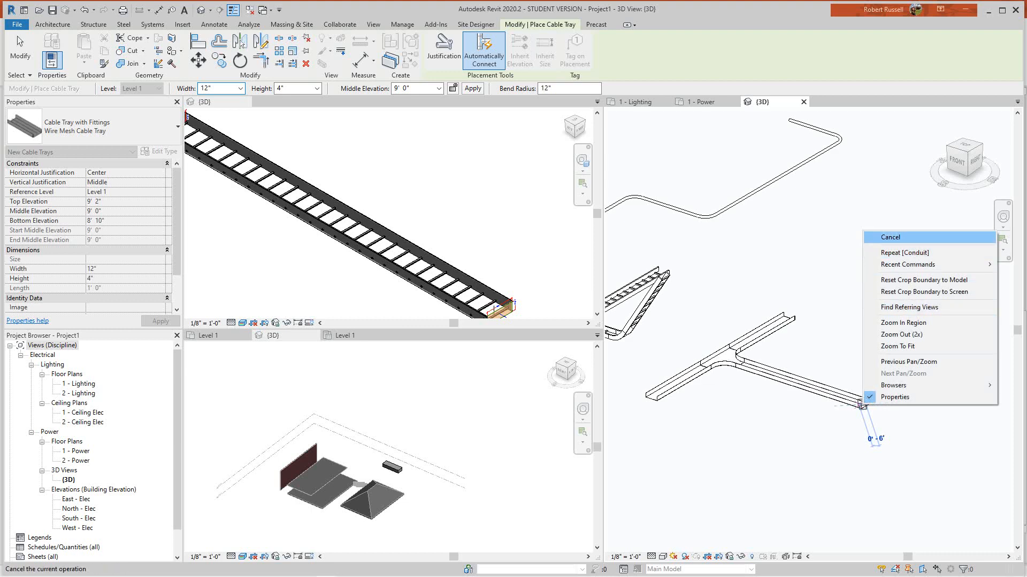
click(890, 237)
scroll(869, 385, down, 3)
middle_drag(869, 385, 956, 418)
scroll(793, 361, up, 5)
right_click(806, 383)
click(834, 389)
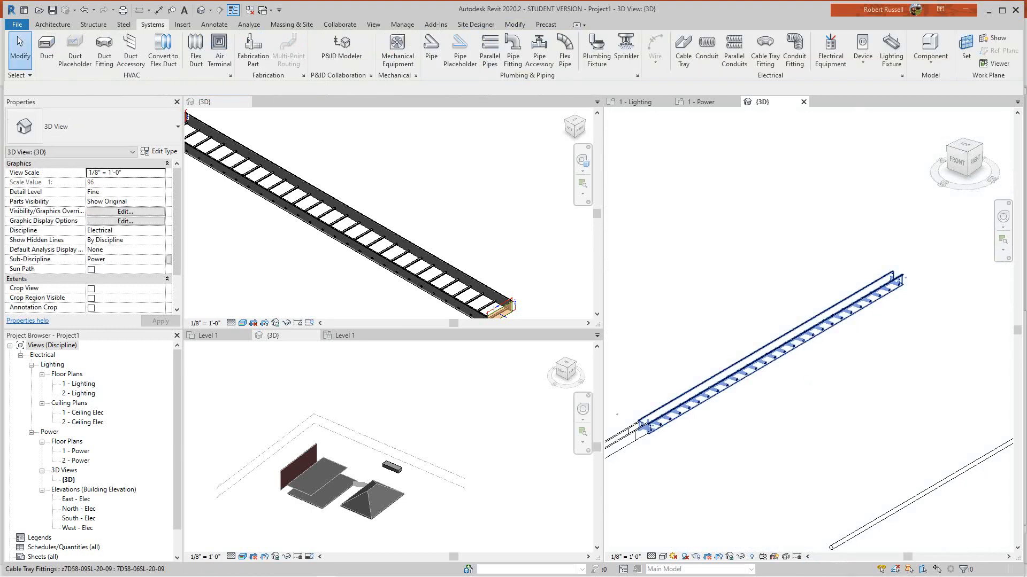
Examine the detailed ladder tray fitting in Project1 and compare it with its model in the family's 3D view
scroll(810, 333, up, 3)
scroll(810, 333, down, 1)
middle_drag(811, 333, 749, 350)
scroll(696, 381, down, 1)
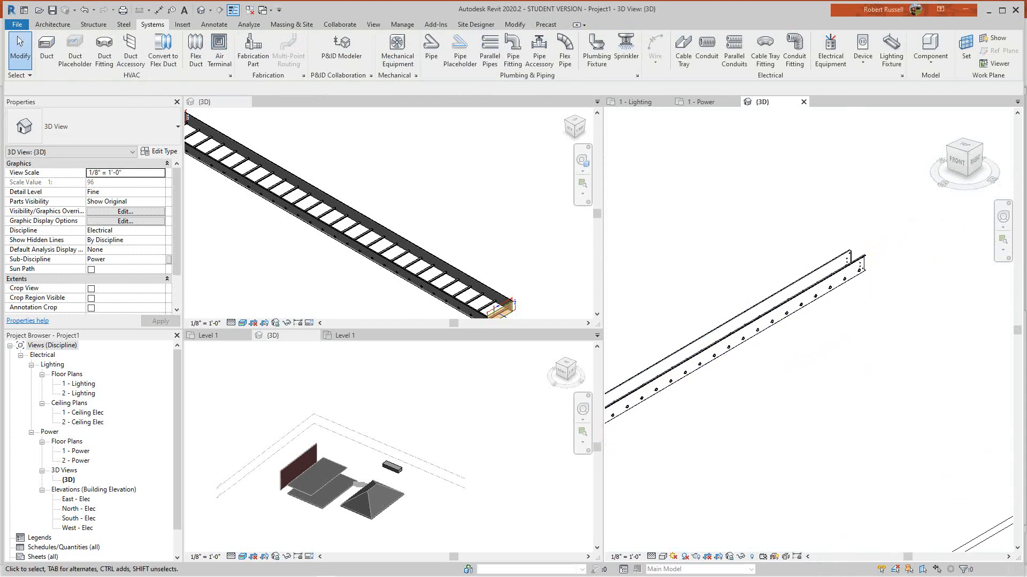
scroll(449, 229, down, 3)
click(449, 229)
middle_drag(470, 260, 418, 233)
scroll(417, 233, down, 1)
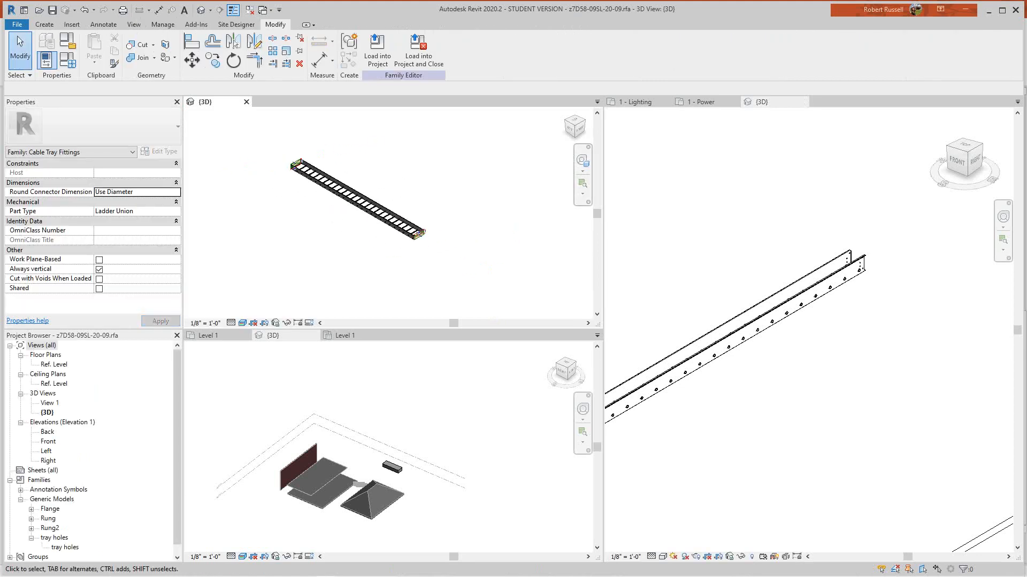
Finish the in-place box model in Project2 and frame the walls, floors, roof and box in its 3D view
click(427, 406)
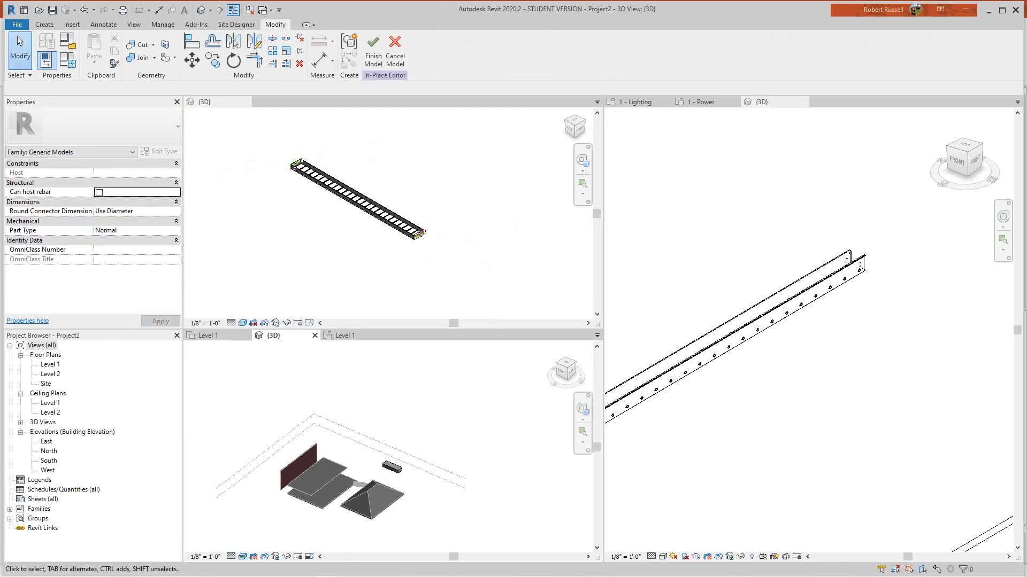
click(373, 51)
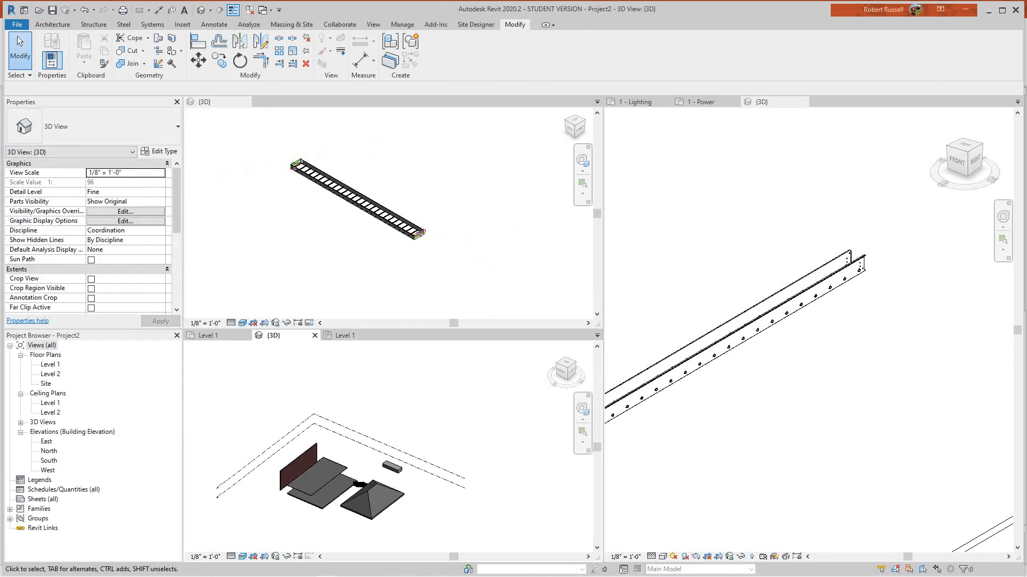
scroll(354, 476, up, 3)
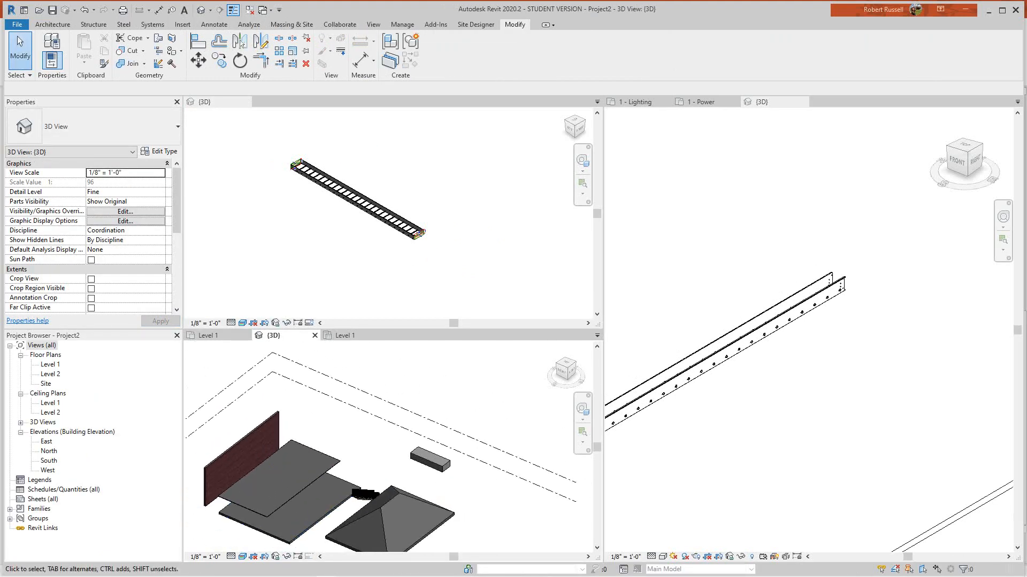
scroll(379, 257, up, 5)
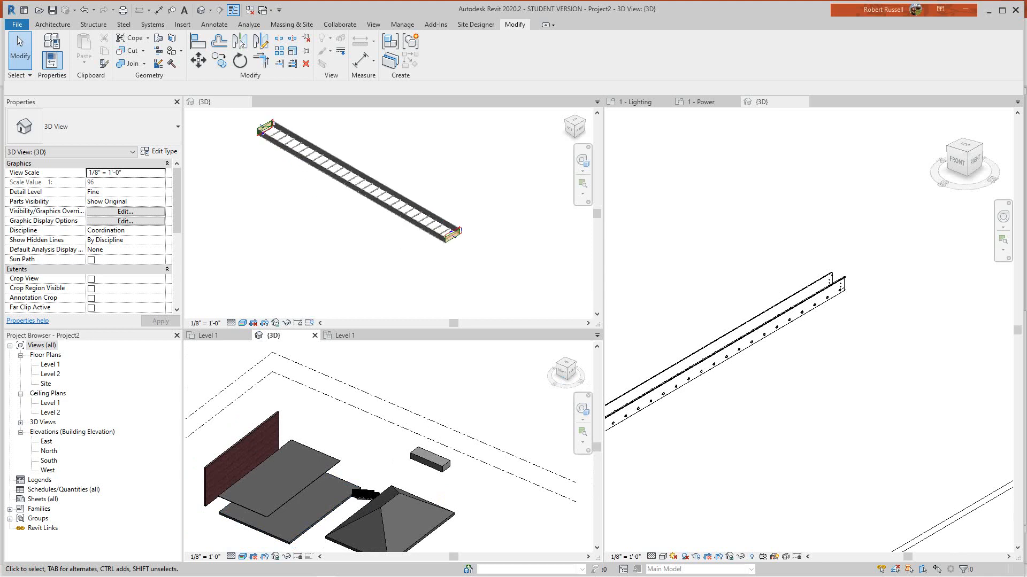
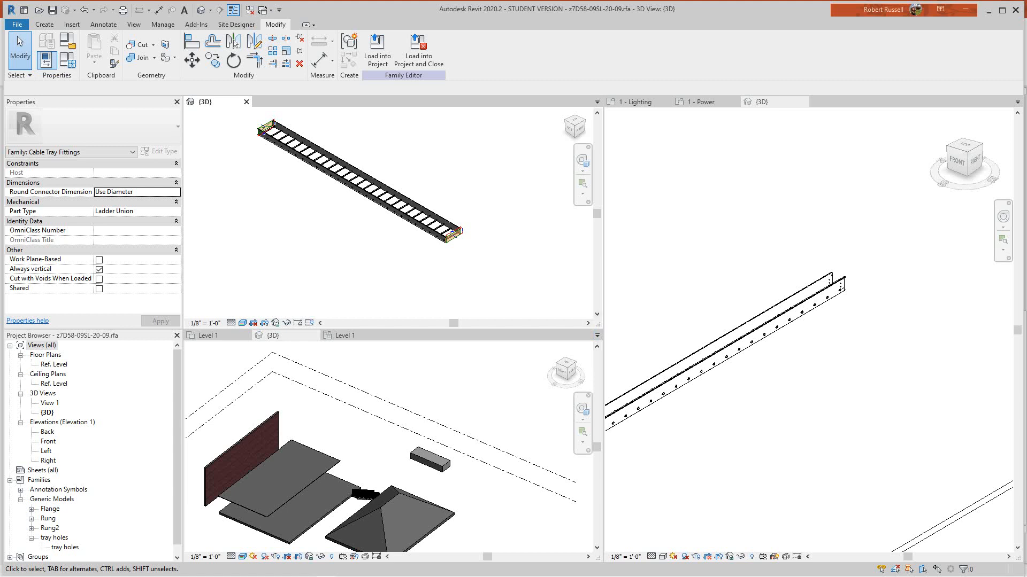
Close all inactive views, keeping one 3D view open for each file
scroll(389, 214, down, 3)
middle_drag(395, 133, 389, 297)
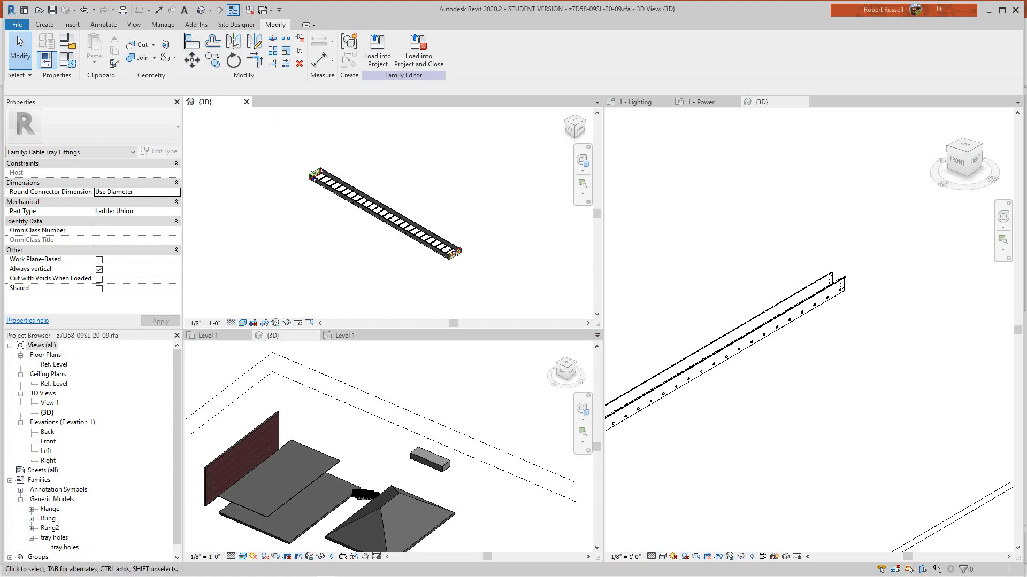
click(134, 24)
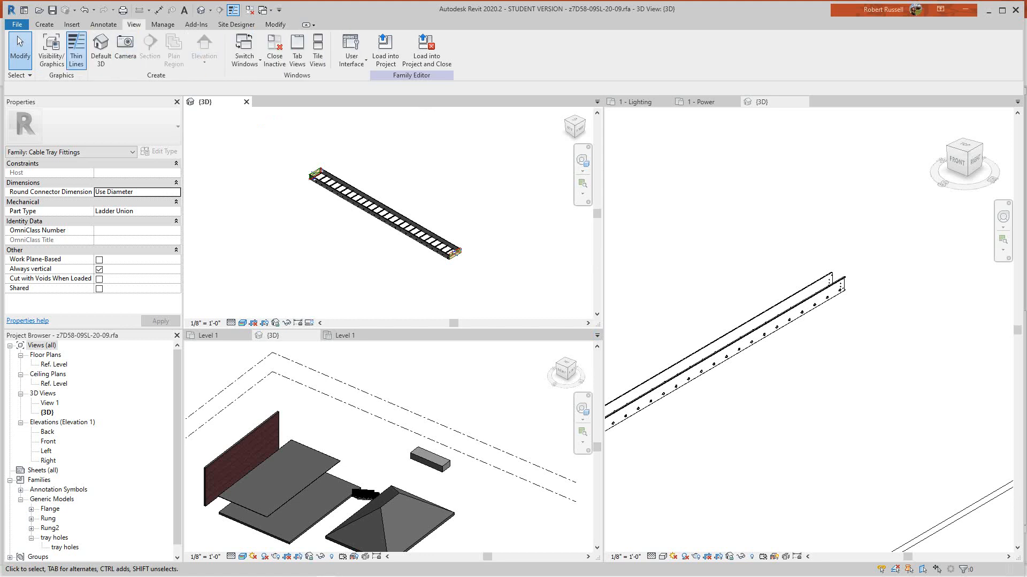
click(274, 50)
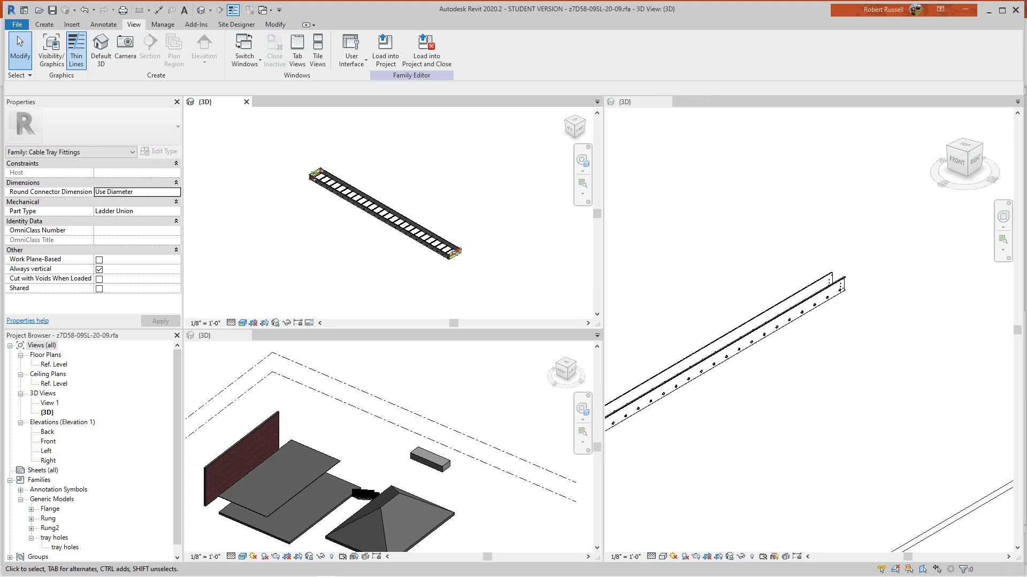
click(666, 101)
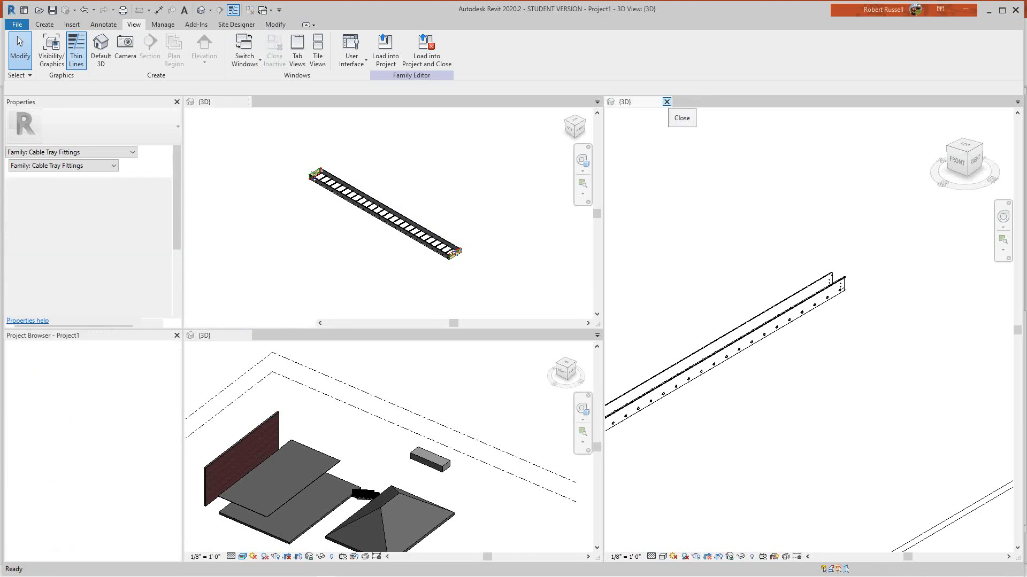
click(666, 102)
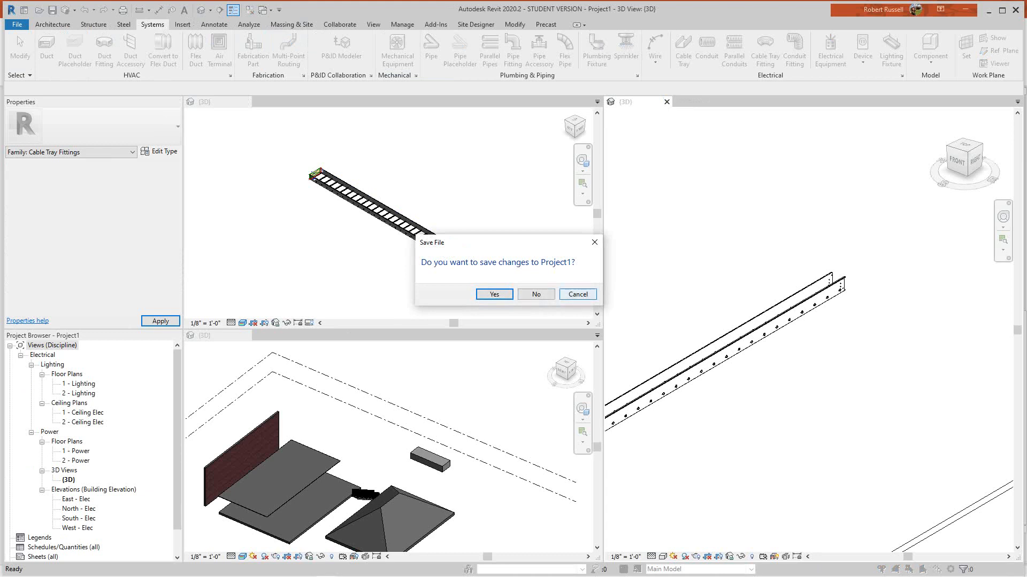
click(578, 294)
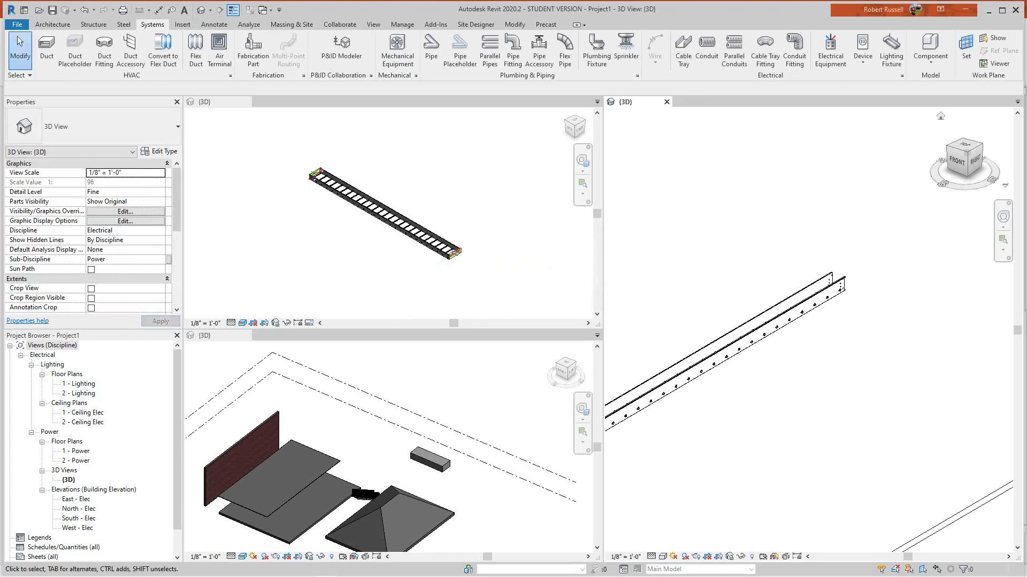
click(597, 102)
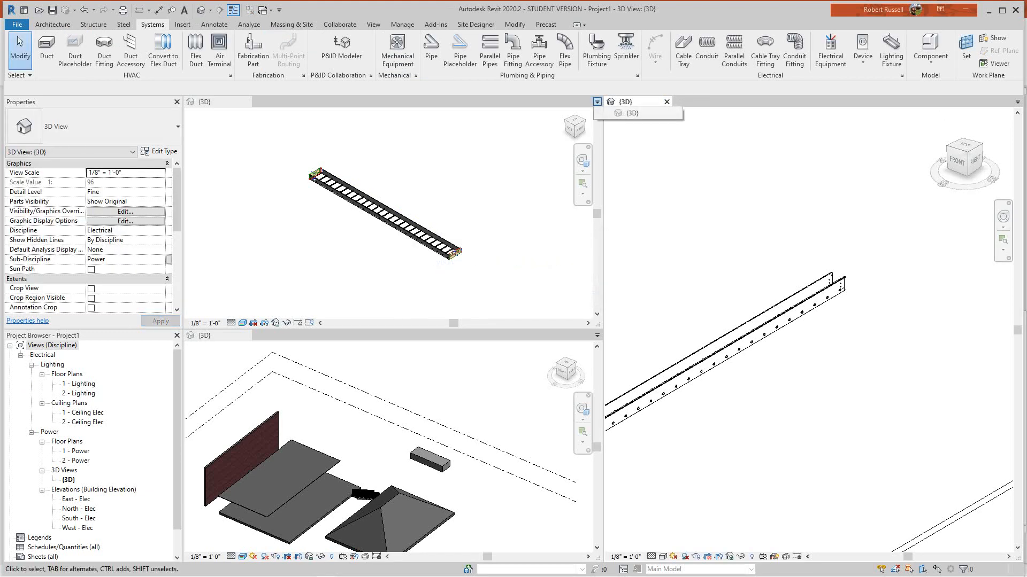
key(Escape)
key(Escape)
scroll(91, 235, down, 3)
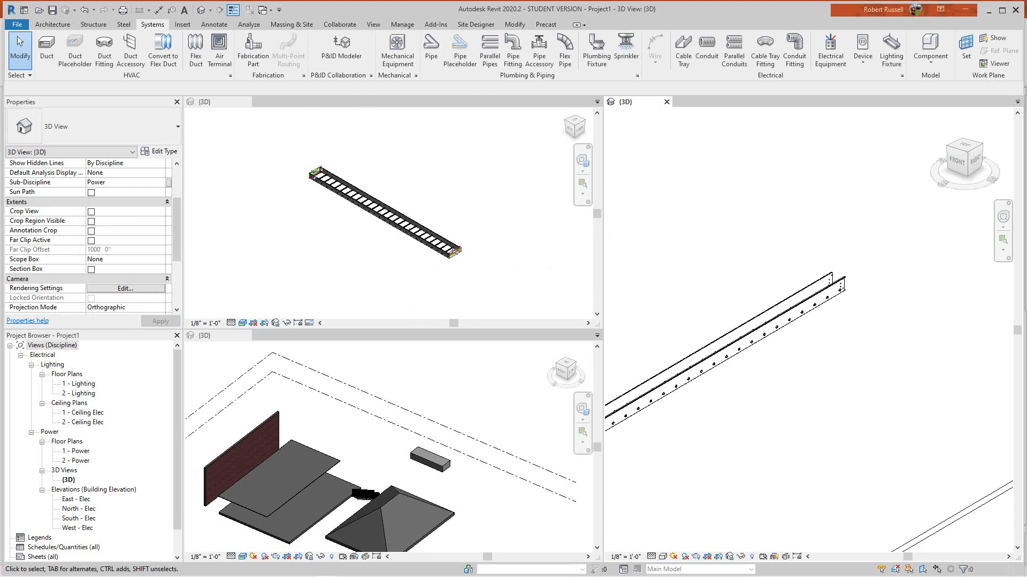
scroll(770, 248, down, 4)
middle_drag(770, 248, 700, 455)
scroll(800, 286, down, 2)
middle_drag(749, 321, 741, 364)
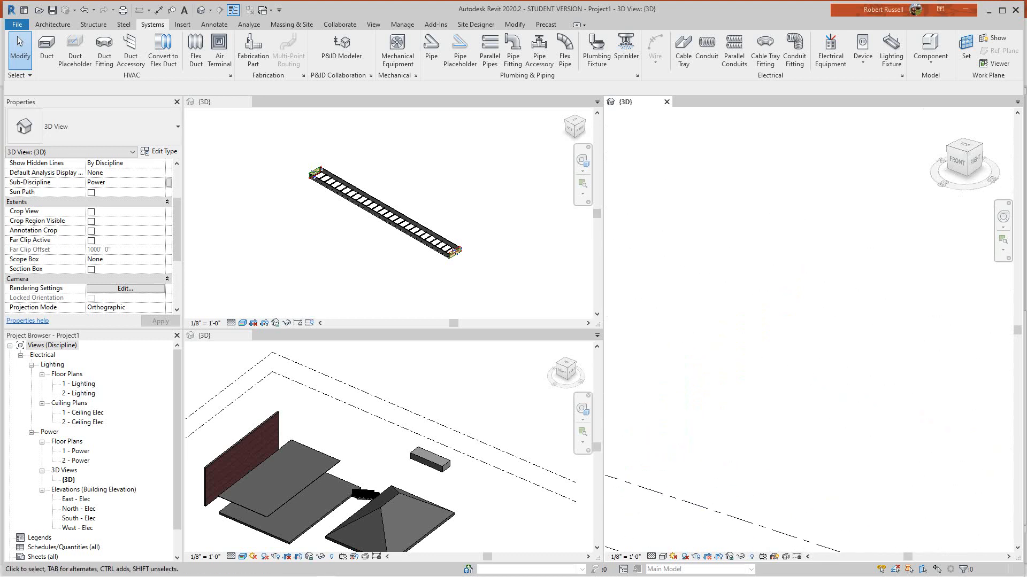
Enlarge the ladder tray family's 3D view over the two project views and center the tray in it
click(453, 250)
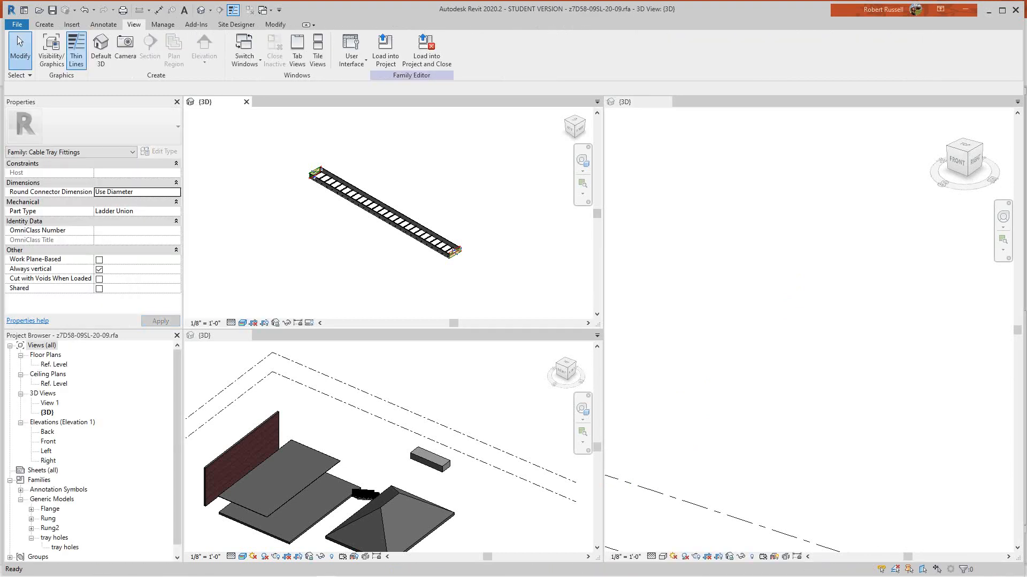
drag(603, 289, 979, 289)
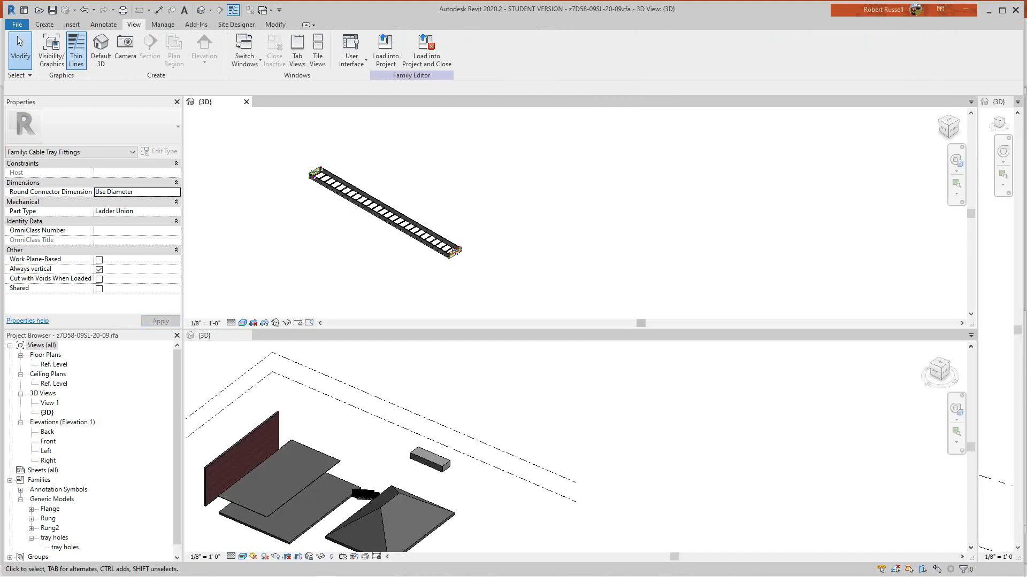
drag(580, 329, 580, 549)
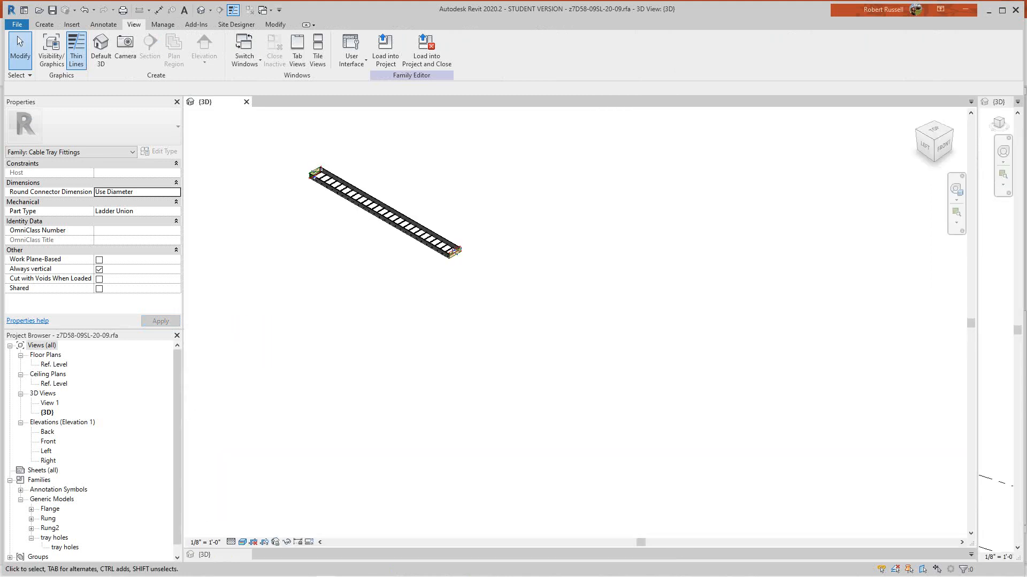
scroll(336, 243, down, 1)
middle_drag(336, 243, 469, 384)
scroll(469, 384, down, 1)
scroll(469, 384, up, 4)
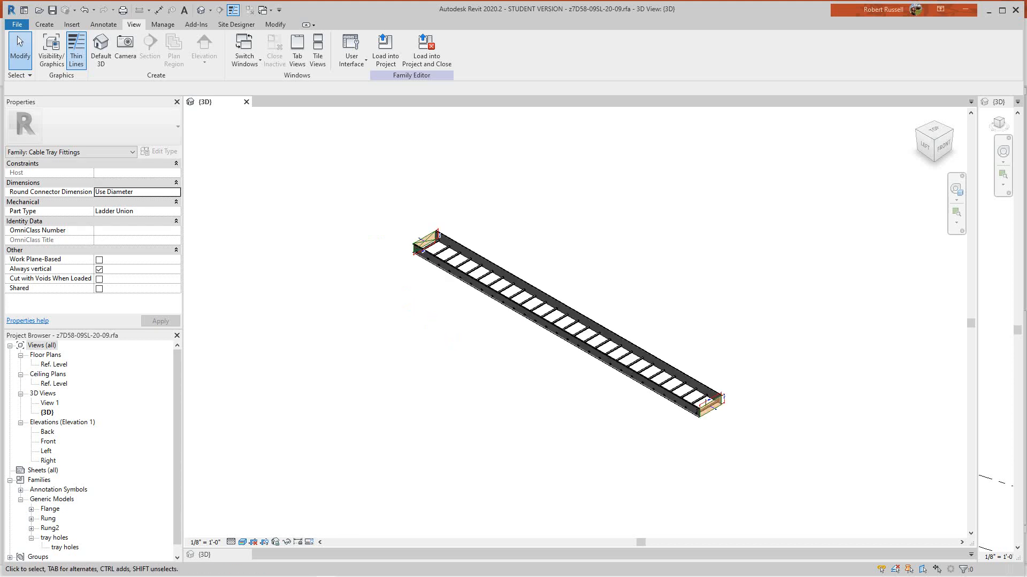
Open the ladder tray family's Ref. Level floor plan and examine the rung start, rung spacing and width dimensions at the tray's end
scroll(662, 298, up, 2)
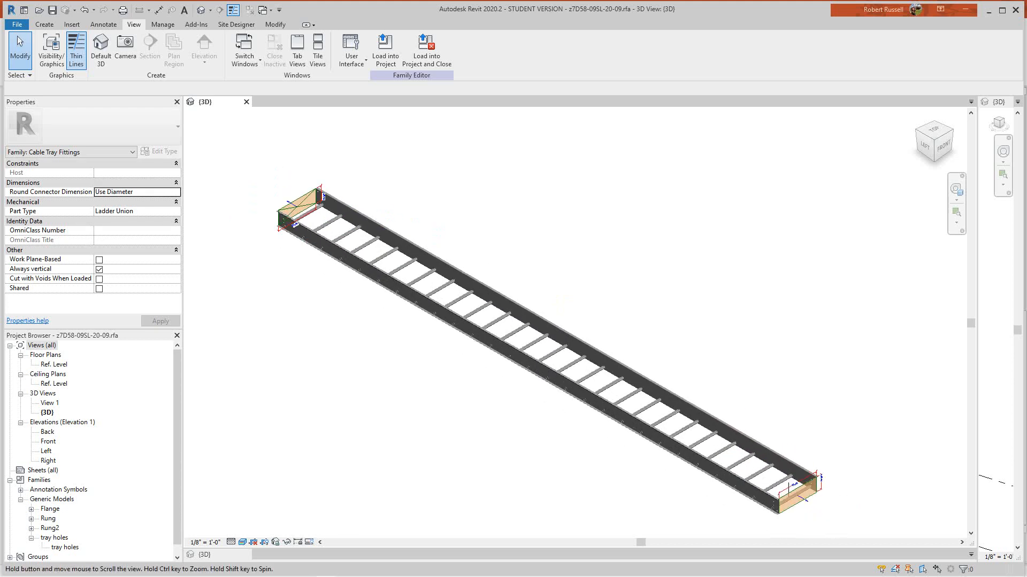
middle_drag(357, 249, 359, 234)
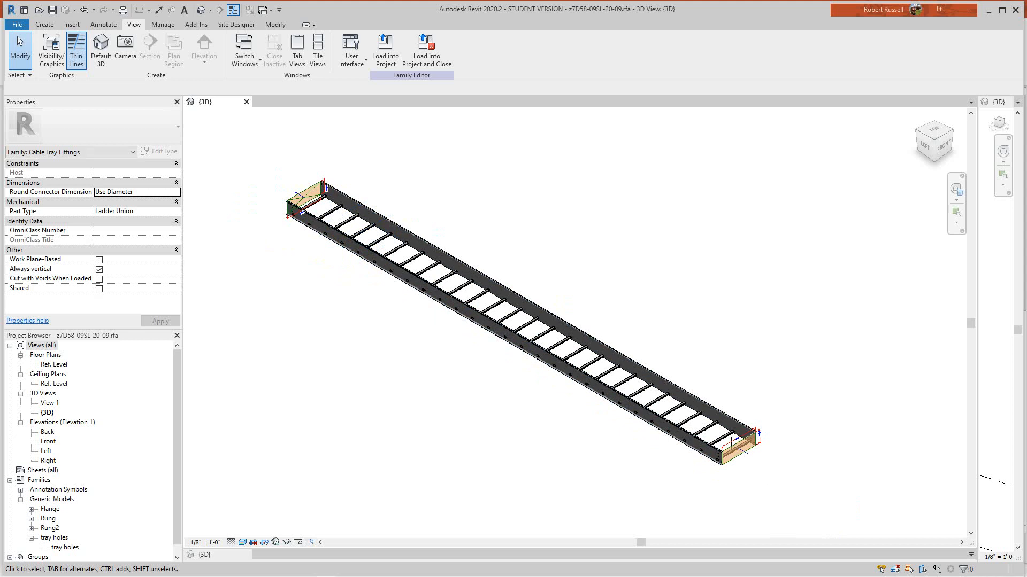
double_click(54, 365)
scroll(552, 416, up, 4)
middle_drag(621, 422, 548, 416)
scroll(545, 421, down, 3)
scroll(542, 442, up, 3)
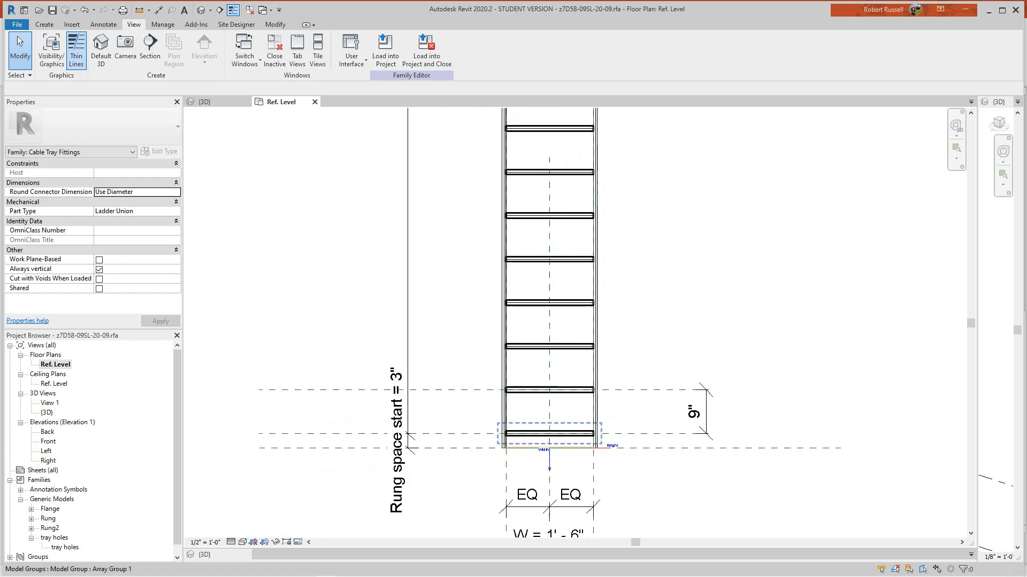
Examine the rung array and overall length dimension along the tray in plan, checking one rung's array group
scroll(529, 429, down, 4)
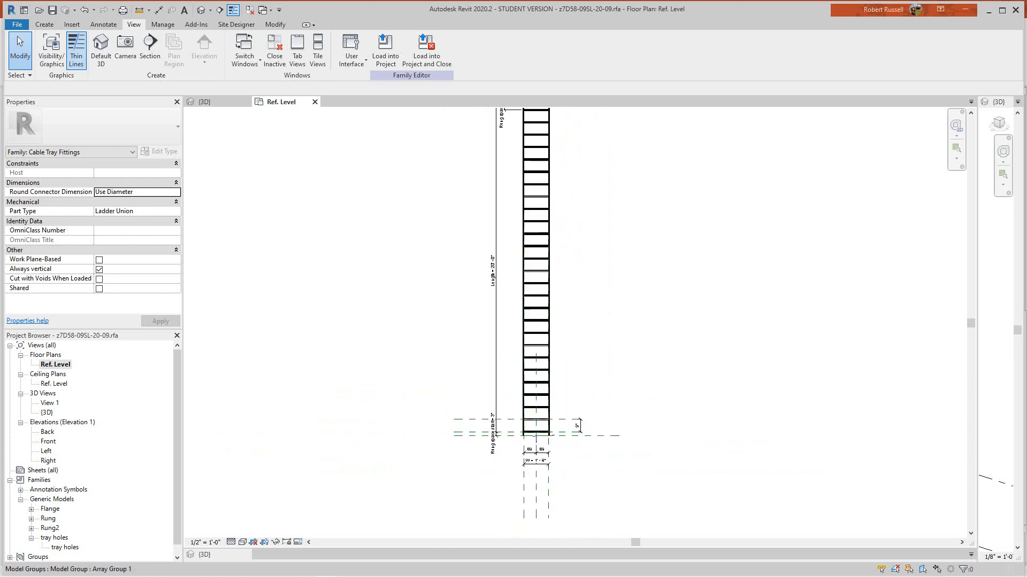
scroll(542, 323, down, 2)
scroll(550, 271, up, 3)
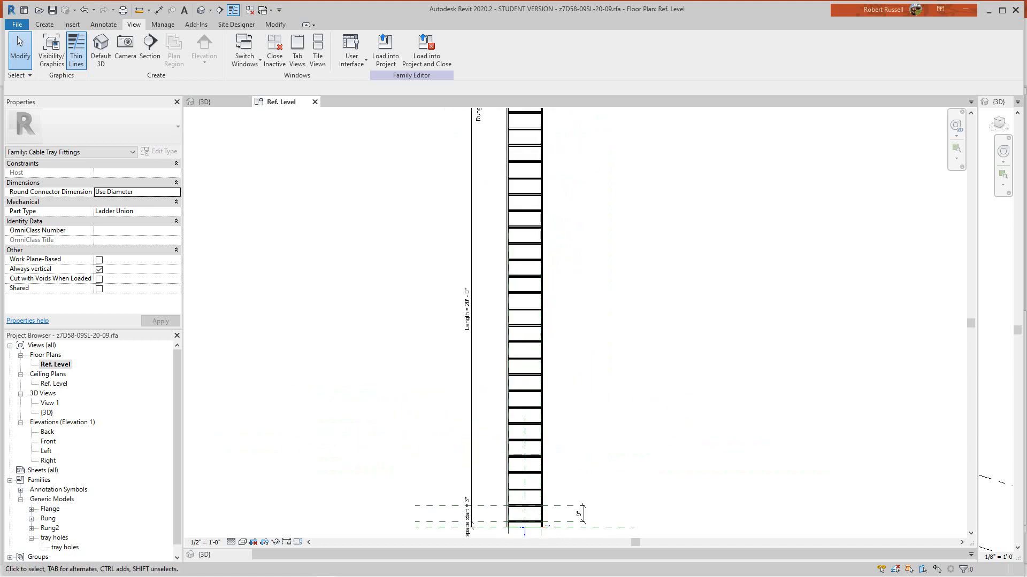
scroll(505, 306, up, 5)
click(556, 258)
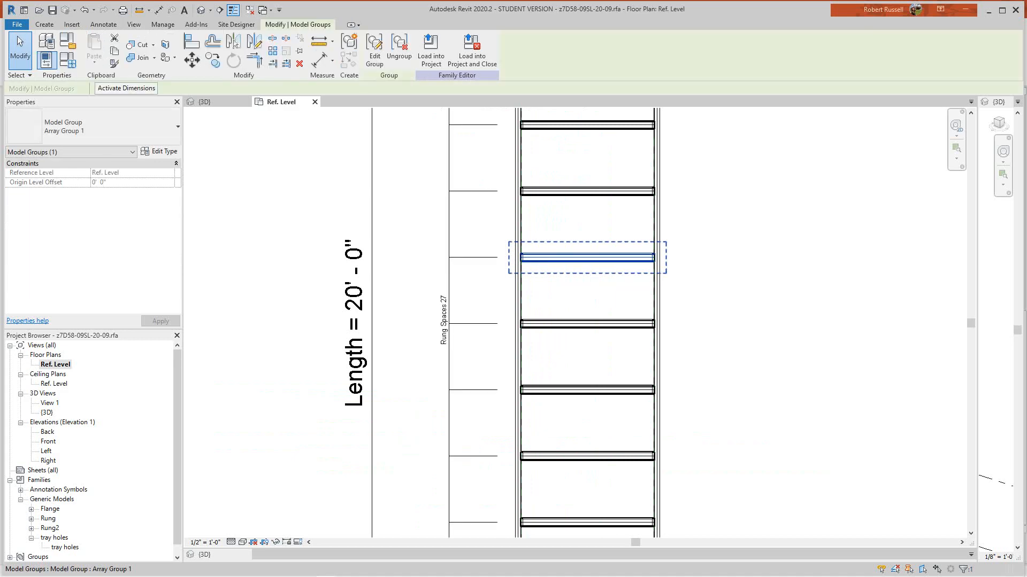
scroll(515, 470, down, 4)
scroll(476, 346, down, 2)
key(Escape)
Switch the ladder tray family to type 7D58-36SL-20-09 in Family Types and apply it
key(f)
key(t)
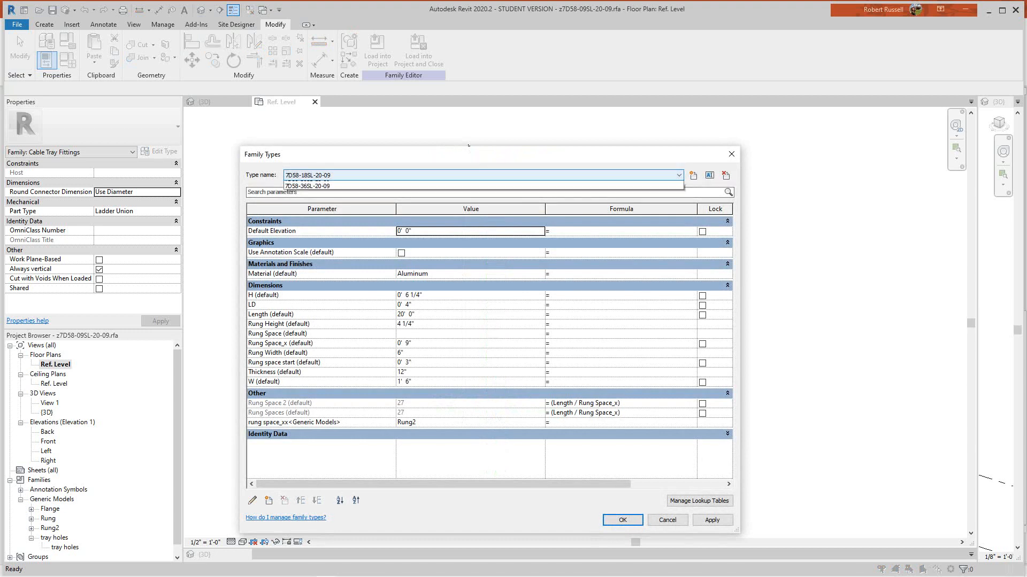
click(483, 175)
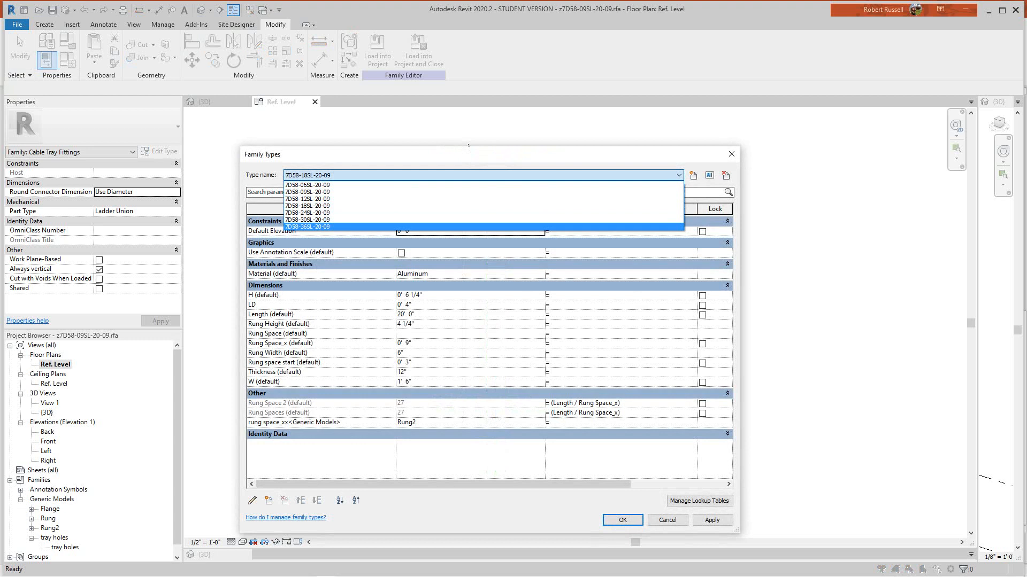
key(Return)
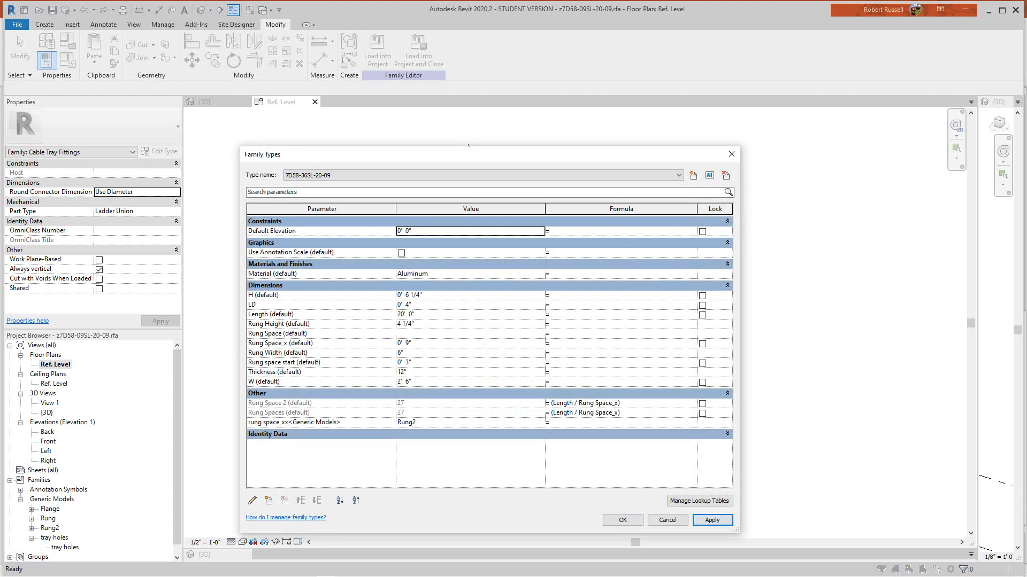
Shrink the Family Types dialog and move it clear of the tray's plan, and accept the type change
drag(523, 160, 545, 152)
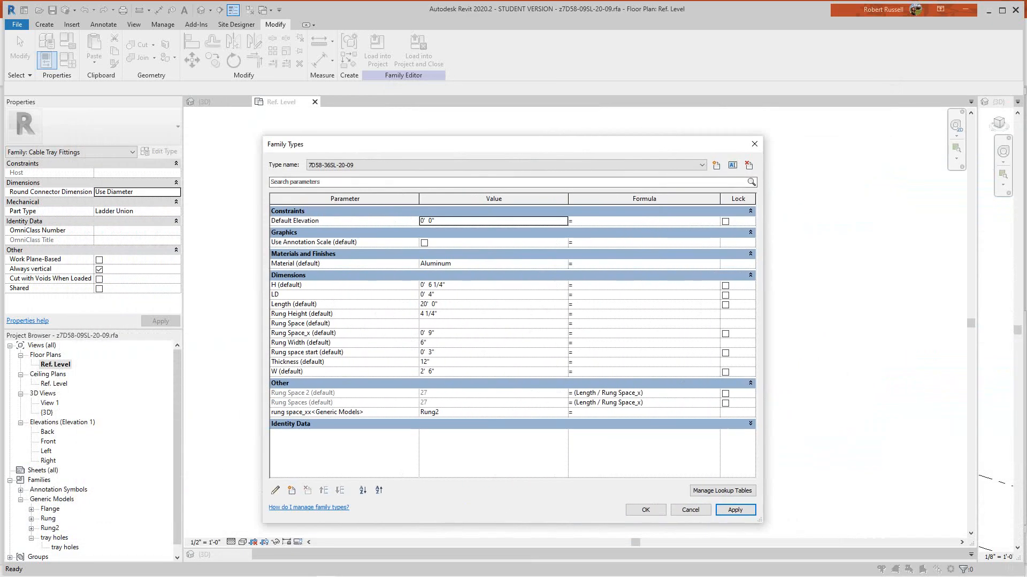
drag(759, 520, 541, 427)
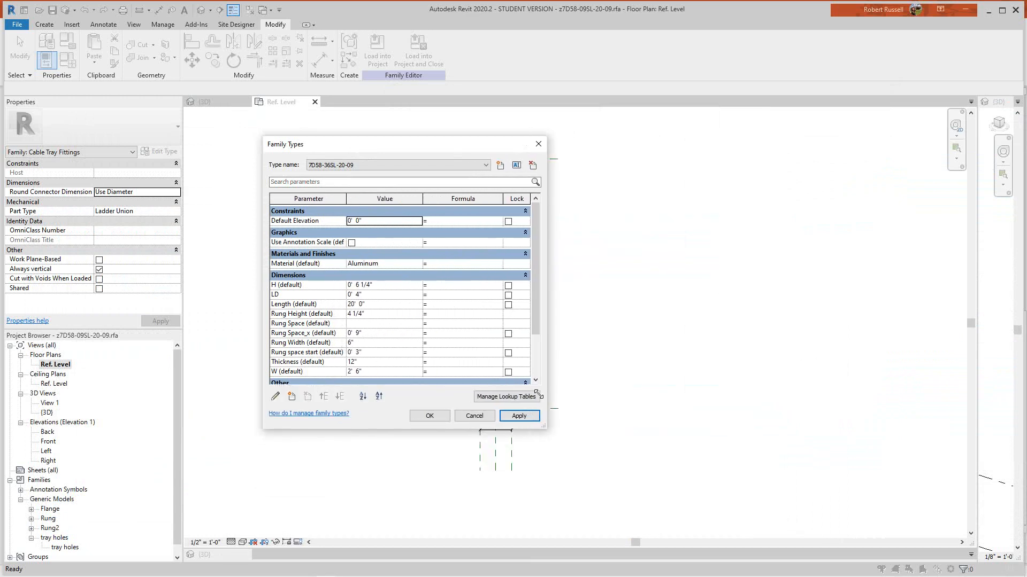
drag(263, 283, 201, 284)
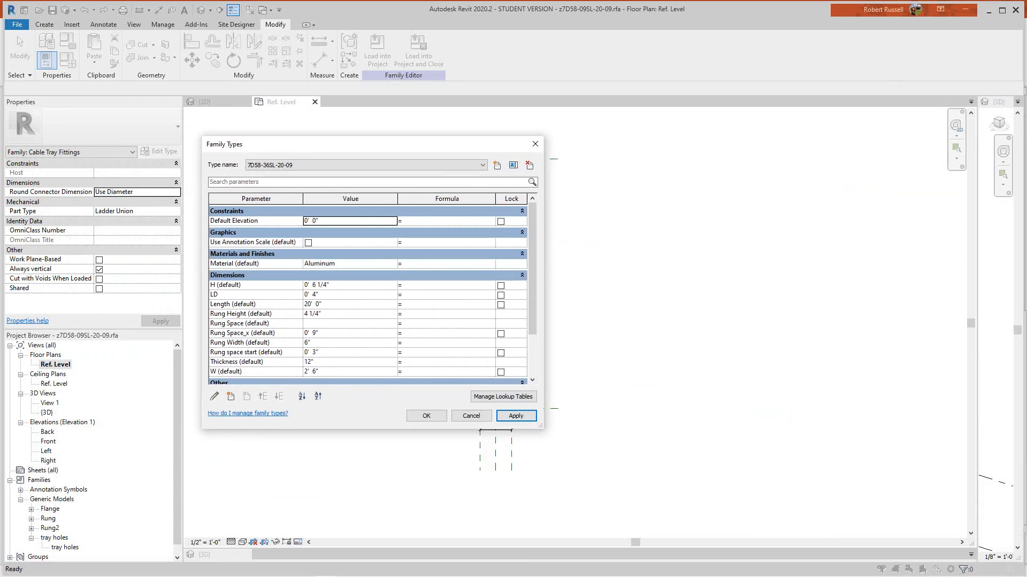
mouse_move(369, 144)
mouse_down()
mouse_move(642, 272)
mouse_move(815, 200)
mouse_up()
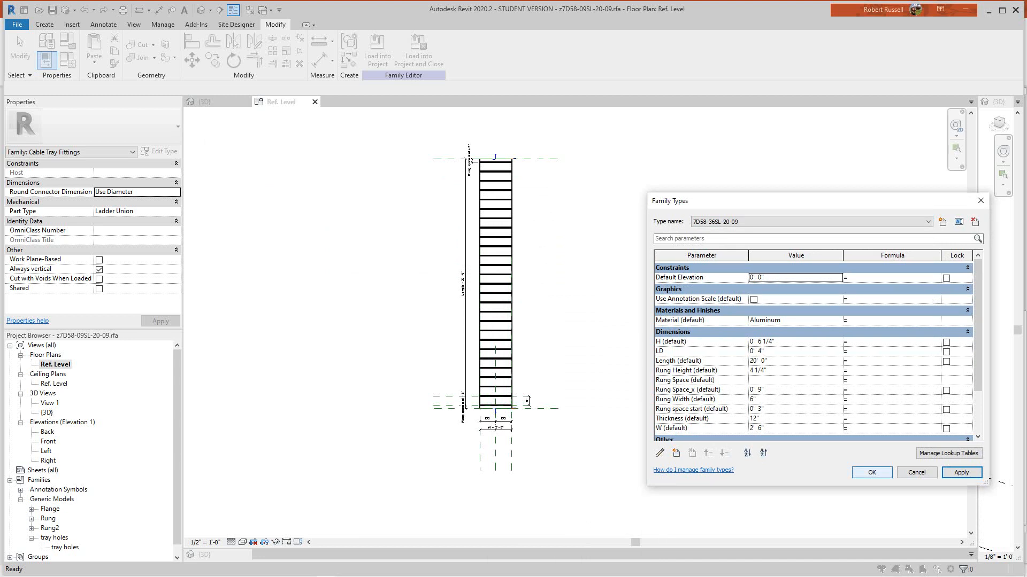
click(871, 472)
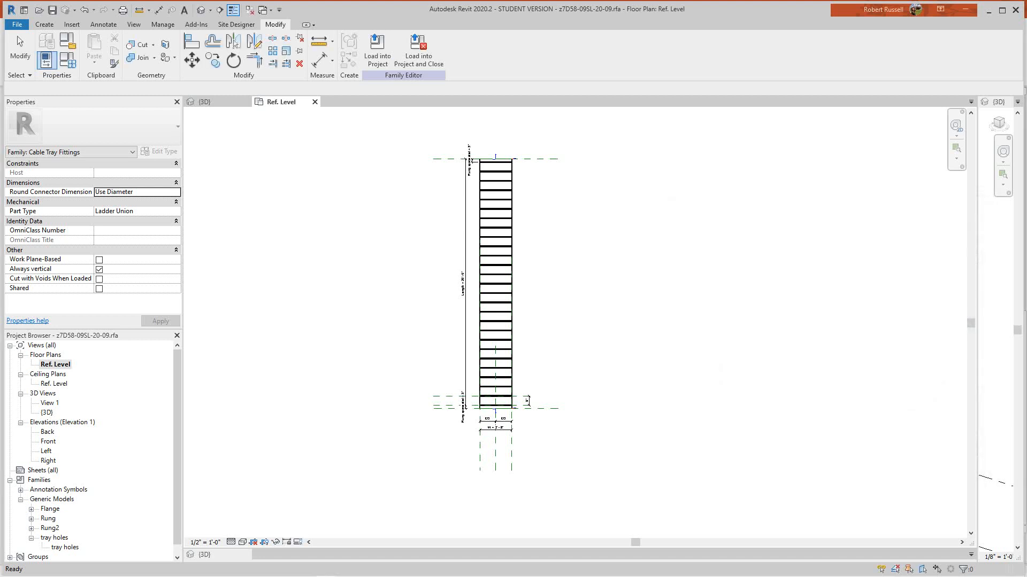
Return to the family's 3D view and examine the tray's side flange, rung connections and end connector up close
scroll(639, 410, down, 2)
scroll(638, 410, up, 1)
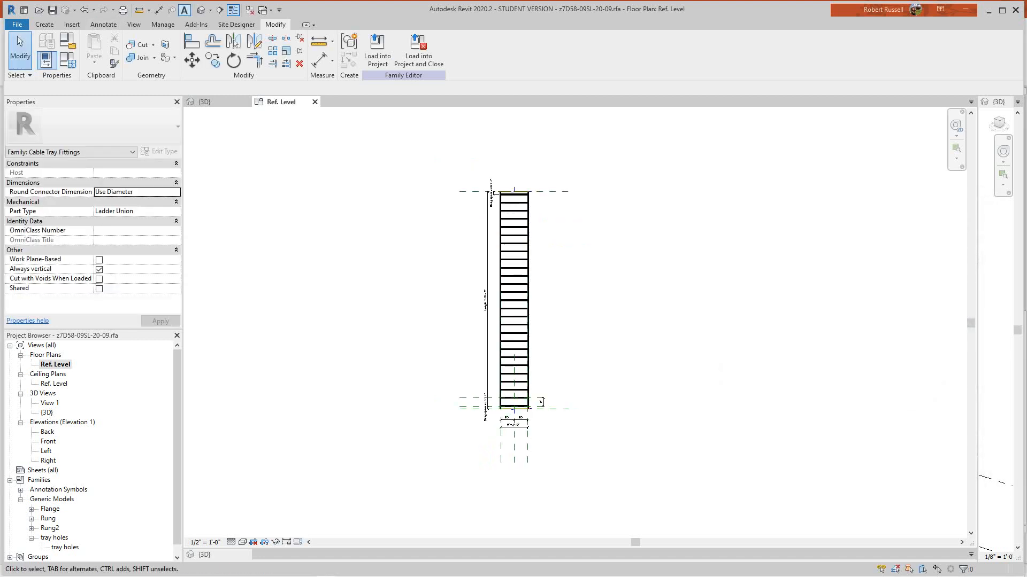
click(201, 10)
middle_drag(576, 334, 576, 307)
scroll(576, 308, up, 1)
scroll(561, 301, up, 4)
scroll(533, 299, down, 3)
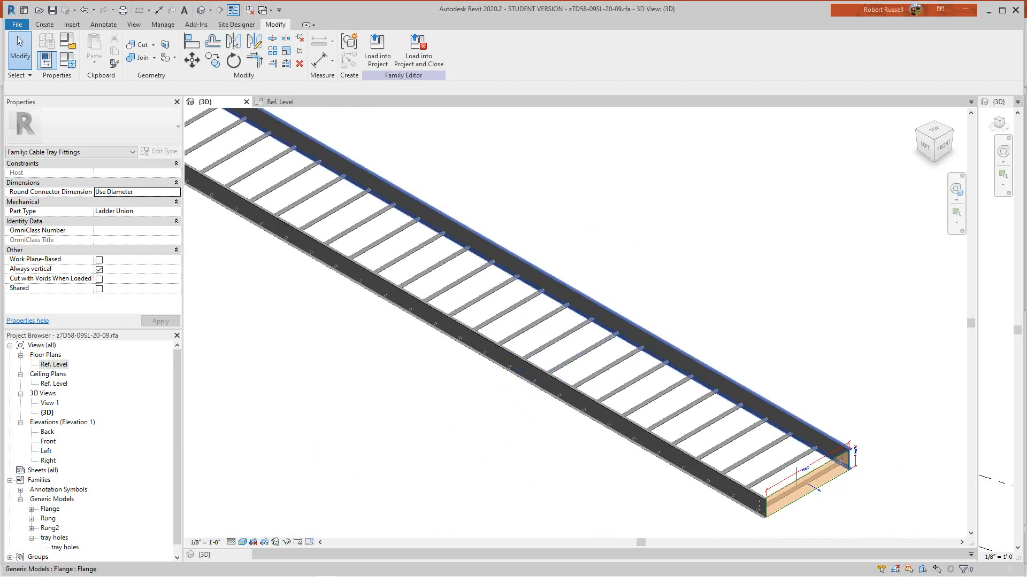
scroll(850, 454, up, 6)
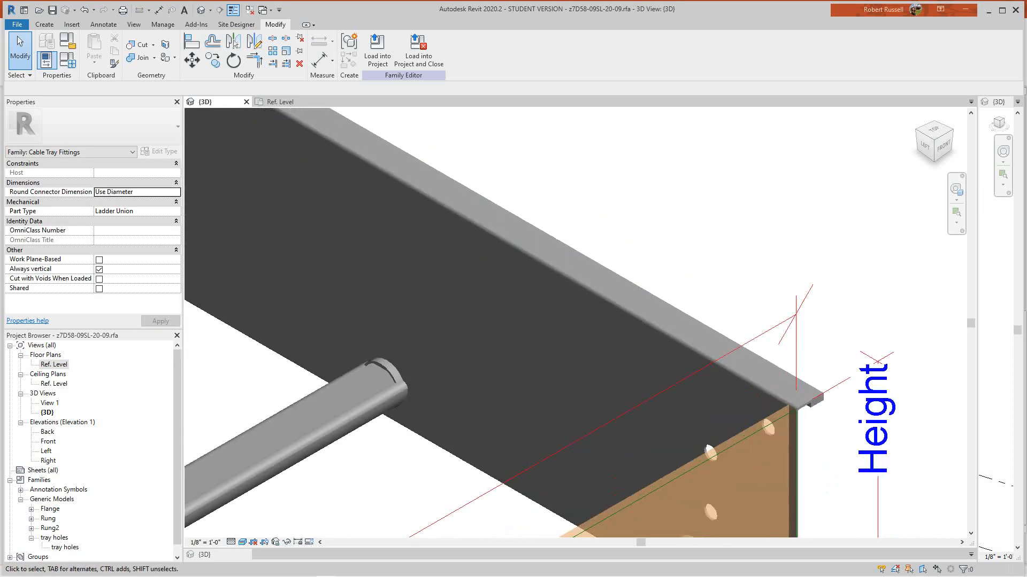
scroll(855, 316, down, 8)
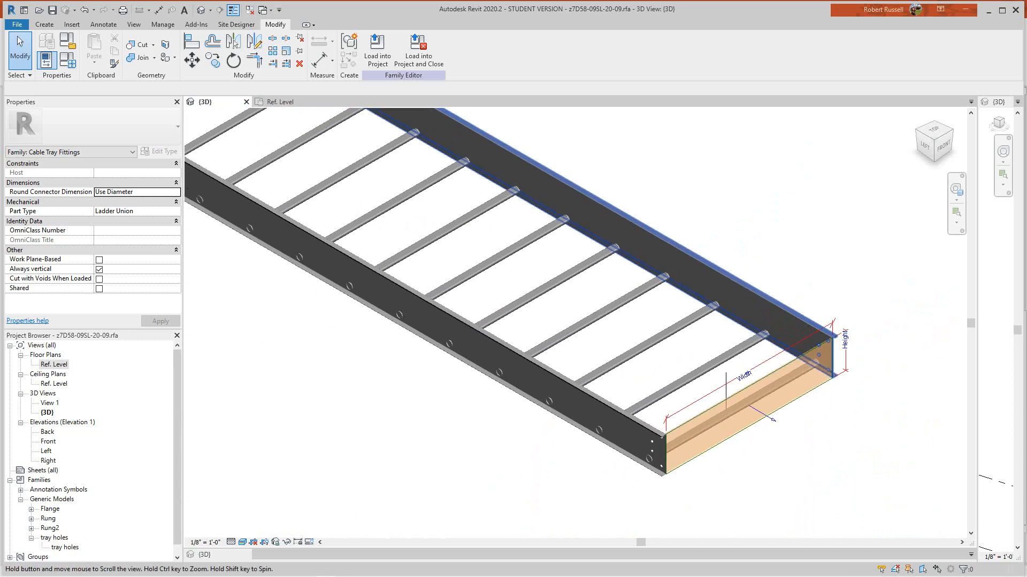
Select a rung array group near the tray's end in 3D and inspect how it meets the side flange
scroll(663, 433, up, 3)
click(583, 363)
scroll(580, 367, up, 2)
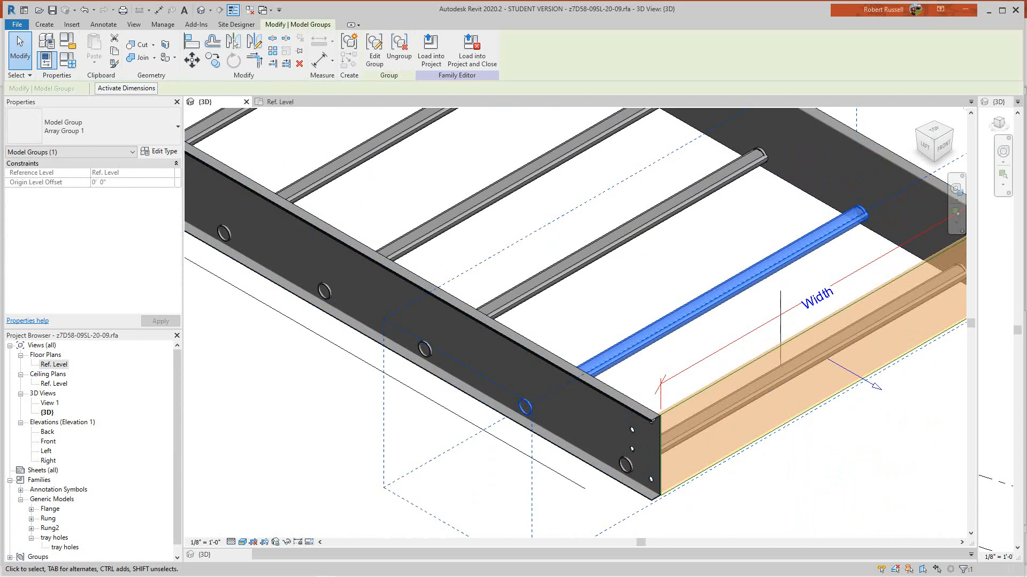
key(Escape)
Open the nested Flange family, inspect its channel shape in 3D from different angles, and close it without saving
right_click(50, 509)
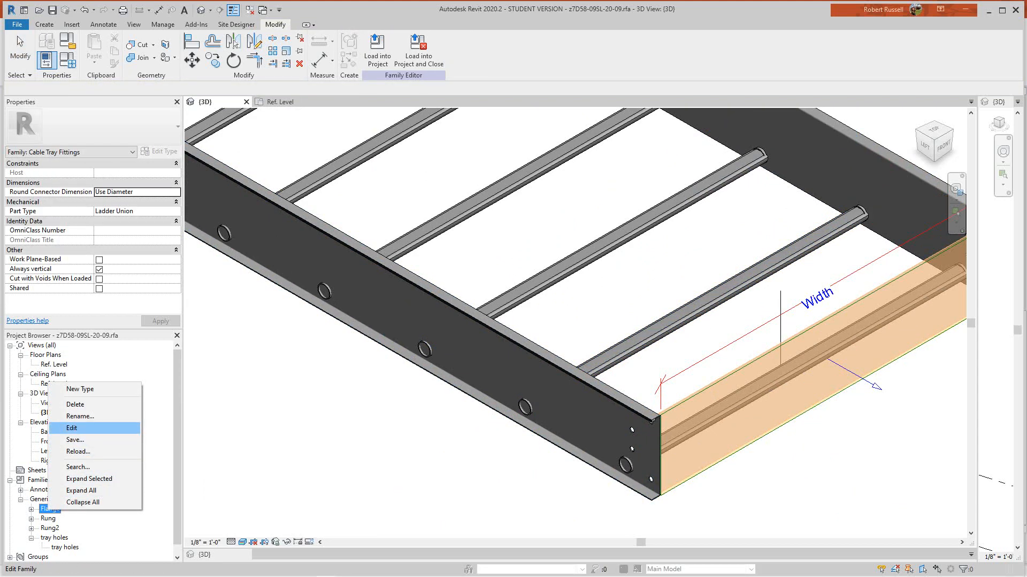
click(80, 427)
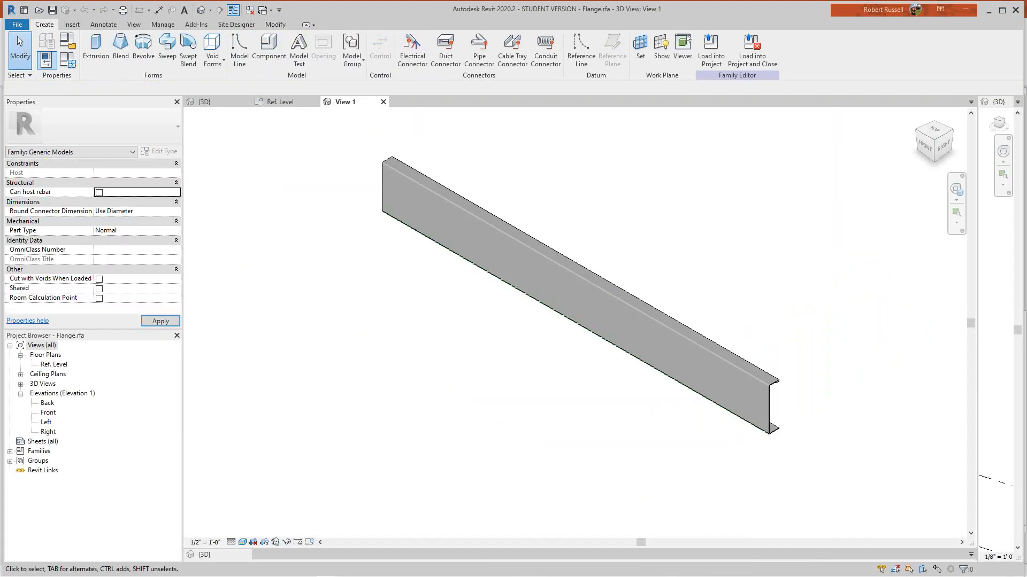
scroll(741, 432, up, 2)
scroll(802, 390, down, 4)
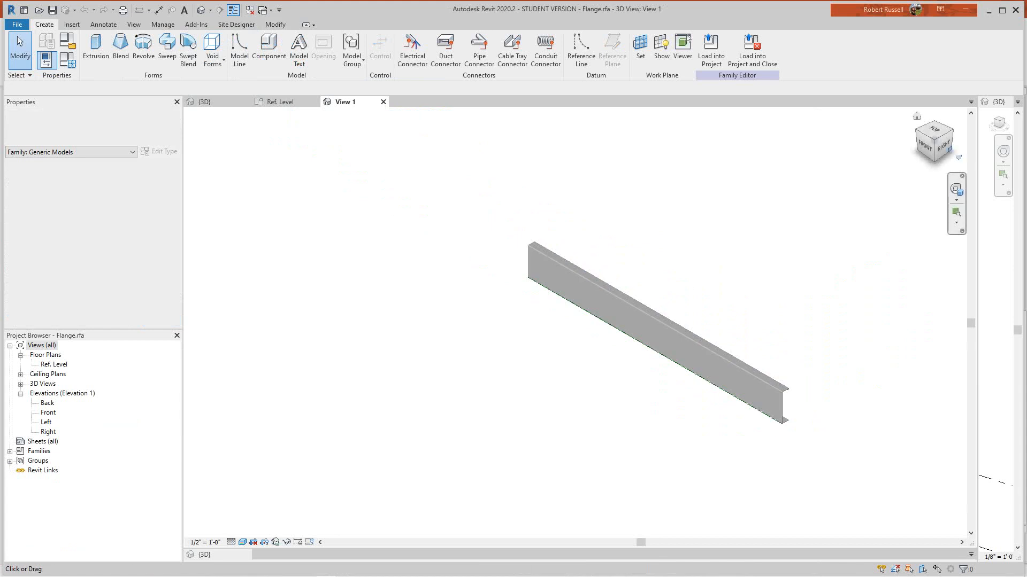
drag(943, 144, 933, 139)
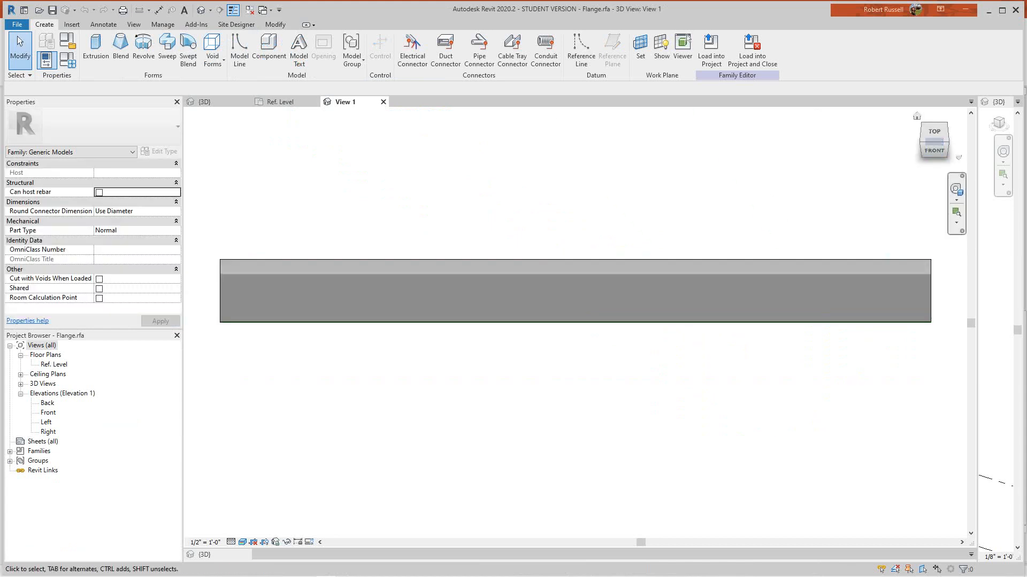
drag(933, 141, 931, 141)
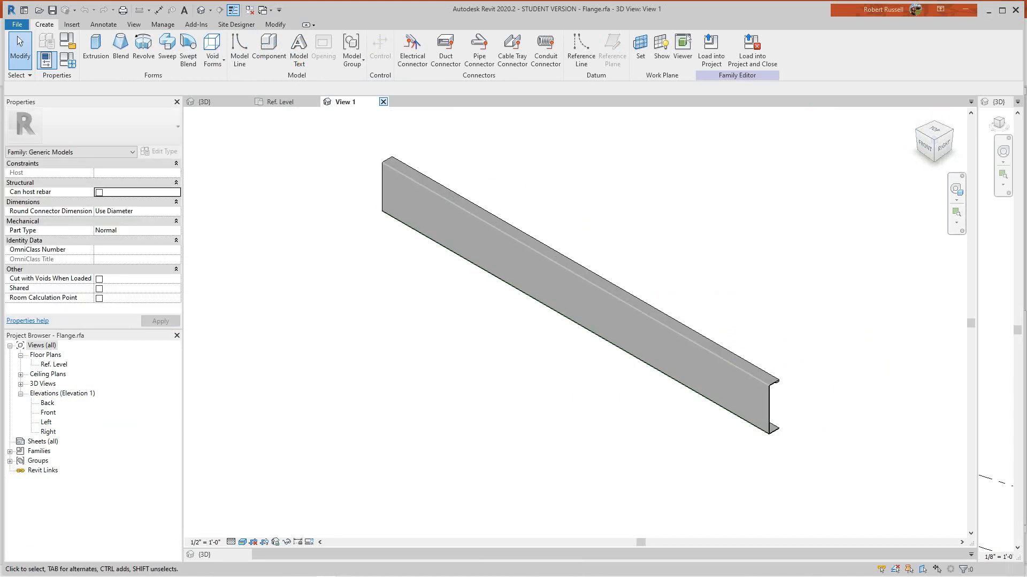
click(383, 102)
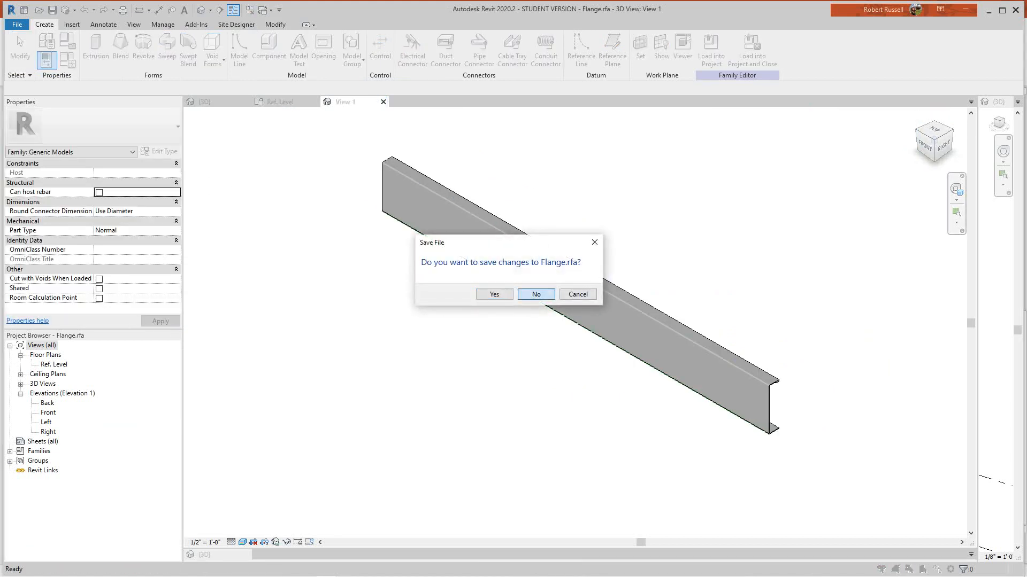
click(530, 294)
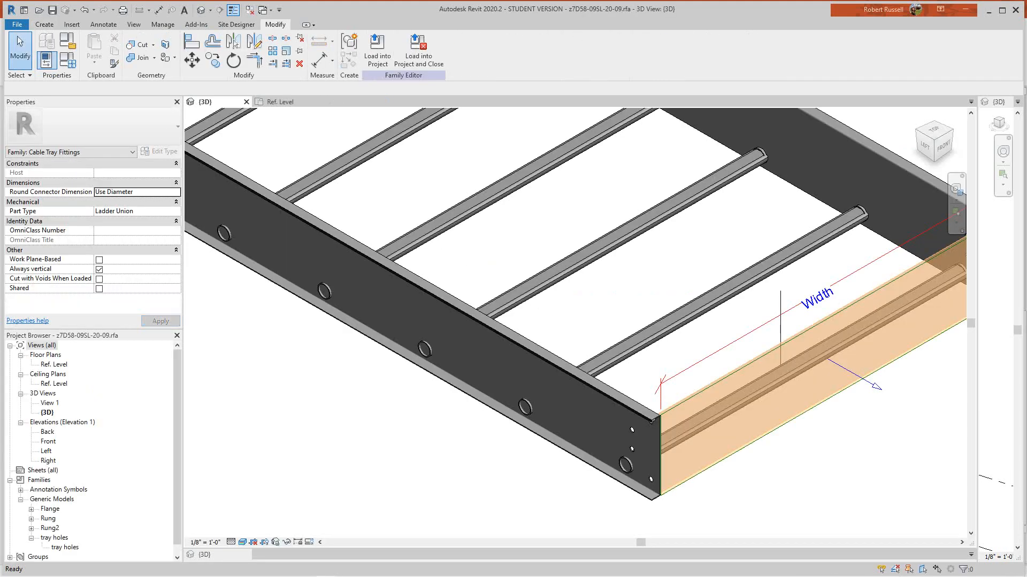
Open the nested Rung family and examine its slotted tube in 3D and its width dimensions in the Ref. Level plan
right_click(47, 518)
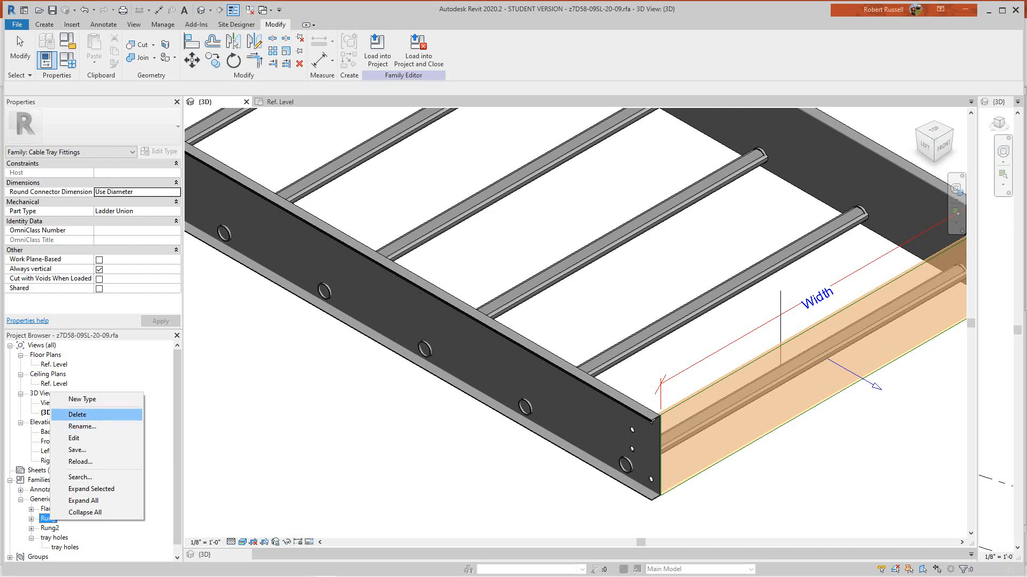
click(75, 438)
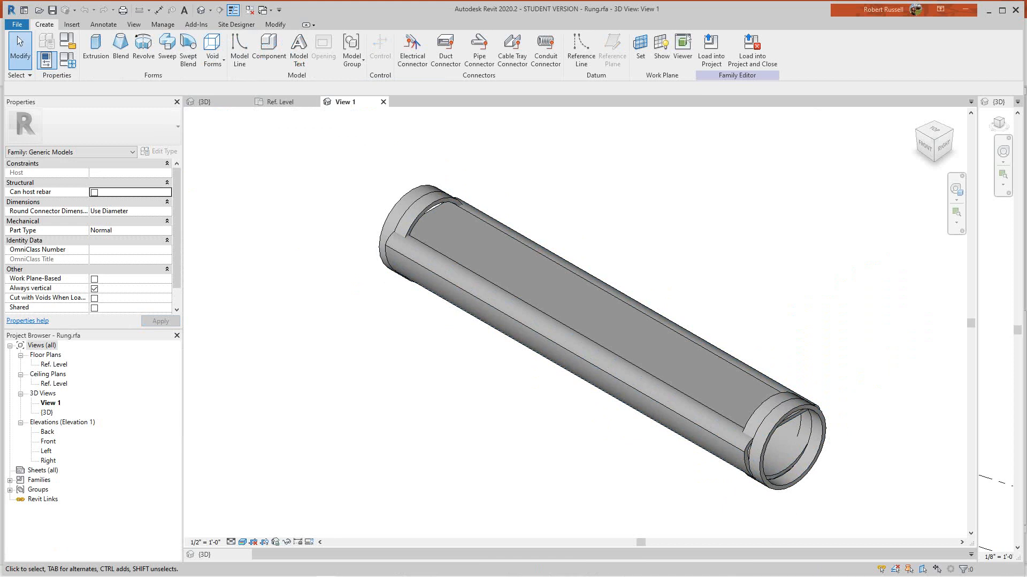
middle_drag(588, 332, 521, 311)
scroll(802, 251, down, 1)
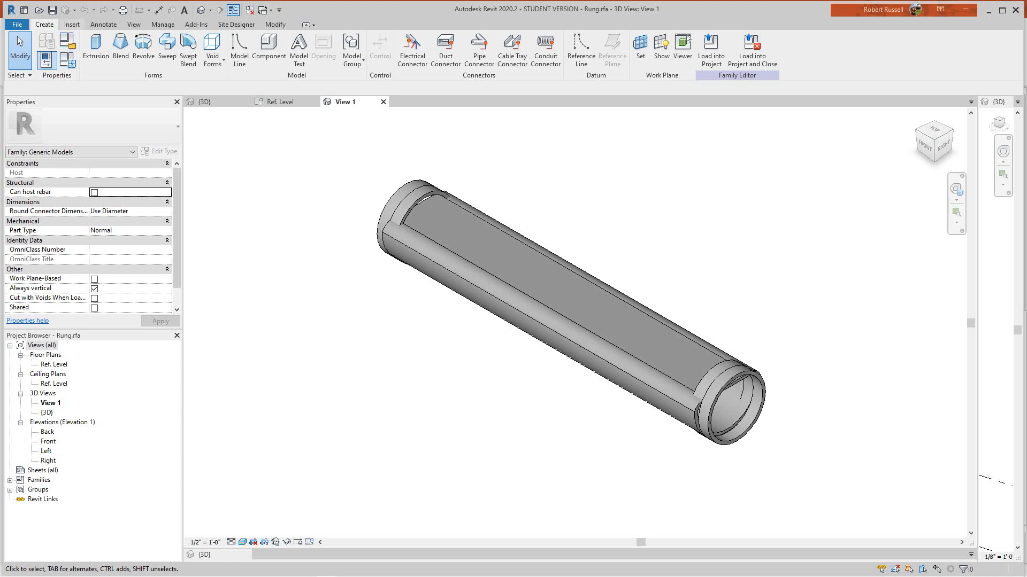
double_click(53, 364)
scroll(583, 321, up, 4)
scroll(564, 438, down, 3)
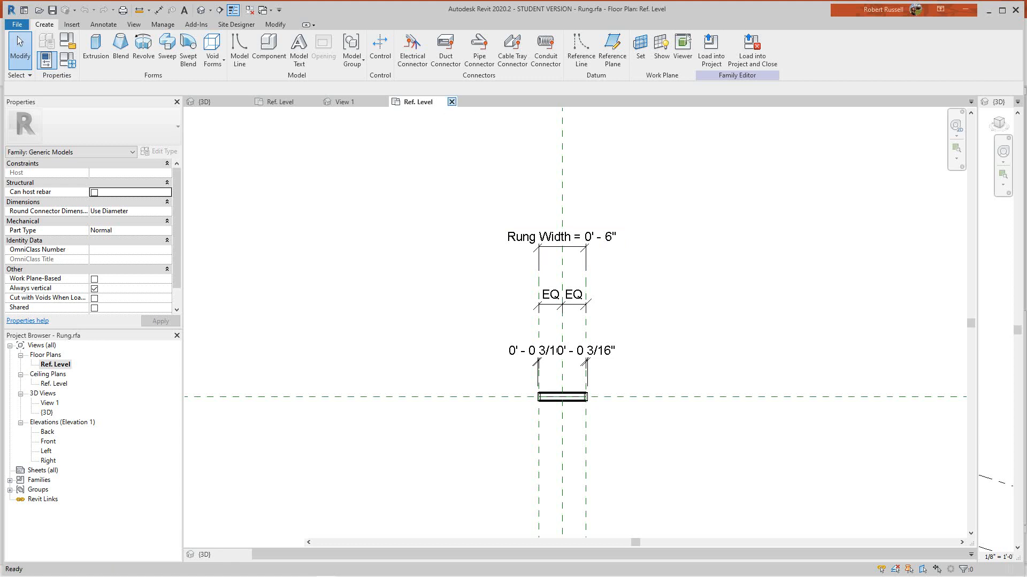
Take a last close look at the rung in 3D and close the Rung family without saving changes
click(452, 101)
click(383, 101)
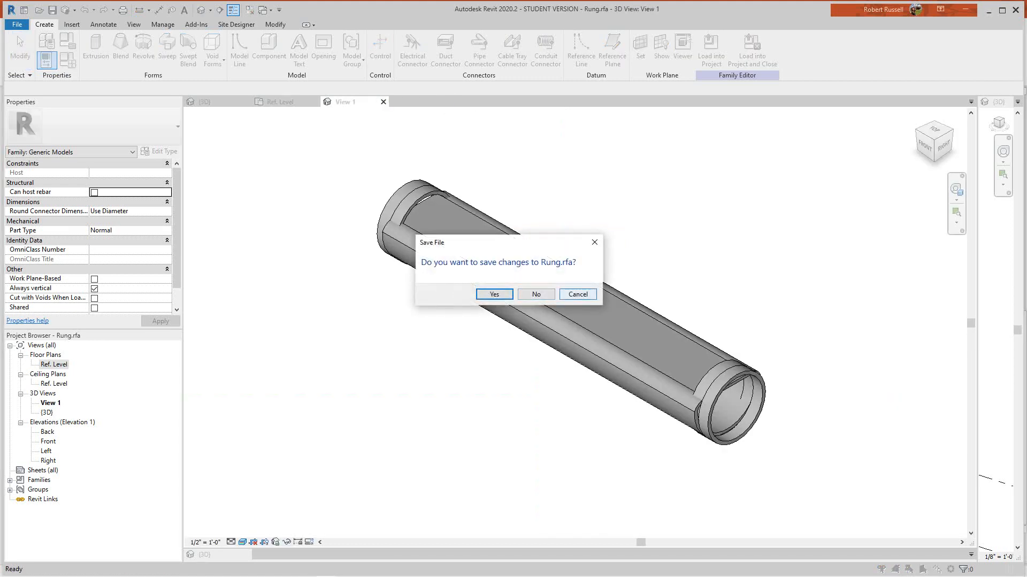
click(578, 294)
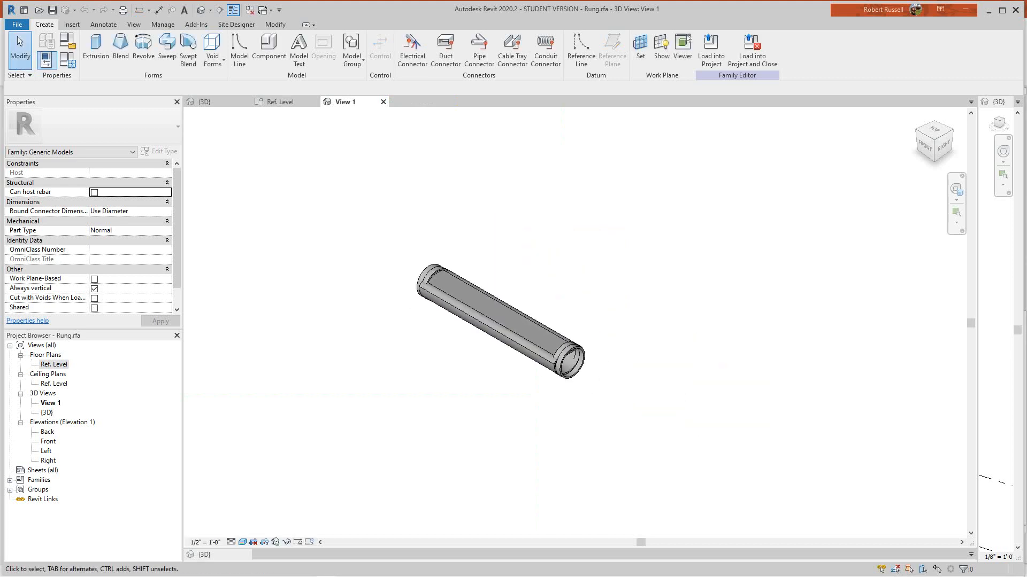
scroll(465, 320, up, 5)
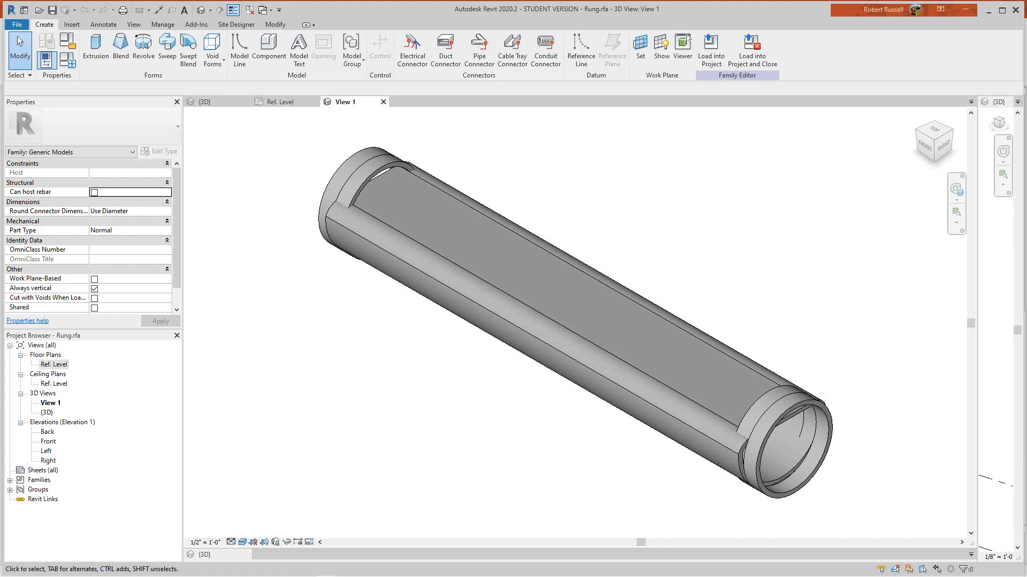
click(383, 102)
click(536, 294)
Examine the ladder tray's other end in 3D, moving along the flange holes and the rungs set into them
scroll(565, 296, down, 5)
middle_drag(633, 315, 741, 437)
scroll(707, 400, down, 3)
scroll(406, 257, up, 3)
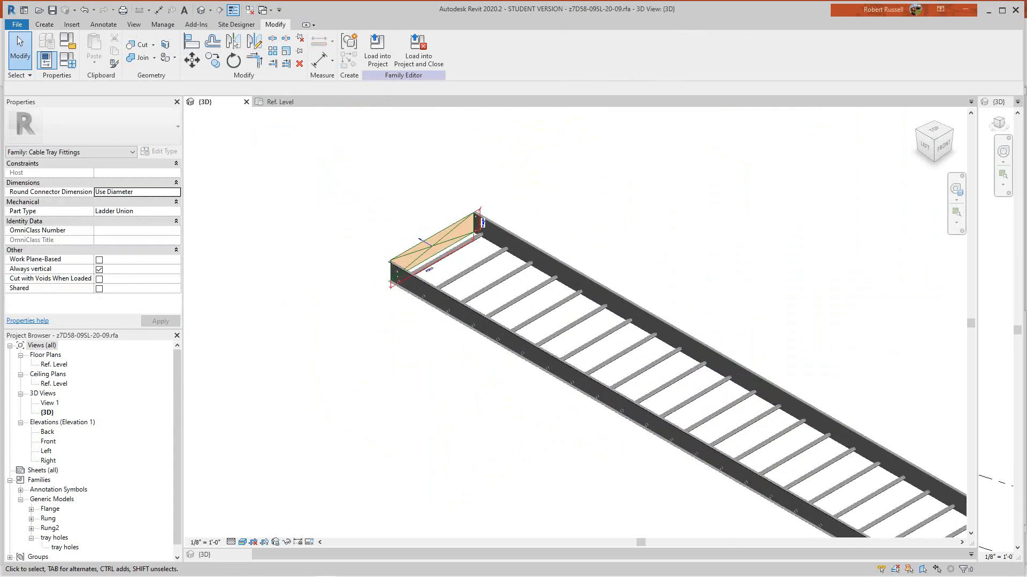
scroll(406, 267, up, 5)
middle_drag(448, 281, 212, 186)
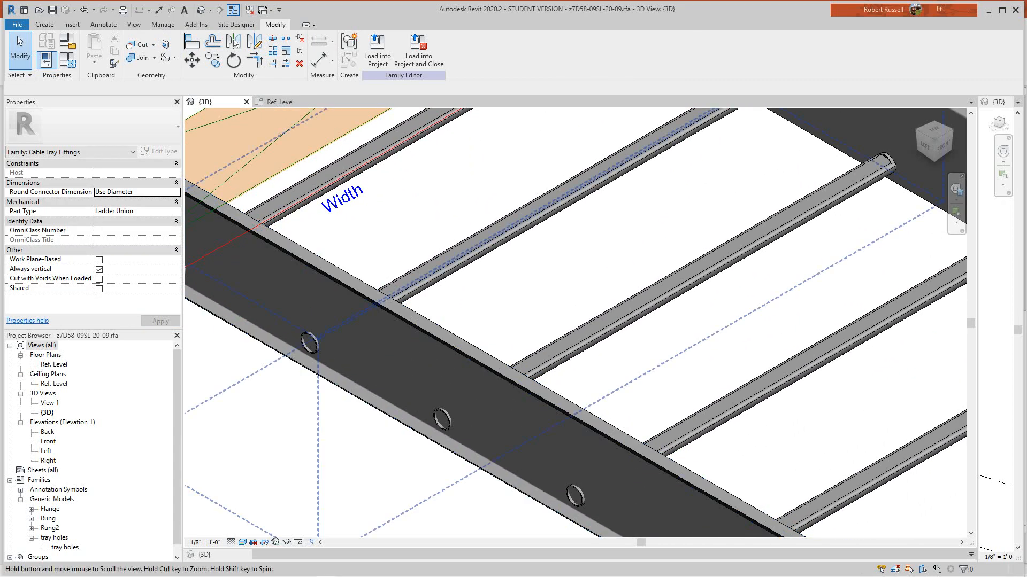
Examine the flange holes and connector face at the ladder tray's front end in 3D, and review the whole tray
scroll(456, 263, down, 3)
middle_drag(455, 263, 213, 152)
middle_drag(695, 401, 481, 275)
middle_drag(909, 513, 641, 315)
scroll(719, 375, up, 4)
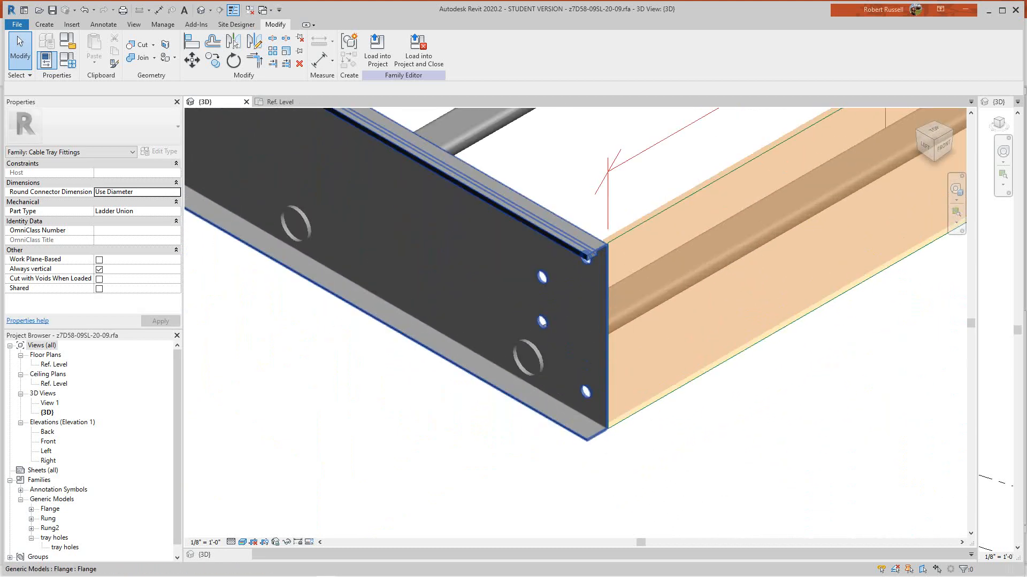
scroll(592, 354, up, 4)
scroll(605, 434, down, 6)
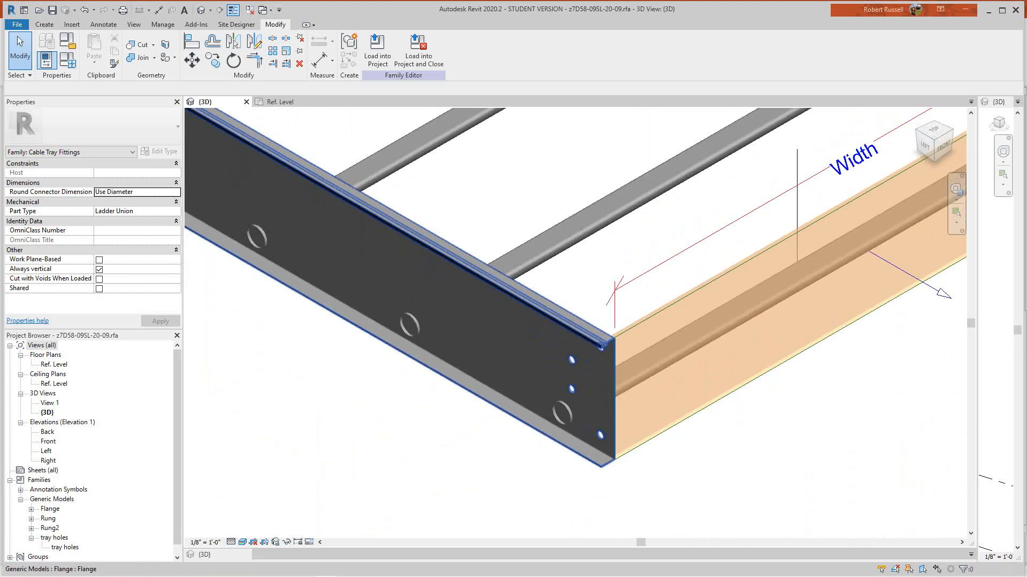
scroll(629, 402, down, 10)
scroll(629, 406, down, 6)
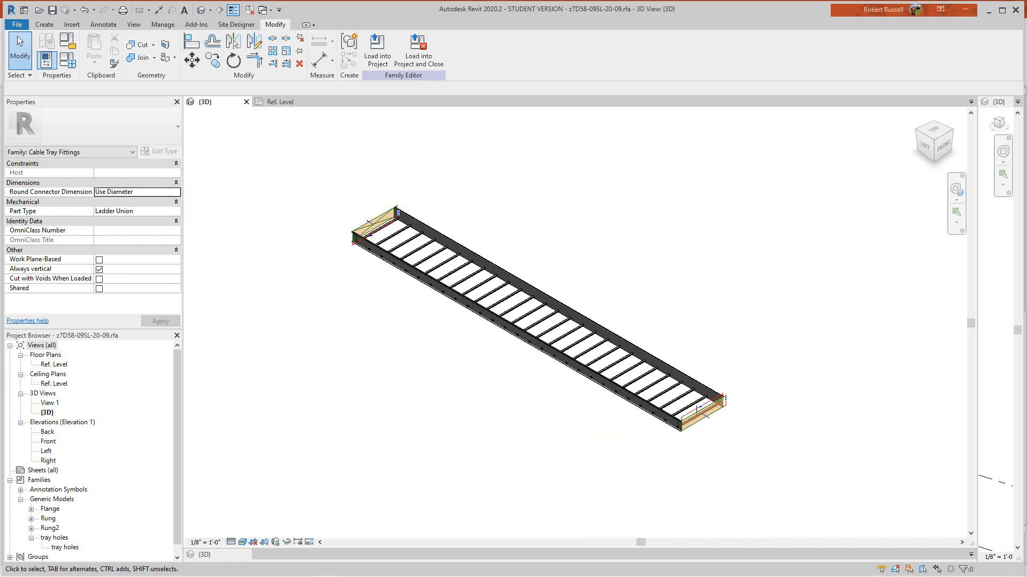
middle_drag(747, 280, 748, 314)
scroll(748, 313, up, 1)
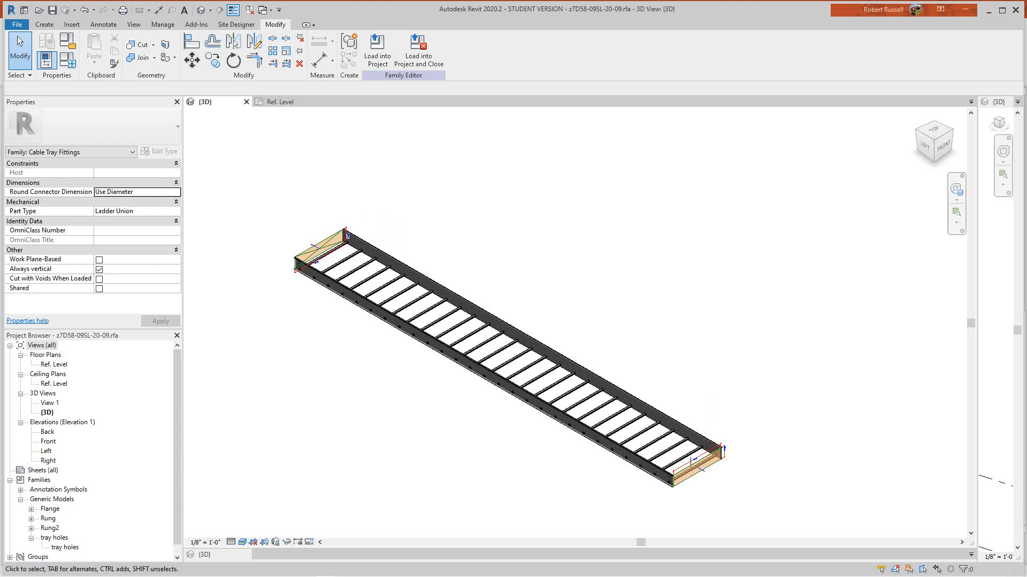
Tile all open family and project views side by side and fit the model in each of them
key(w)
key(t)
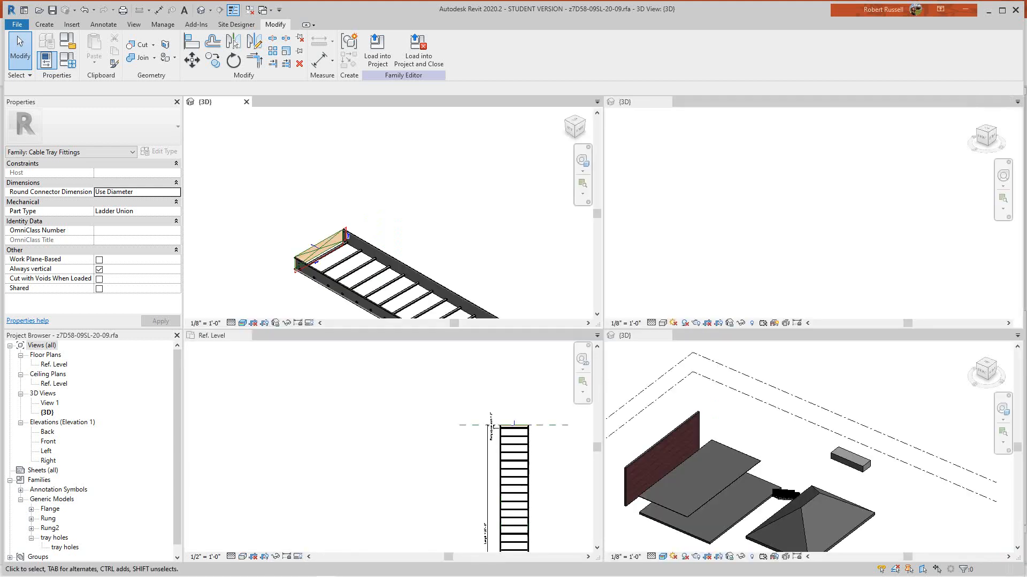
key(z)
key(a)
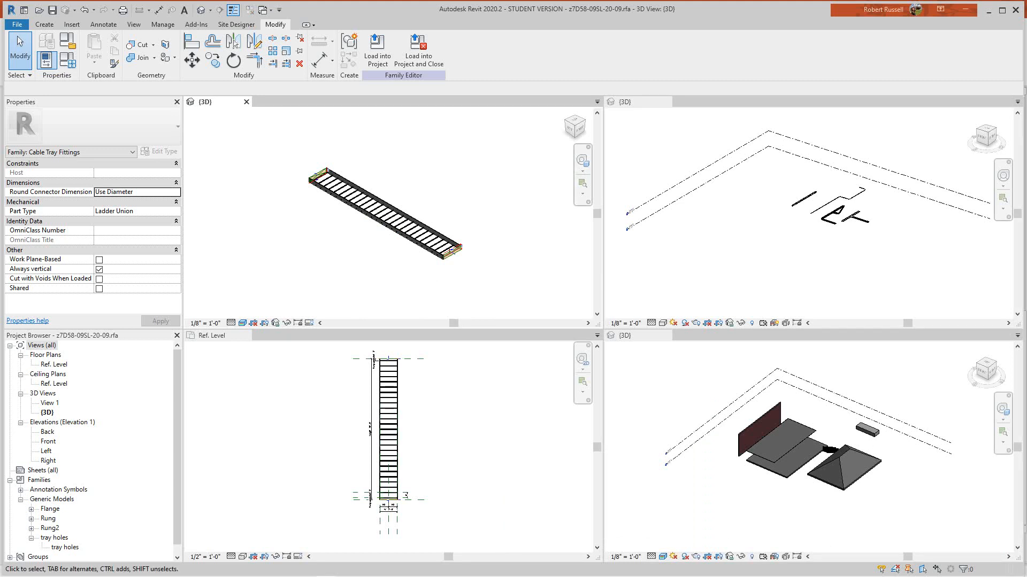
In the project's 3D view, inspect the ceiling's 2' x 4' ACT System type properties and layer structure, and close them without changes
scroll(860, 453, up, 5)
scroll(802, 492, down, 4)
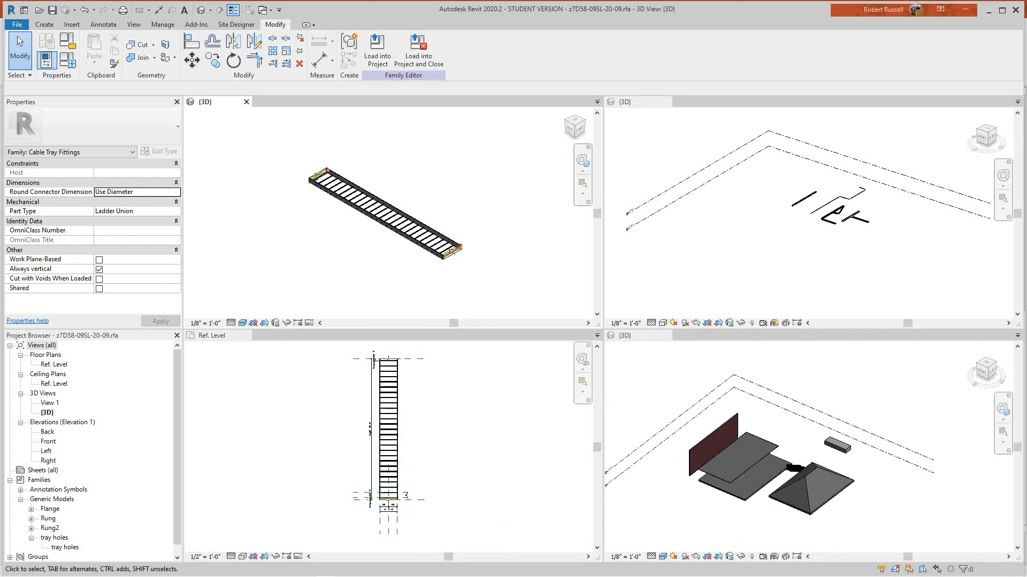
click(786, 508)
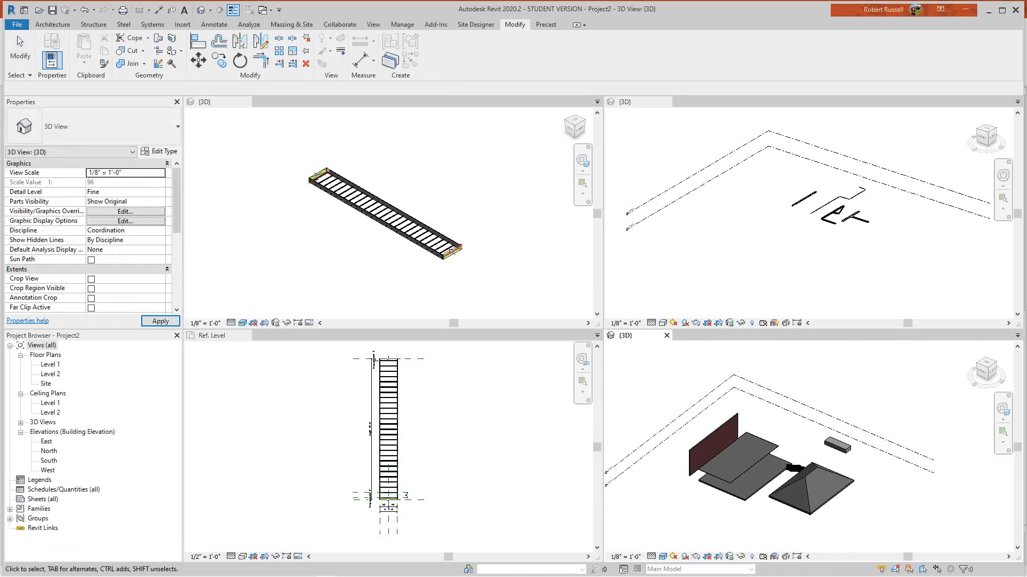
click(732, 465)
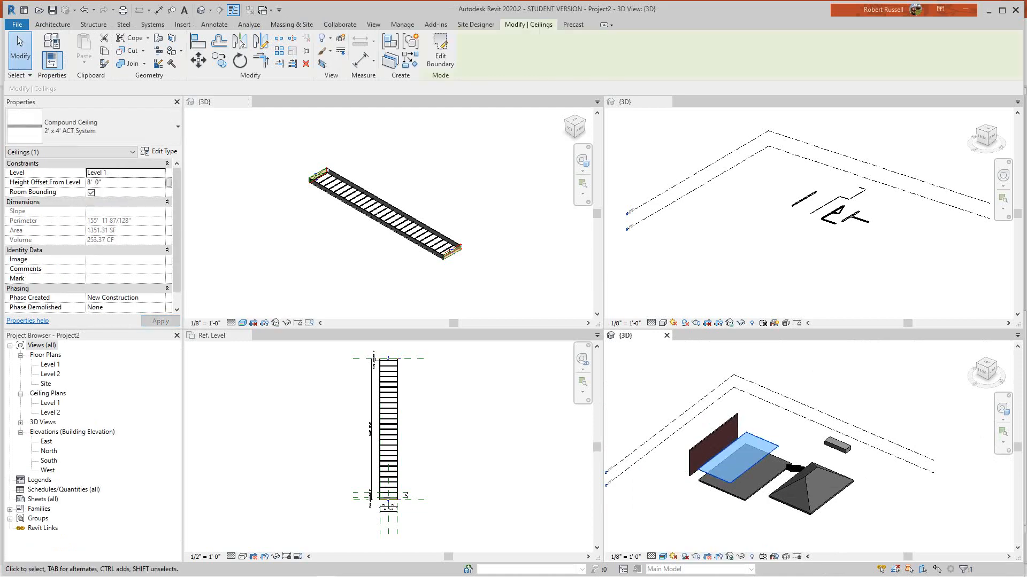
click(158, 152)
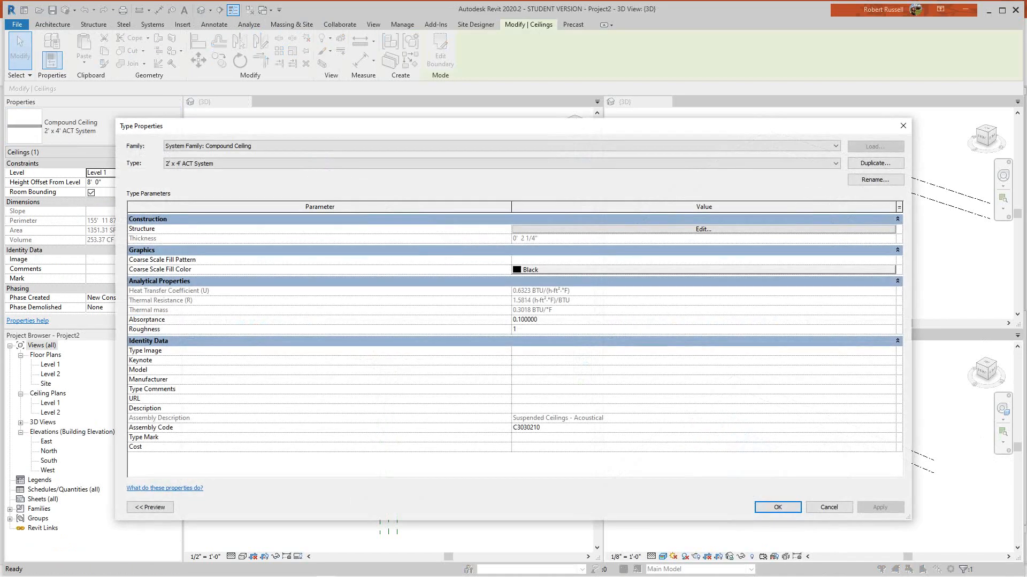
click(703, 228)
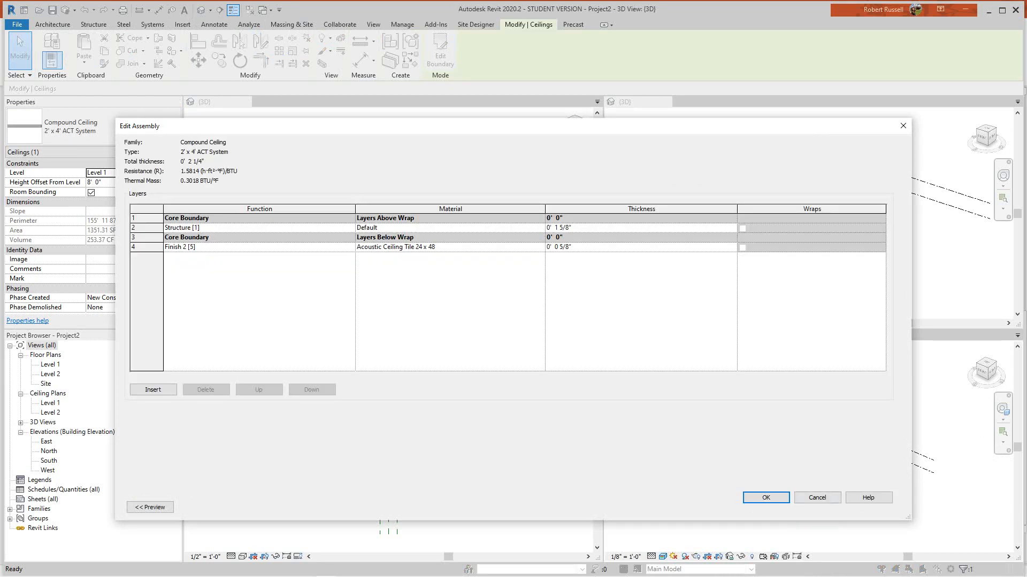
click(817, 497)
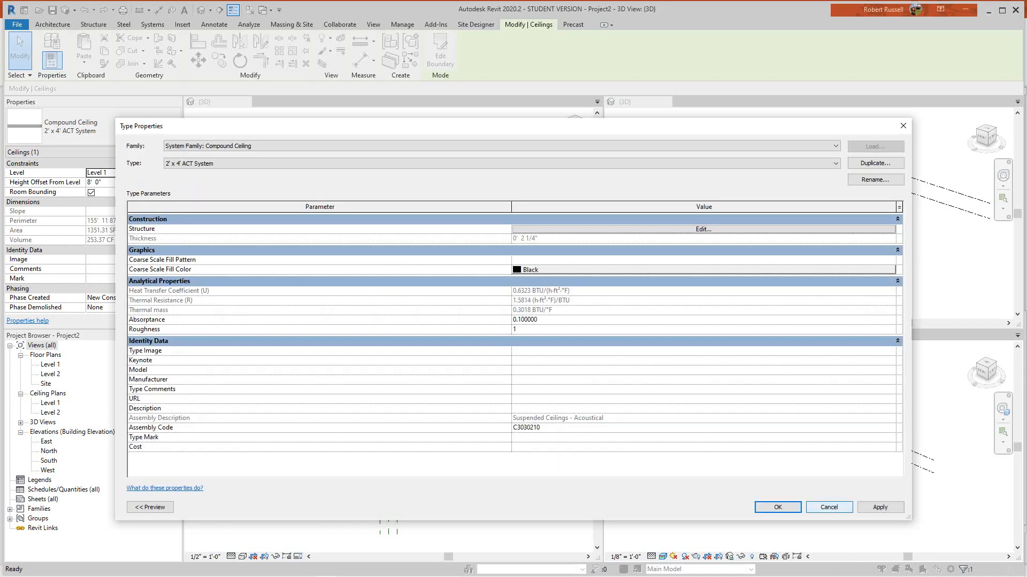
click(829, 507)
Examine the roof and the small elements beside it up close in the project's 3D view
middle_drag(773, 482, 764, 543)
scroll(745, 487, up, 4)
middle_drag(787, 395, 757, 462)
scroll(757, 463, up, 2)
click(756, 456)
scroll(700, 482, up, 2)
scroll(702, 484, up, 2)
click(702, 484)
click(714, 434)
scroll(714, 440, down, 5)
click(867, 418)
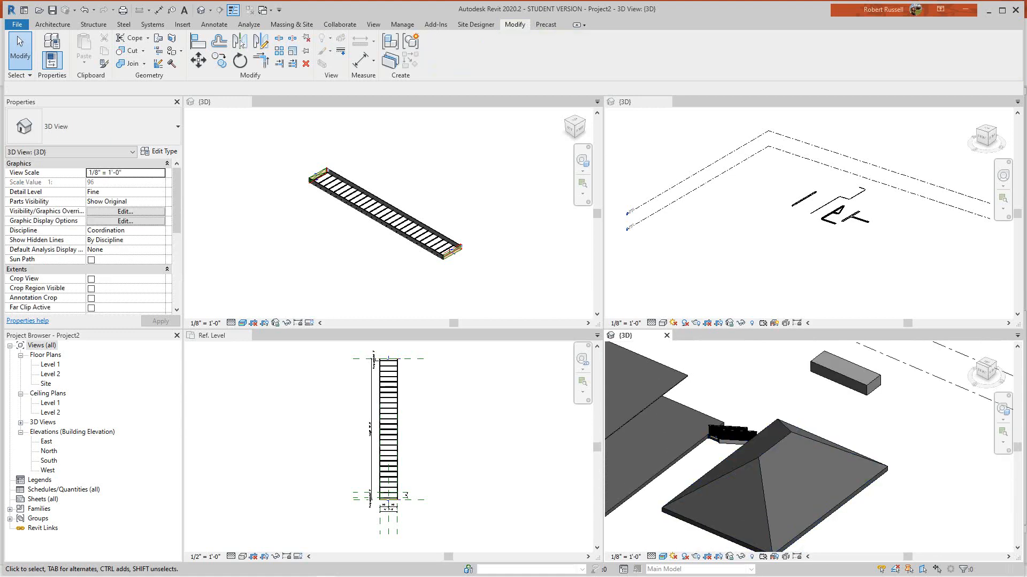
scroll(867, 419, down, 2)
scroll(427, 399, down, 3)
Return to the ladder tray family's 3D view and examine its arrayed rungs and flanges
click(427, 400)
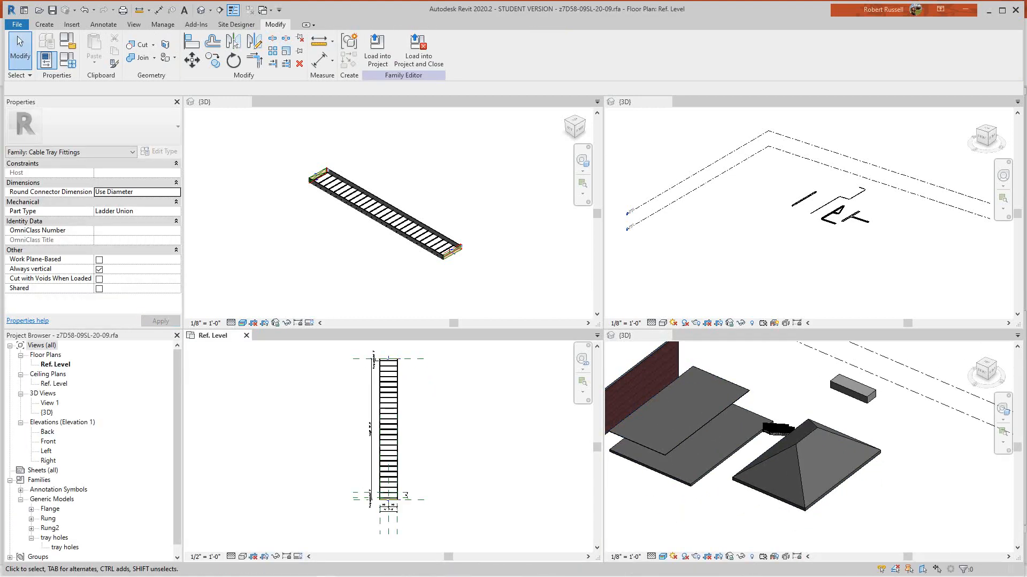
click(451, 249)
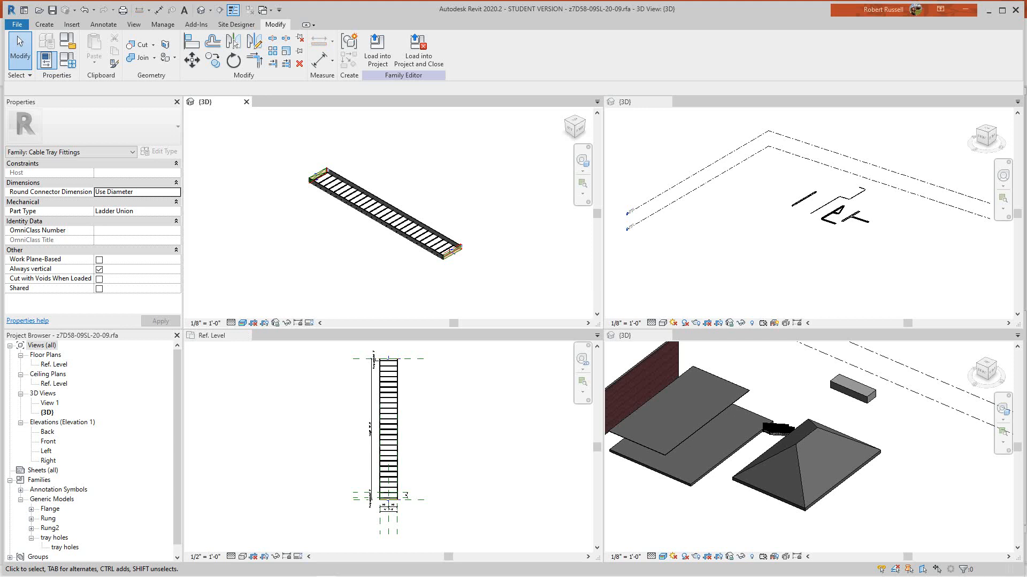
scroll(353, 201, up, 4)
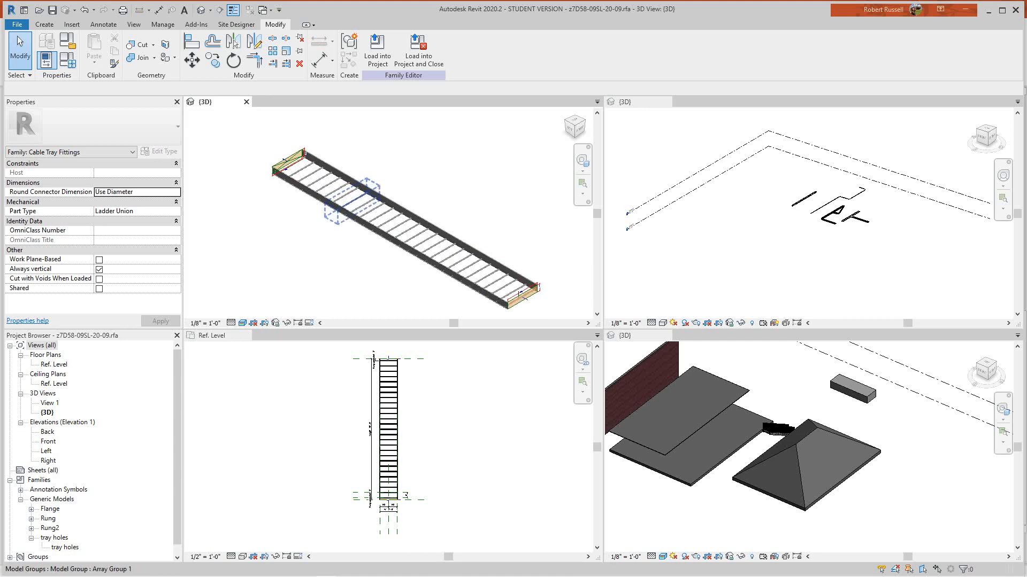
middle_drag(354, 201, 348, 131)
scroll(347, 187, up, 1)
scroll(304, 197, down, 3)
middle_drag(303, 197, 278, 216)
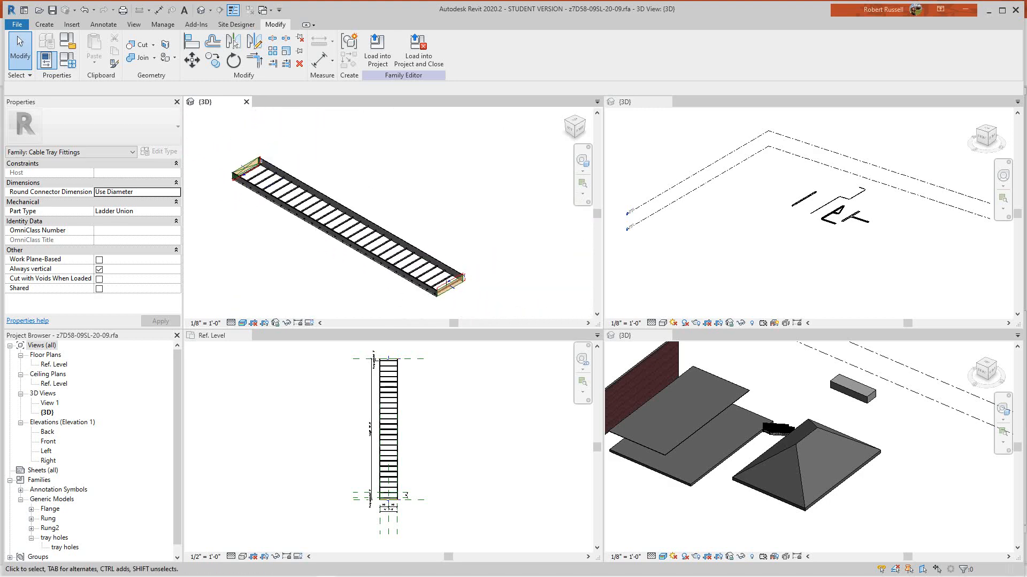
Switch the ladder tray family to type 7D58-18SL-20-09 and apply it
click(46, 43)
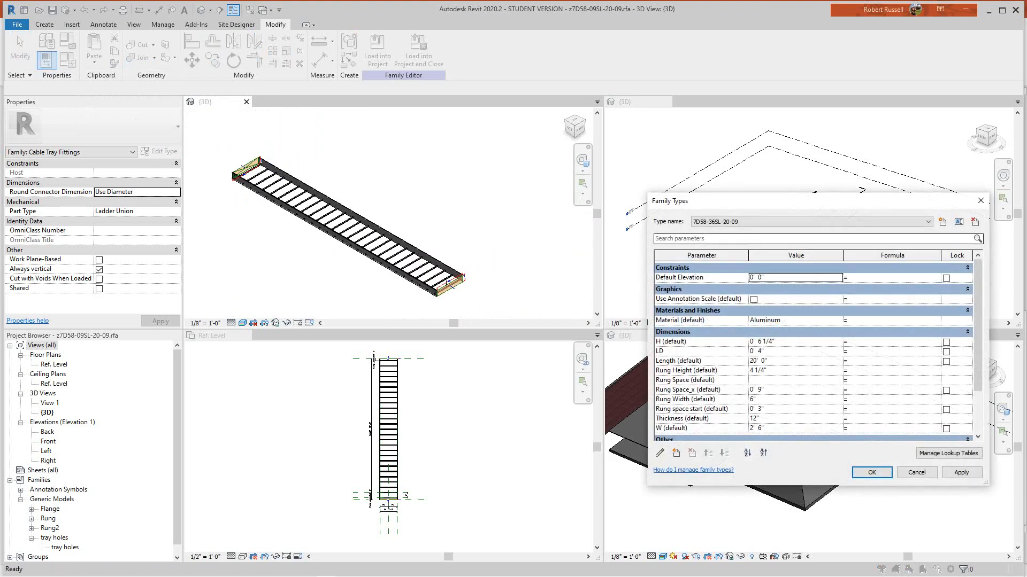
click(810, 222)
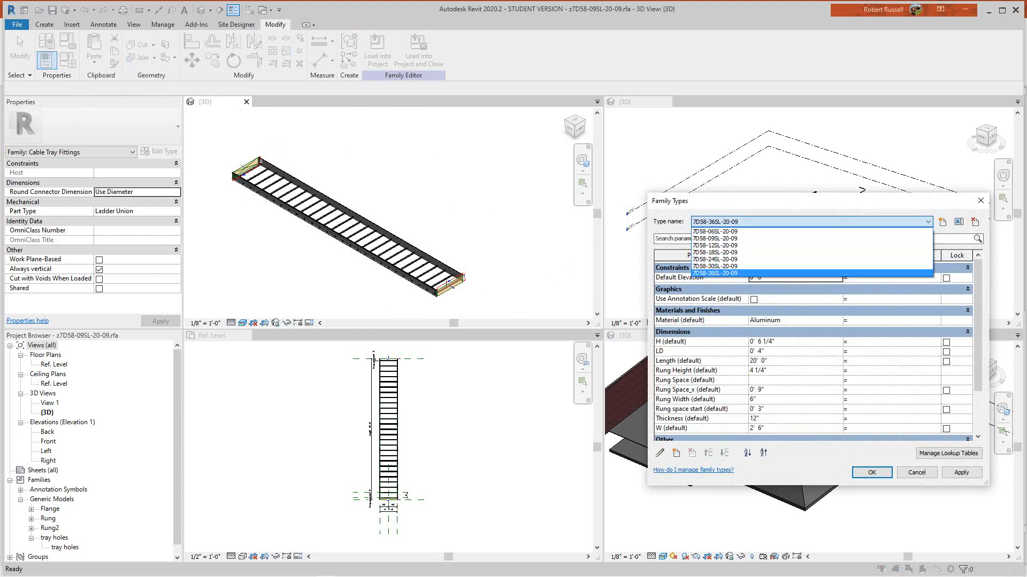
click(810, 252)
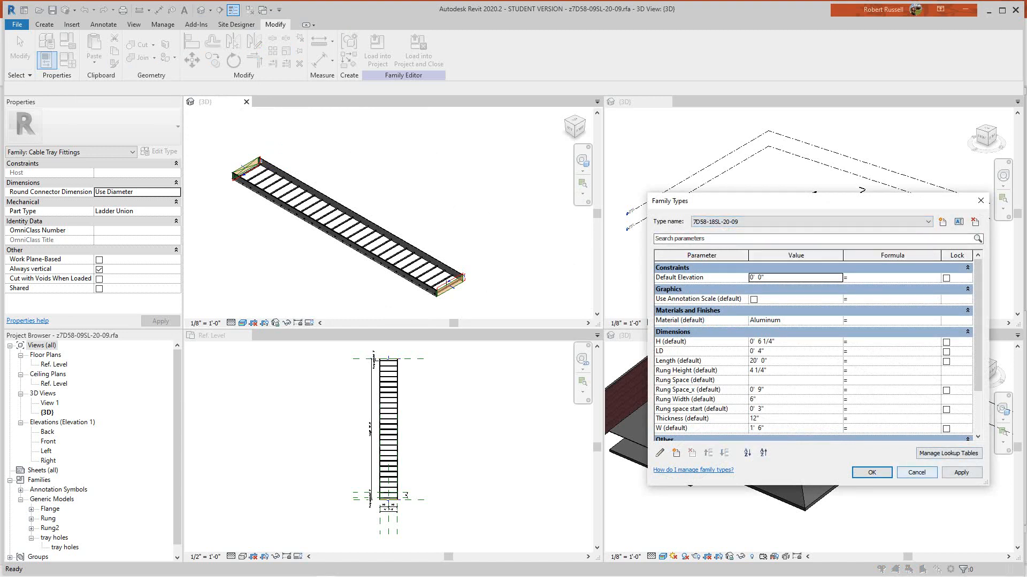
click(960, 472)
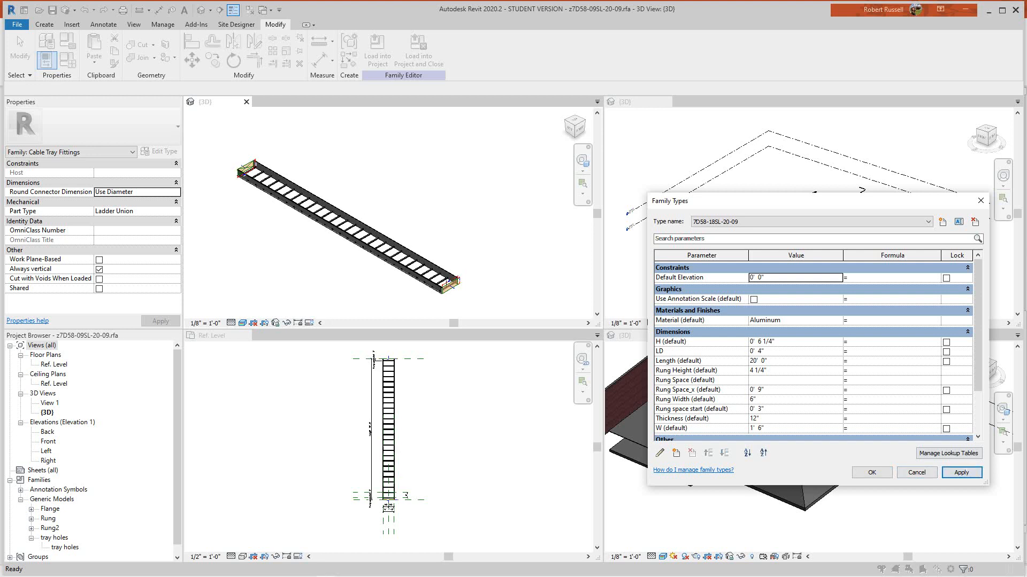
Apply type 7D58-06SL-20-09 to the ladder tray family
click(810, 222)
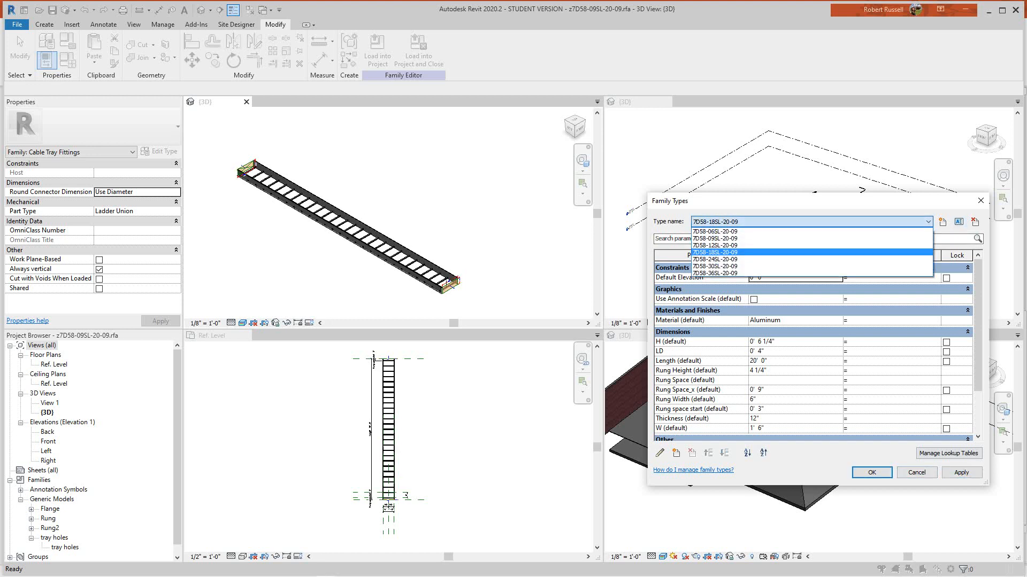
click(715, 231)
click(960, 472)
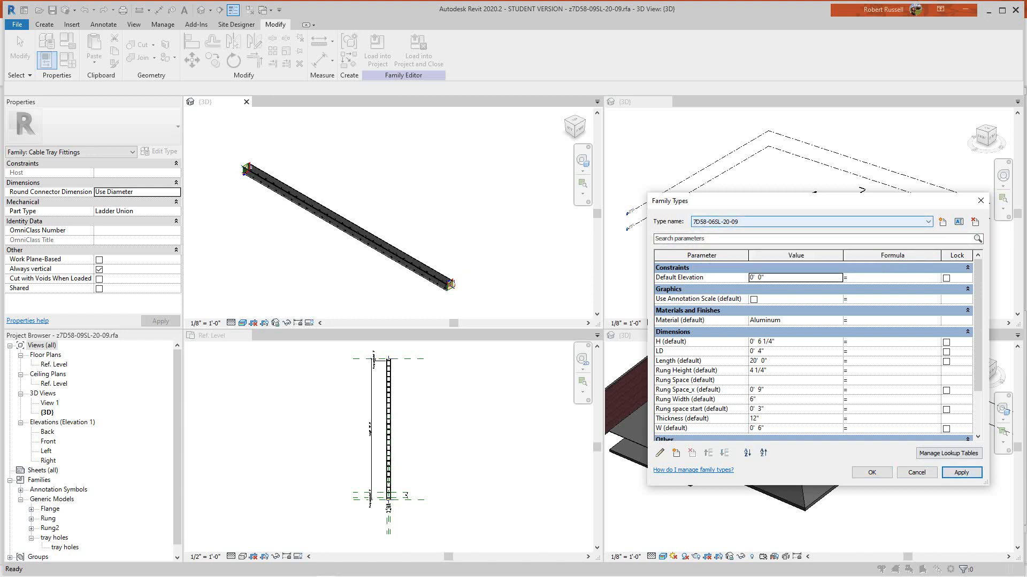
Set the ladder tray family back to type 7D58-36SL-20-09 and check the tray in 3D
click(810, 221)
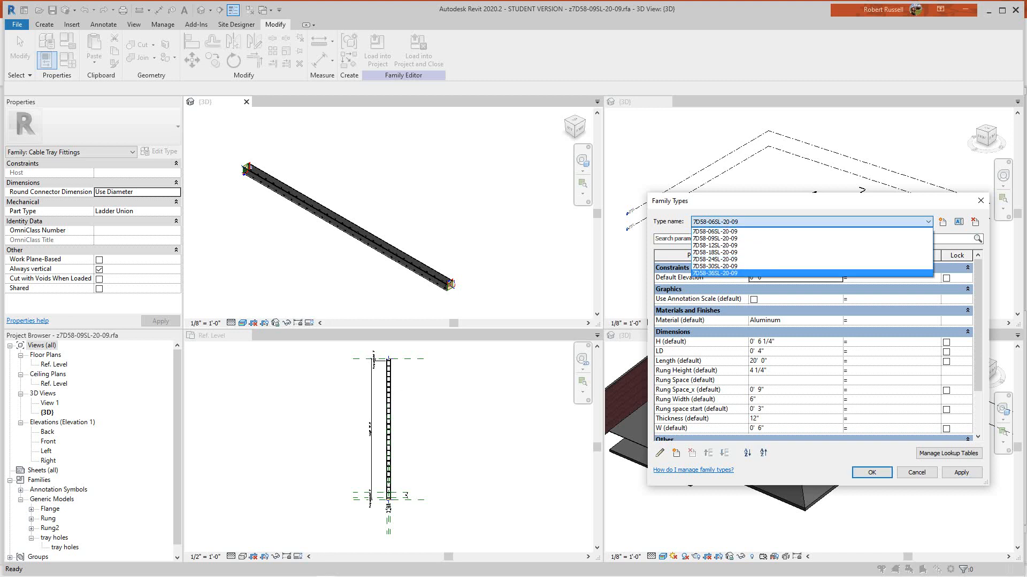
click(715, 273)
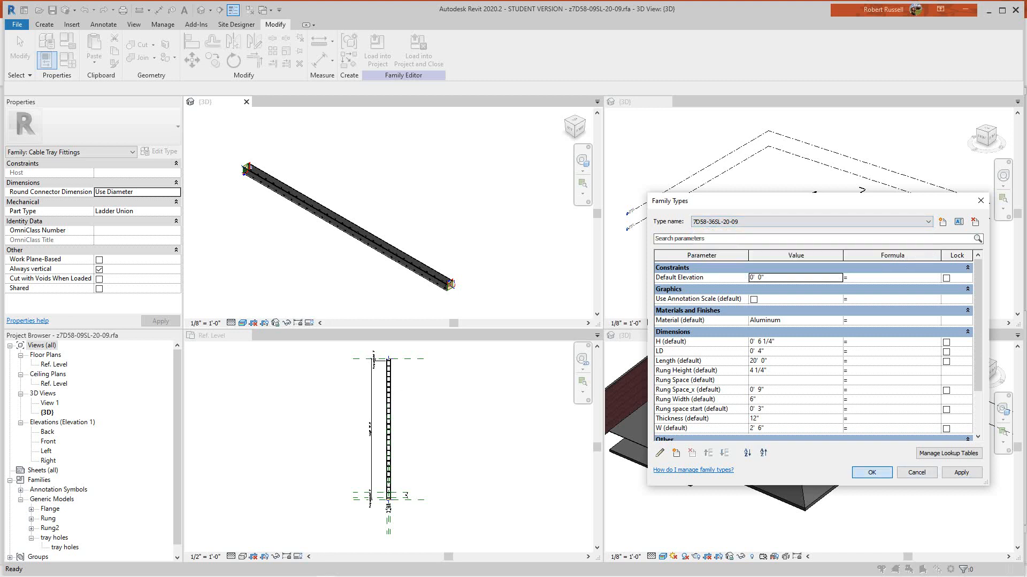
click(872, 473)
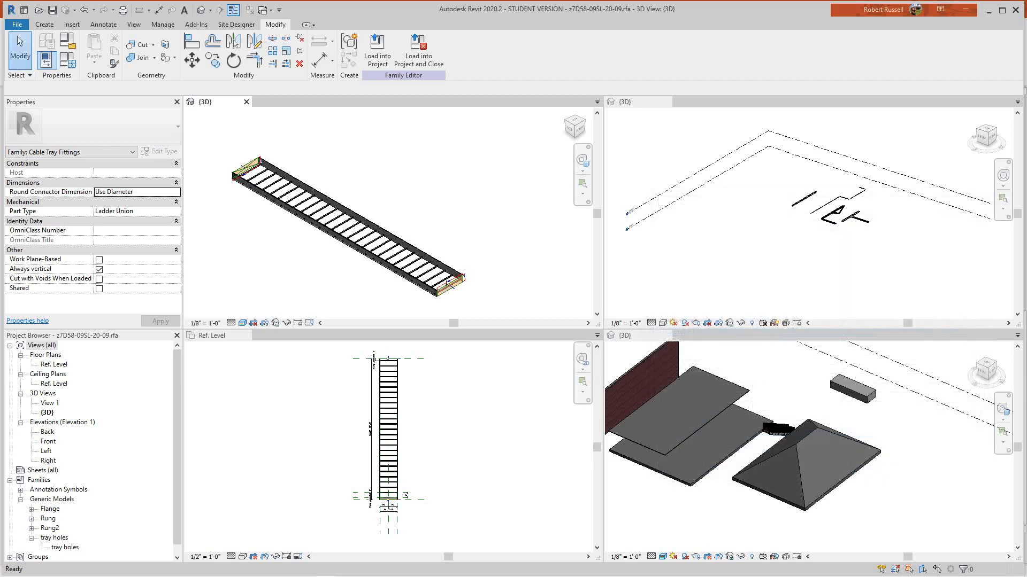
scroll(462, 250, up, 3)
scroll(462, 249, down, 4)
middle_drag(462, 250, 462, 250)
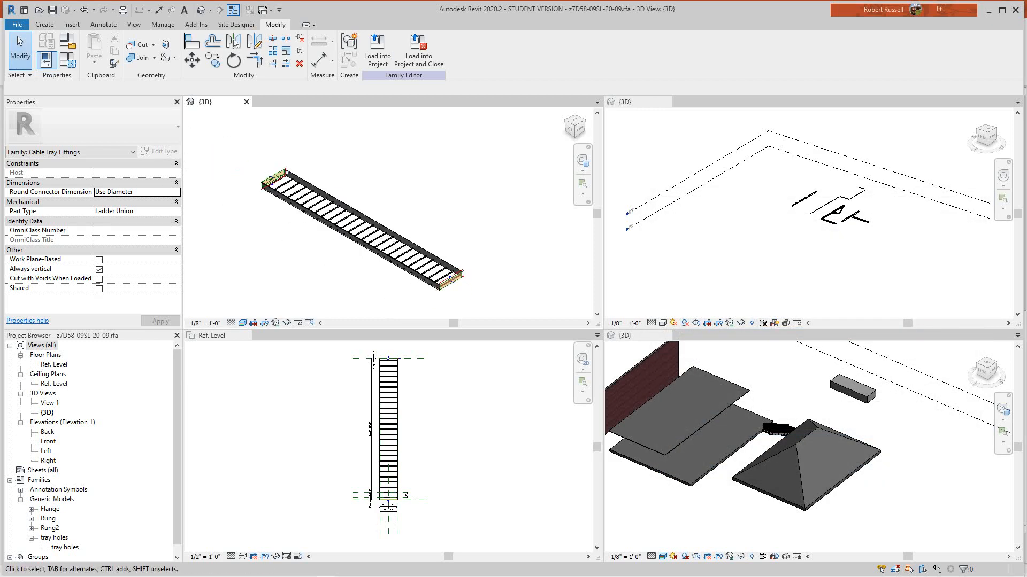
Try a Length of 30' 0" for the ladder tray, deleting the conflicting tray hole instances, and cancel the family type changes
click(68, 59)
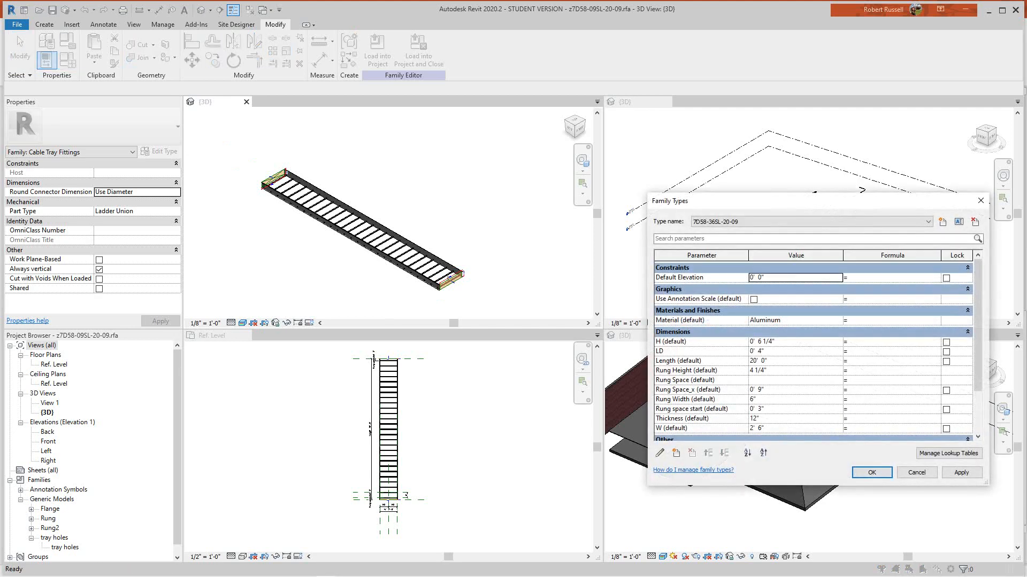
click(753, 361)
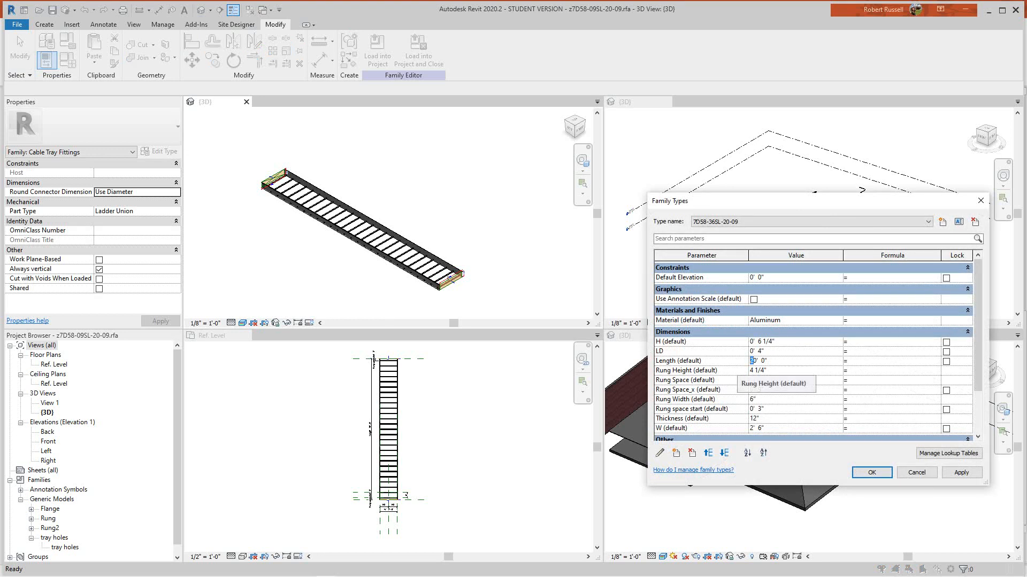
text(3)
click(961, 472)
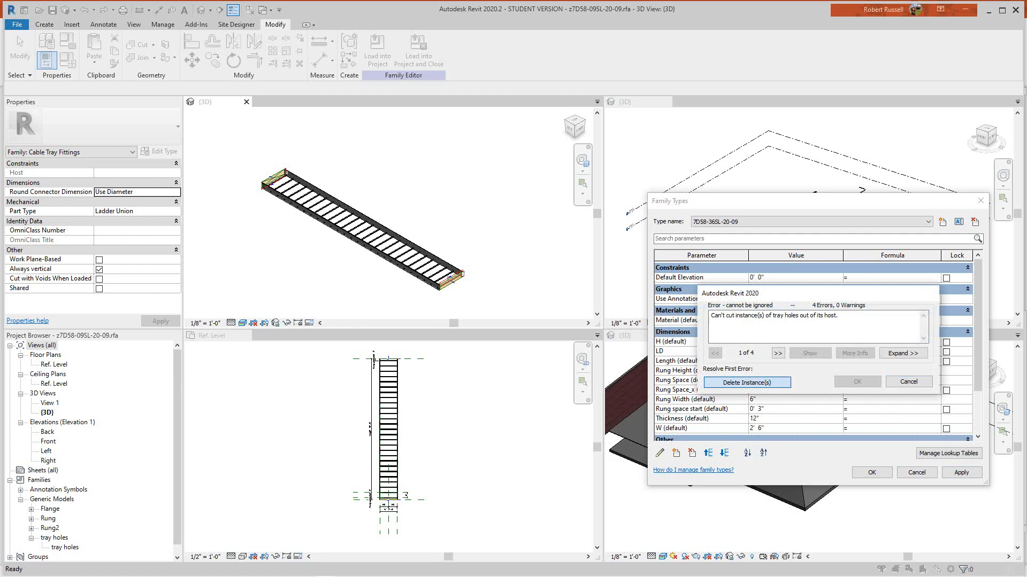
click(747, 382)
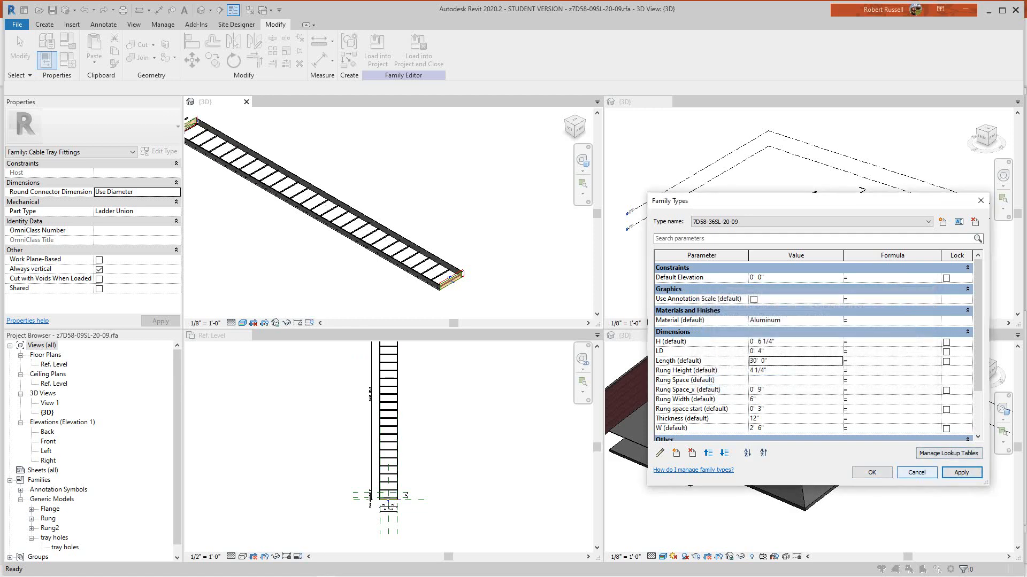
click(916, 473)
scroll(414, 249, down, 1)
scroll(444, 273, up, 2)
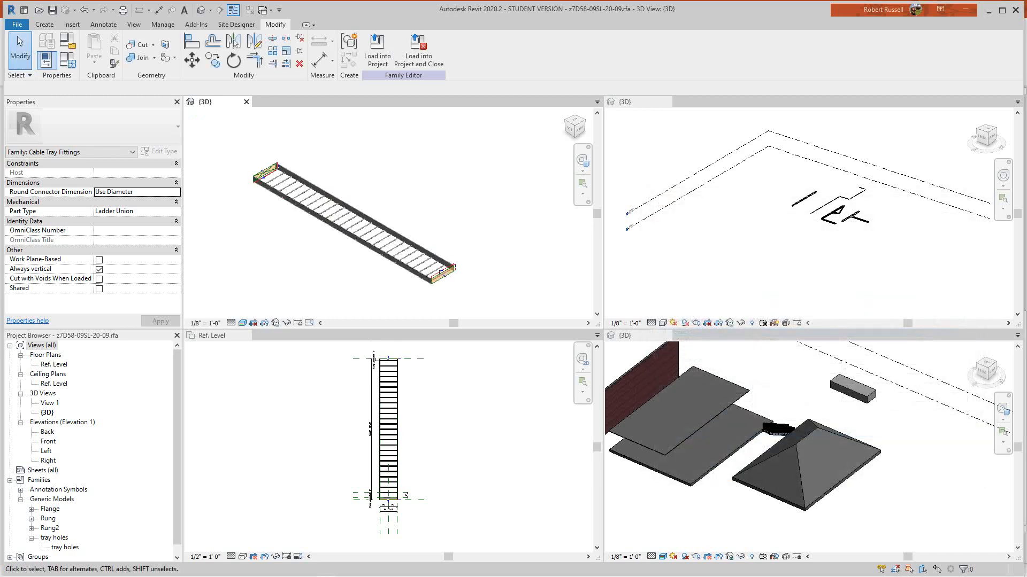
Set the ladder tray family's Length to 30' 0", deleting the conflicting tray hole instances, and inspect the rails and rungs in 3D
click(68, 60)
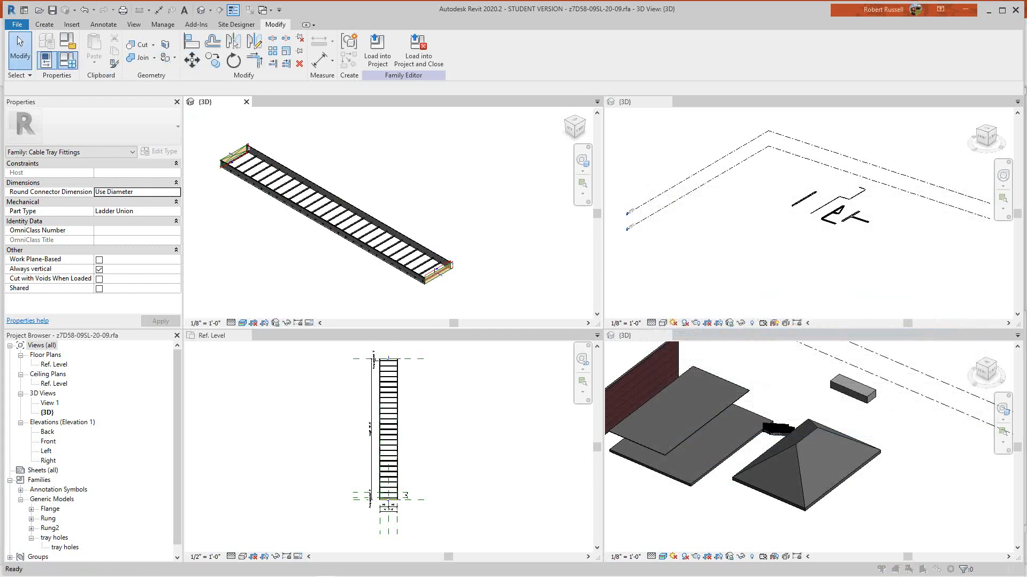
click(750, 361)
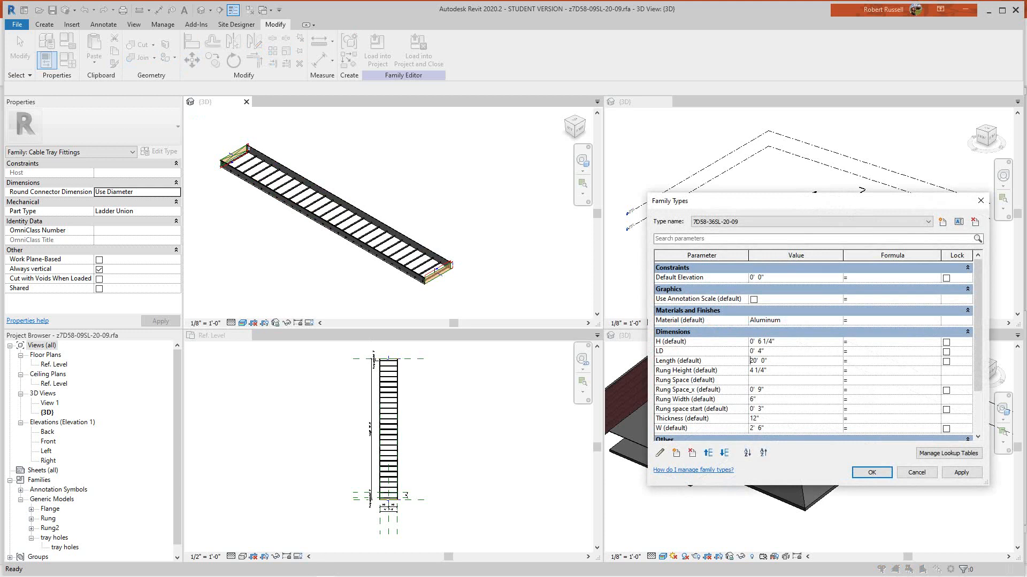
text(3)
click(961, 472)
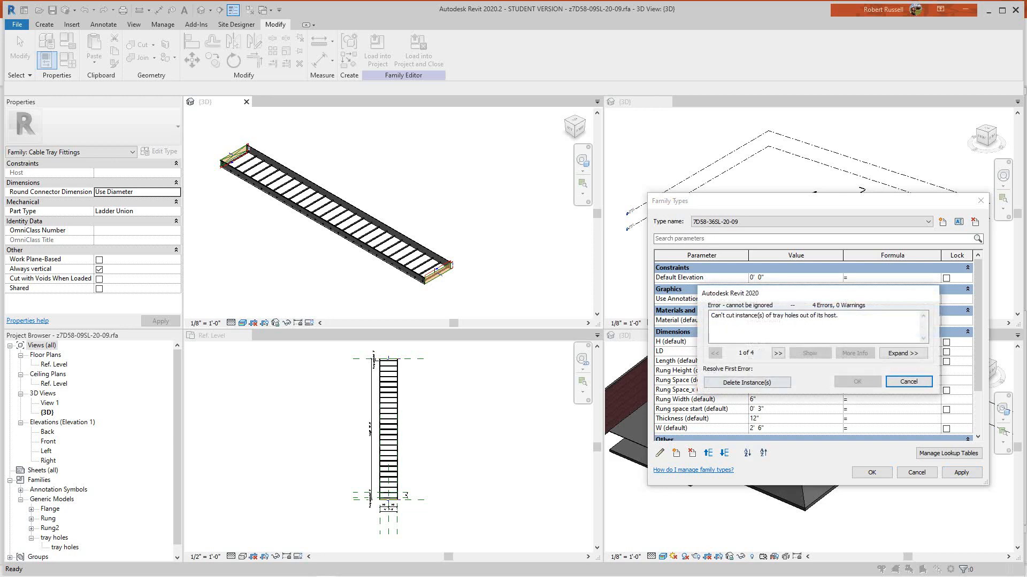
click(747, 383)
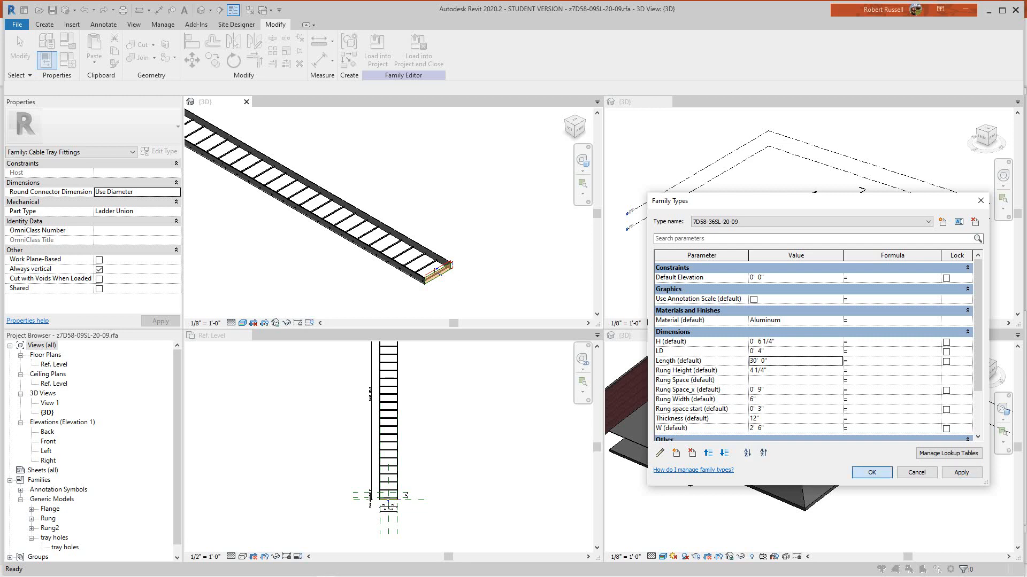
click(871, 472)
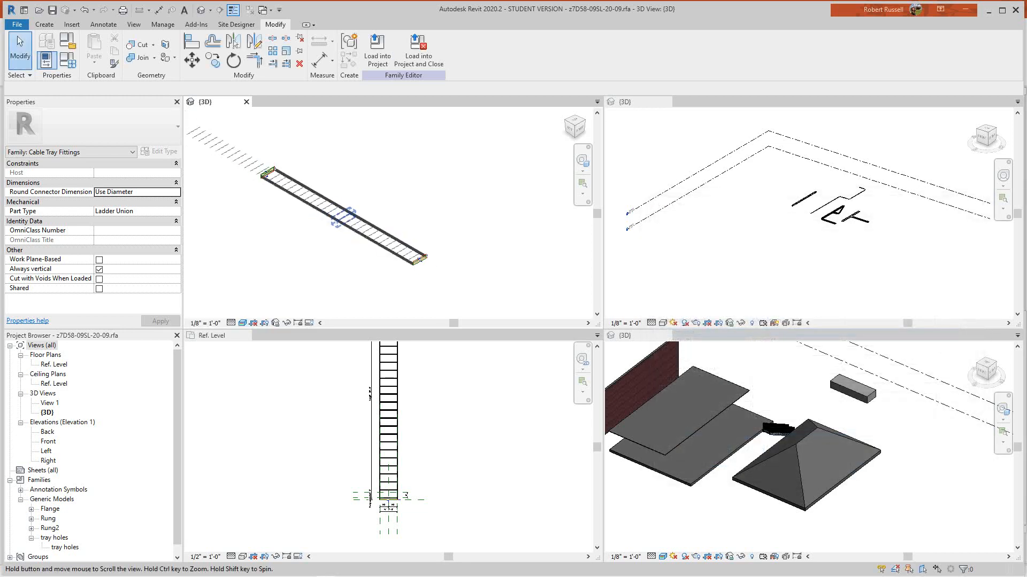
scroll(371, 229, up, 5)
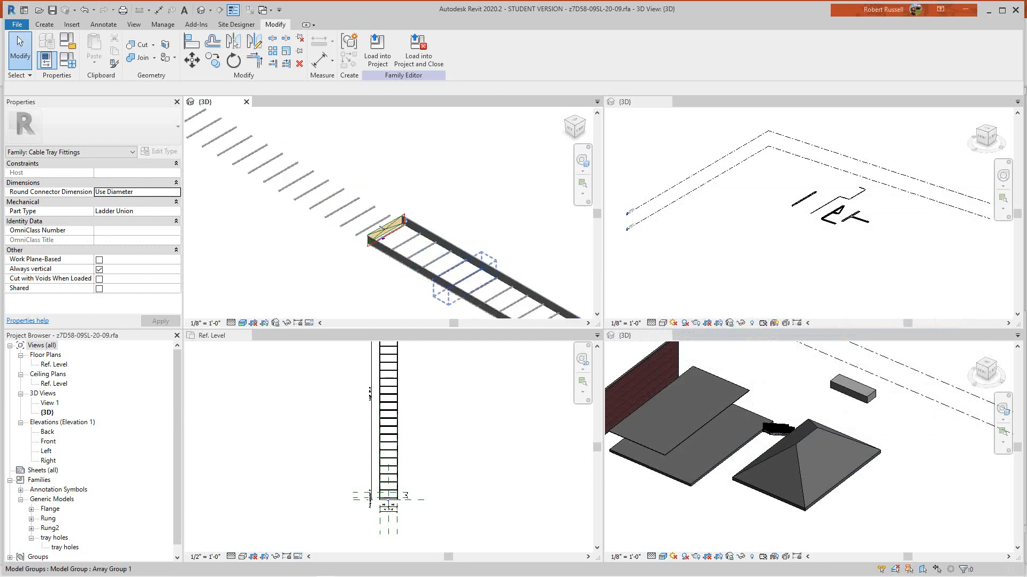
scroll(372, 229, down, 8)
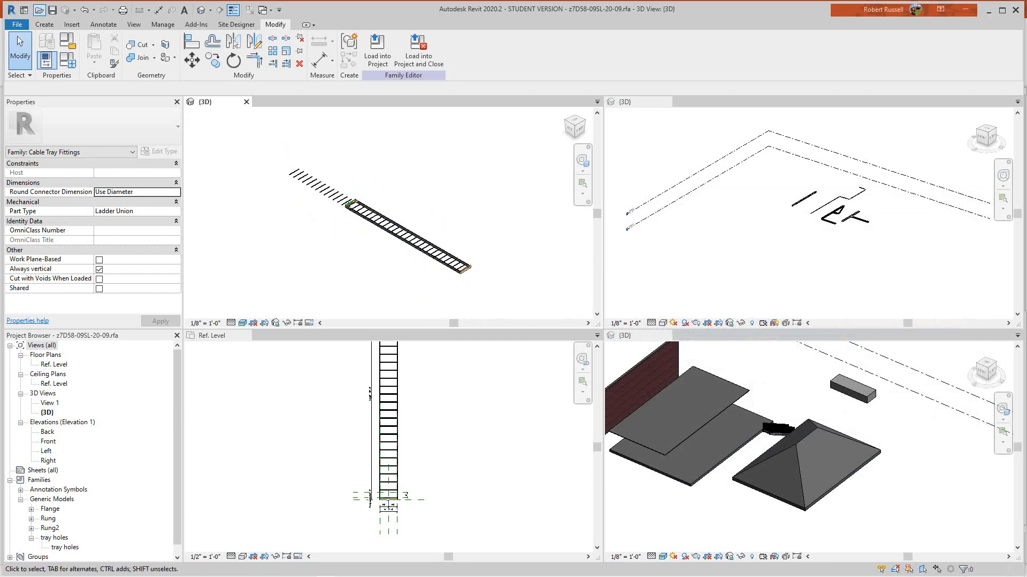
Undo the ladder tray's length change and check the tray's side rails and rungs in 3D
click(84, 9)
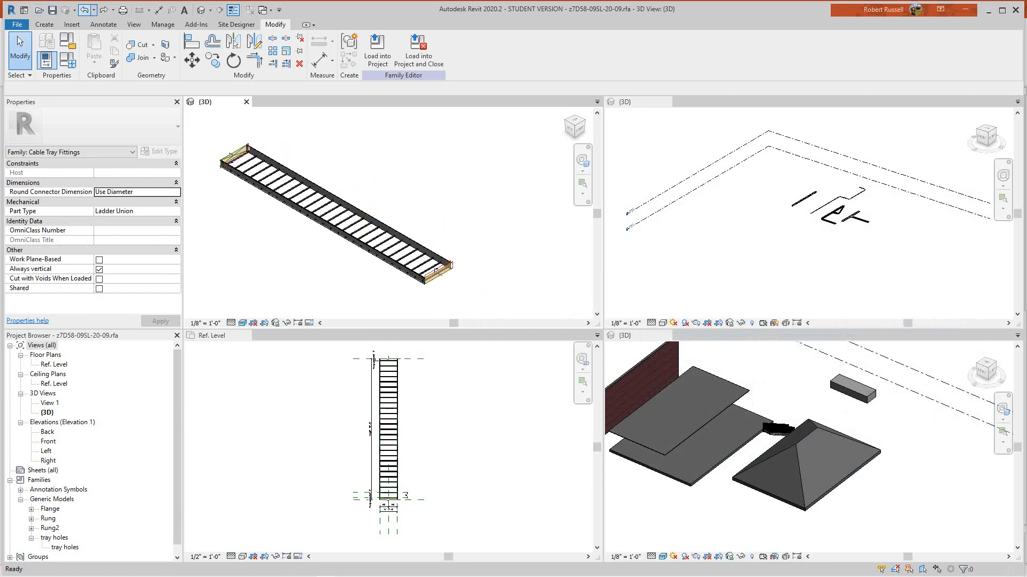
scroll(391, 257, up, 5)
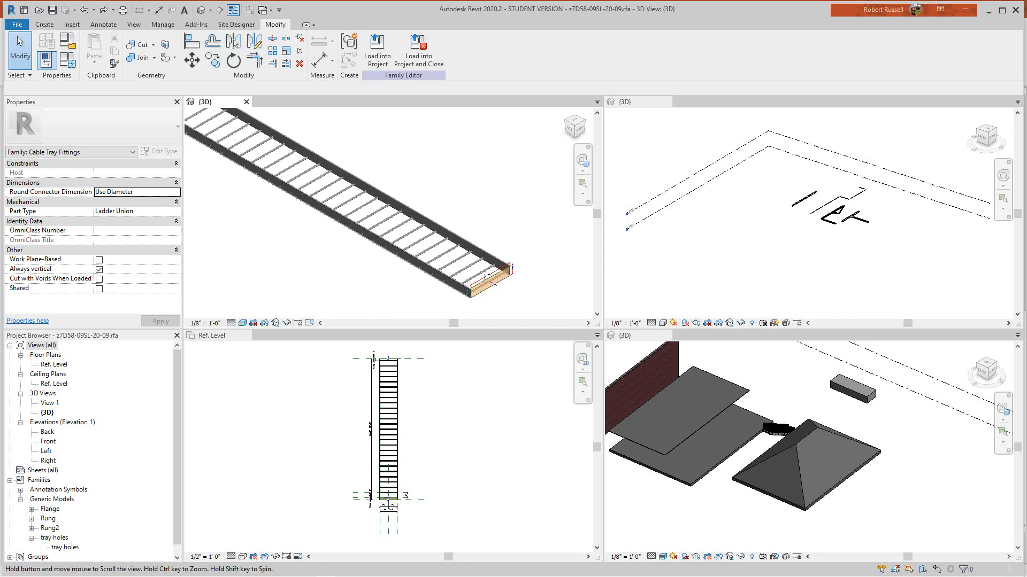
scroll(473, 217, down, 1)
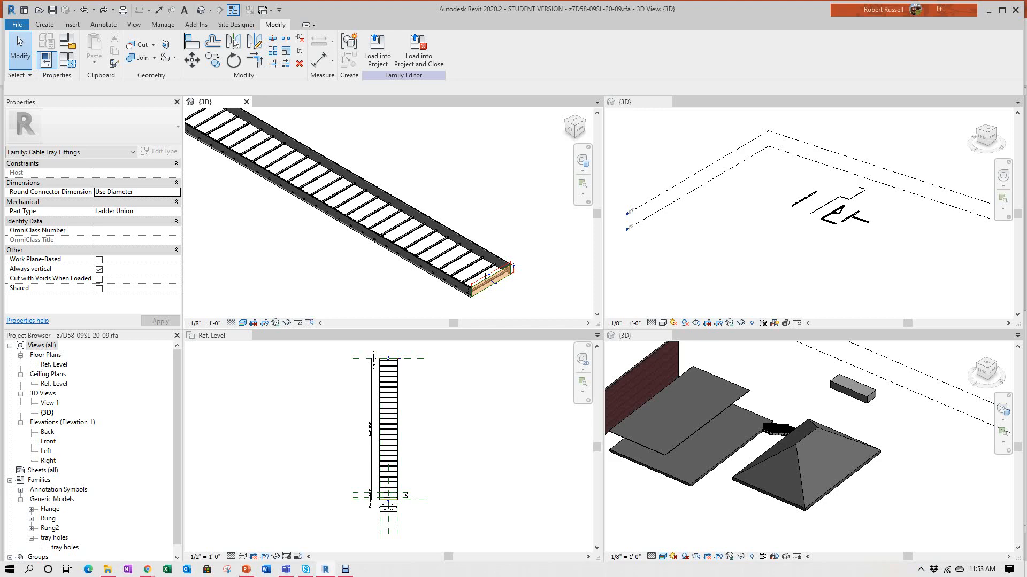
click(345, 569)
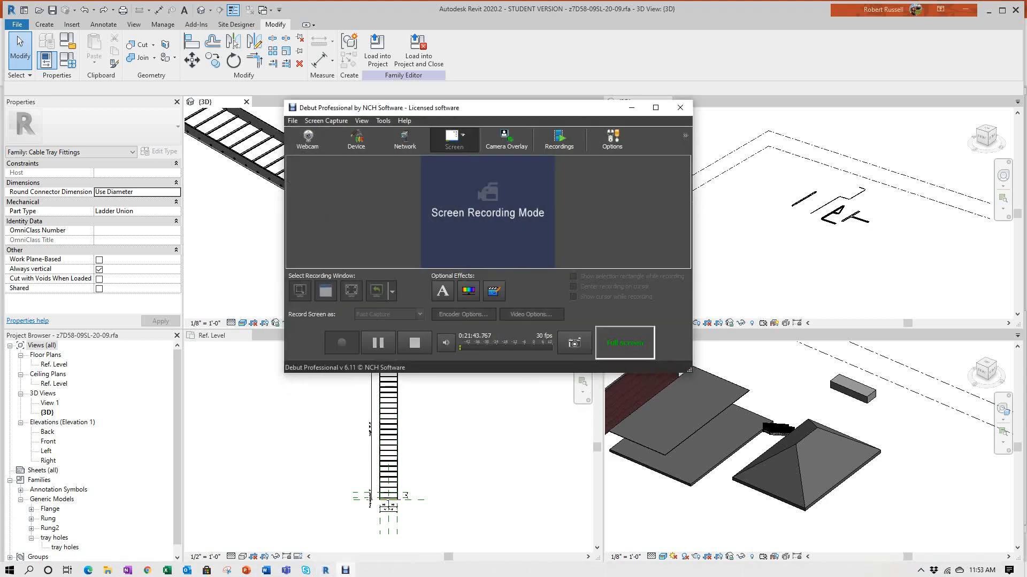